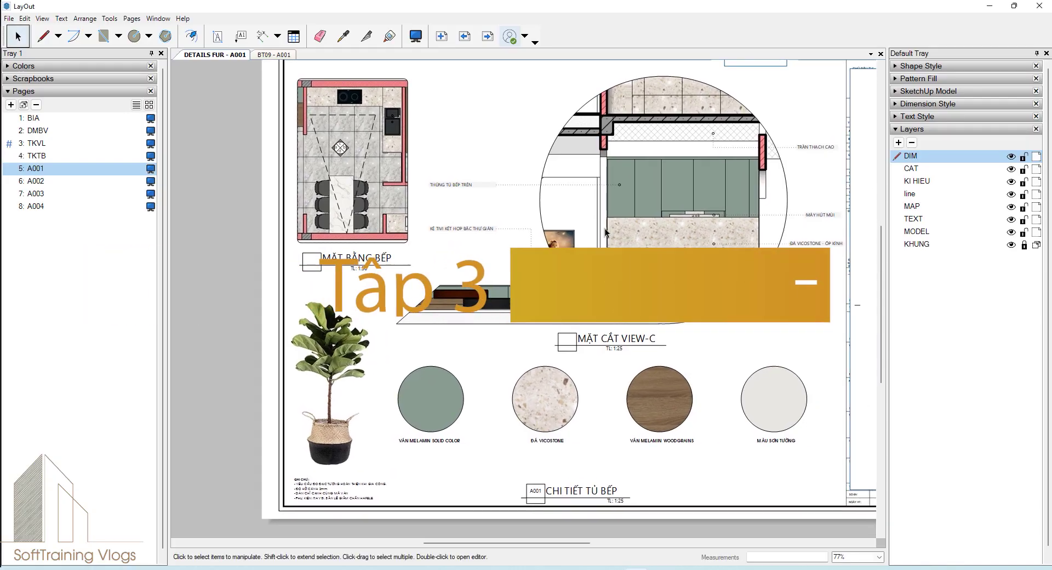
# Step: Expand the SketchUp Model panel to show the section viewport's linked model settings
pyautogui.click(919, 79)
pyautogui.click(919, 78)
pyautogui.moveTo(766, 86); pyautogui.dragTo(647, 133, button='middle')
pyautogui.click(950, 93)
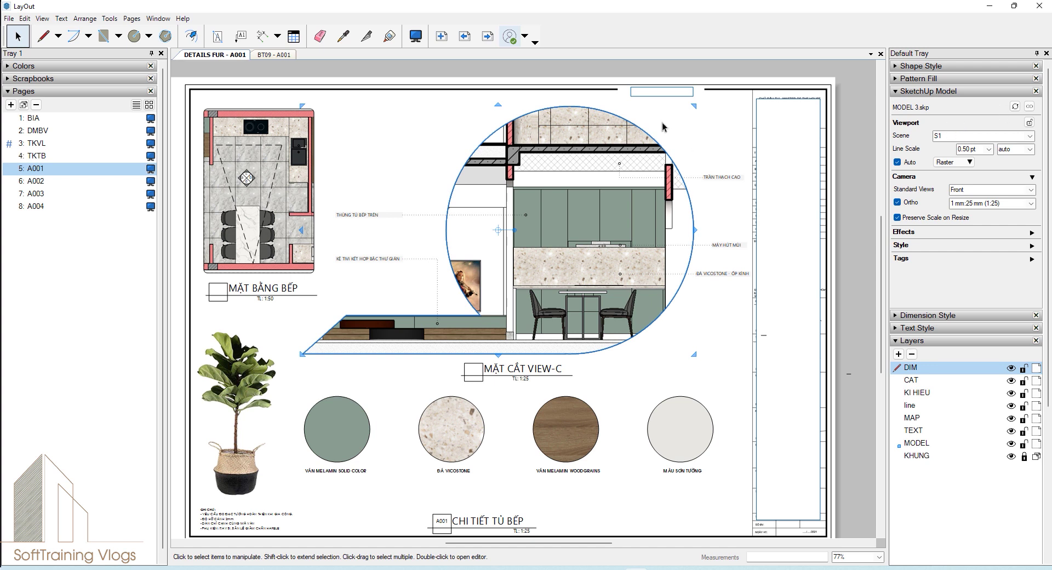
# Step: Inspect the green, ĐÁ VICOSTONE and grey wall paint swatches, then reselect the circular section viewport
pyautogui.click(408, 149)
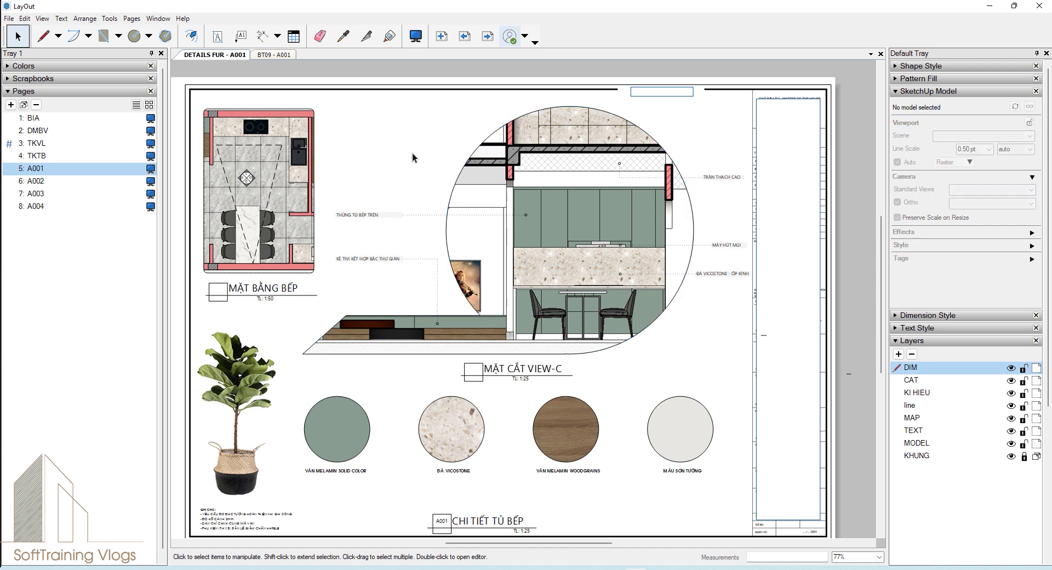
pyautogui.click(348, 428)
pyautogui.click(444, 440)
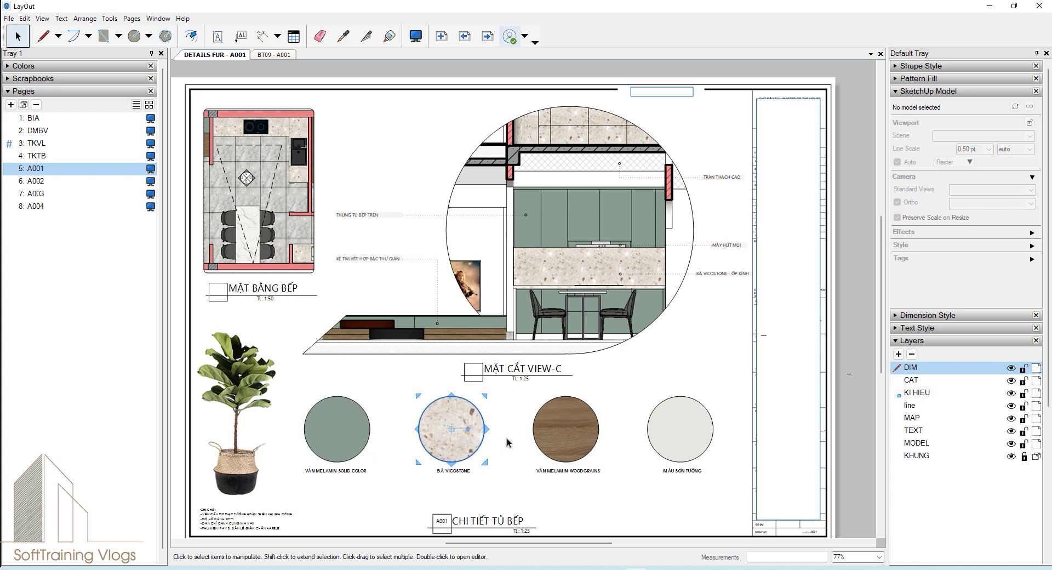
pyautogui.click(629, 439)
pyautogui.click(682, 432)
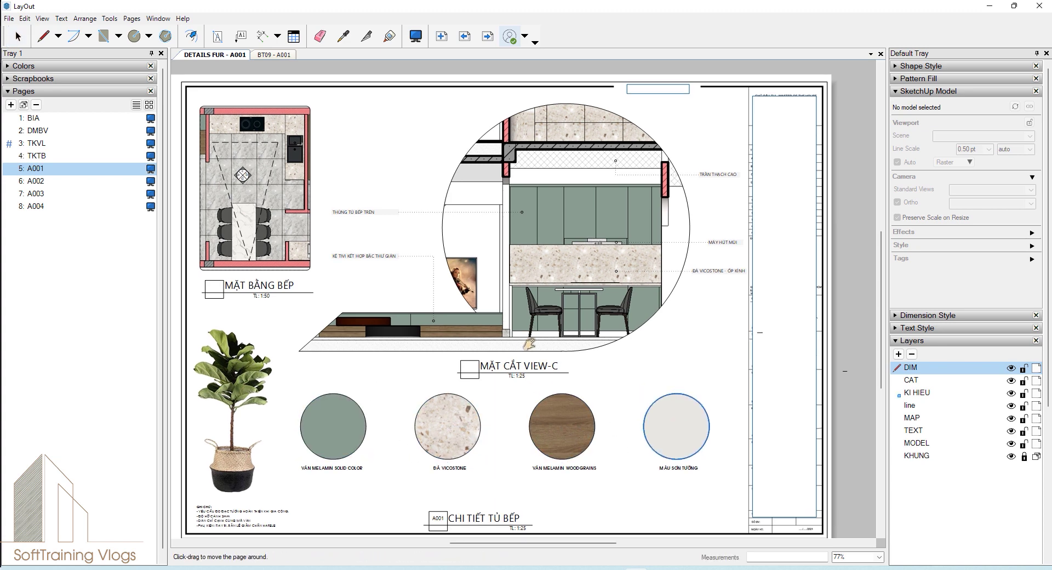
pyautogui.moveTo(683, 417); pyautogui.dragTo(662, 367, button='middle')
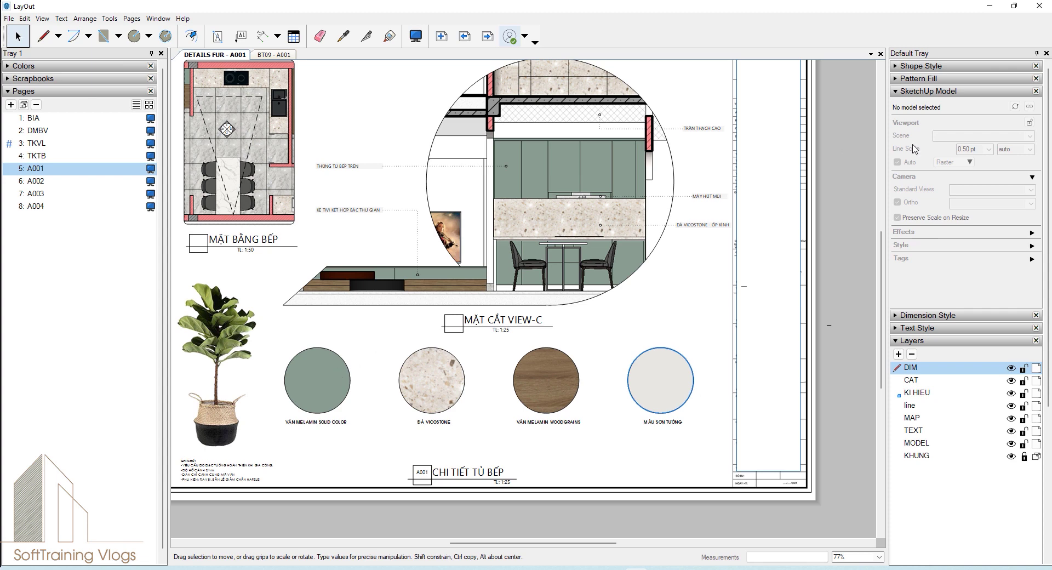
pyautogui.click(602, 184)
pyautogui.moveTo(584, 206); pyautogui.dragTo(579, 204, button='middle')
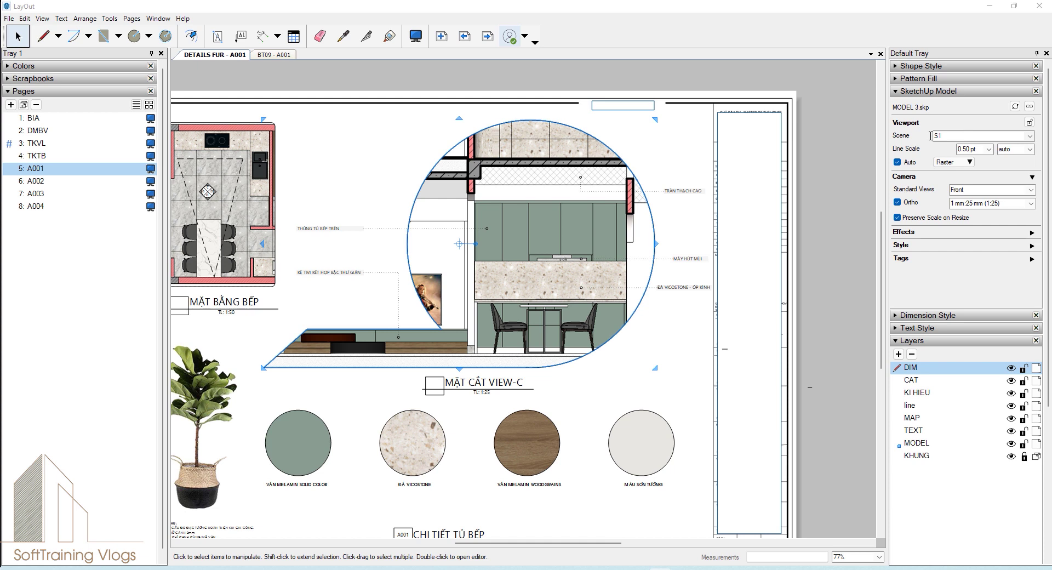
pyautogui.click(1029, 123)
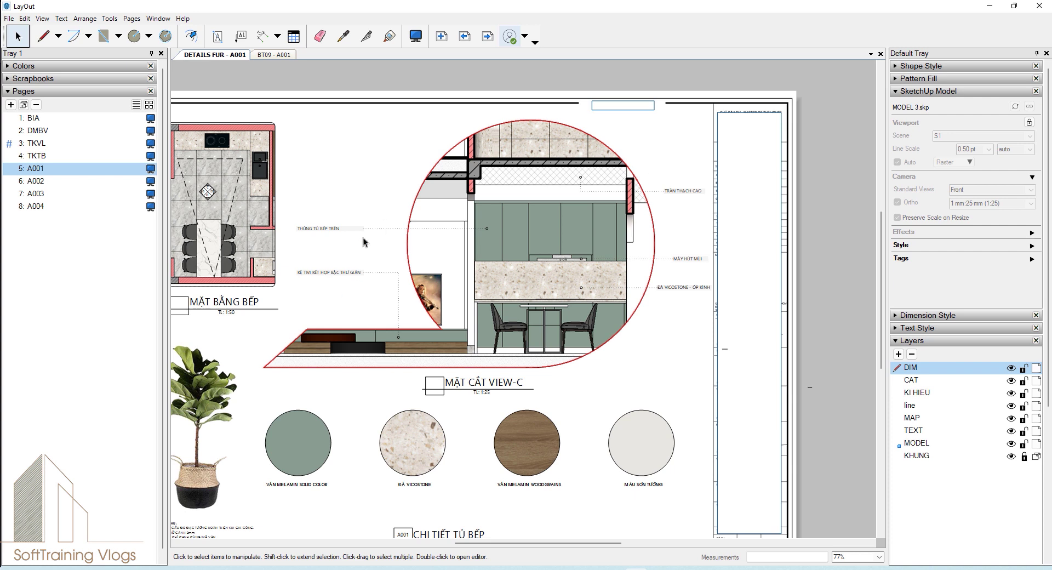
pyautogui.click(483, 245)
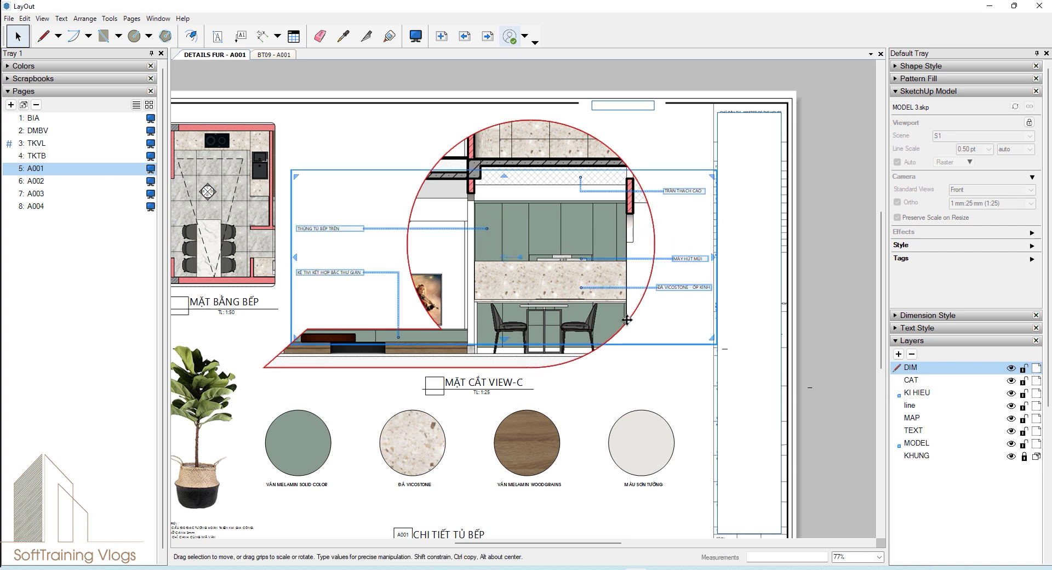
pyautogui.click(604, 381)
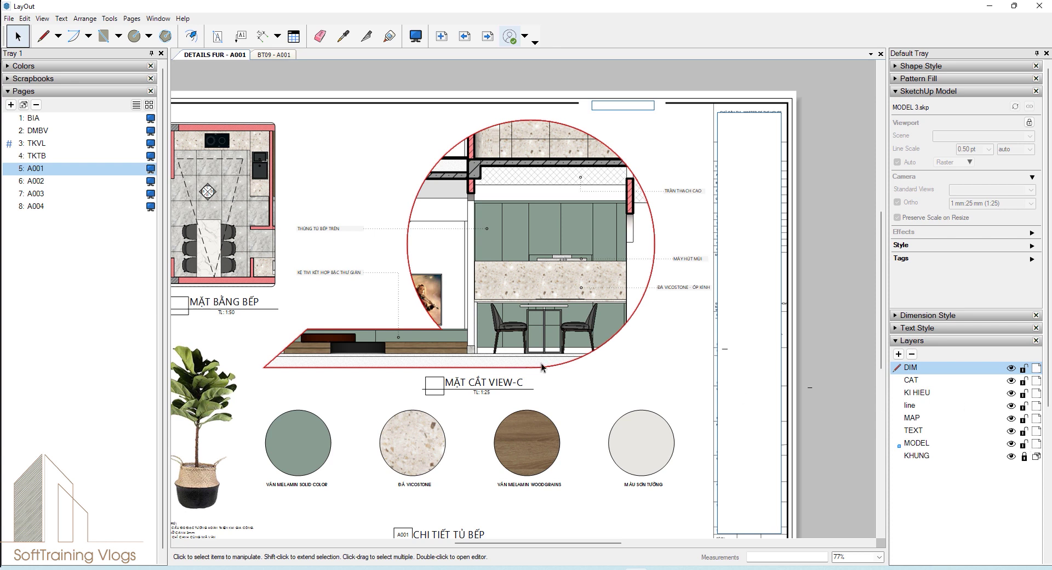
pyautogui.moveTo(639, 347); pyautogui.dragTo(535, 333)
pyautogui.click(556, 329)
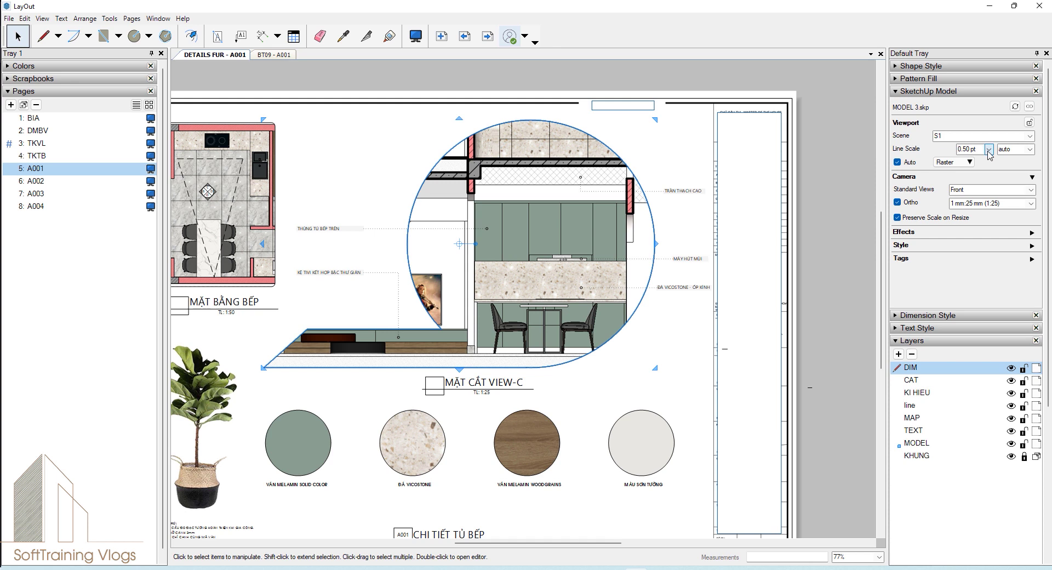
# Step: Change the MẶT CẮT VIEW-C viewport's line scale from 0.50 pt to 0.10 pt
pyautogui.click(989, 149)
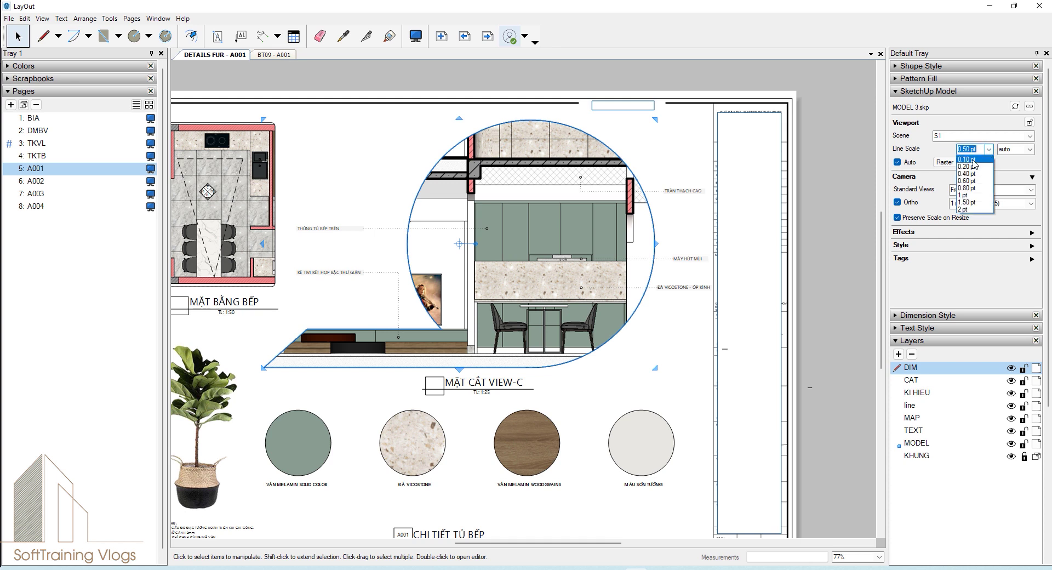
pyautogui.click(970, 157)
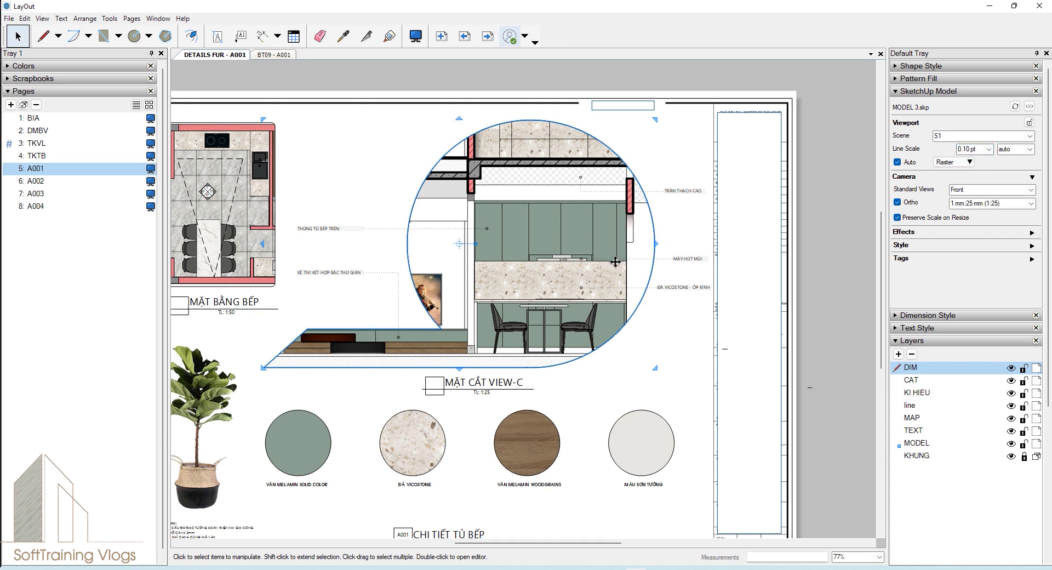
pyautogui.click(694, 365)
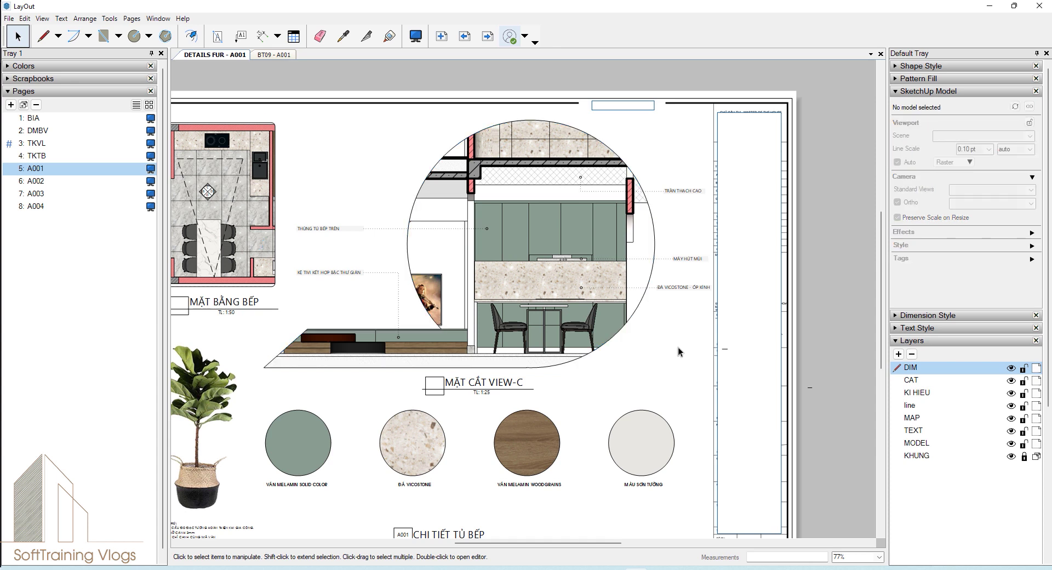
pyautogui.click(536, 280)
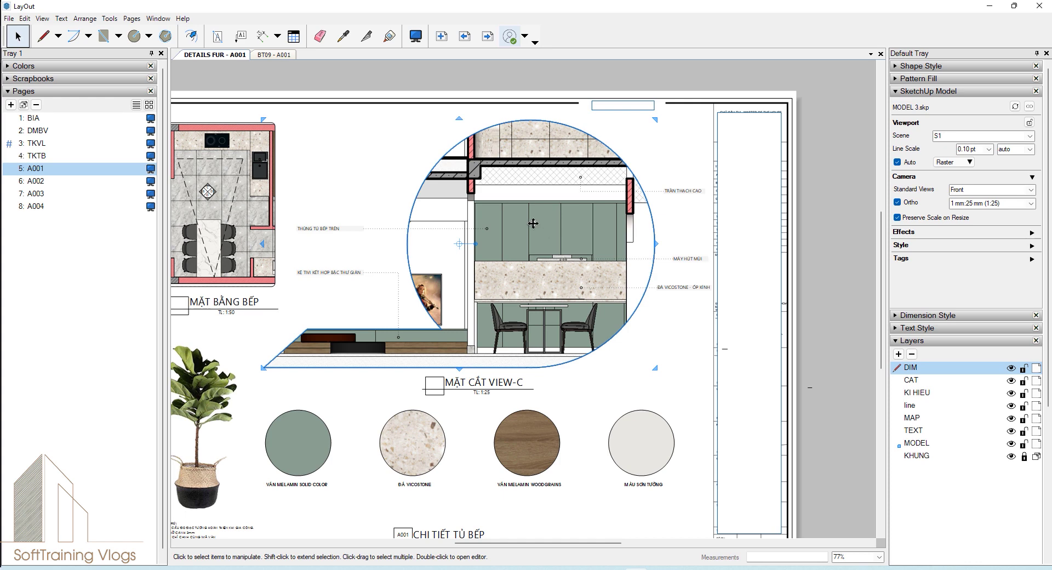
pyautogui.rightClick(509, 202)
pyautogui.moveTo(534, 509)
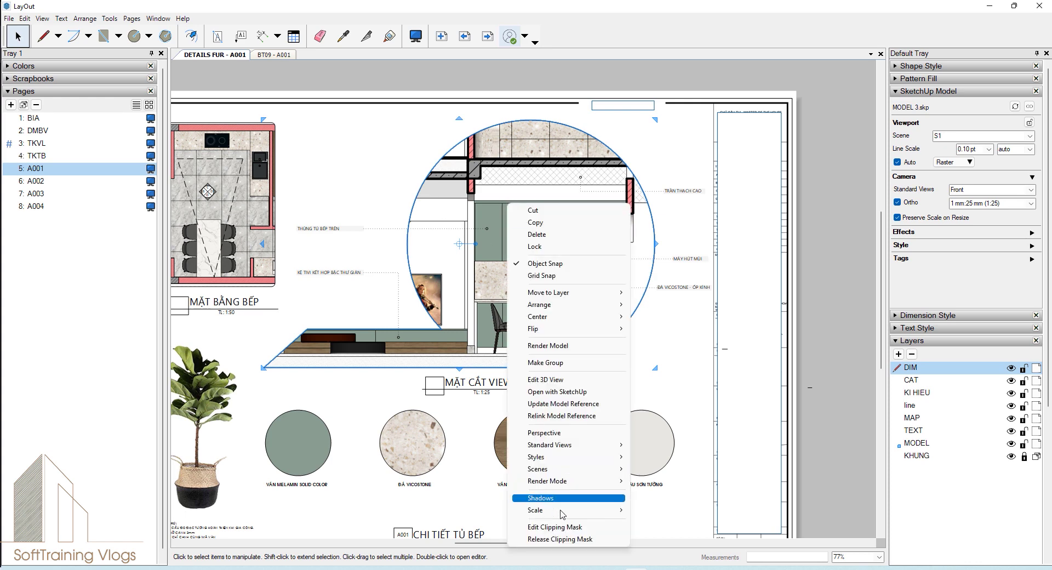
pyautogui.click(882, 173)
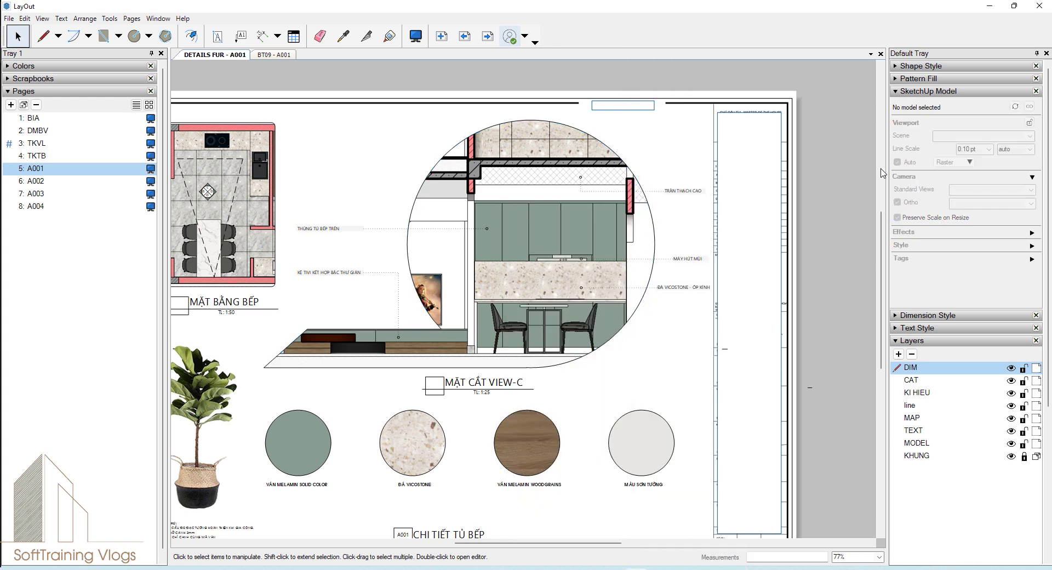
pyautogui.click(609, 228)
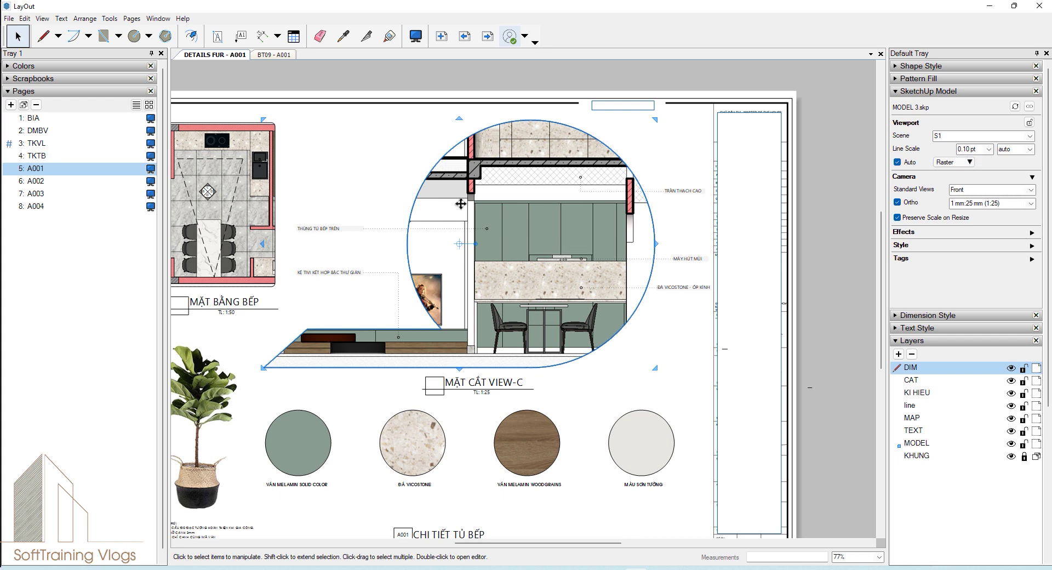
pyautogui.scroll(5, 485, 326)
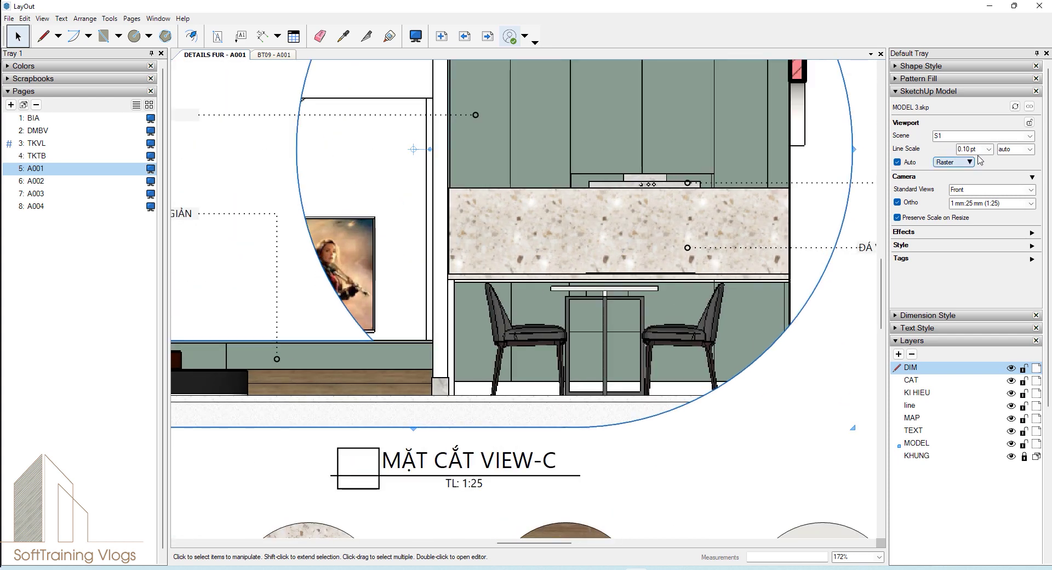
pyautogui.click(988, 149)
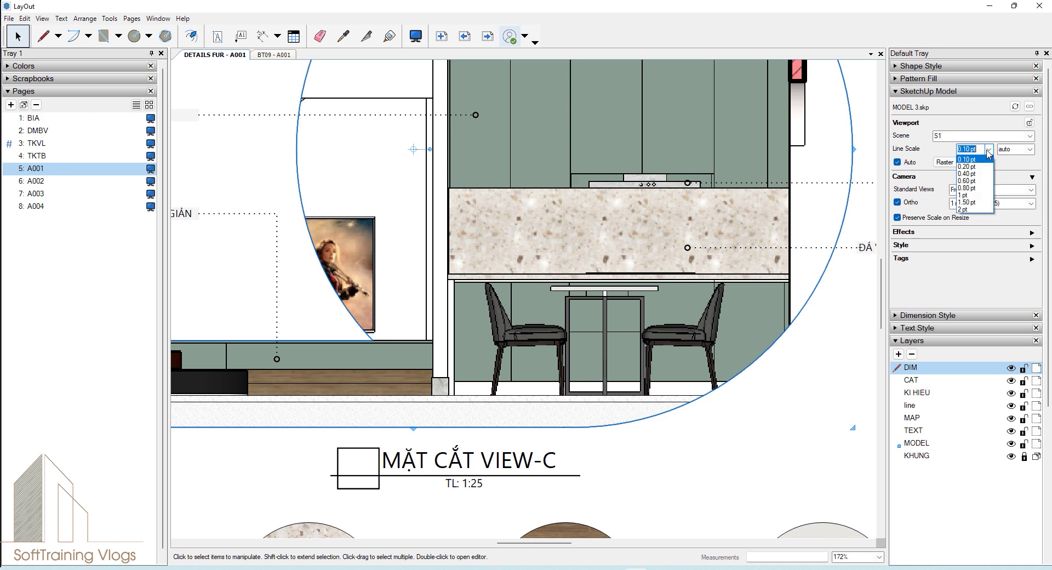
pyautogui.click(971, 181)
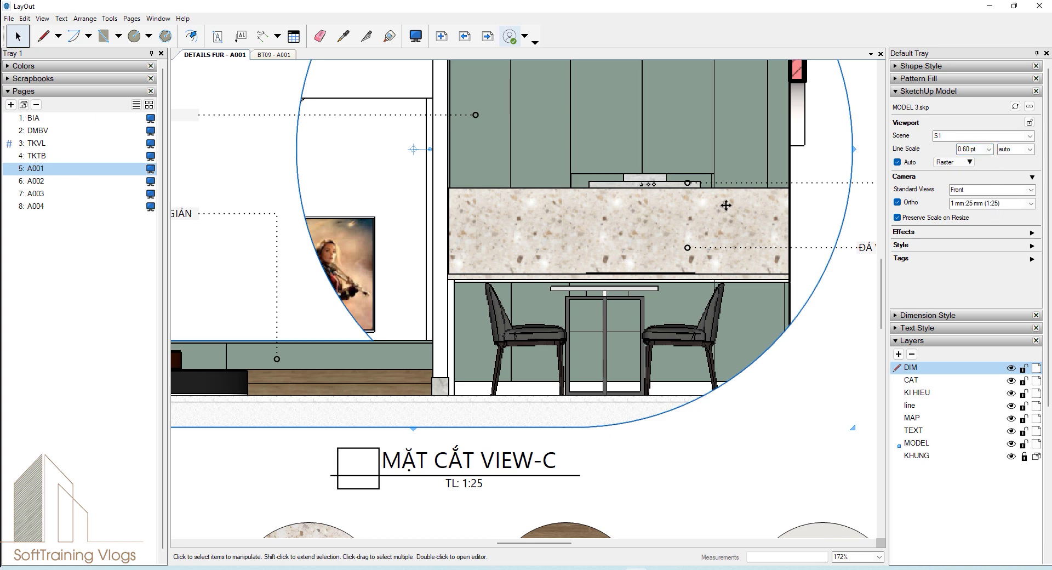
pyautogui.scroll(-2, 726, 205)
pyautogui.moveTo(728, 207); pyautogui.dragTo(742, 329, button='middle')
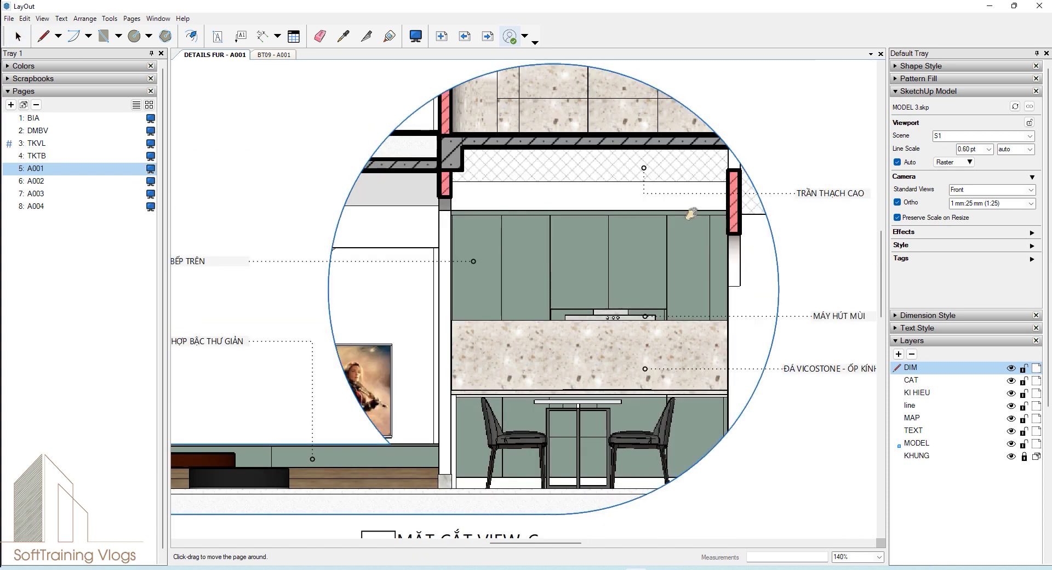
pyautogui.click(988, 149)
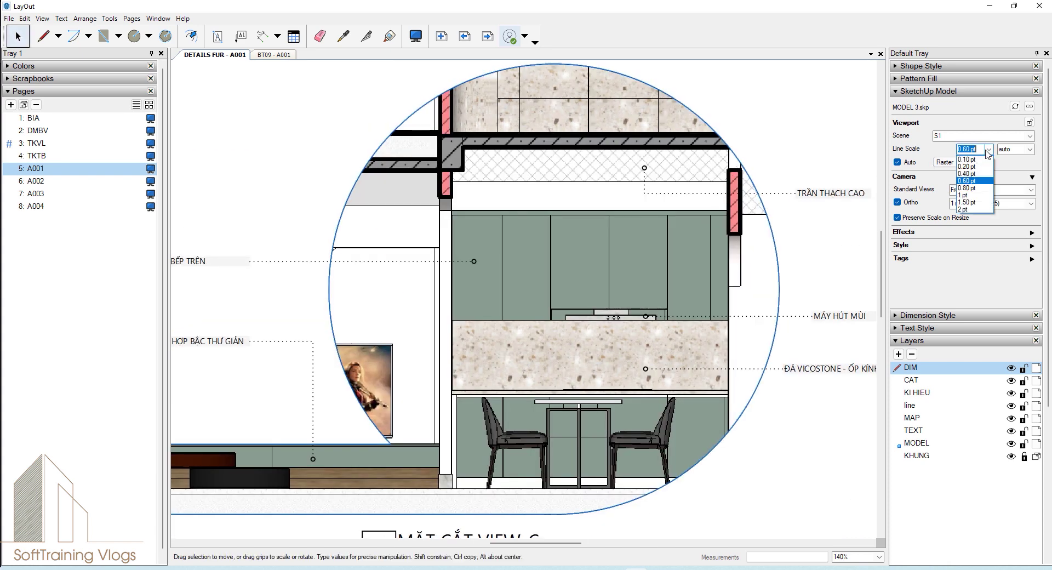
pyautogui.click(972, 160)
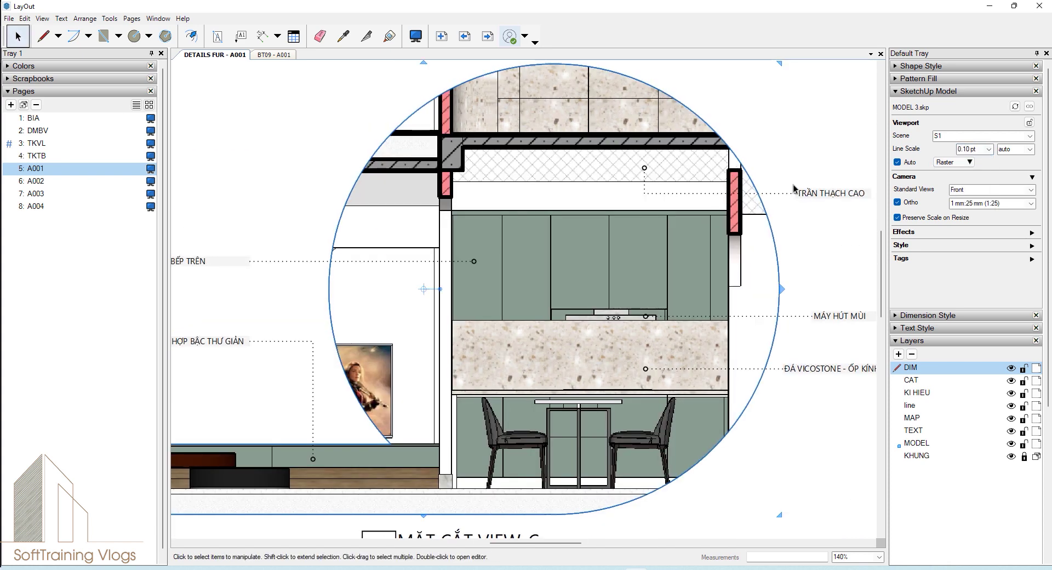
pyautogui.scroll(-3, 739, 246)
pyautogui.scroll(-4, 712, 285)
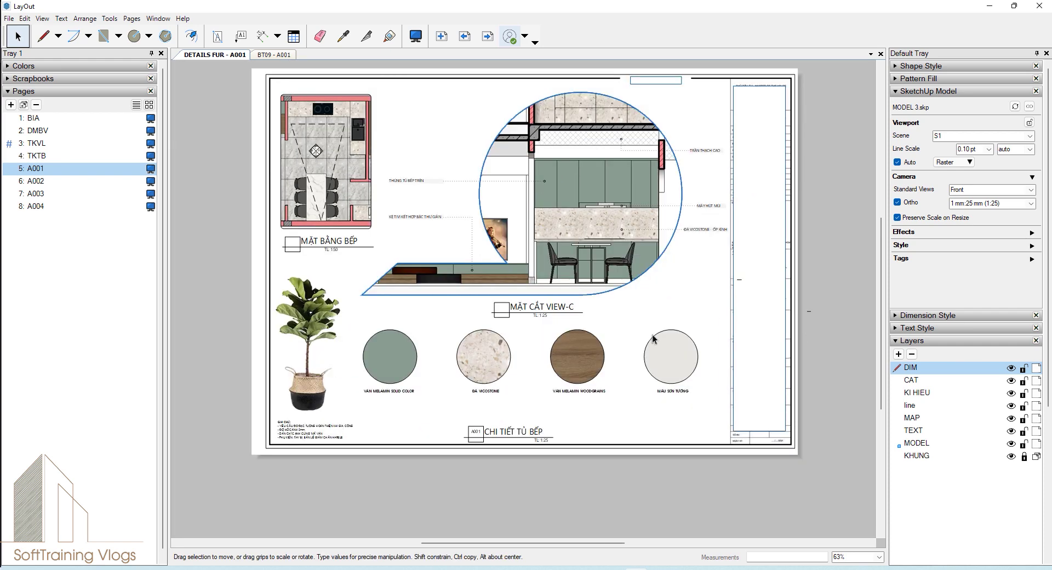
pyautogui.click(673, 316)
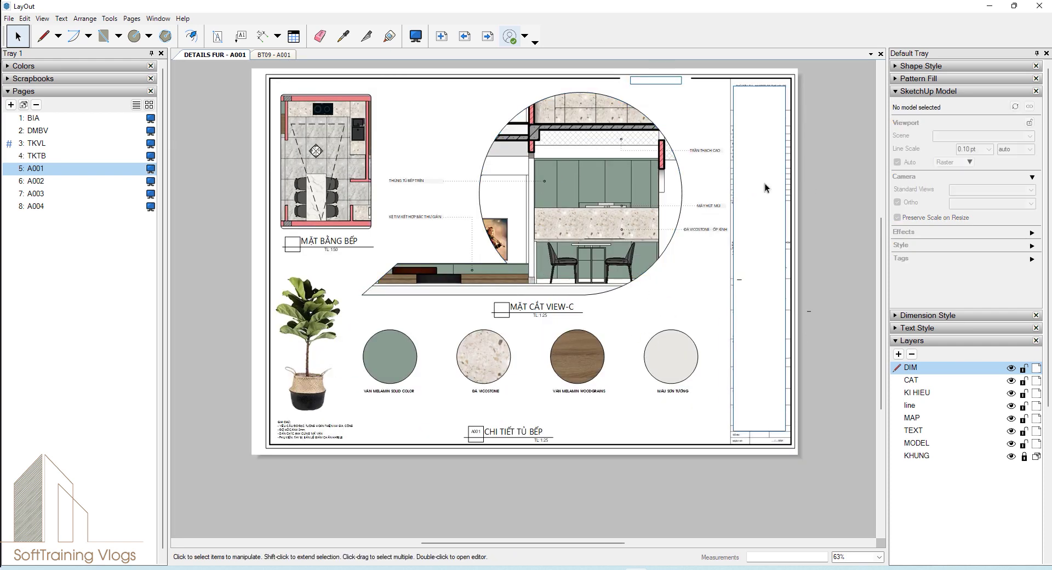
pyautogui.click(641, 189)
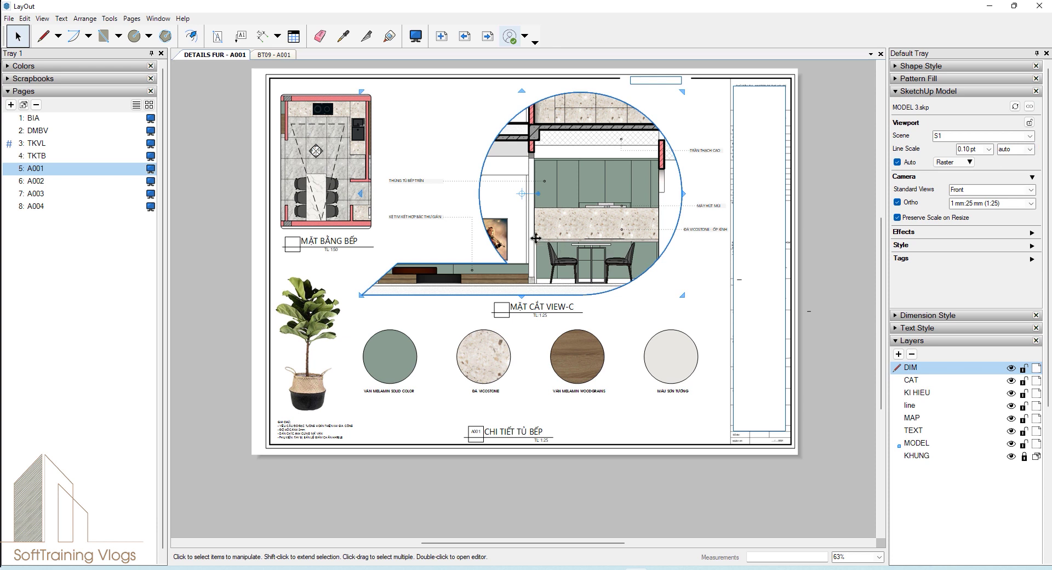
pyautogui.scroll(3, 579, 195)
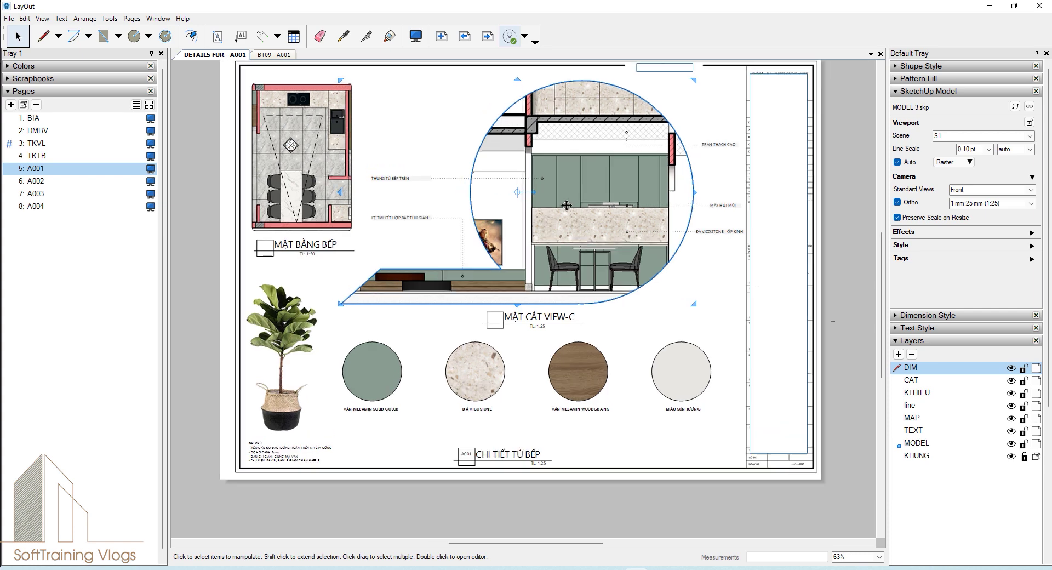
# Step: Leave the line scale multiplier on auto and list the section view's render modes, still Raster
pyautogui.click(1029, 149)
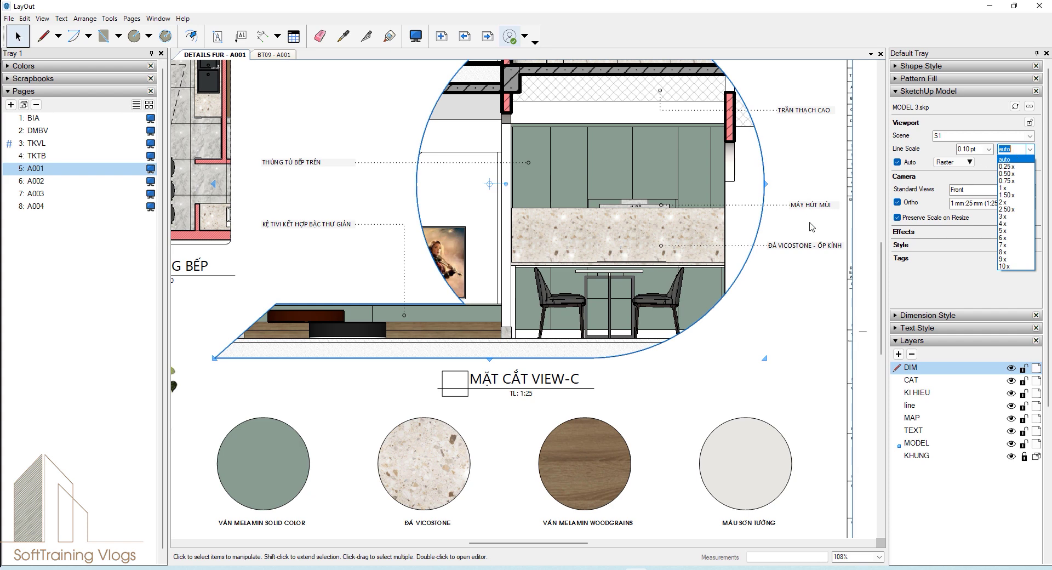
pyautogui.click(794, 317)
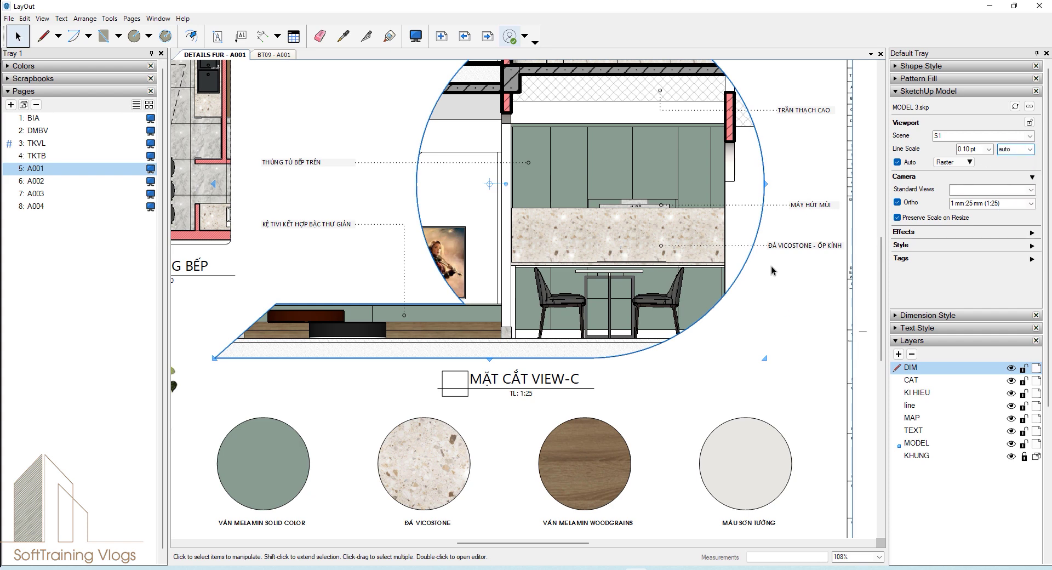
pyautogui.scroll(-1, 770, 267)
pyautogui.click(638, 242)
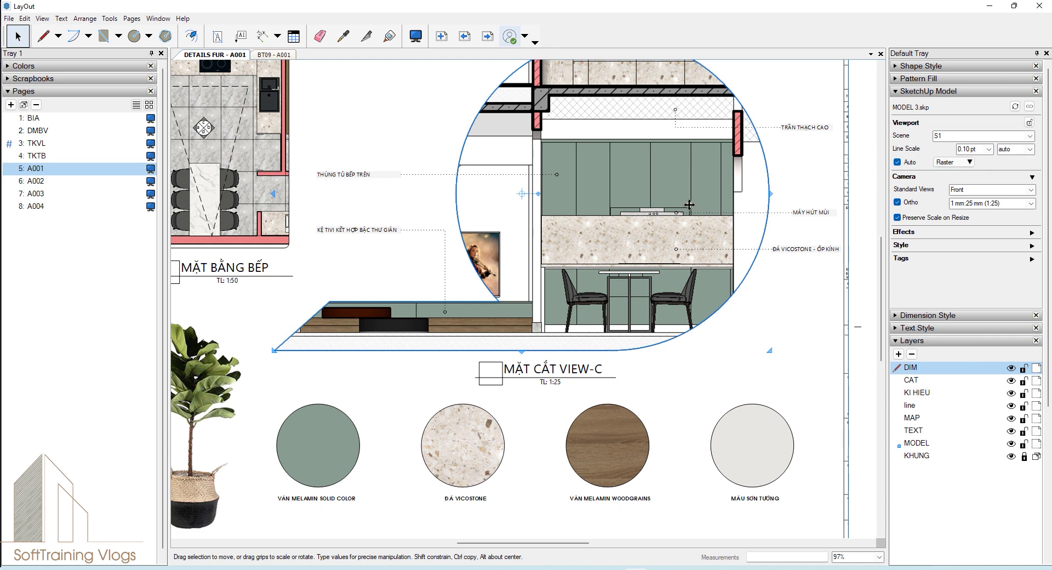
pyautogui.click(951, 163)
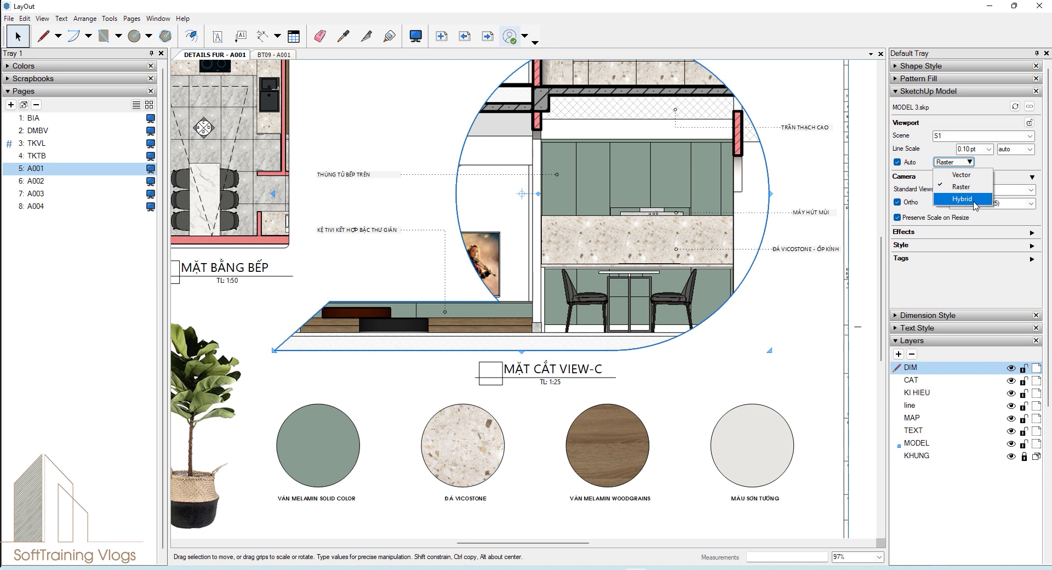
pyautogui.click(870, 5)
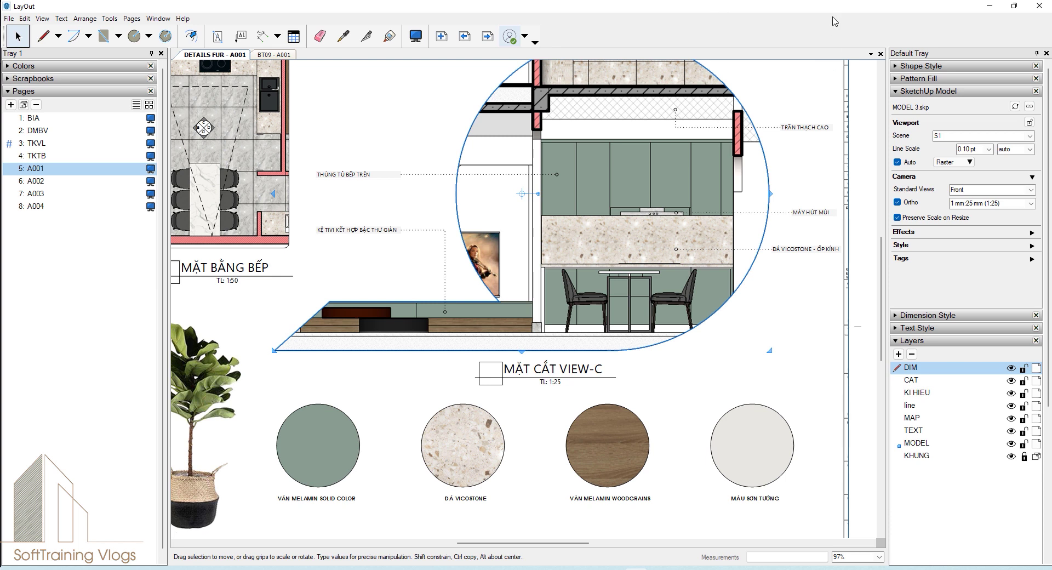
pyautogui.click(966, 162)
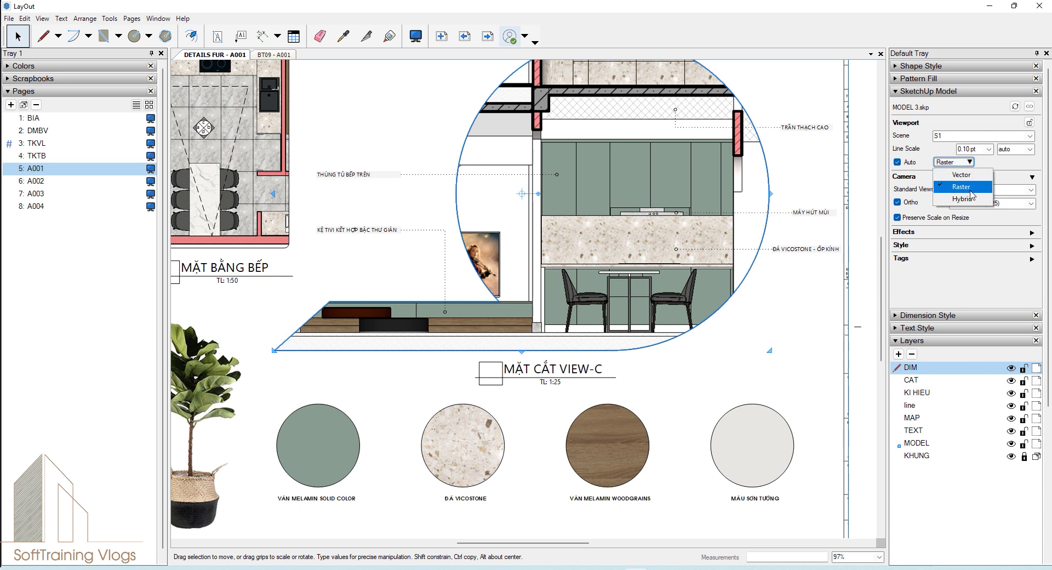
pyautogui.click(970, 191)
pyautogui.click(953, 163)
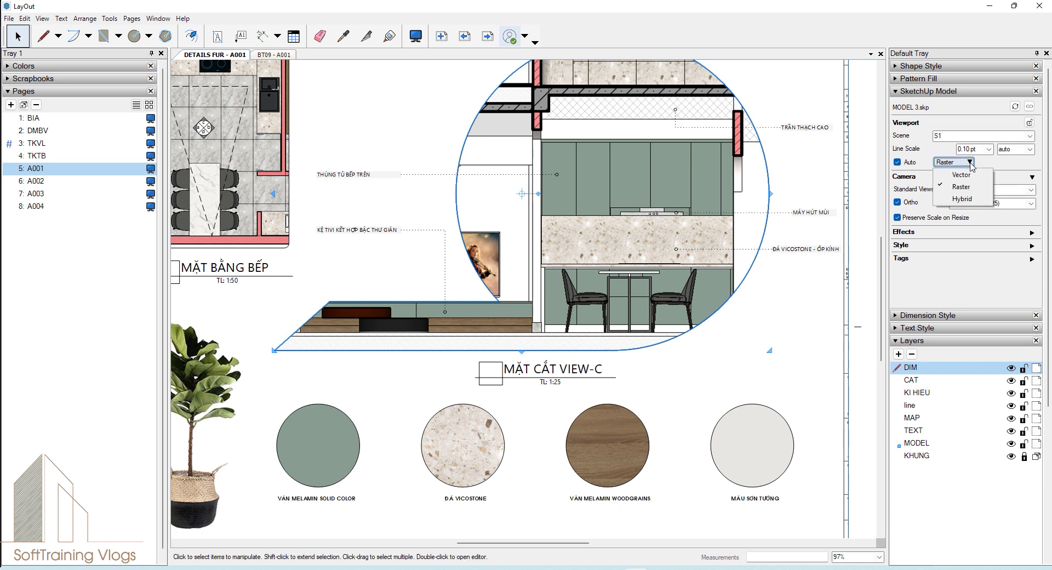
pyautogui.click(960, 176)
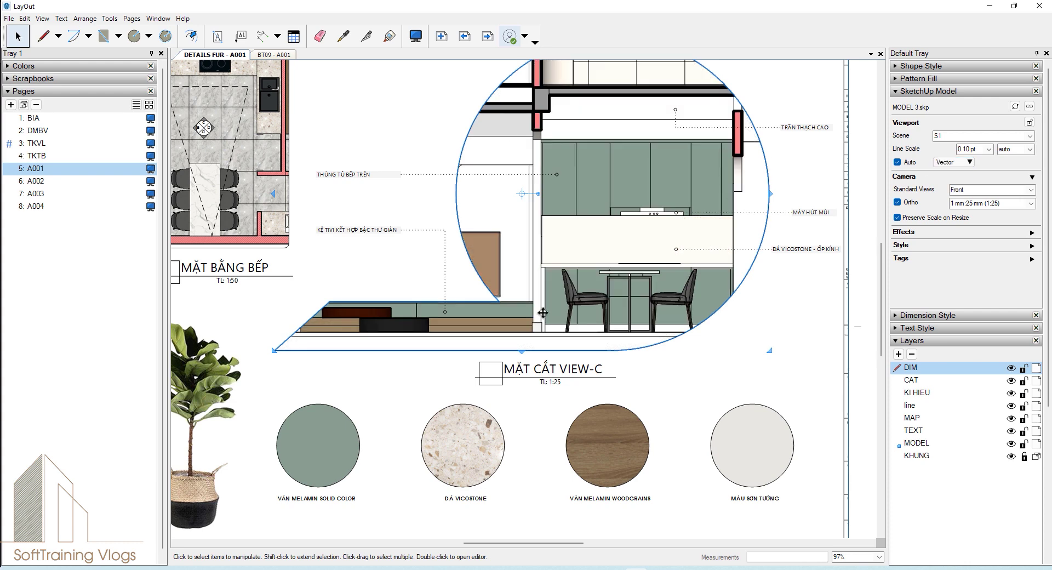
pyautogui.scroll(3, 539, 328)
pyautogui.scroll(3, 540, 334)
pyautogui.scroll(3, 540, 335)
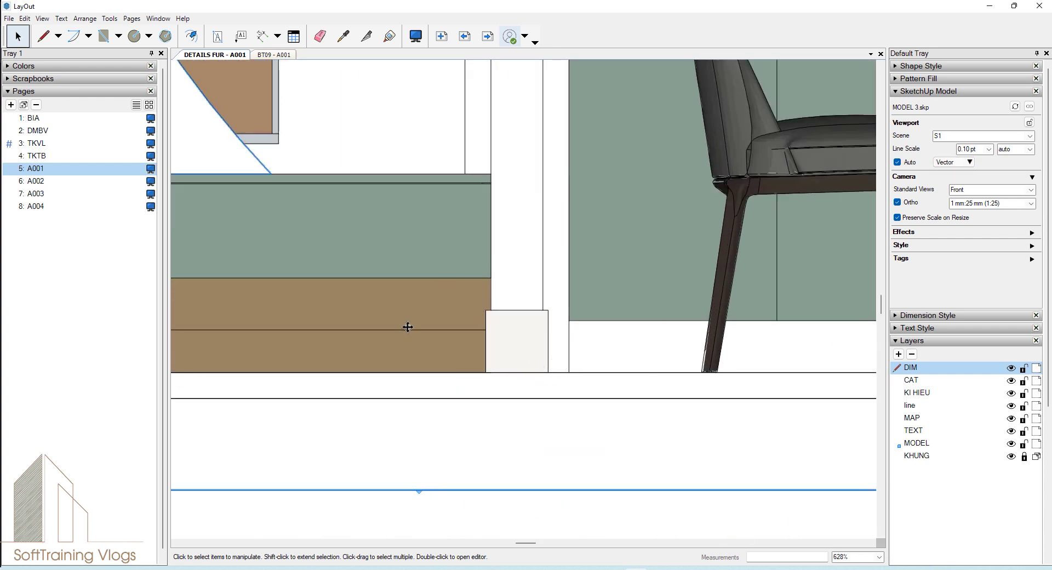
pyautogui.click(955, 162)
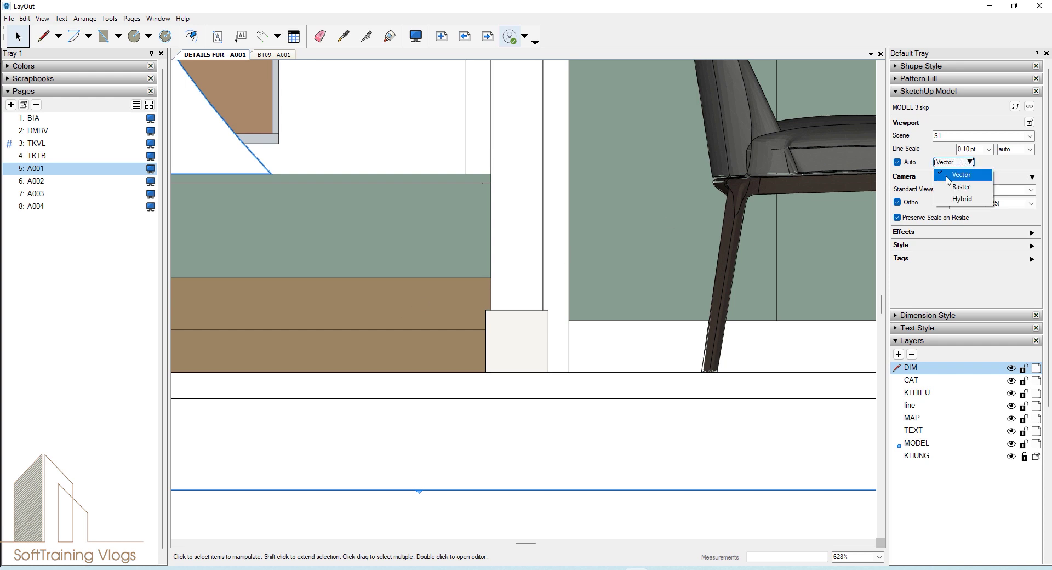
pyautogui.click(505, 282)
pyautogui.scroll(-2, 439, 304)
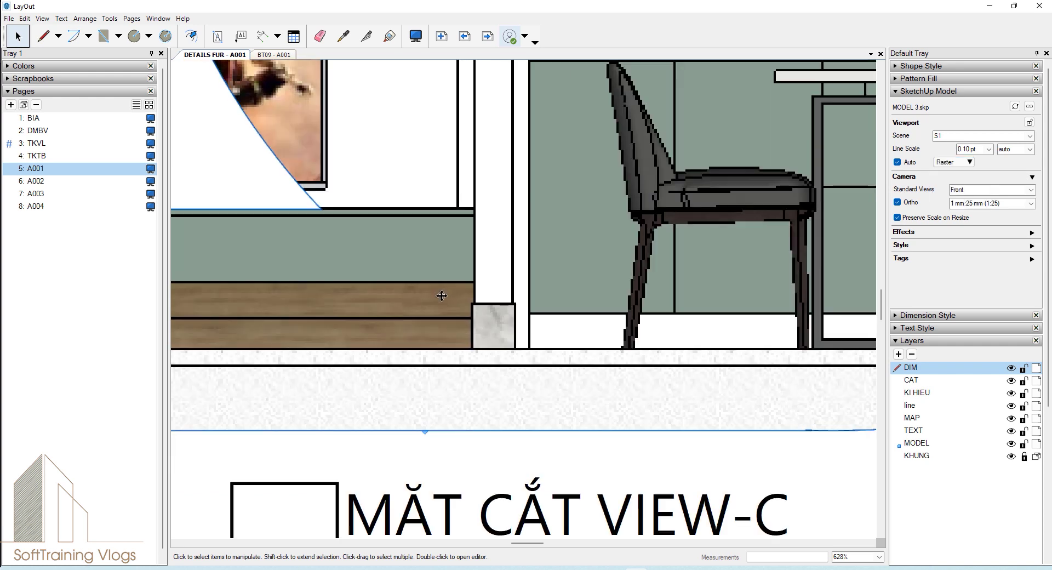
pyautogui.scroll(-2, 439, 304)
pyautogui.scroll(-1, 441, 304)
pyautogui.scroll(-2, 441, 304)
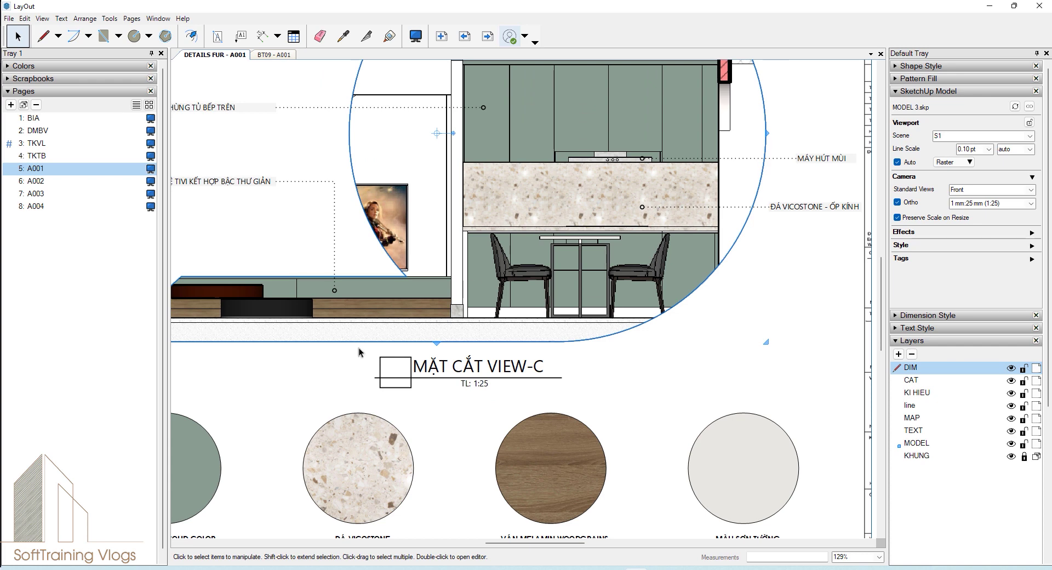
pyautogui.hotkey('ctrl', 'shift', 'e')
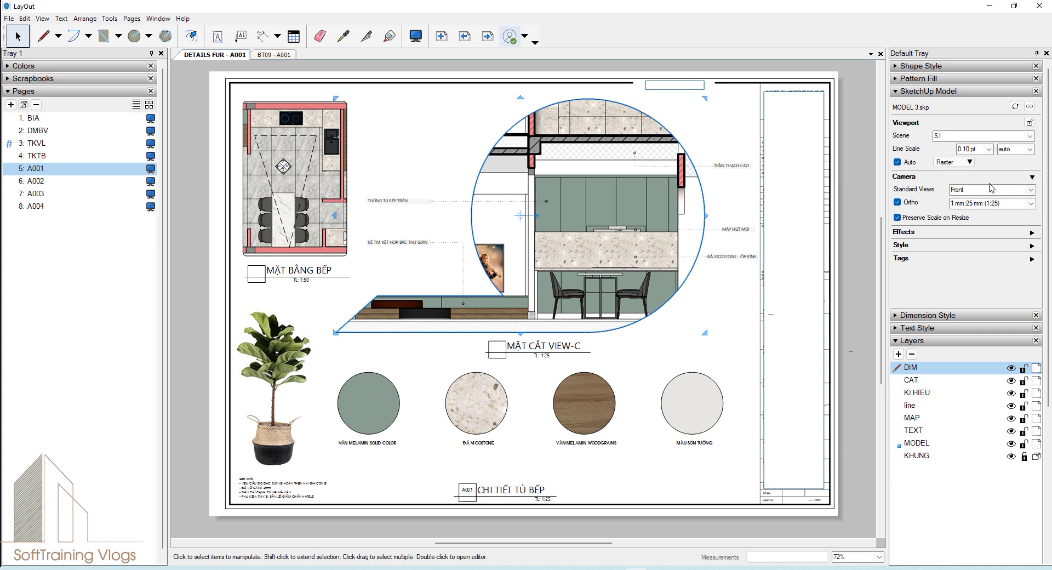
pyautogui.click(347, 119)
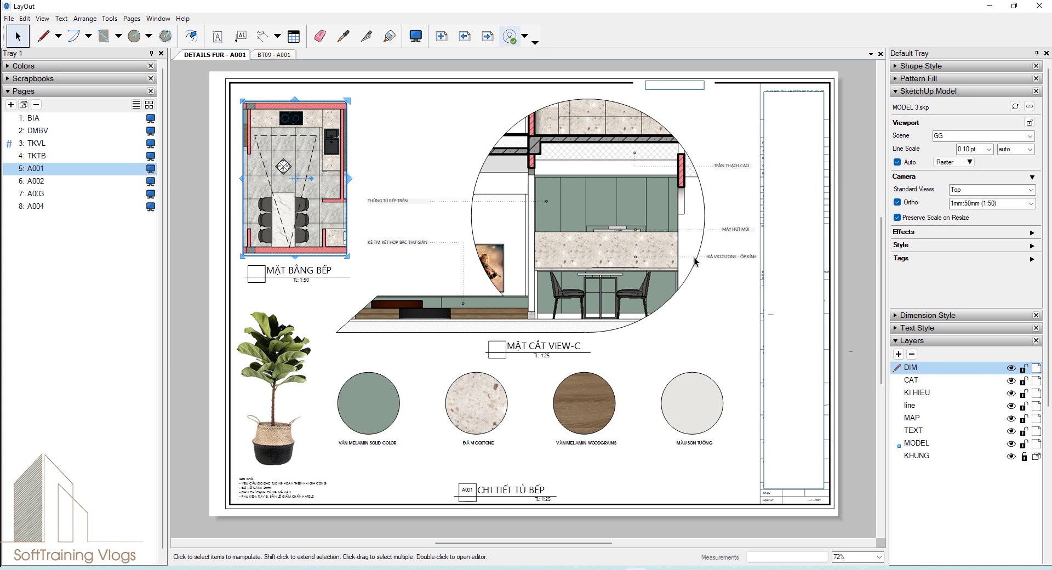
pyautogui.rightClick(613, 210)
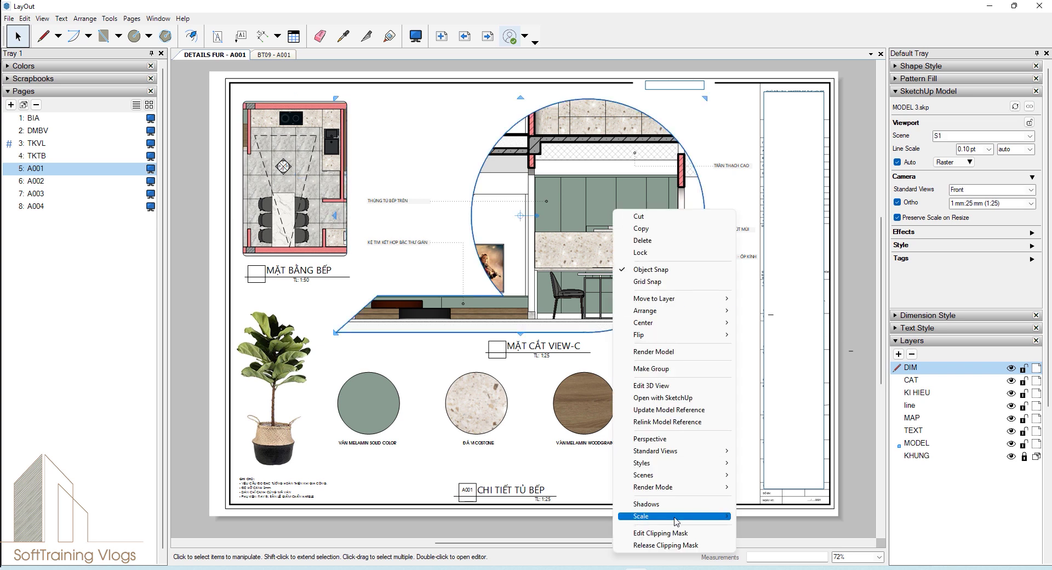
pyautogui.moveTo(672, 474)
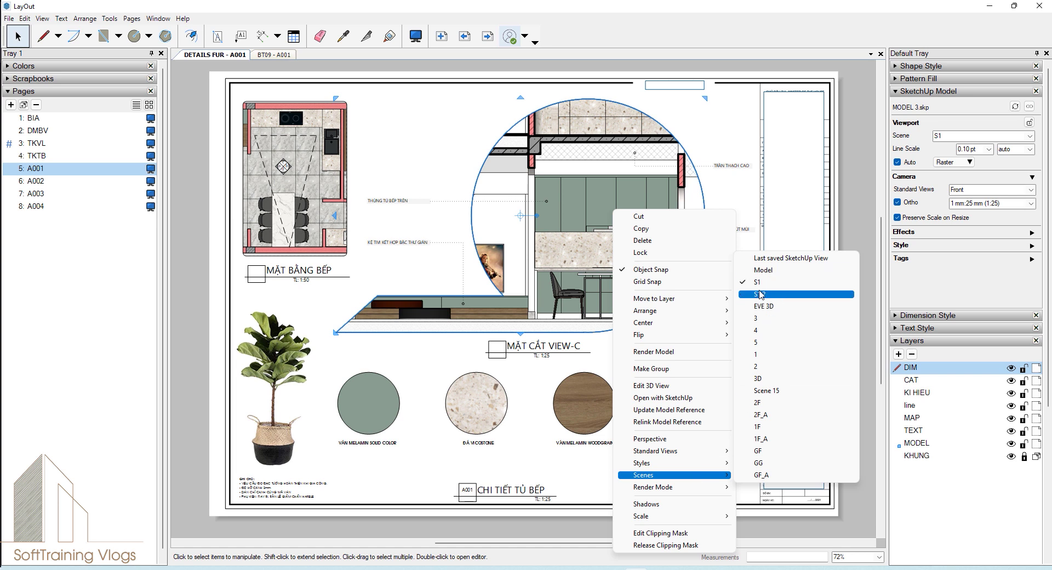
pyautogui.press('Escape')
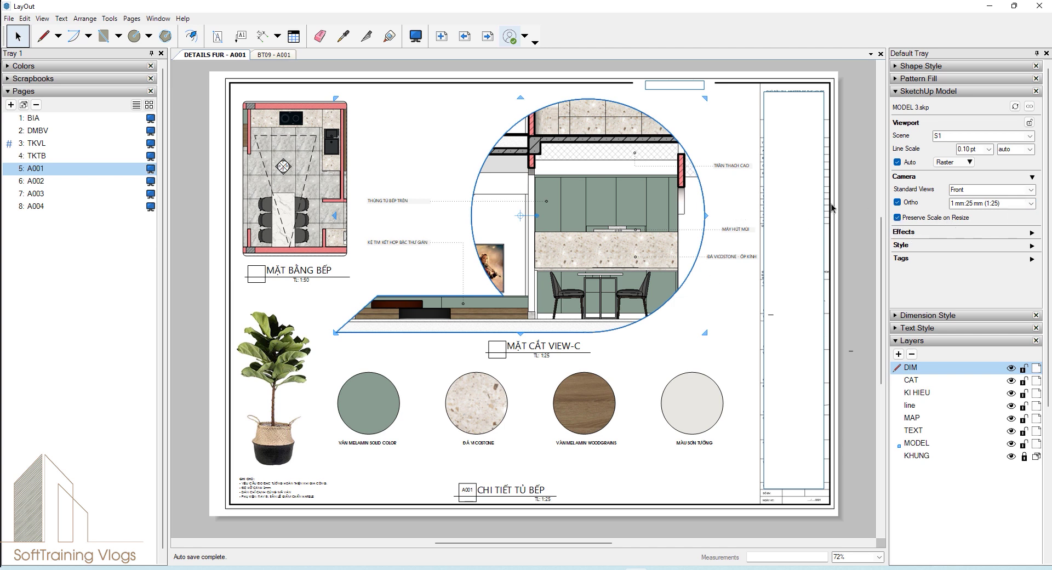
# Step: Untick Preserve Scale on Resize, try enlarging the floor-plan viewport, then undo it
pyautogui.click(309, 122)
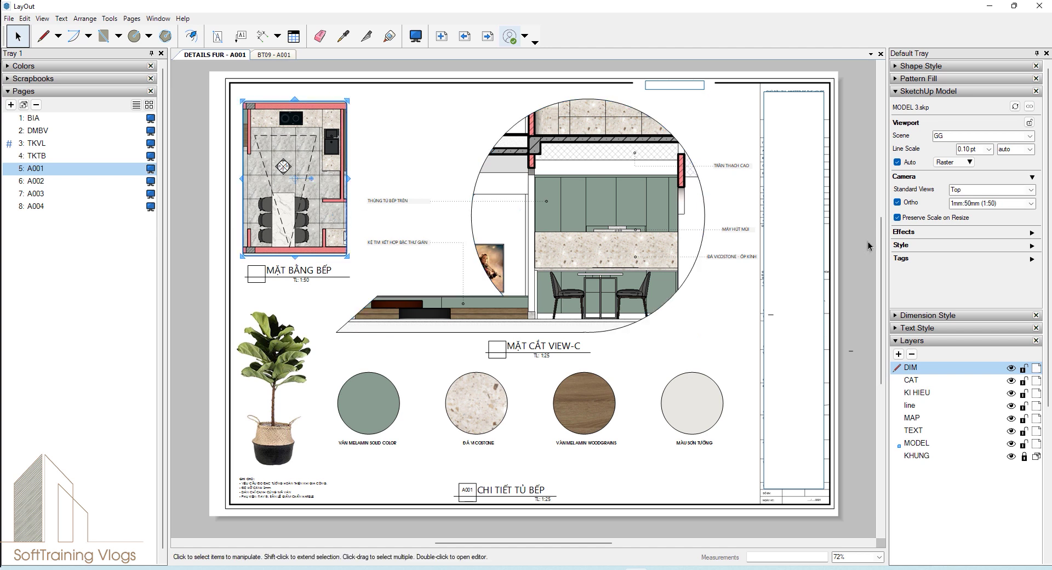
pyautogui.click(898, 218)
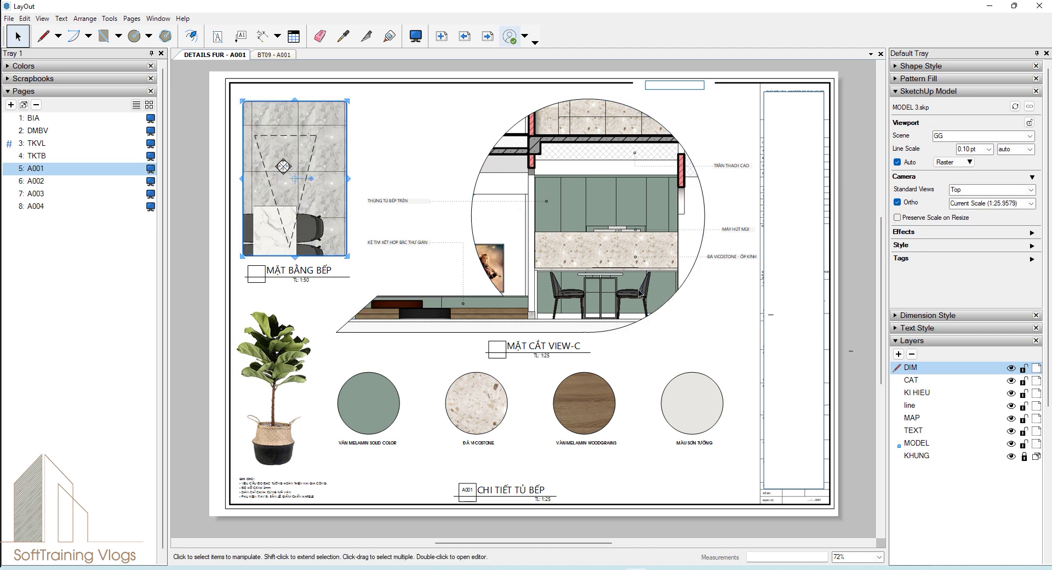
pyautogui.moveTo(346, 257); pyautogui.dragTo(393, 293)
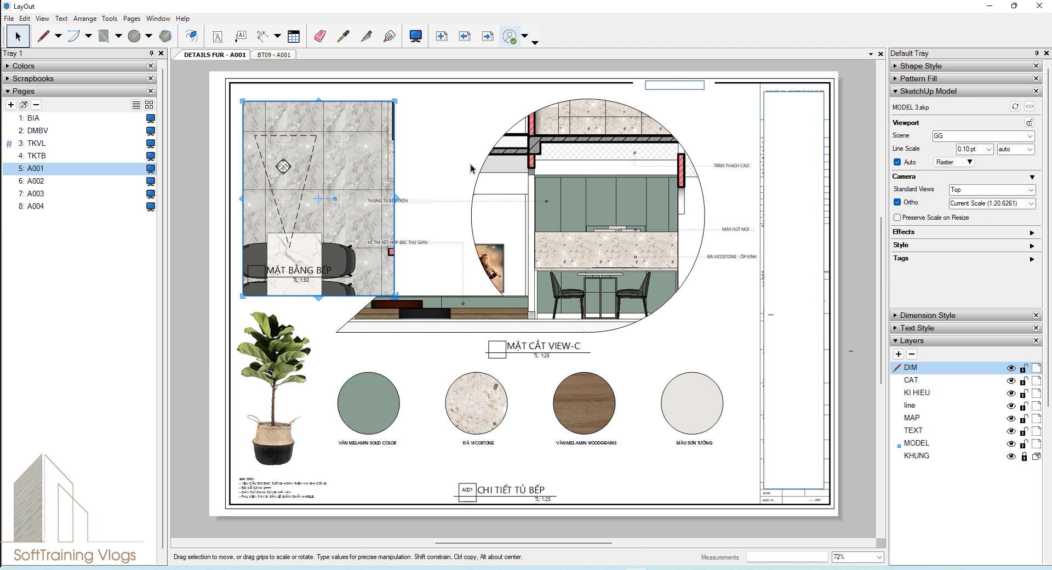
pyautogui.hotkey('ctrl', 'z')
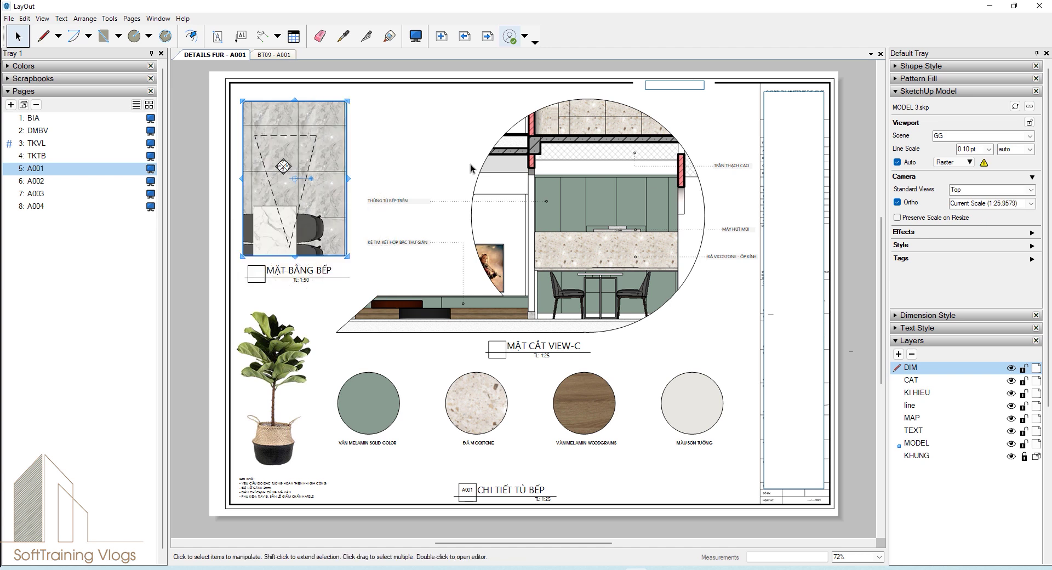
# Step: Crop the floor-plan viewport frame inward and extend it downward
pyautogui.click(381, 140)
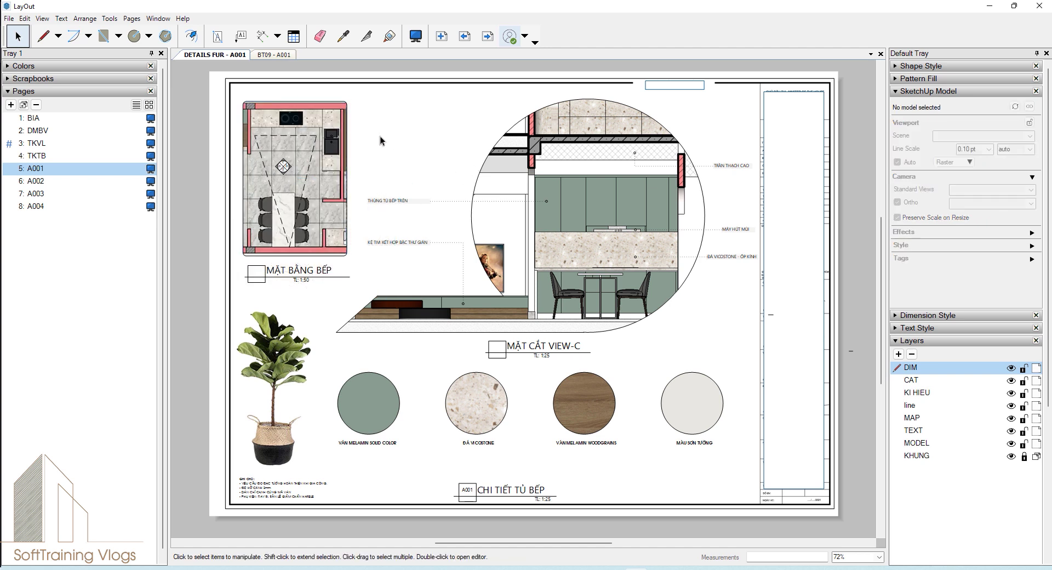
pyautogui.click(316, 115)
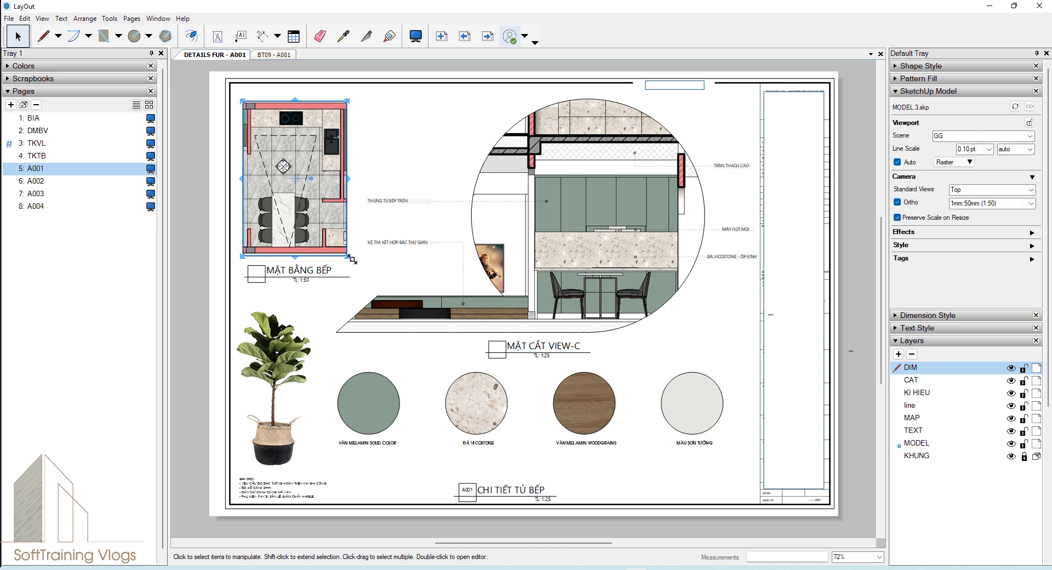
pyautogui.moveTo(349, 257); pyautogui.dragTo(341, 275)
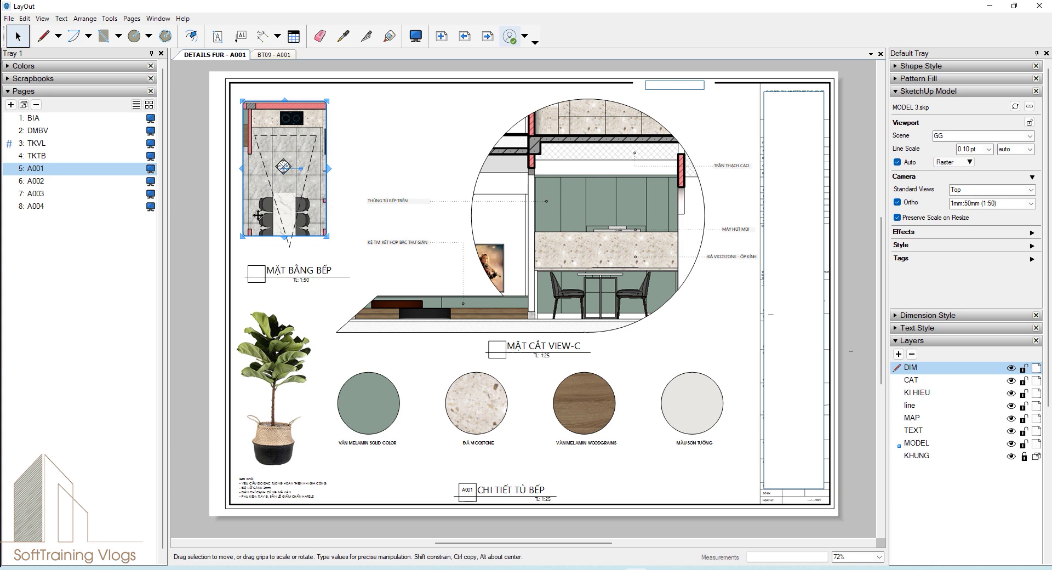
pyautogui.moveTo(326, 236); pyautogui.dragTo(329, 255)
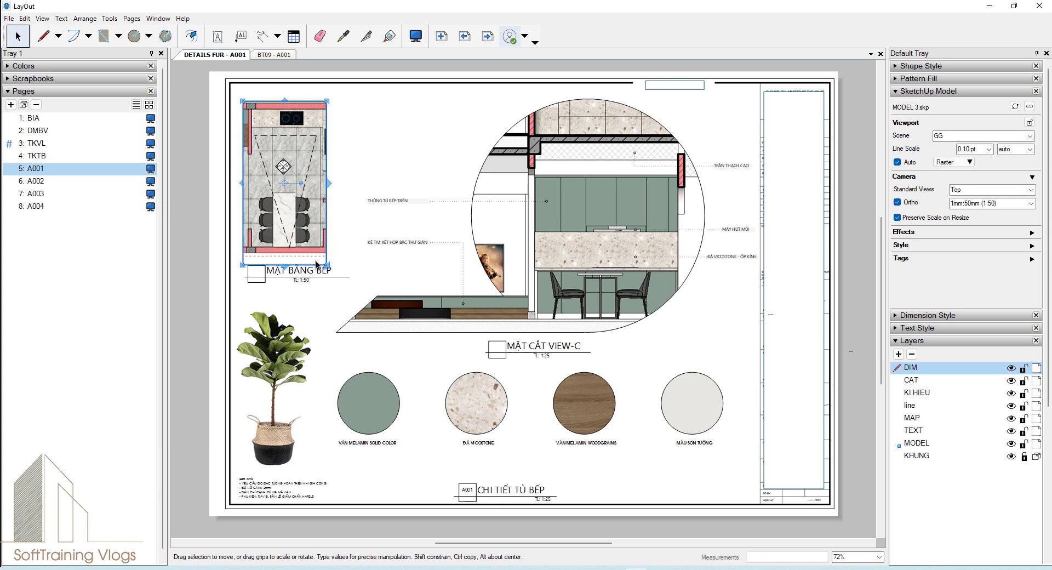
# Step: Widen the floor-plan viewport to show more kitchen, raise its bottom edge, and fit the page
pyautogui.scroll(3, 328, 261)
pyautogui.scroll(2, 340, 256)
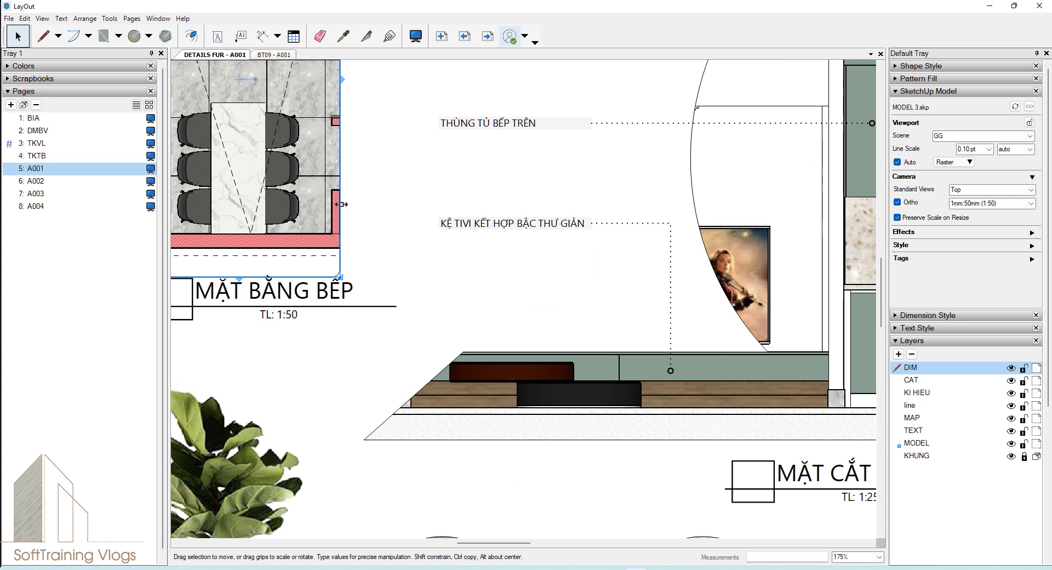
pyautogui.scroll(1, 357, 253)
pyautogui.moveTo(404, 258)
pyautogui.mouseDown(button='middle')
pyautogui.moveTo(481, 321)
pyautogui.moveTo(621, 323)
pyautogui.mouseUp(button='middle')
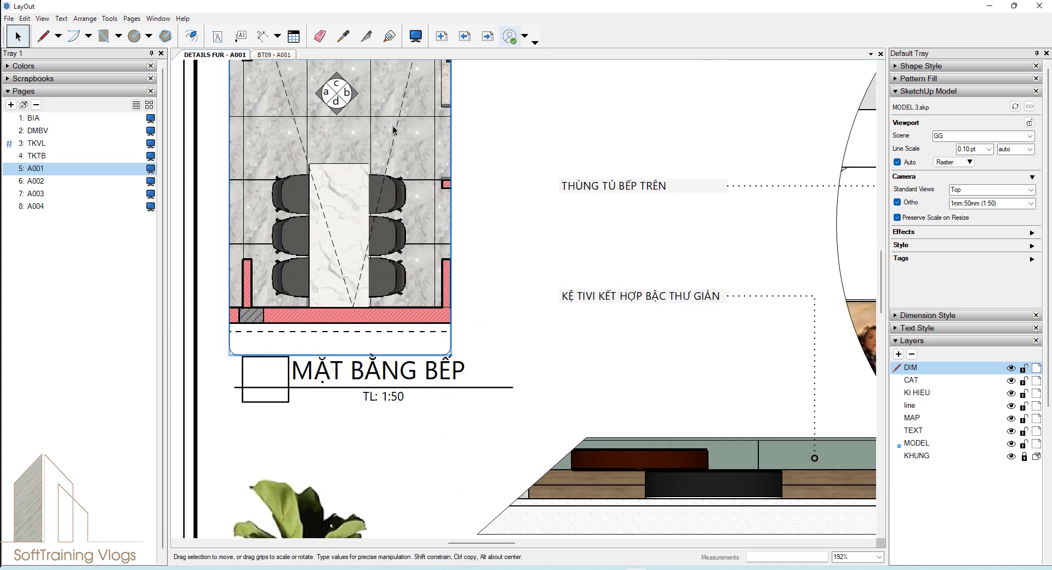
pyautogui.moveTo(463, 169); pyautogui.dragTo(494, 279)
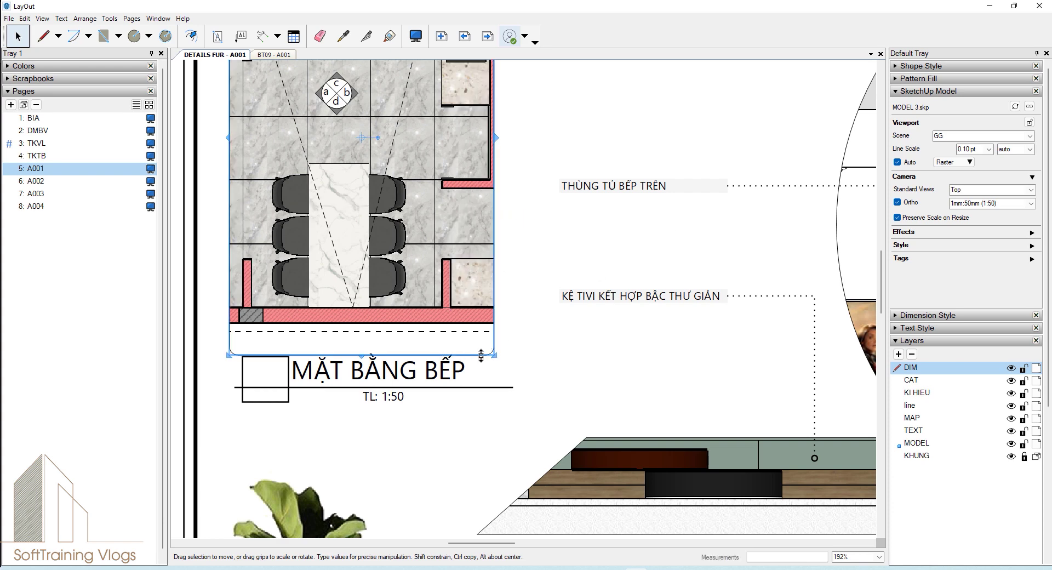
pyautogui.moveTo(458, 355)
pyautogui.mouseDown()
pyautogui.moveTo(458, 334)
pyautogui.moveTo(483, 331)
pyautogui.mouseUp()
pyautogui.scroll(3, 458, 335)
pyautogui.scroll(2, 458, 336)
pyautogui.hotkey('ctrl', 'shift', 'w')
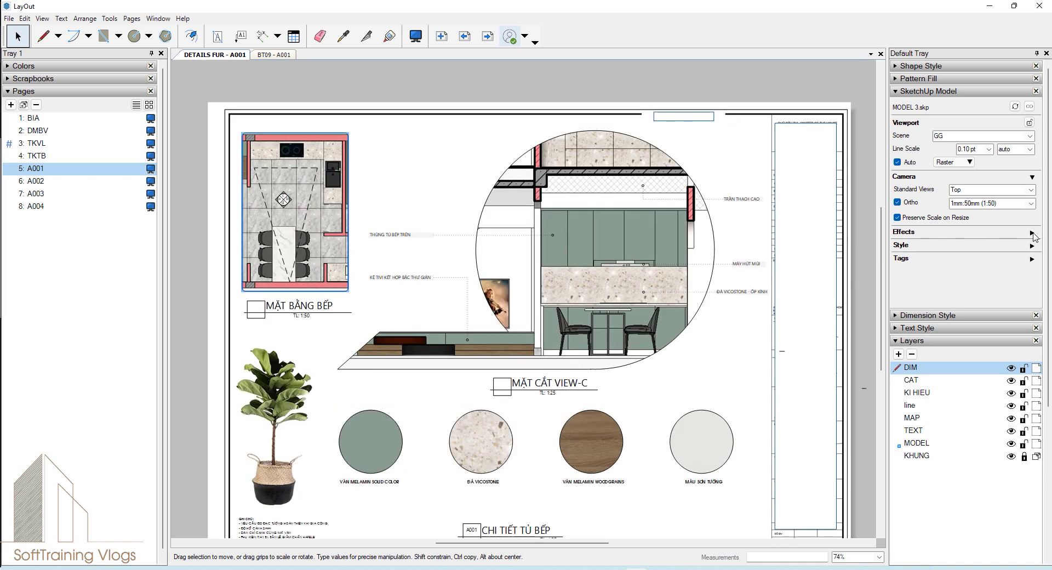
# Step: Preview shadows and fog on the MẶT BẰNG BẾP plan viewport, then switch both off
pyautogui.click(1031, 233)
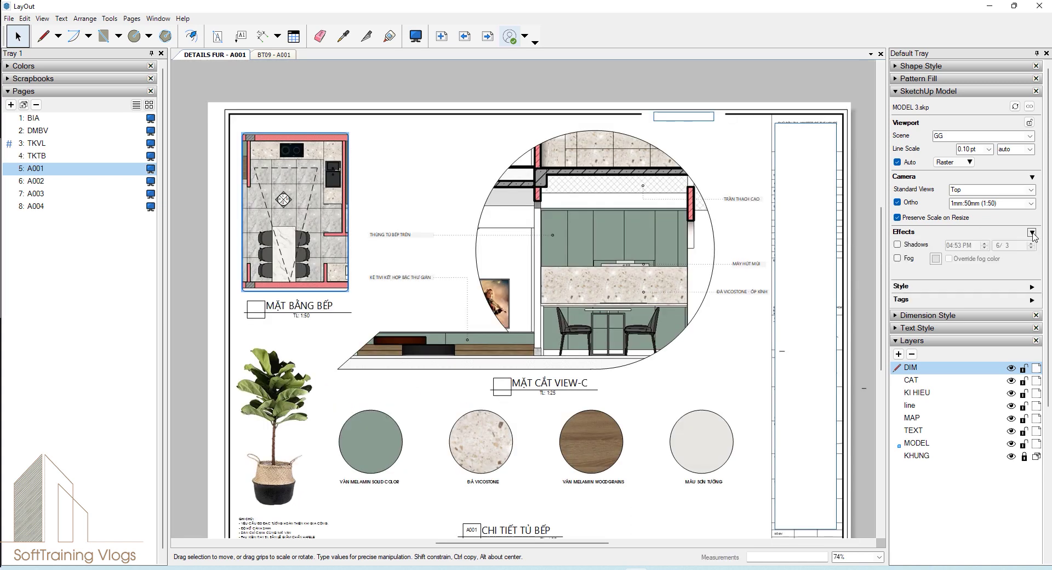
pyautogui.click(900, 244)
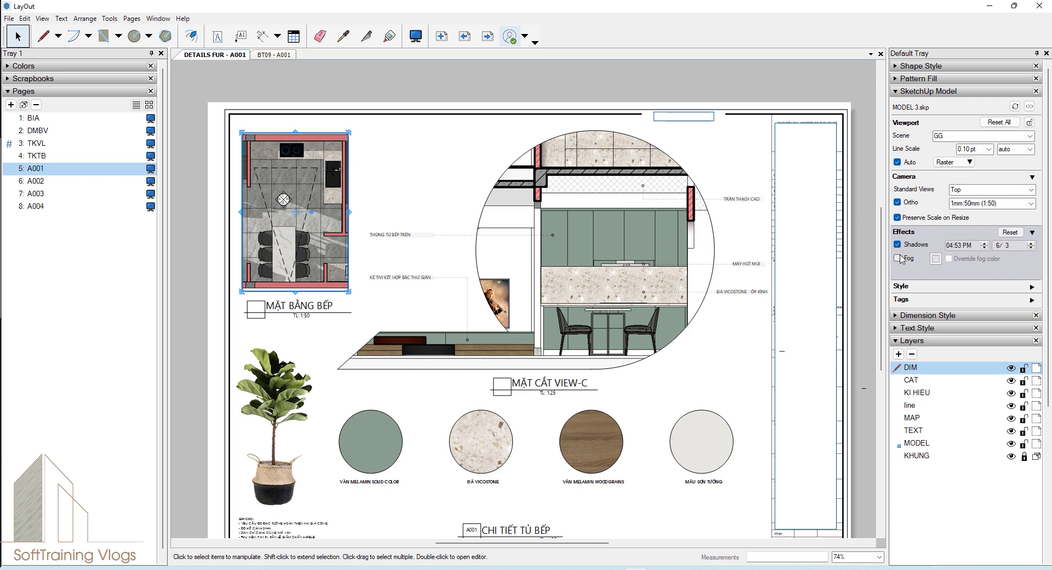
pyautogui.click(897, 258)
pyautogui.click(898, 259)
pyautogui.click(898, 245)
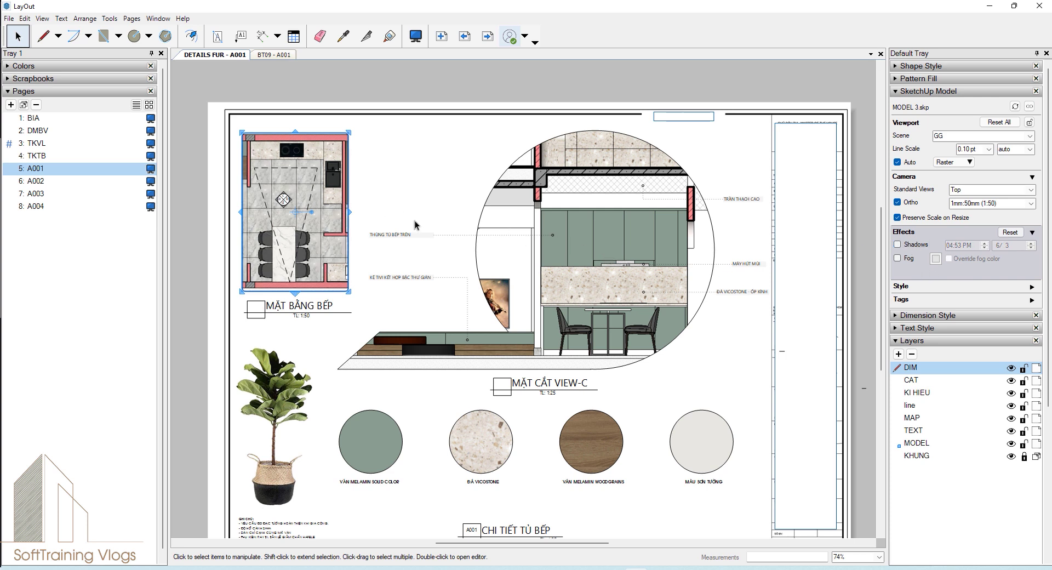
# Step: Review the kitchen plan viewport's style list, keeping the 3D Cut style
pyautogui.rightClick(293, 152)
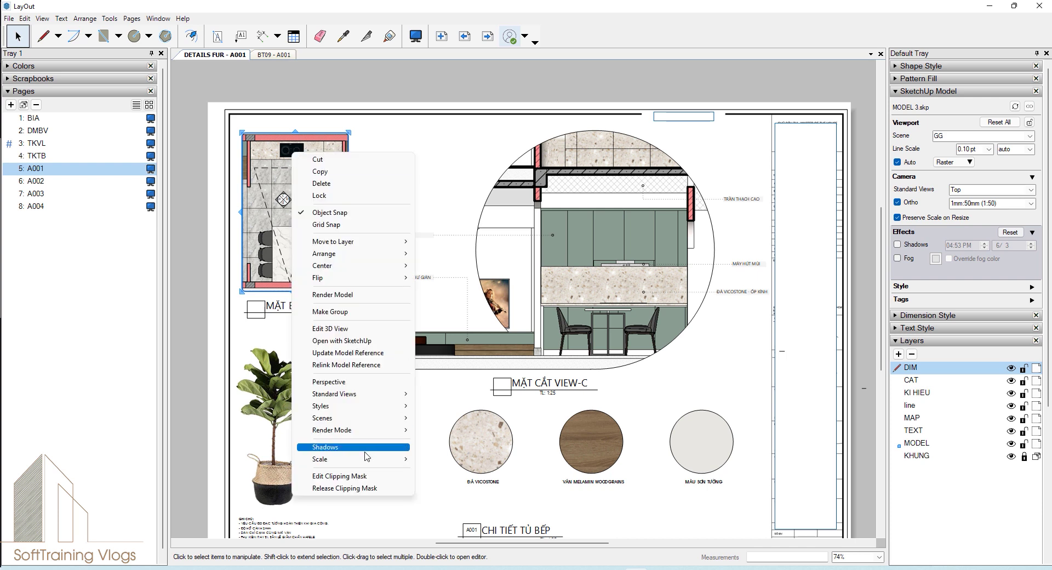
pyautogui.click(731, 6)
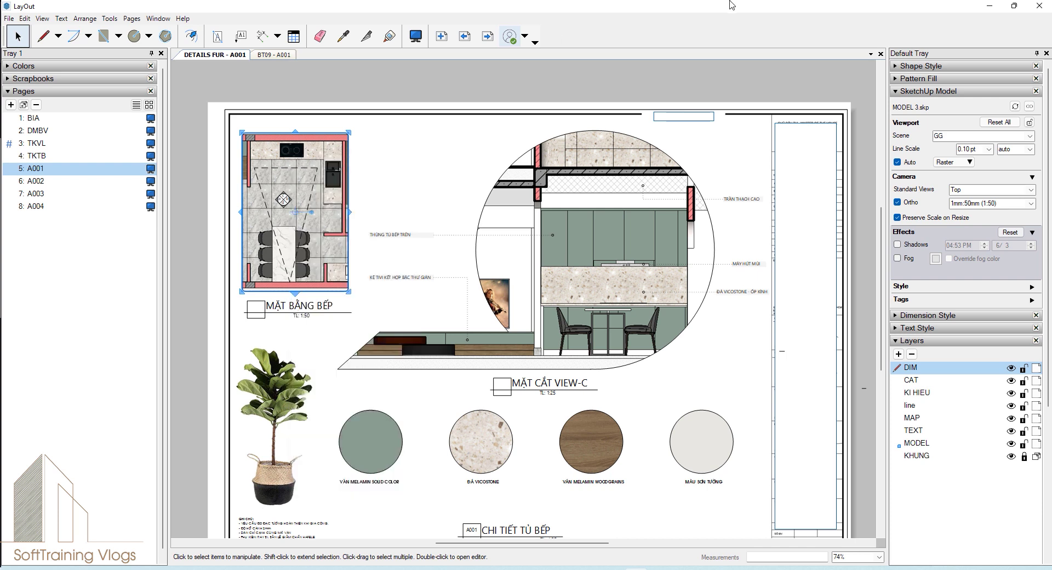
pyautogui.click(491, 92)
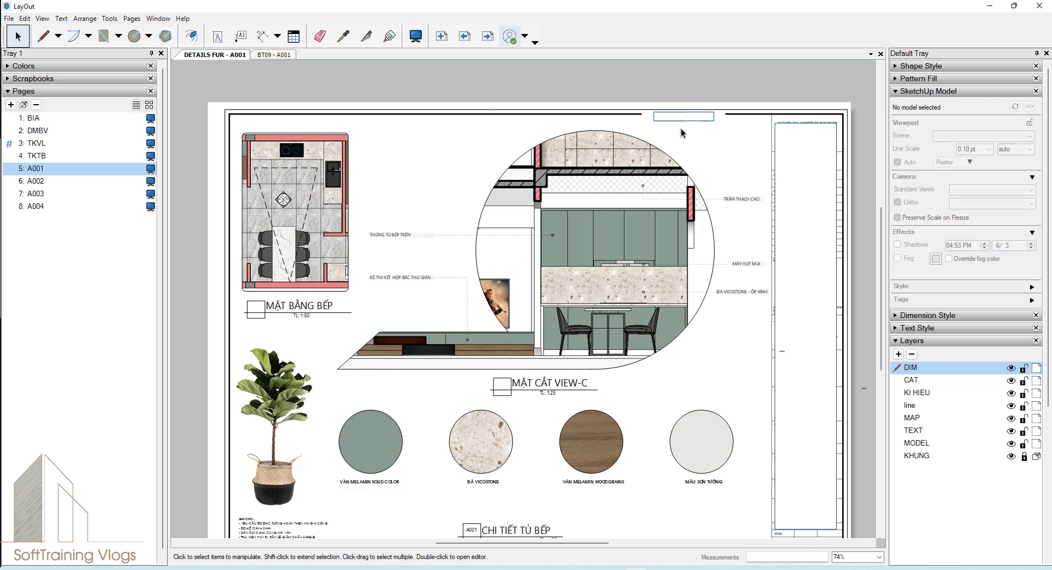
pyautogui.click(317, 164)
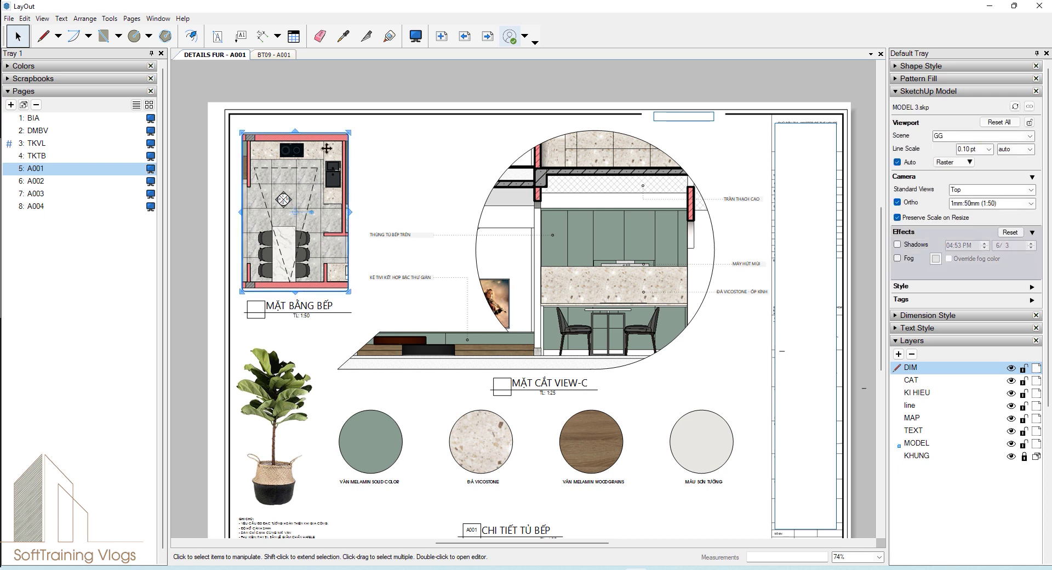
pyautogui.click(1032, 286)
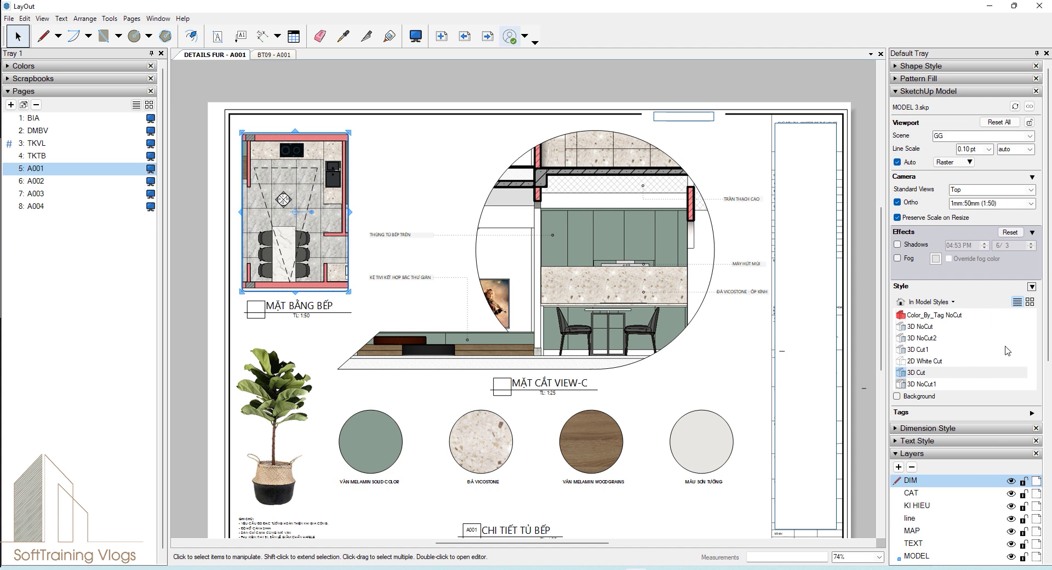
pyautogui.rightClick(325, 143)
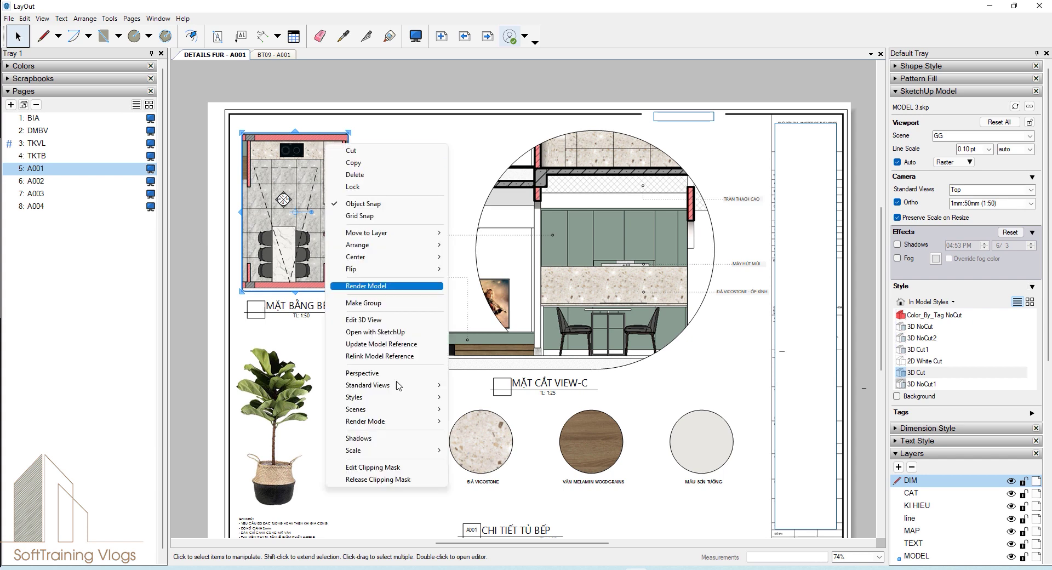
pyautogui.moveTo(386, 396)
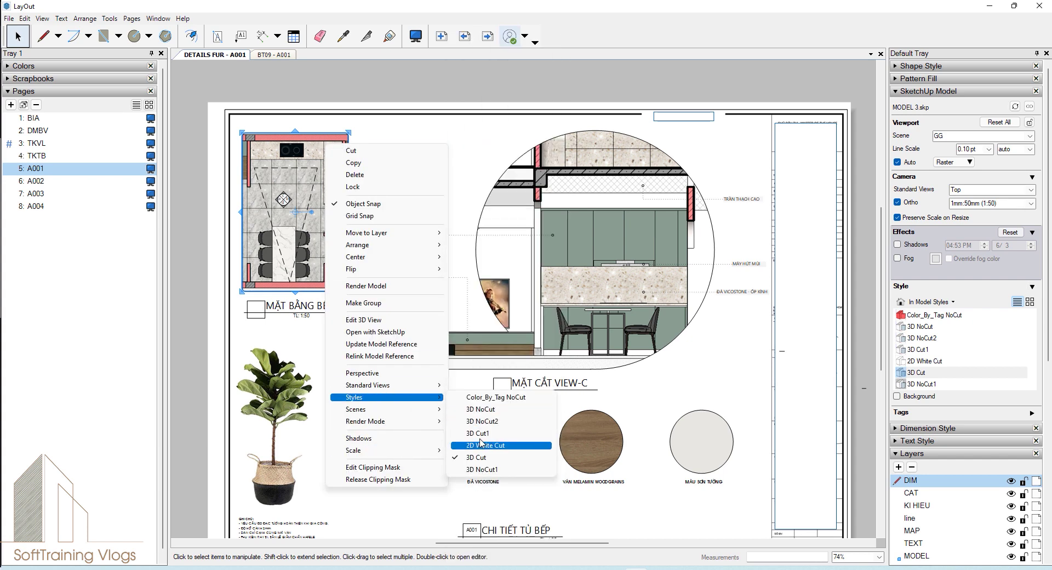
pyautogui.click(518, 4)
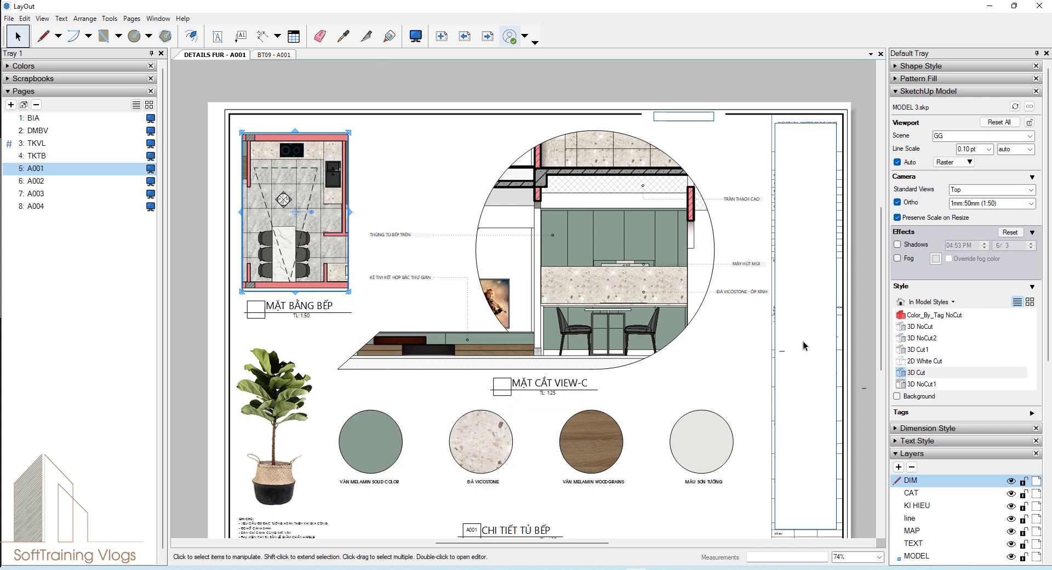
pyautogui.click(1032, 286)
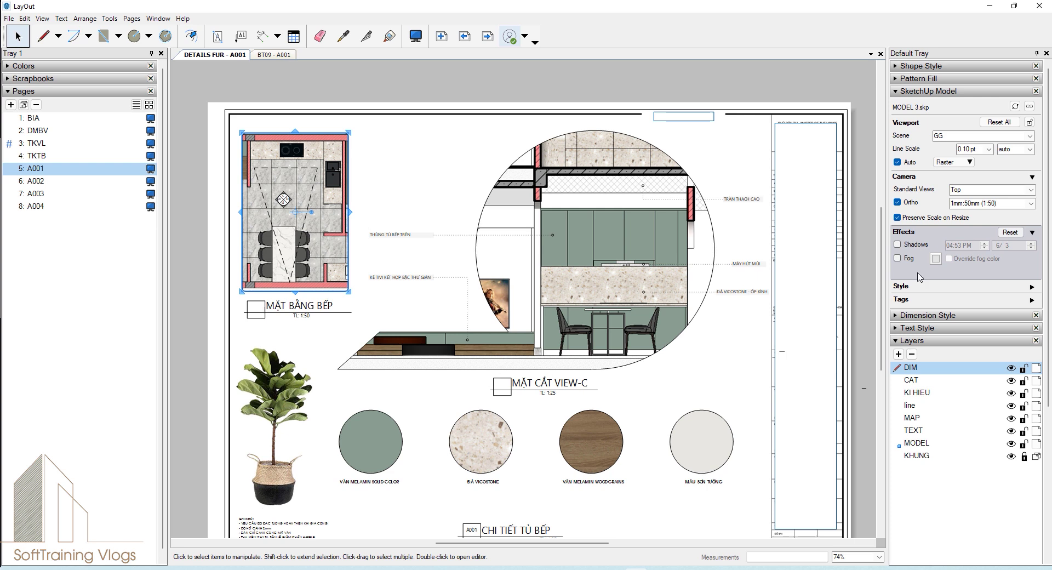
# Step: Check the plan's tags, leaving KEY, 2d_graphic and hidden_edges hidden, then collapse the SketchUp Model panel
pyautogui.click(1032, 300)
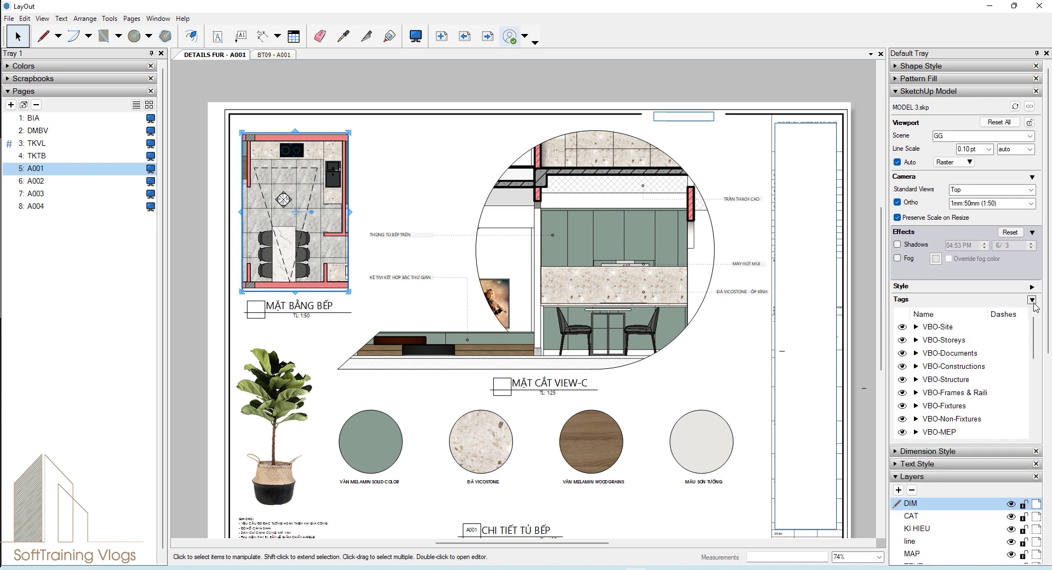
pyautogui.scroll(-5, 959, 378)
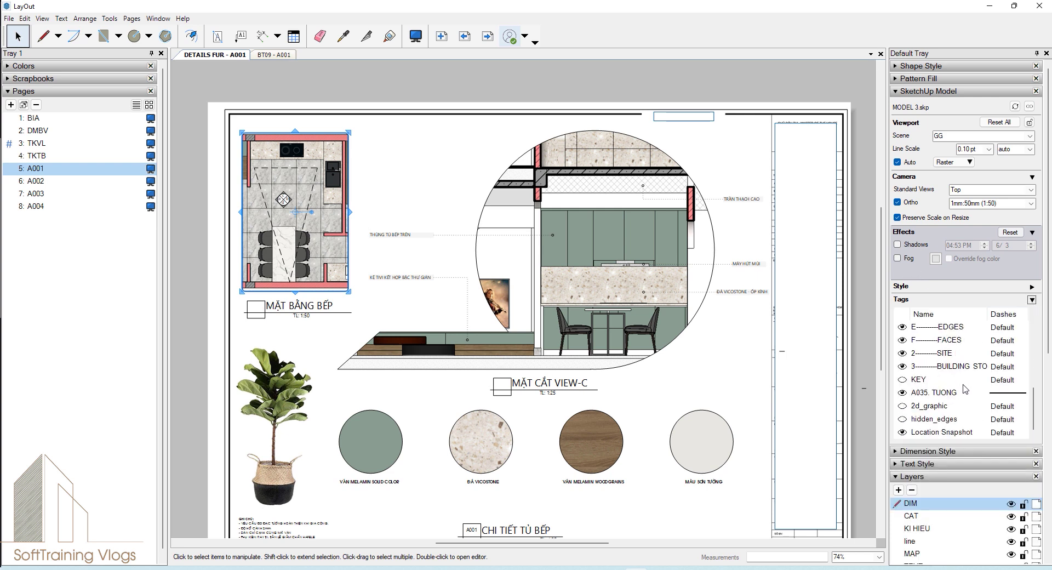
pyautogui.scroll(5, 965, 388)
pyautogui.scroll(-5, 956, 378)
pyautogui.scroll(5, 956, 381)
pyautogui.scroll(-3, 958, 381)
pyautogui.scroll(-2, 961, 382)
pyautogui.click(1032, 300)
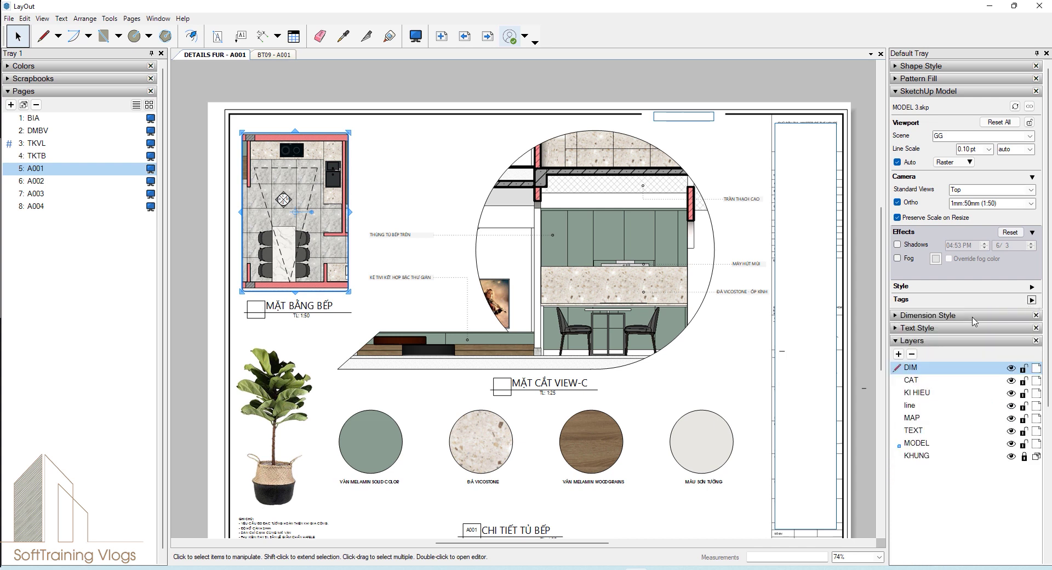
pyautogui.click(949, 91)
pyautogui.moveTo(743, 279); pyautogui.dragTo(726, 248, button='middle')
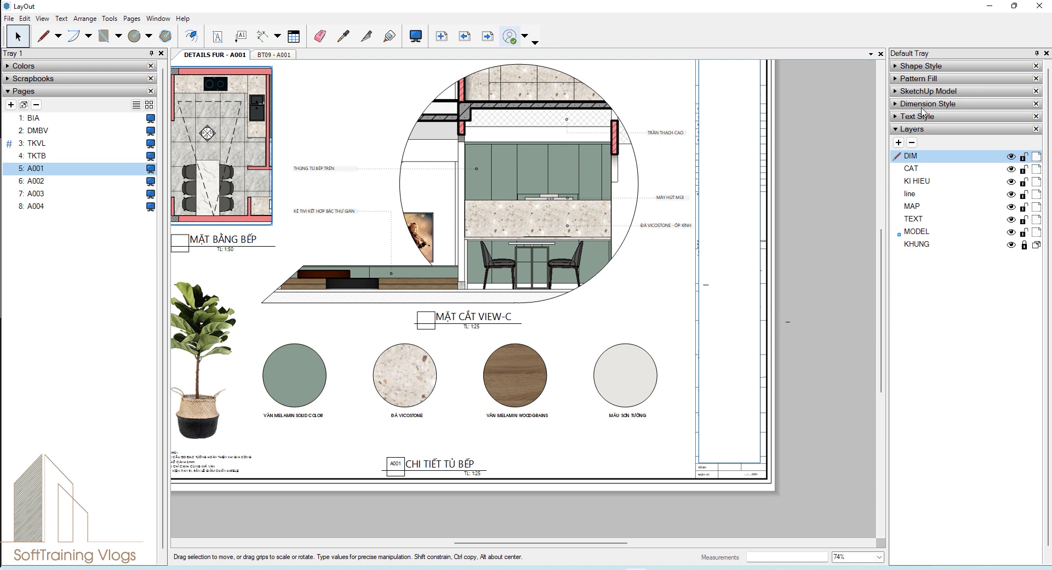
# Step: Place a 1000 scale-bar dimension from Scrapbooks beside the MẶT CẮT VIEW-C title
pyautogui.click(262, 35)
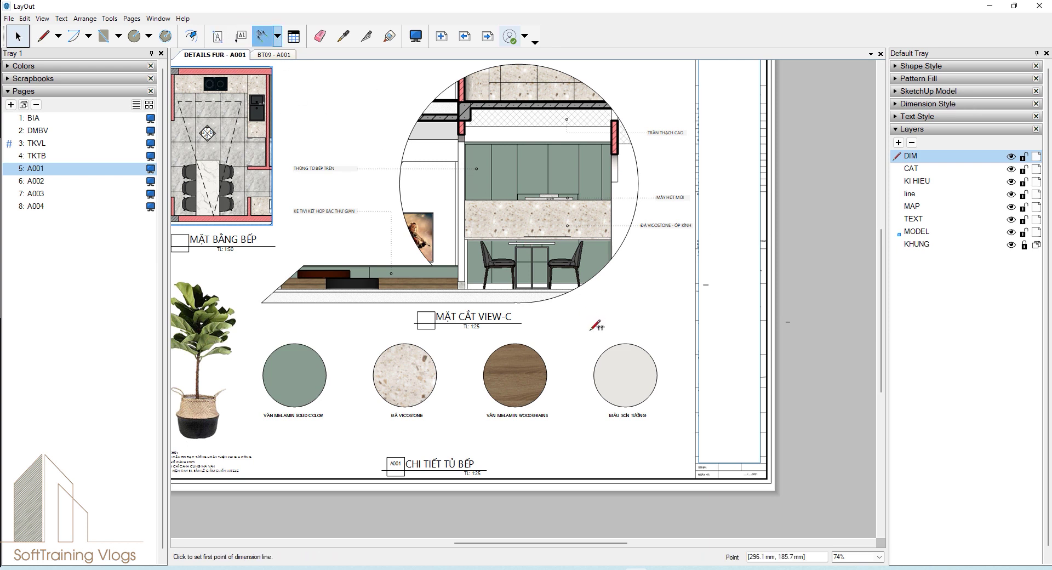
pyautogui.scroll(2, 603, 328)
pyautogui.scroll(1, 610, 327)
pyautogui.click(563, 327)
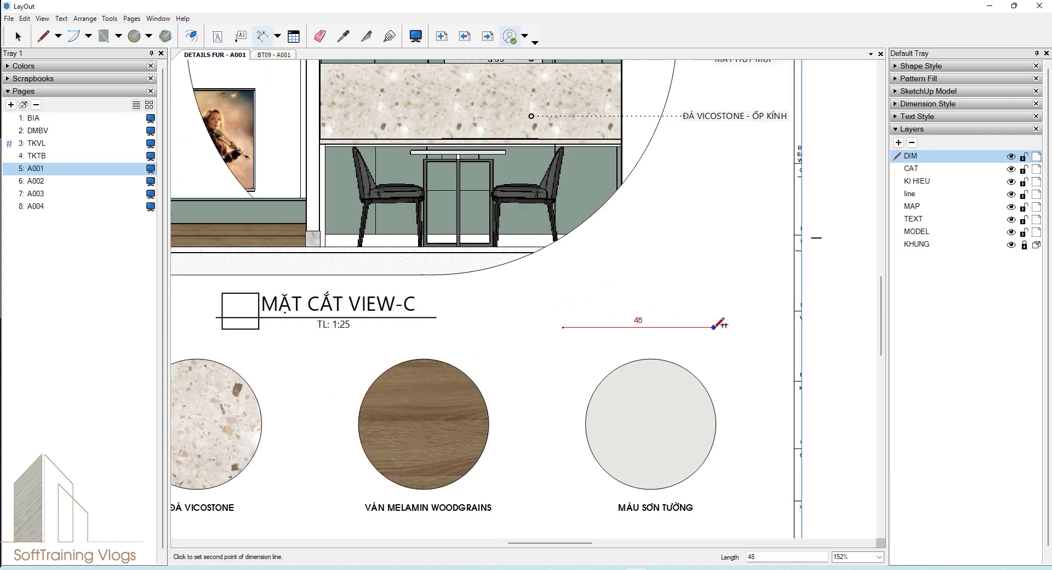
pyautogui.press('space')
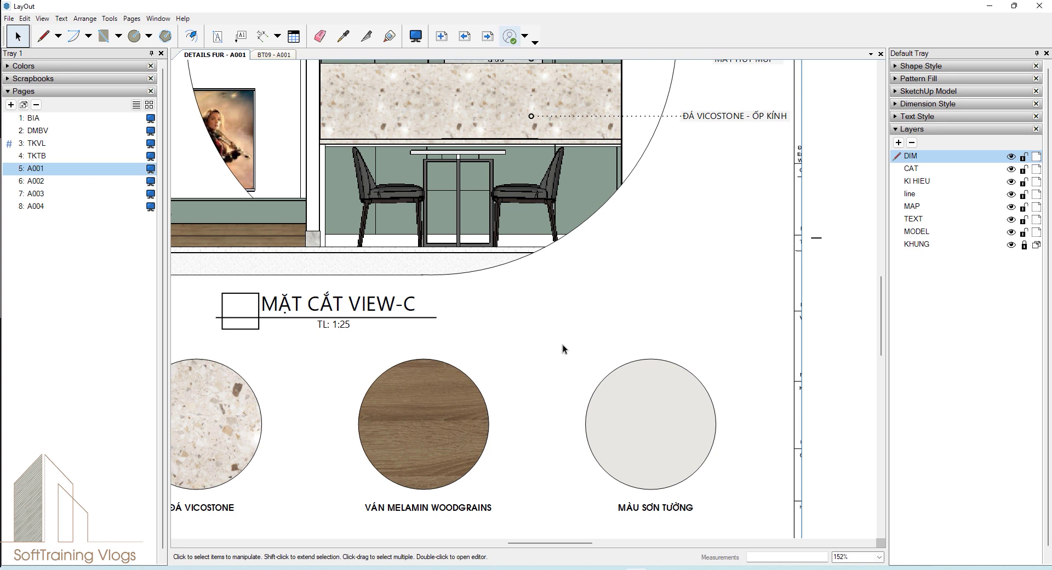
pyautogui.click(75, 81)
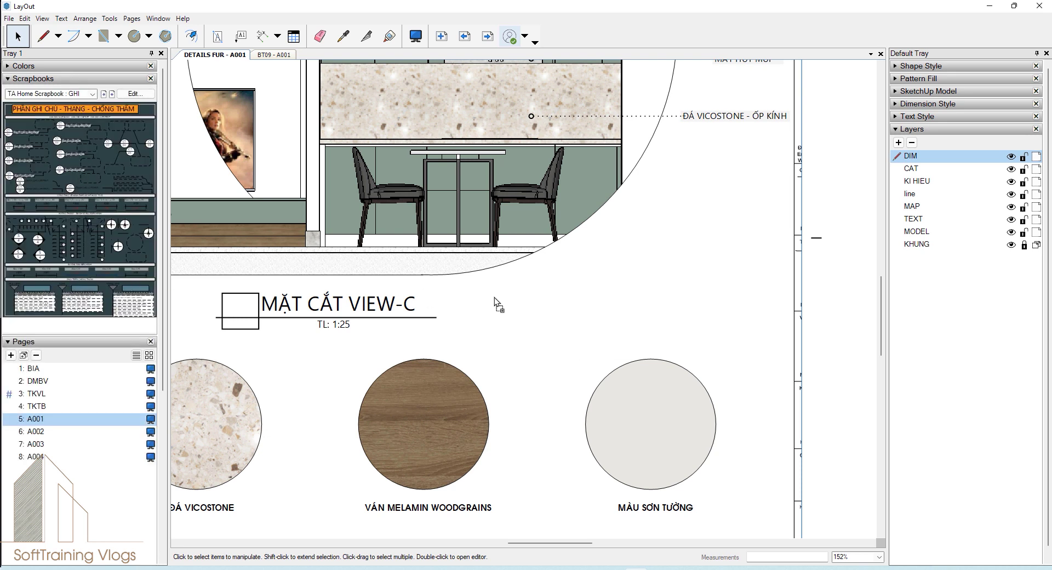
pyautogui.moveTo(494, 297); pyautogui.dragTo(494, 298)
pyautogui.moveTo(580, 282); pyautogui.dragTo(665, 252, button='middle')
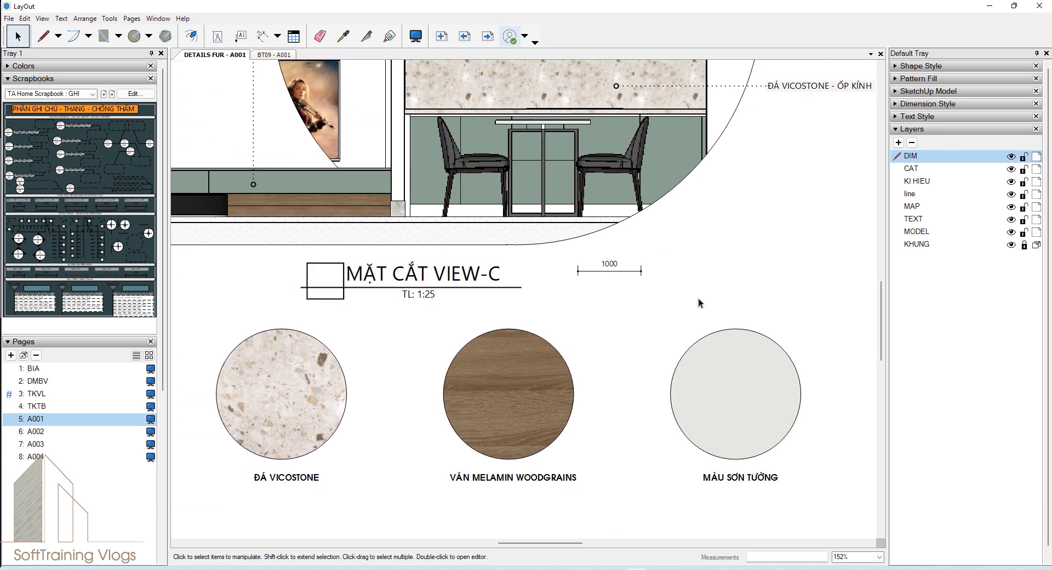
pyautogui.scroll(6, 438, 214)
# Step: Dimension the marble skirting base with a 120 dimension placed above it
pyautogui.press('d')
pyautogui.click(452, 212)
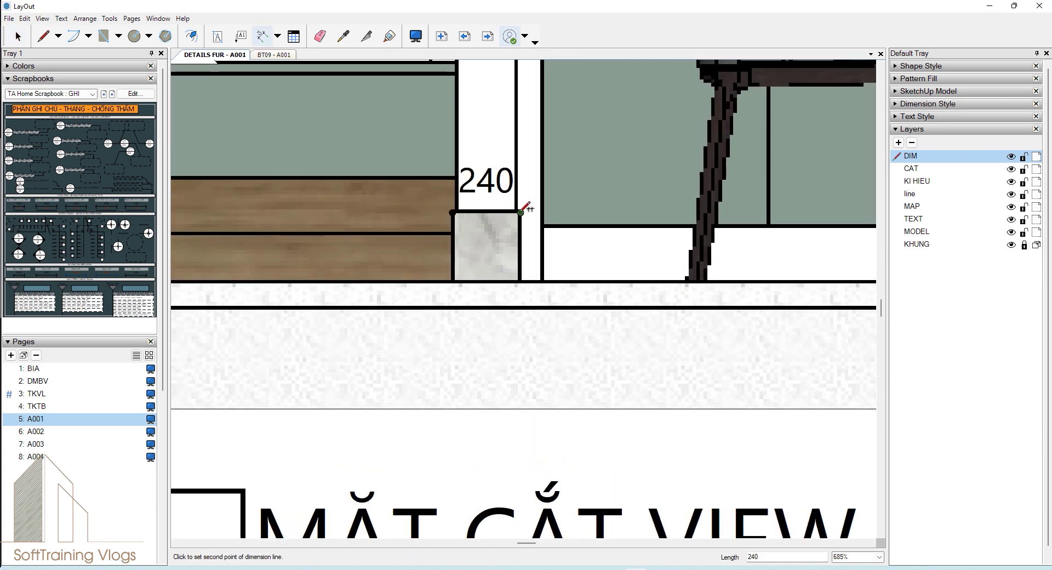
pyautogui.click(521, 212)
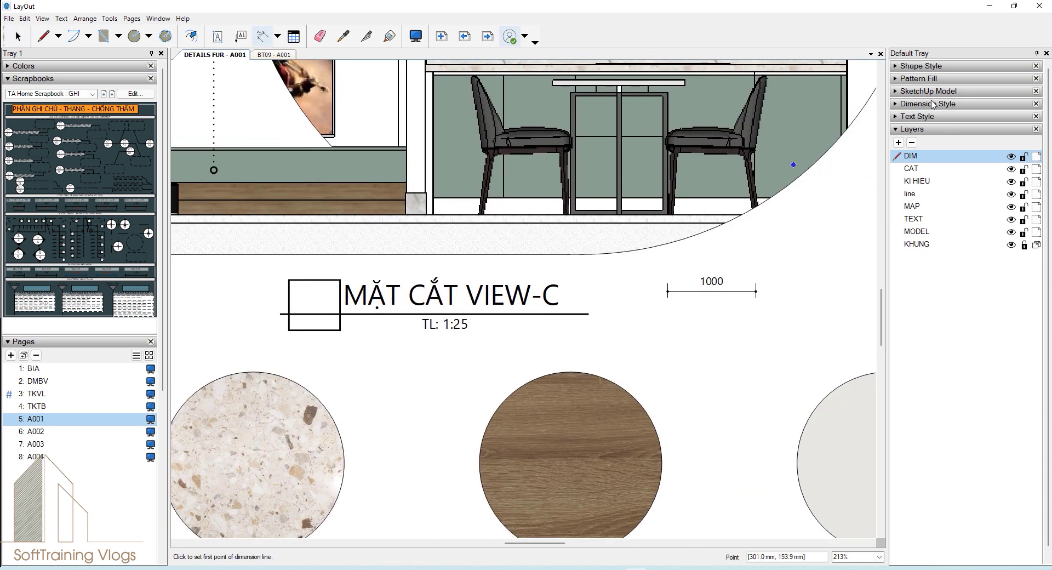
pyautogui.click(931, 104)
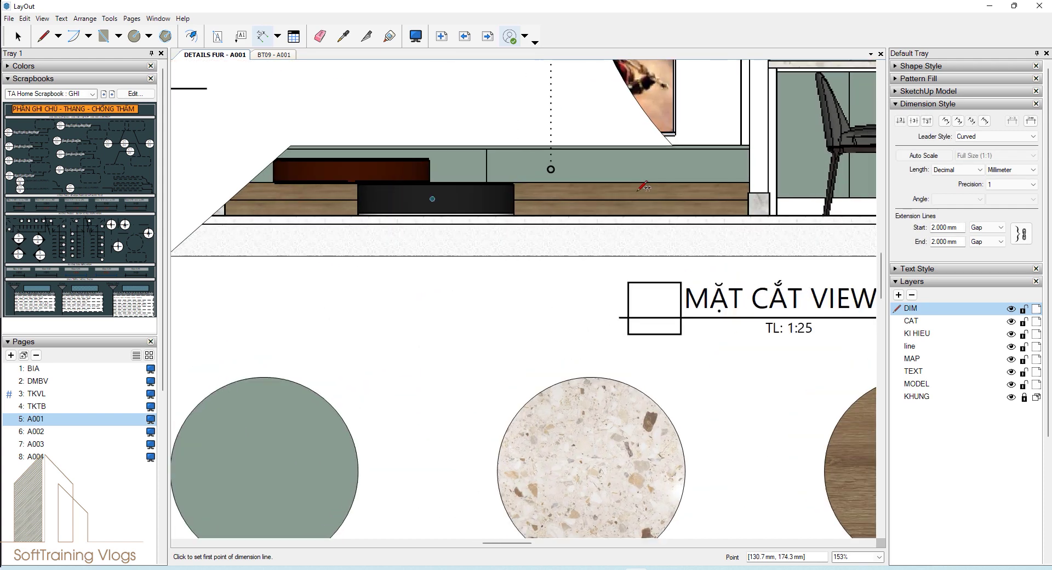
pyautogui.scroll(3, 641, 187)
pyautogui.scroll(3, 747, 171)
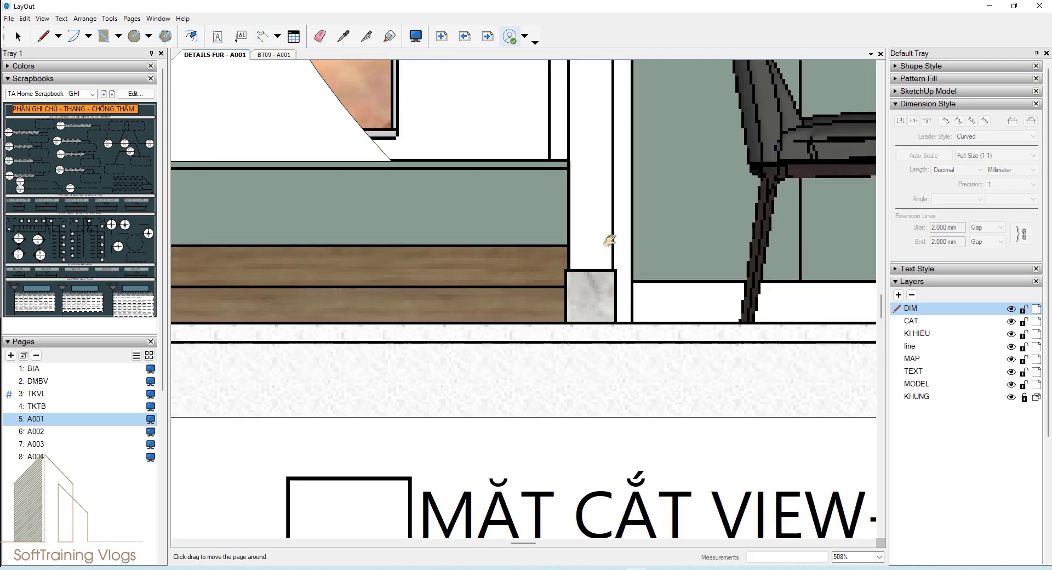
pyautogui.click(571, 271)
pyautogui.click(621, 270)
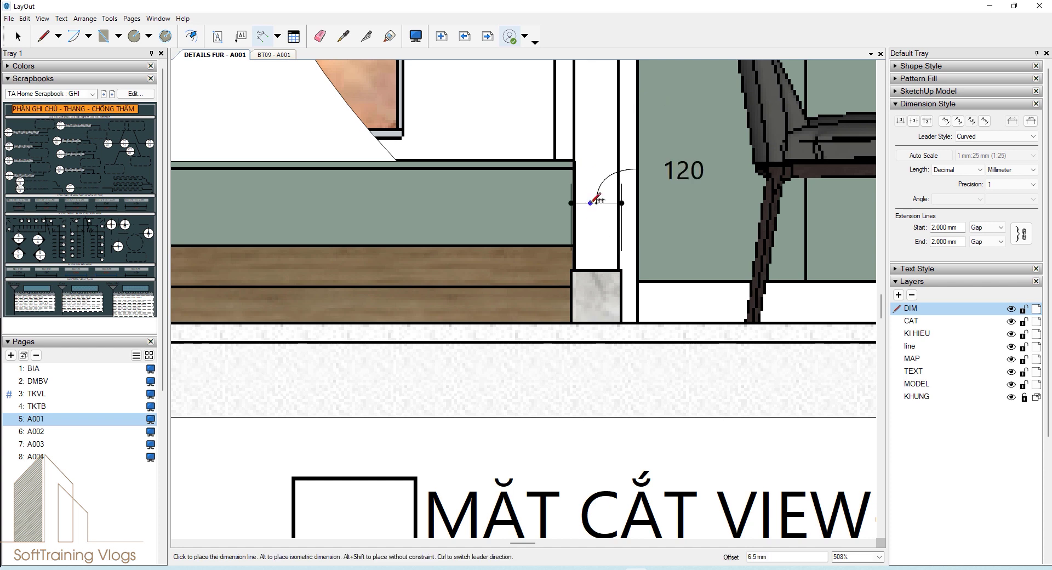
pyautogui.click(596, 198)
pyautogui.scroll(2, 573, 271)
pyautogui.scroll(2, 572, 271)
pyautogui.scroll(2, 572, 271)
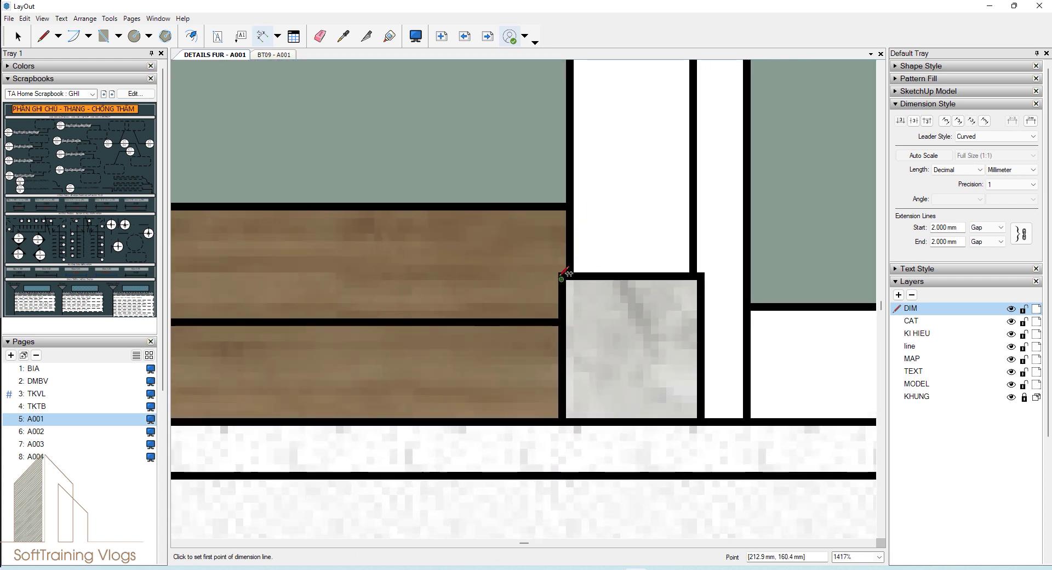
# Step: Draw another small dimension starting from the marble corner
pyautogui.click(561, 280)
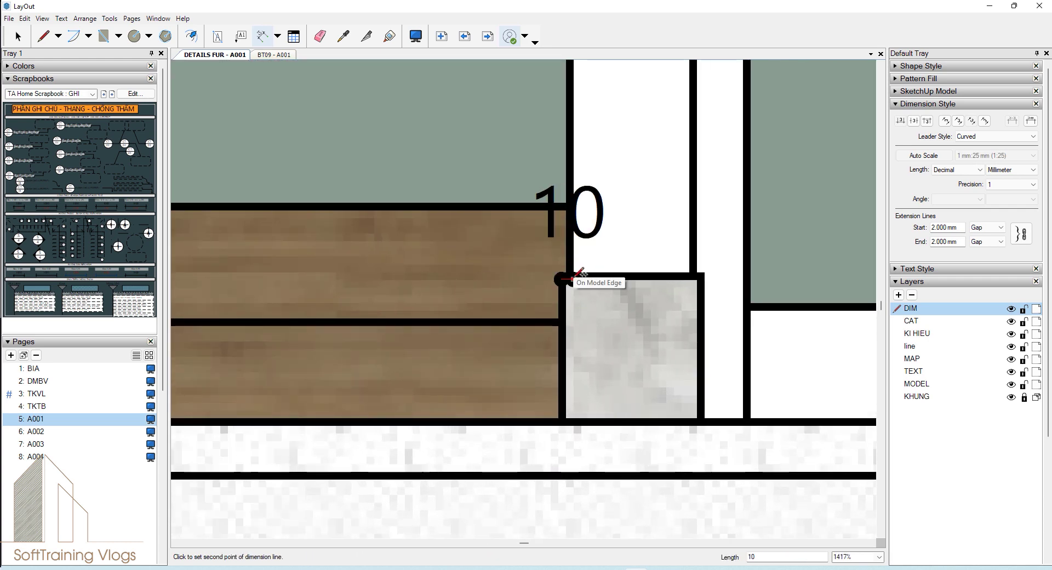
pyautogui.press('Escape')
pyautogui.click(573, 240)
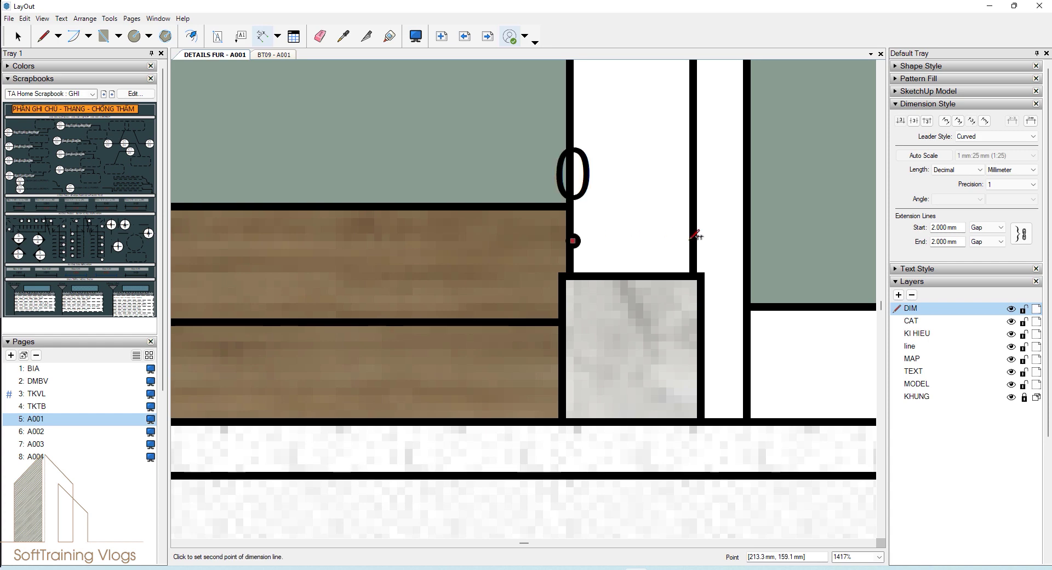
pyautogui.click(692, 239)
pyautogui.scroll(-3, 646, 246)
pyautogui.scroll(-3, 657, 252)
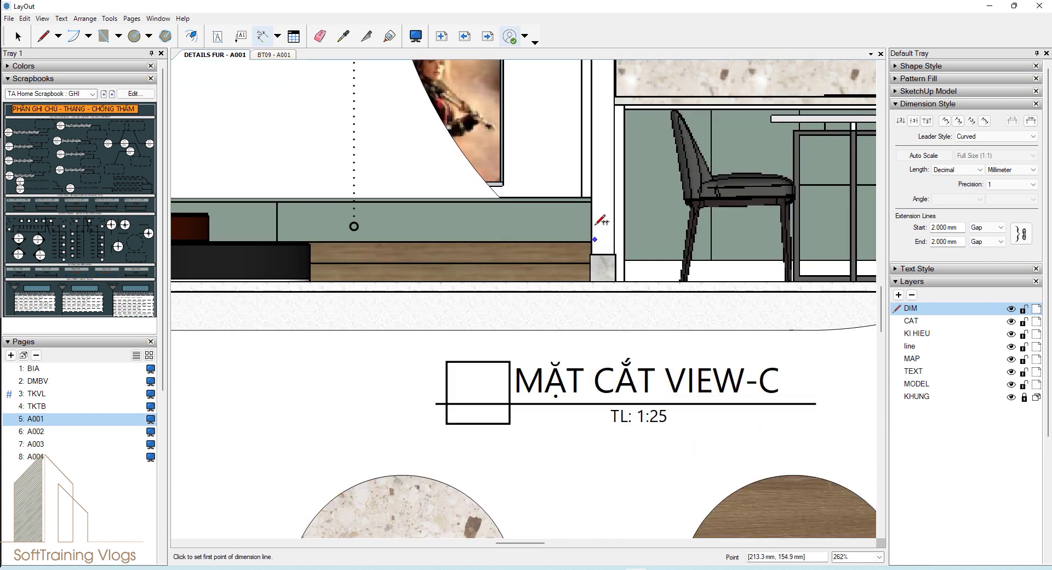
pyautogui.scroll(-2, 685, 268)
pyautogui.scroll(-2, 704, 278)
pyautogui.scroll(-2, 703, 278)
# Step: Select the 1000 dimension beside the section title
pyautogui.scroll(2, 603, 219)
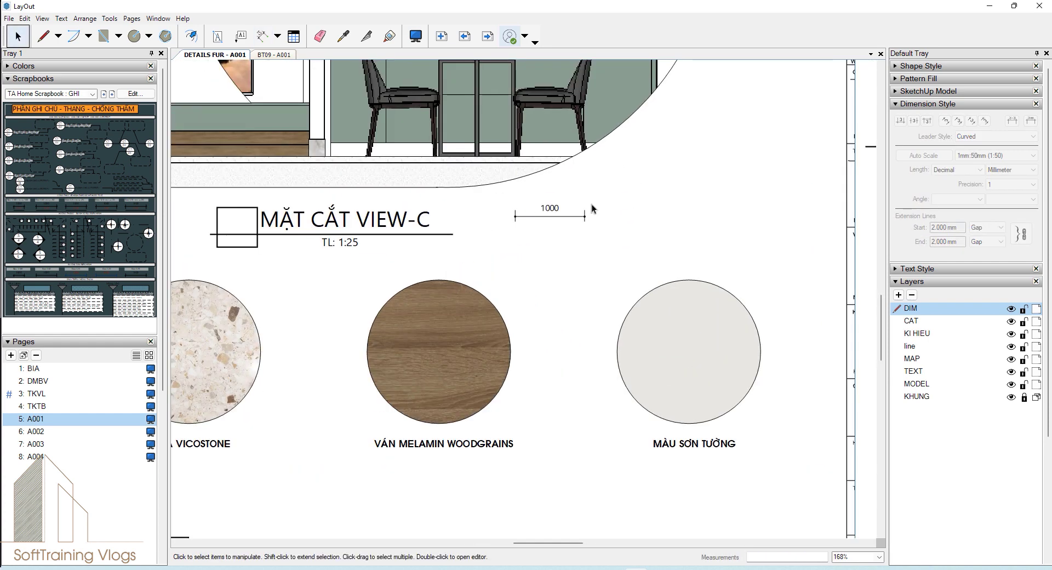
pyautogui.press('space')
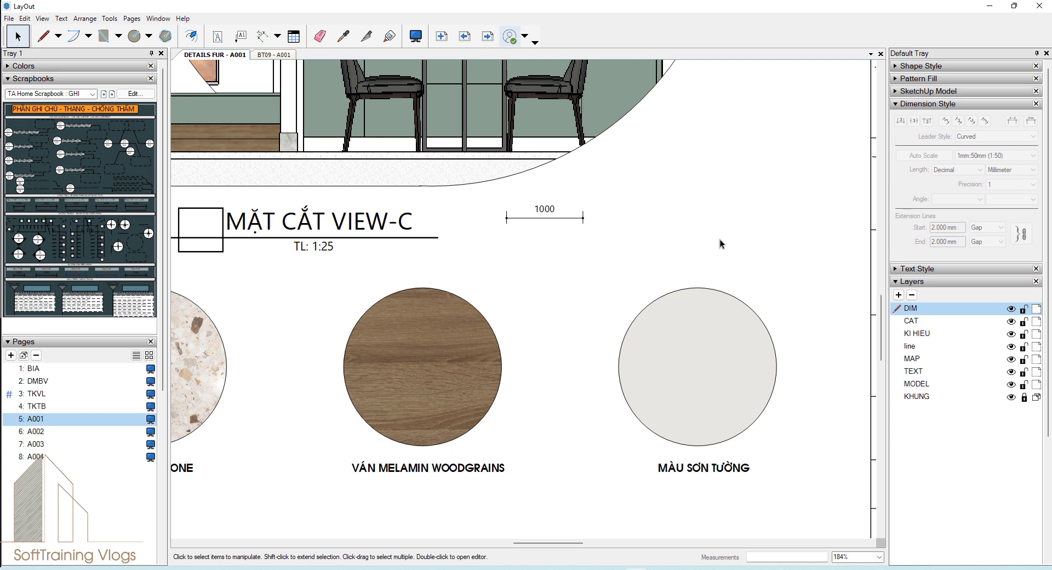
pyautogui.moveTo(714, 237); pyautogui.dragTo(510, 199)
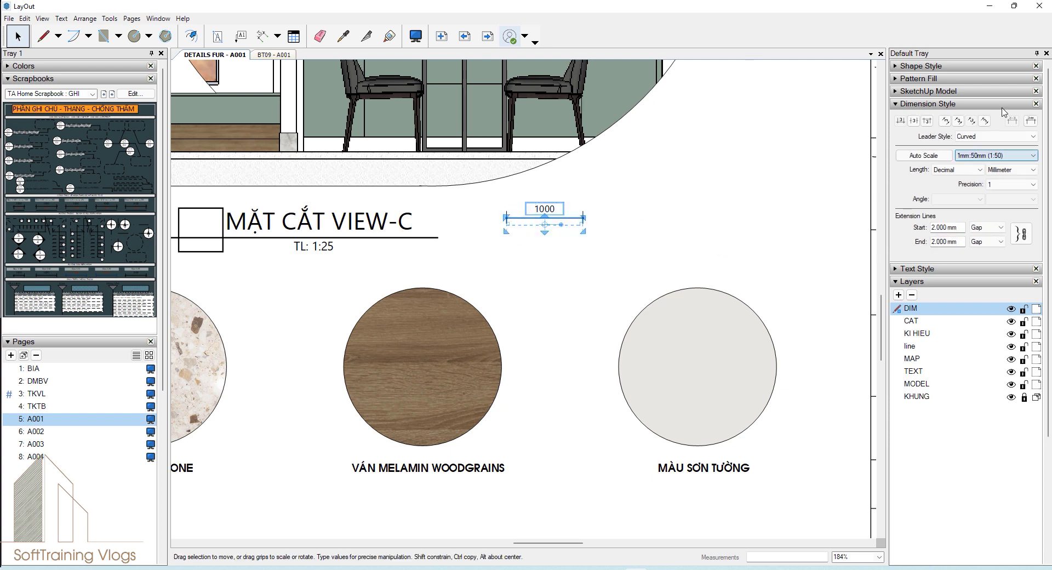
pyautogui.click(685, 198)
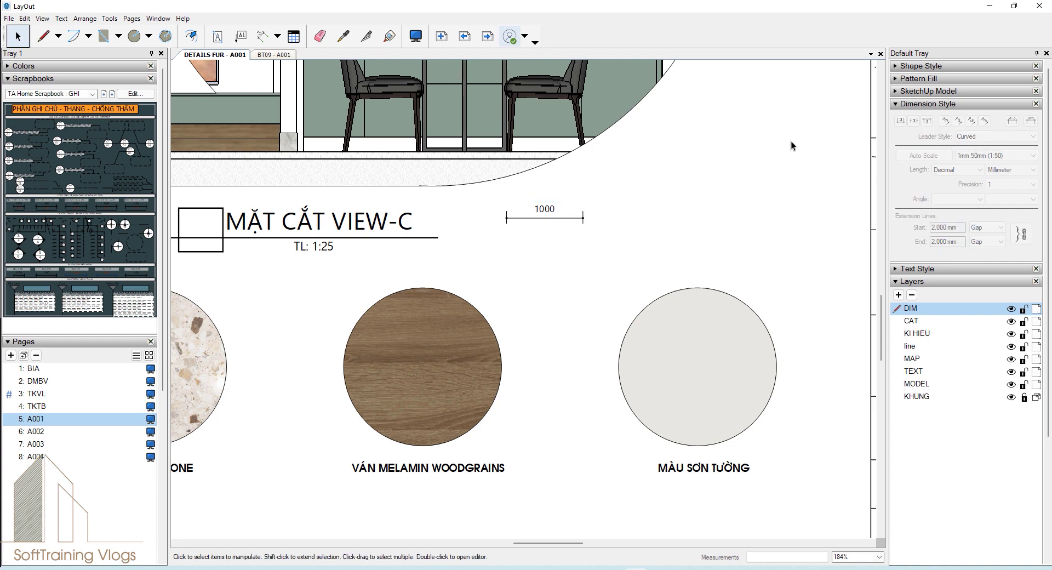
pyautogui.scroll(2, 704, 176)
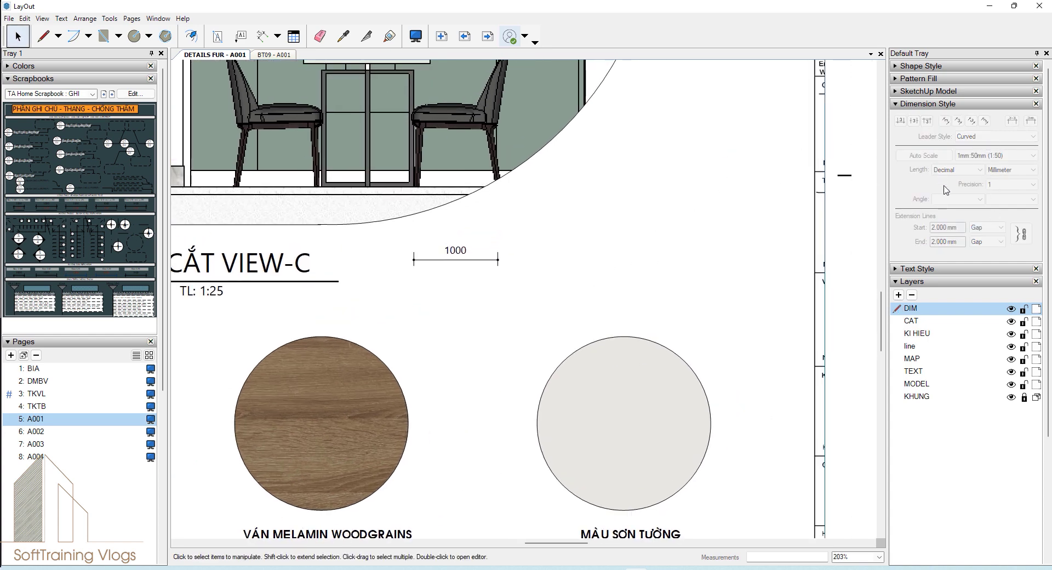
pyautogui.click(454, 252)
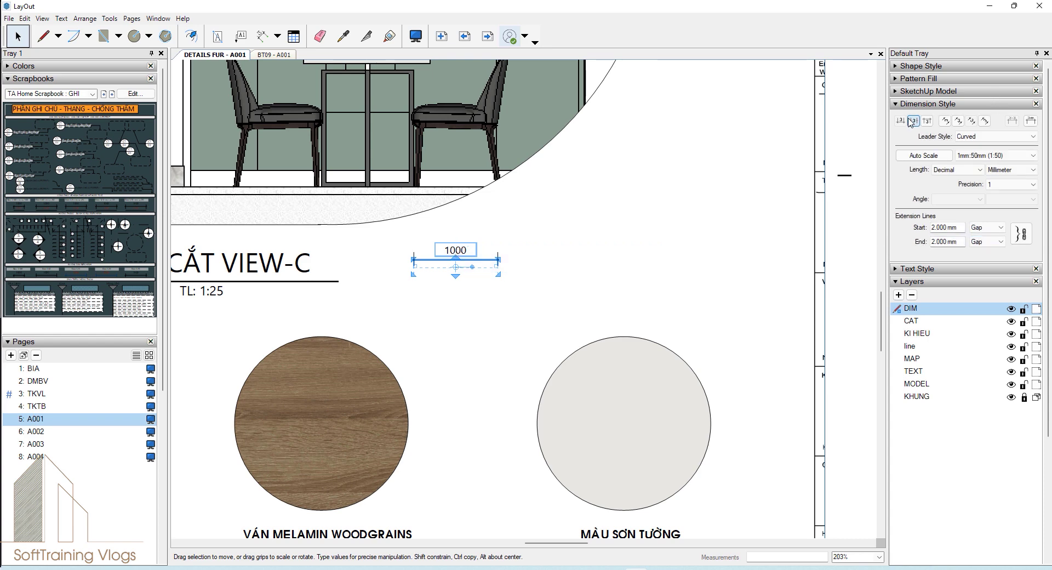
pyautogui.scroll(2, 600, 228)
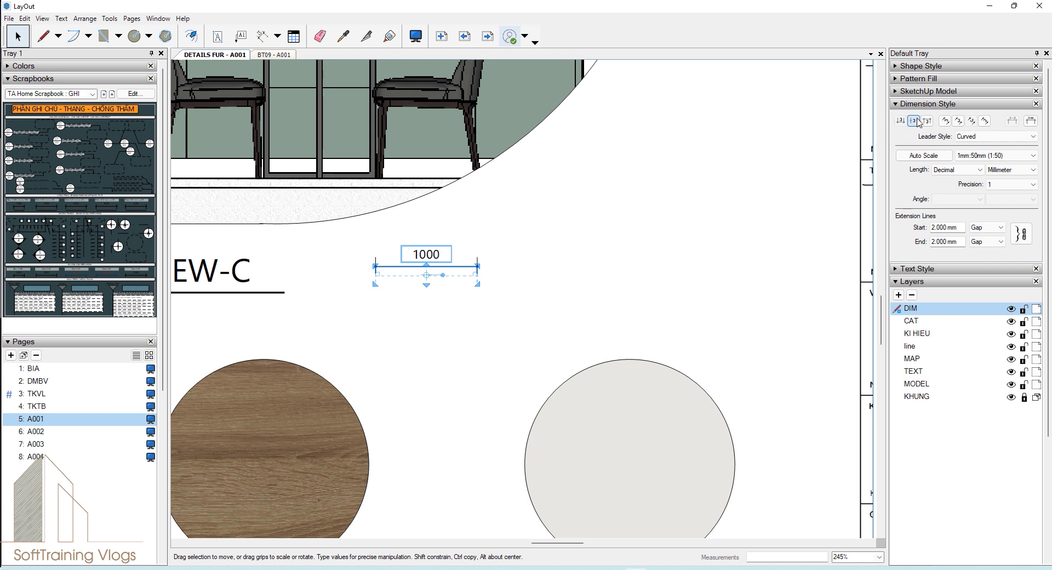
# Step: Try centred and below positions for the 1000 label, then return it above the line
pyautogui.click(914, 120)
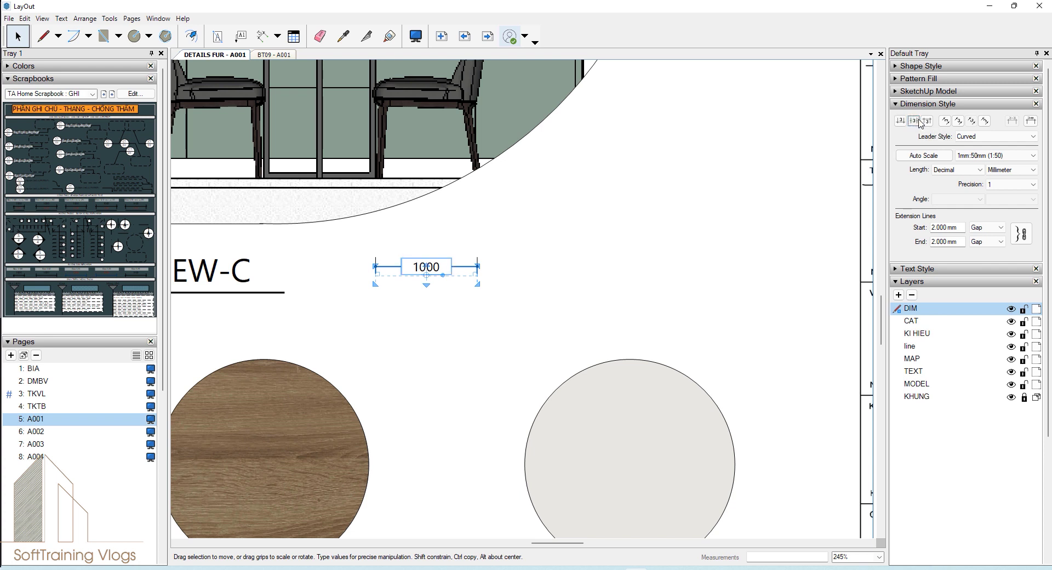
pyautogui.click(925, 121)
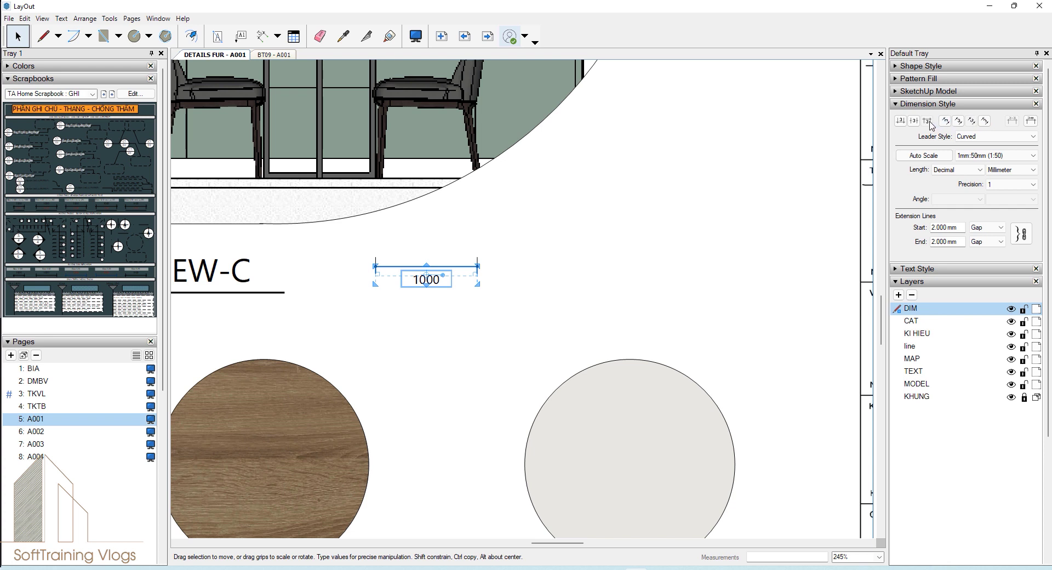
pyautogui.moveTo(544, 249); pyautogui.dragTo(549, 247, button='middle')
pyautogui.click(641, 227)
pyautogui.click(901, 122)
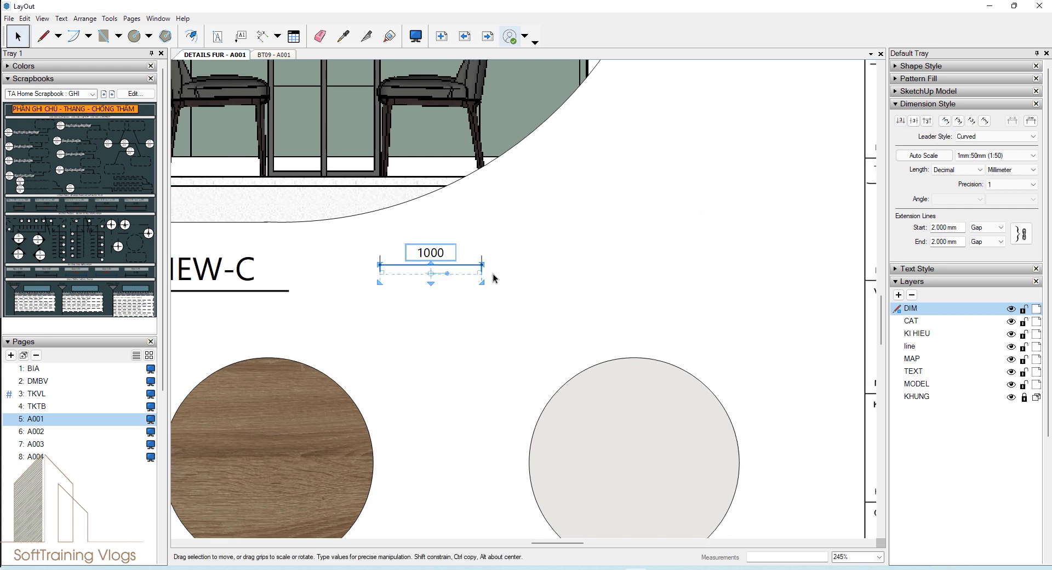
pyautogui.click(488, 287)
pyautogui.scroll(3, 485, 273)
pyautogui.press('d')
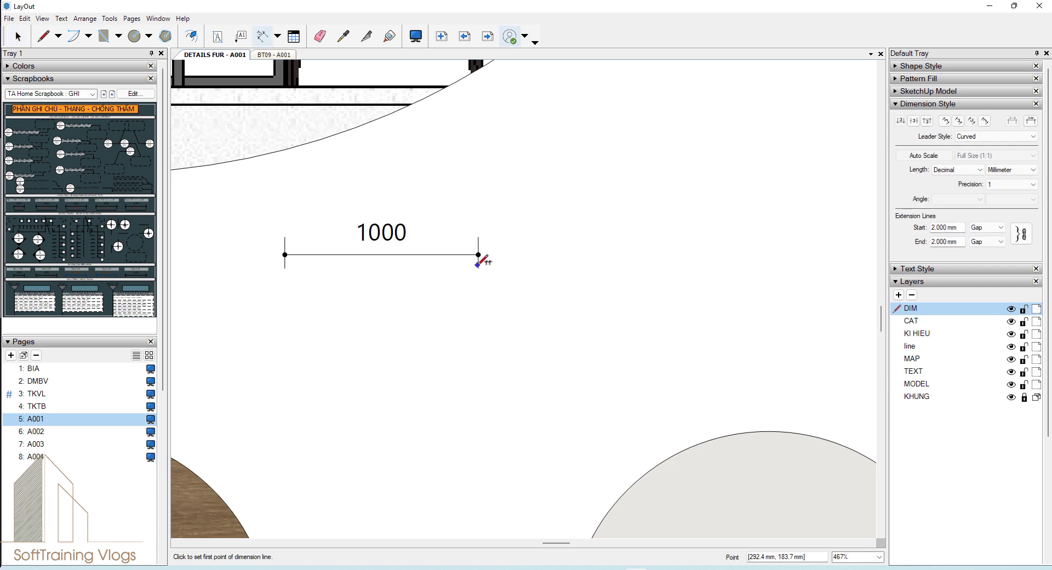
pyautogui.click(479, 268)
# Step: Cancel the stray dimension and add a 25 dimension below the window frame
pyautogui.scroll(-1, 515, 267)
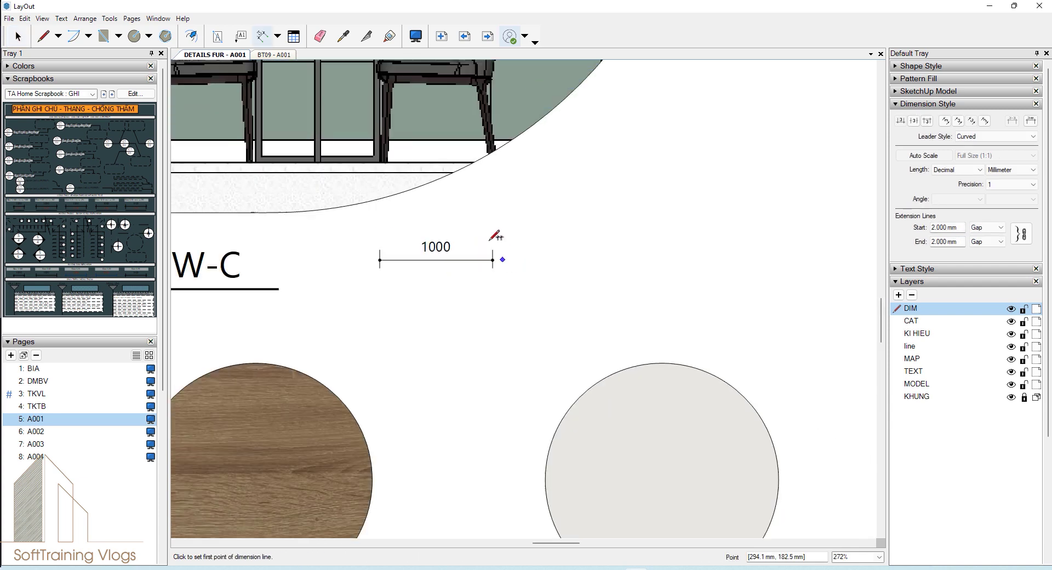
pyautogui.moveTo(523, 249); pyautogui.dragTo(605, 308, button='middle')
pyautogui.moveTo(323, 150); pyautogui.dragTo(384, 176, button='middle')
pyautogui.scroll(3, 383, 177)
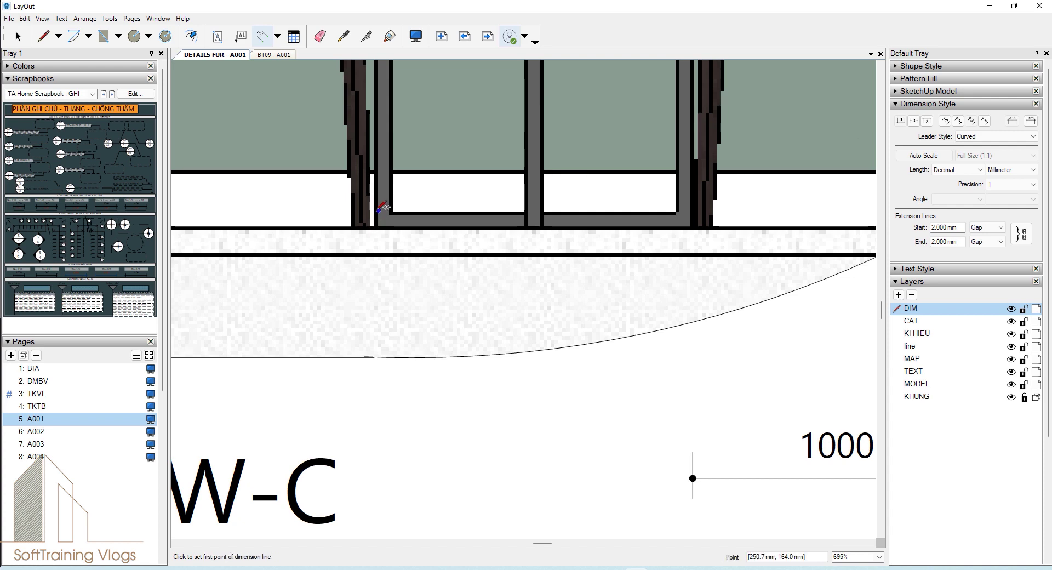
pyautogui.click(374, 210)
pyautogui.scroll(3, 389, 212)
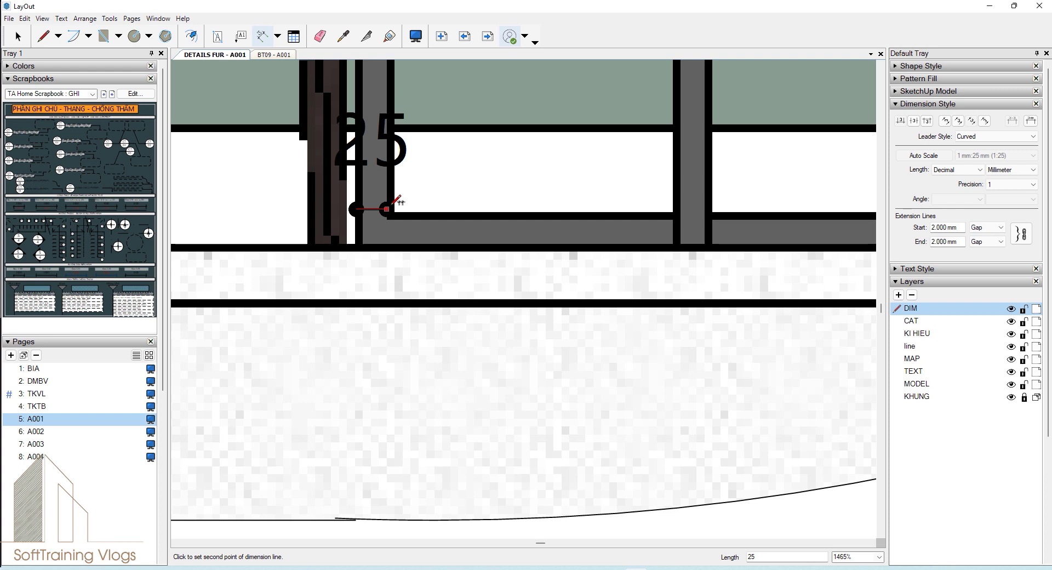
pyautogui.click(386, 208)
pyautogui.click(372, 407)
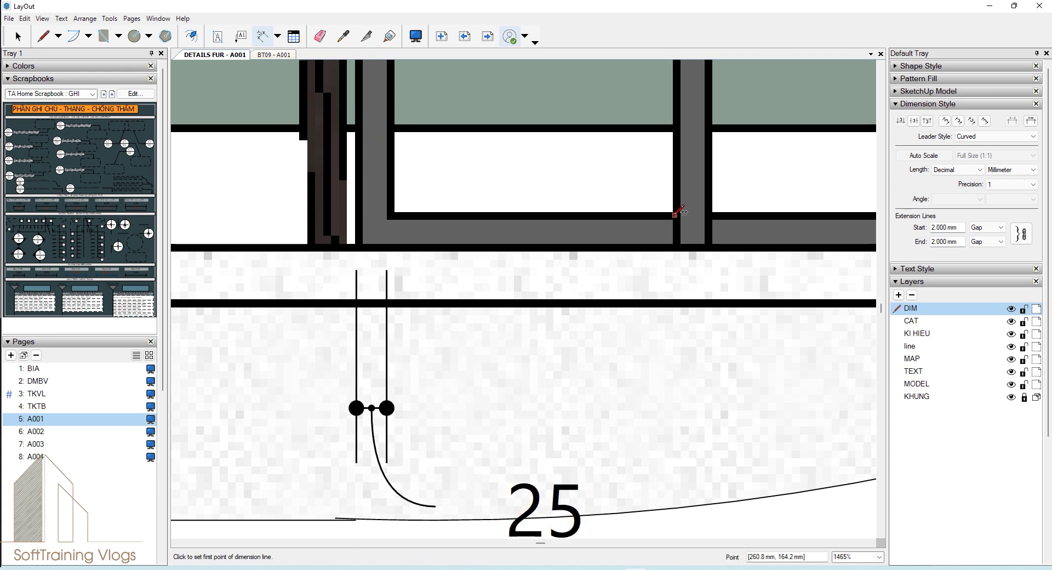
# Step: Add the 238 frame dimension and the small 9 post dimension in line with the 25
pyautogui.click(674, 213)
pyautogui.click(387, 213)
pyautogui.click(548, 408)
pyautogui.scroll(-1, 582, 230)
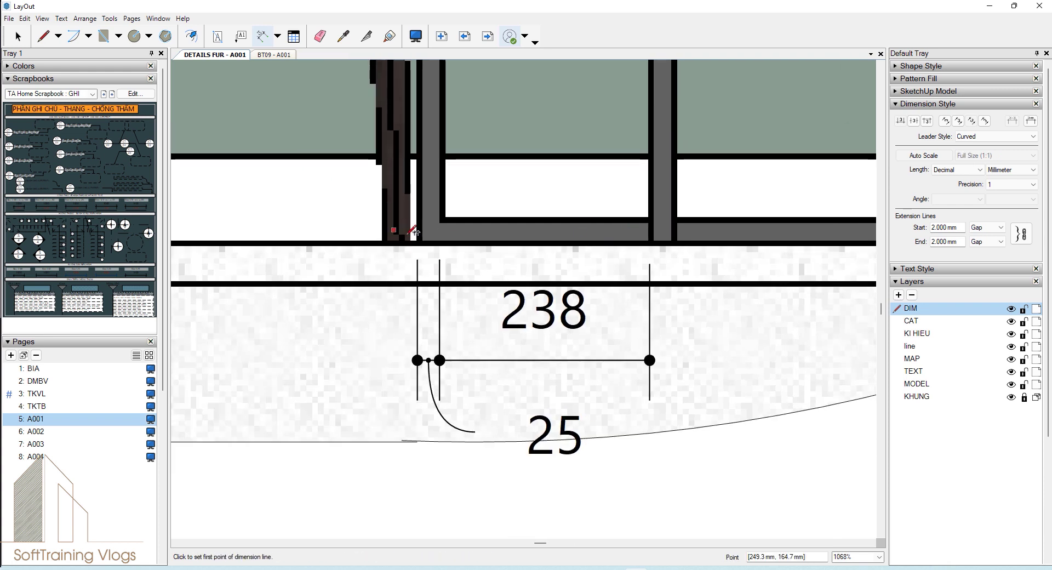
pyautogui.click(419, 241)
pyautogui.click(410, 241)
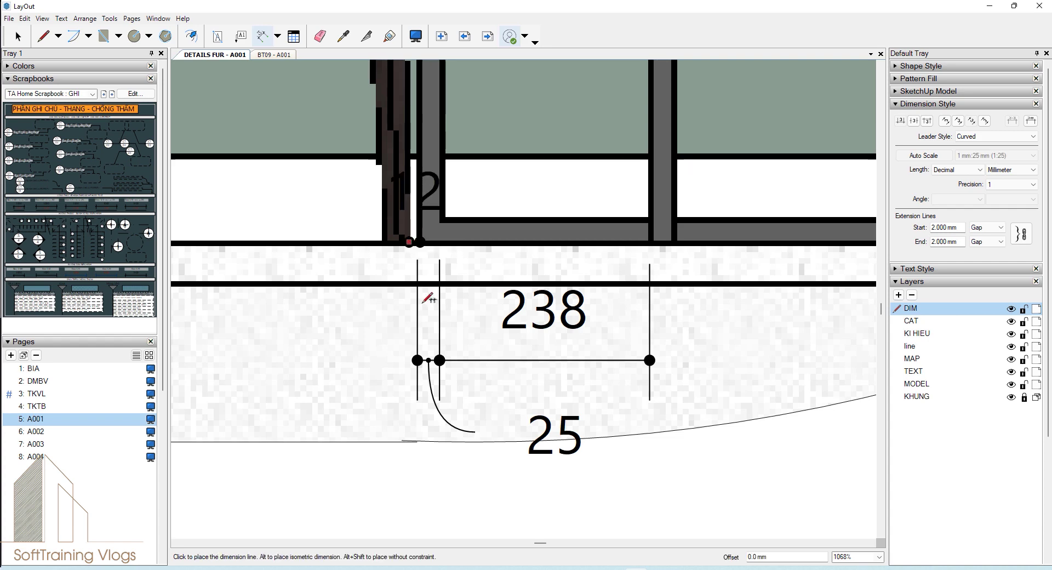
pyautogui.click(425, 356)
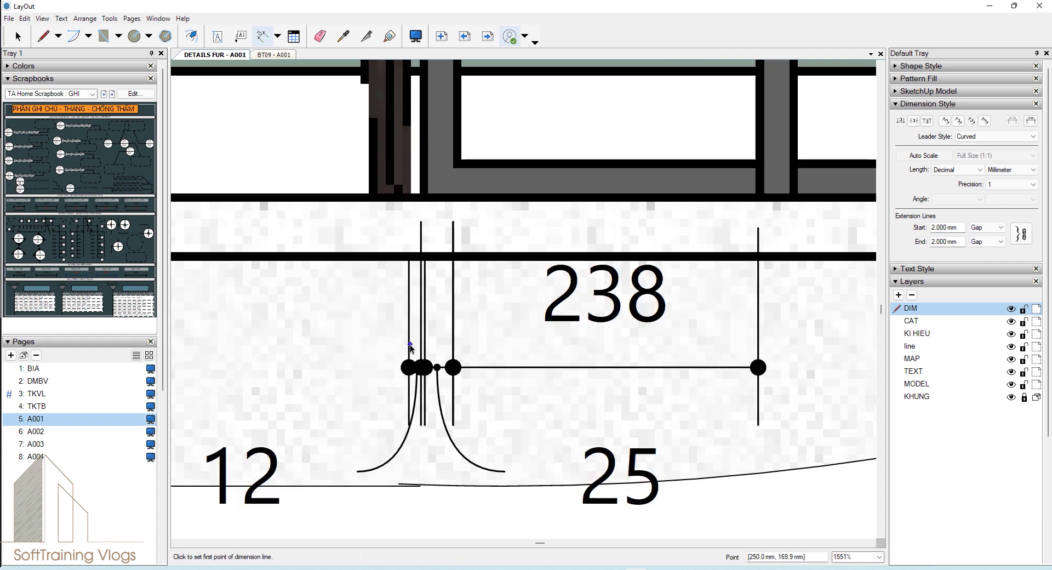
pyautogui.scroll(2, 428, 345)
pyautogui.press('space')
# Step: Set the 238 and 25 dimension labels inline, removing their curved leaders
pyautogui.scroll(-3, 427, 337)
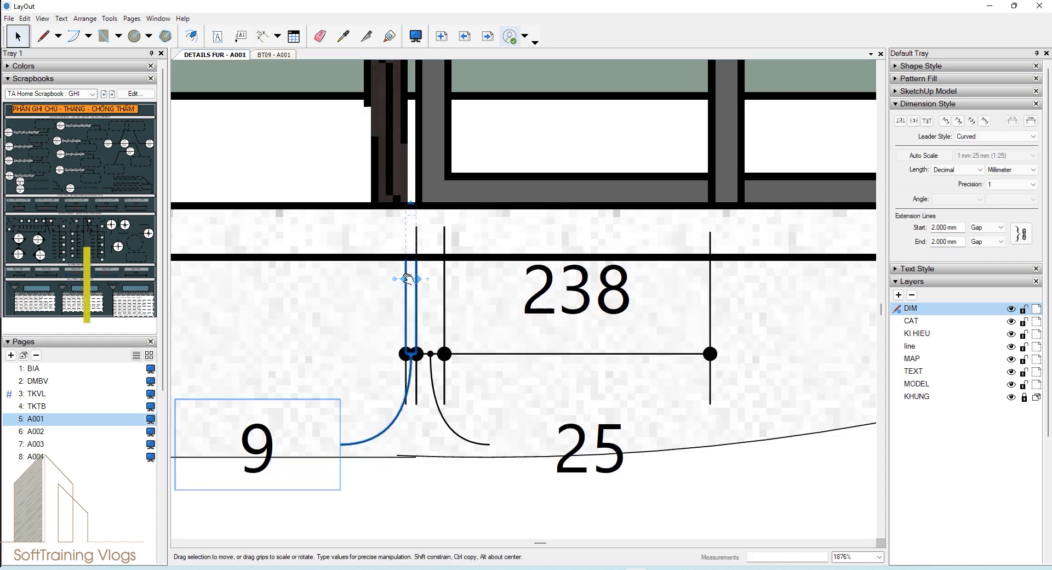
pyautogui.scroll(-3, 428, 337)
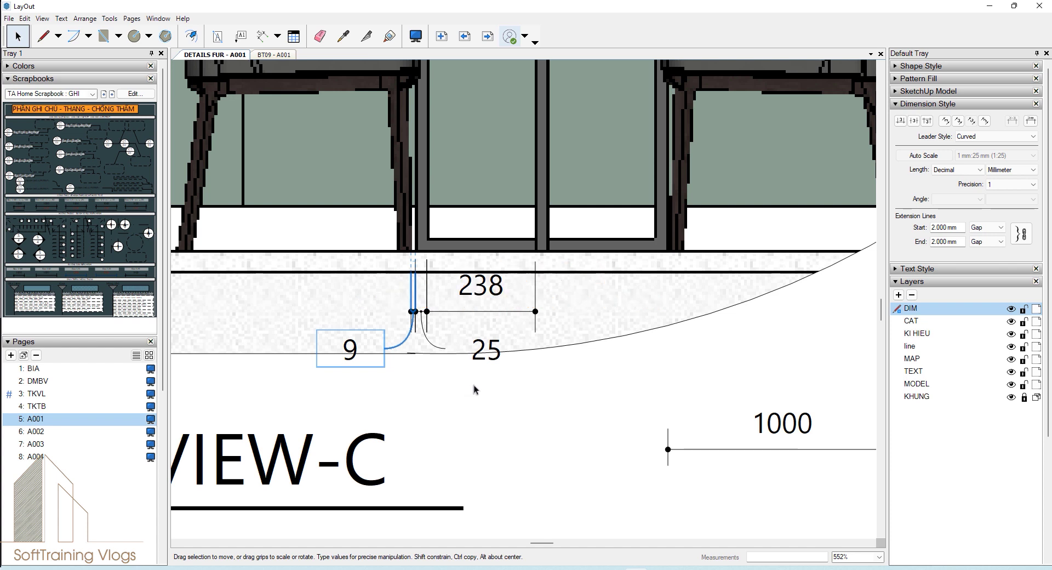
pyautogui.moveTo(385, 287); pyautogui.dragTo(618, 395)
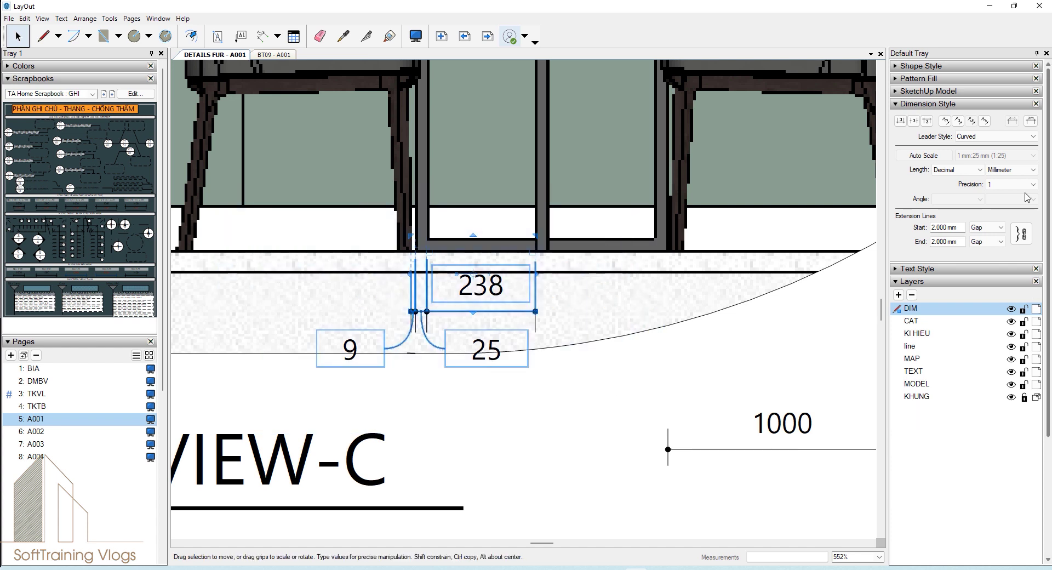
pyautogui.click(900, 121)
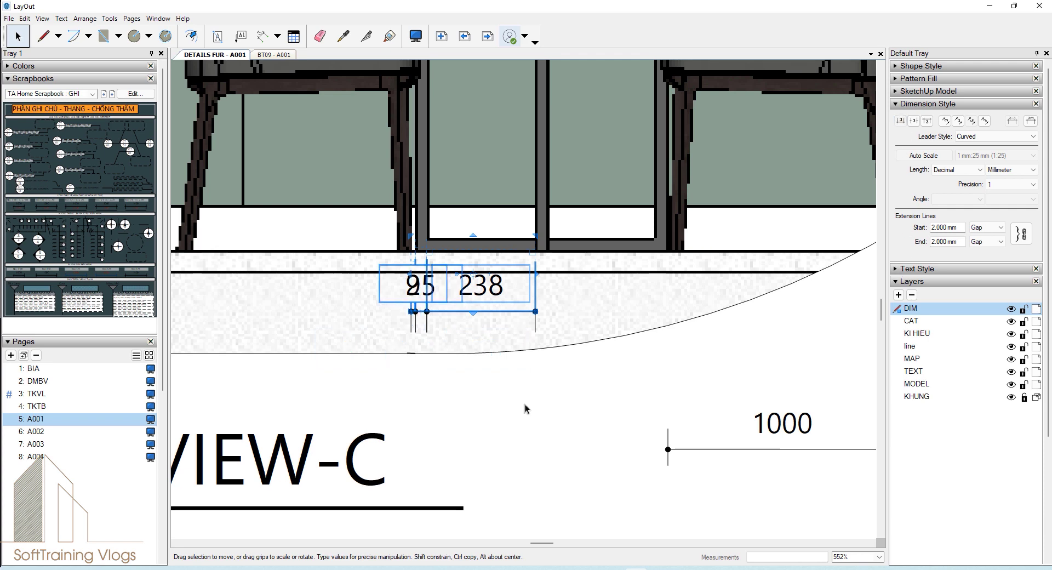
pyautogui.click(525, 409)
# Step: Move the 25 dimension's label below its line, clear of the 9
pyautogui.scroll(3, 421, 278)
pyautogui.scroll(2, 422, 277)
pyautogui.scroll(1, 422, 278)
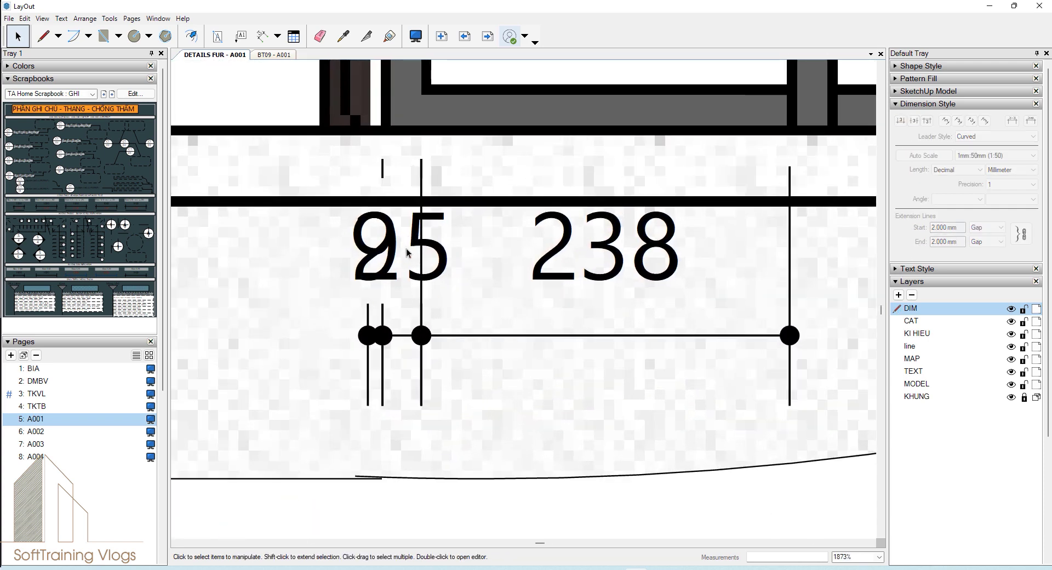
pyautogui.click(411, 280)
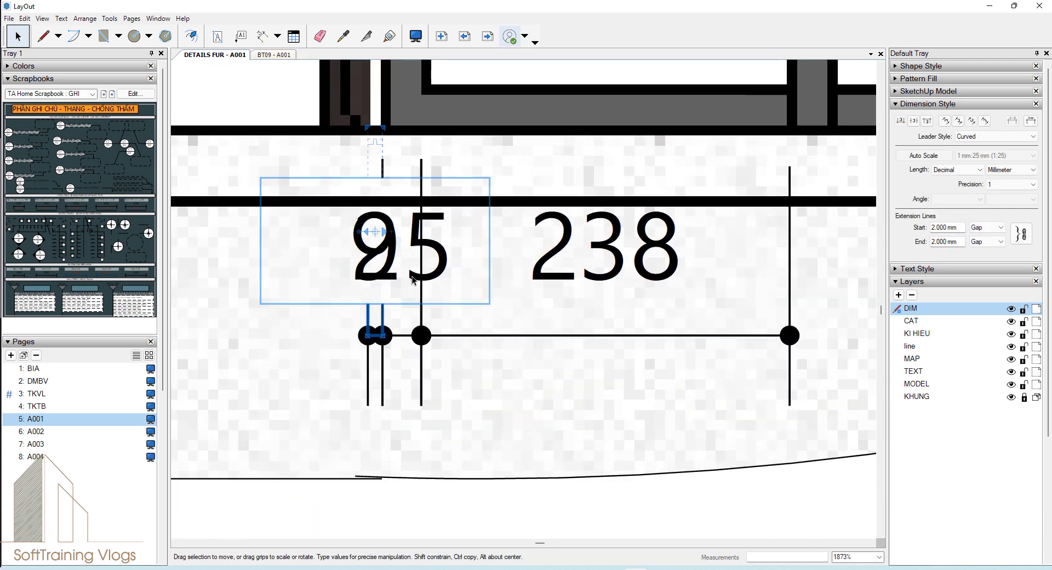
pyautogui.click(402, 336)
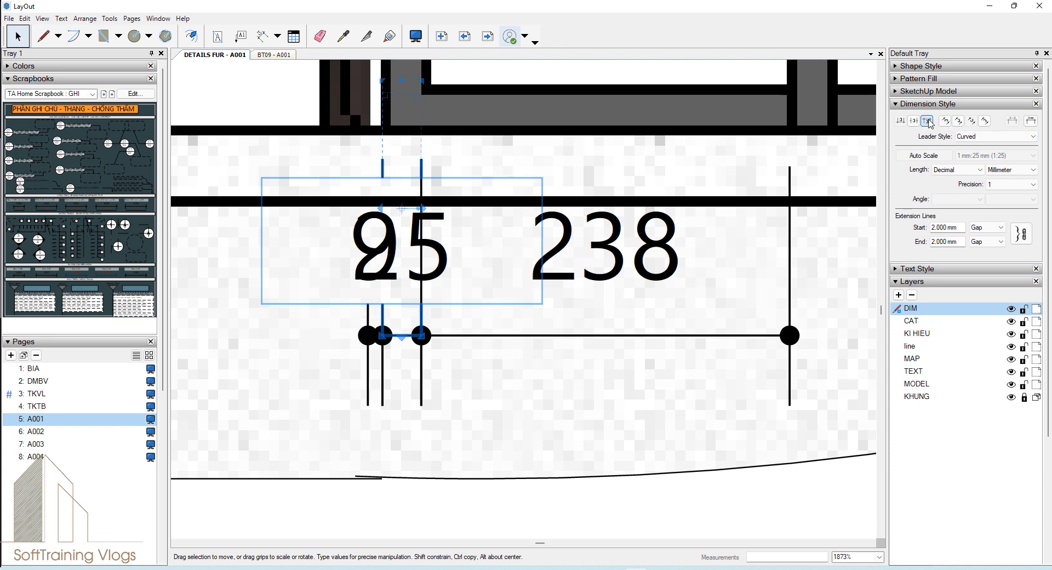
pyautogui.click(927, 121)
pyautogui.scroll(-3, 583, 284)
pyautogui.click(472, 332)
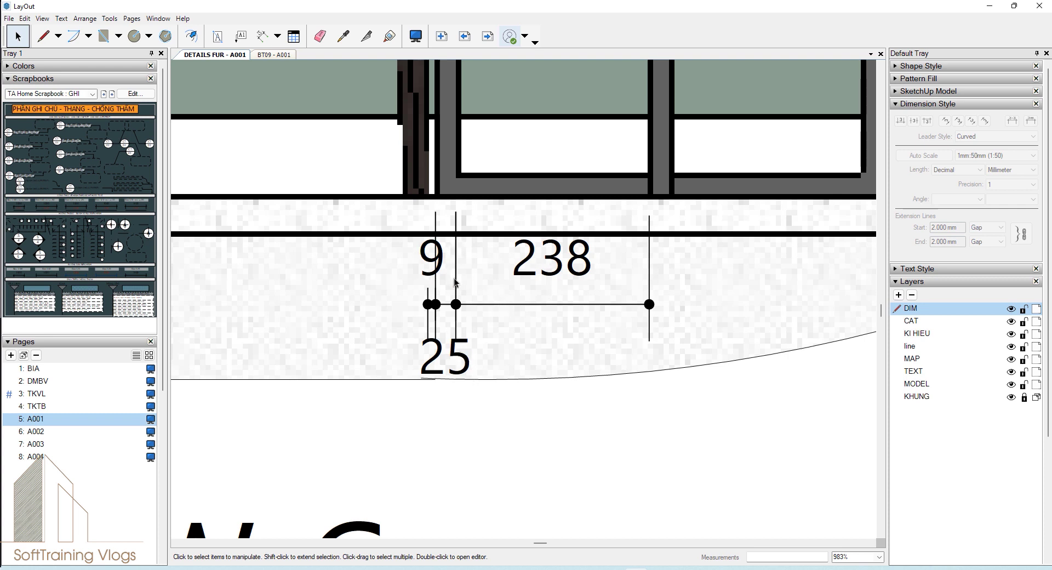
# Step: Delete the 9, 238 and 25 frame dimensions
pyautogui.scroll(-3, 366, 250)
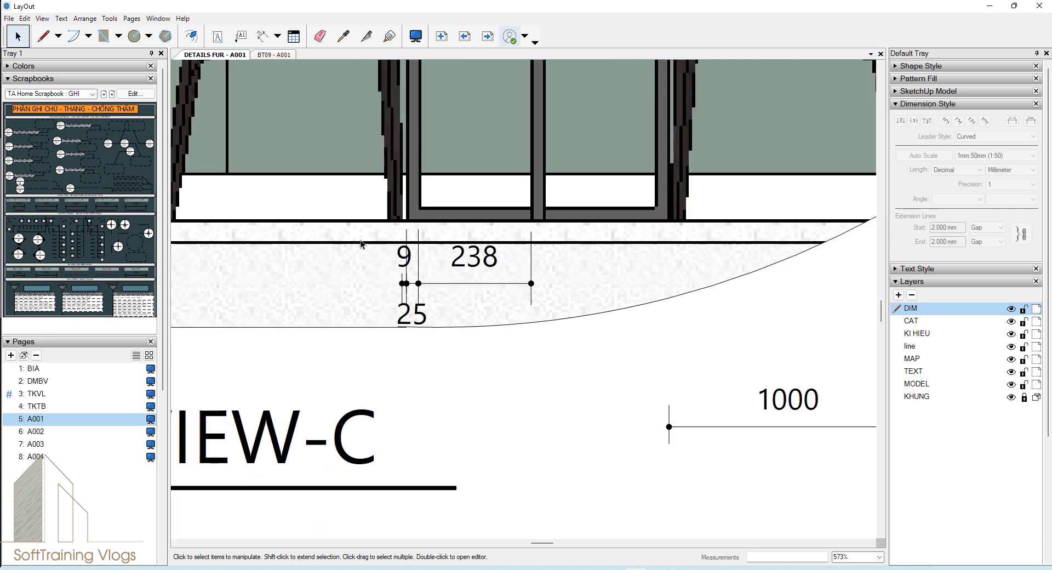
pyautogui.moveTo(325, 223); pyautogui.dragTo(577, 392)
pyautogui.press('Delete')
# Step: Try different label positions on the 1000 dimension, leaving it horizontal above the line
pyautogui.scroll(-3, 495, 325)
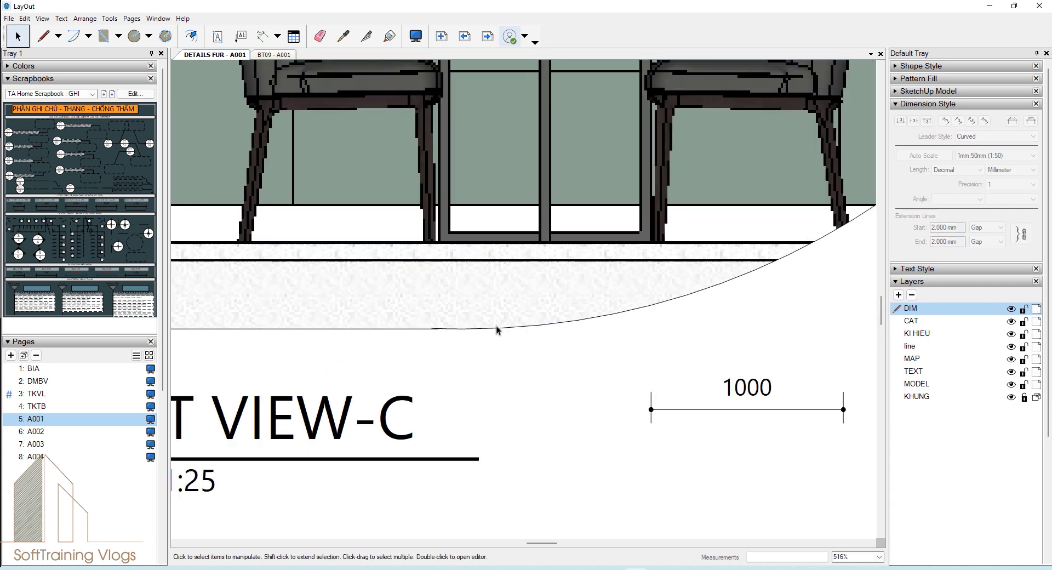
pyautogui.click(519, 397)
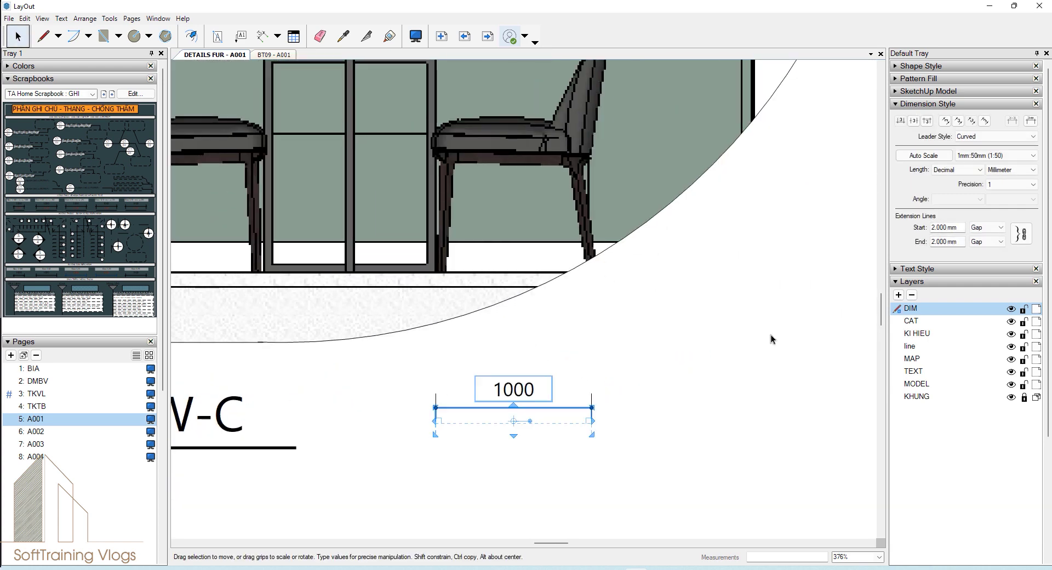
pyautogui.click(945, 121)
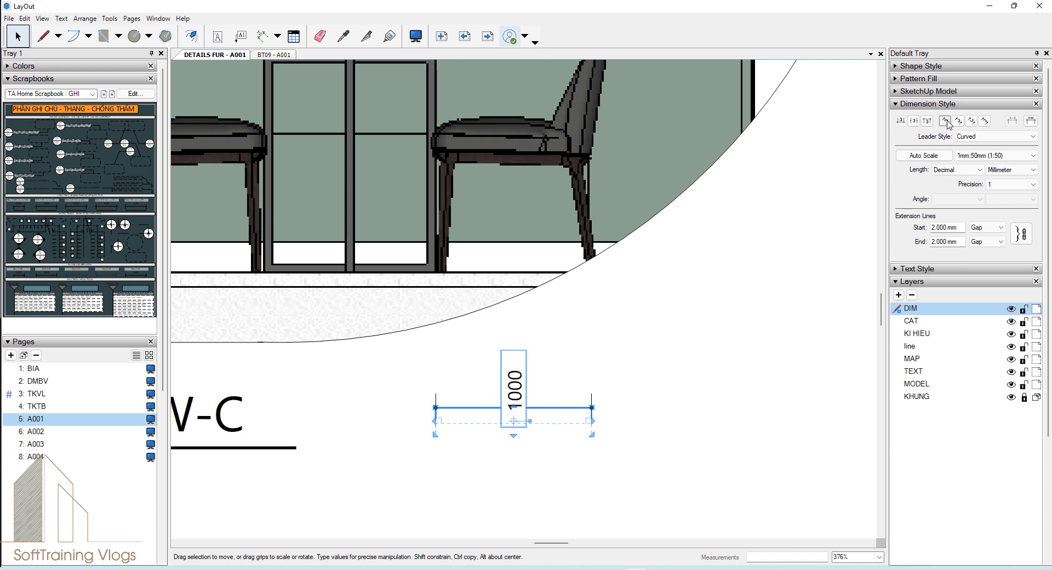
pyautogui.click(900, 121)
pyautogui.click(920, 121)
pyautogui.click(927, 121)
pyautogui.click(913, 121)
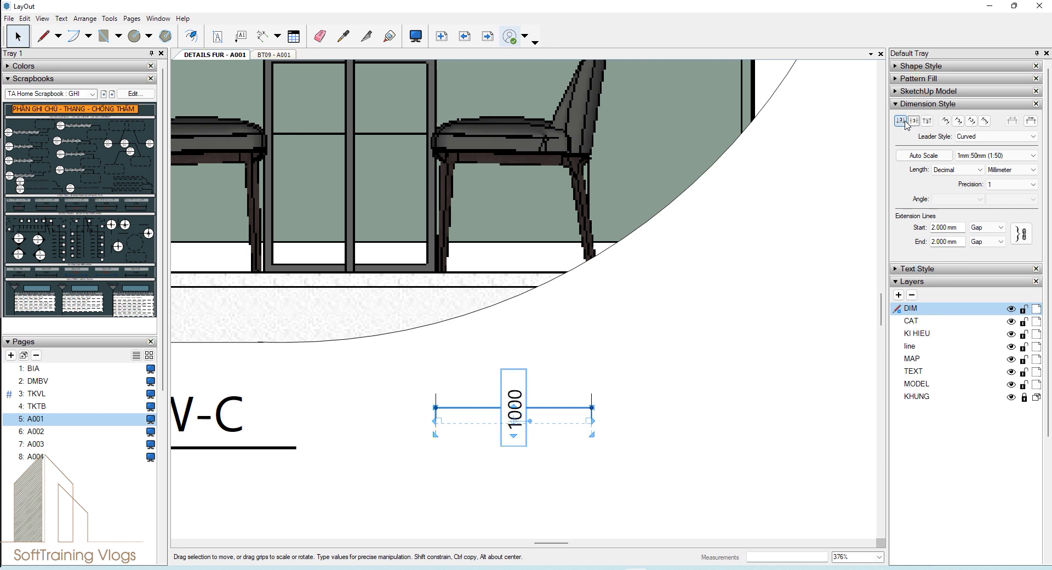
pyautogui.click(958, 121)
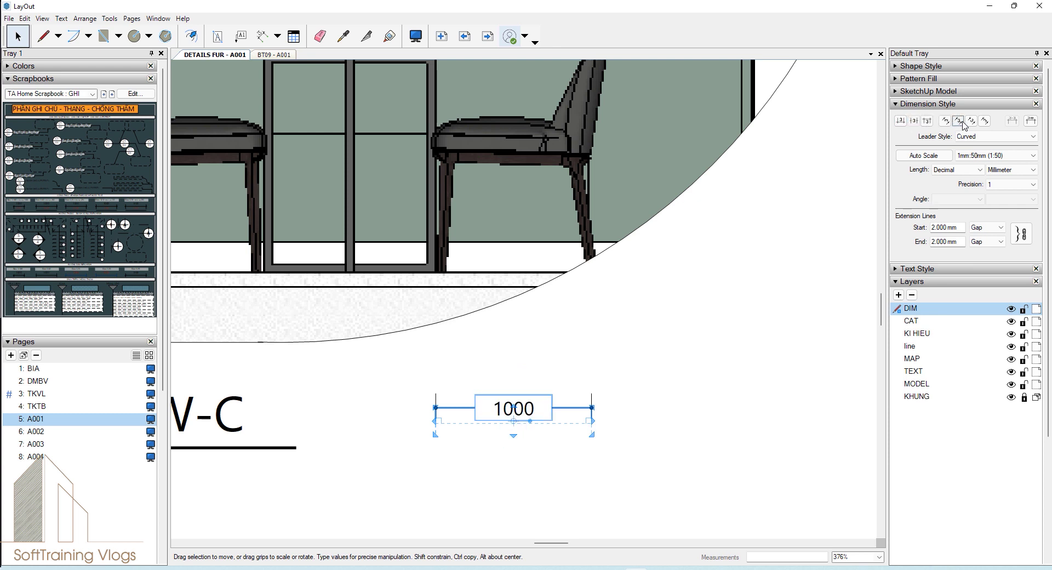
pyautogui.click(900, 121)
# Step: Show then hide units on the 1000 dimension so it reads plain 1000
pyautogui.click(764, 327)
pyautogui.moveTo(764, 327); pyautogui.dragTo(698, 228, button='middle')
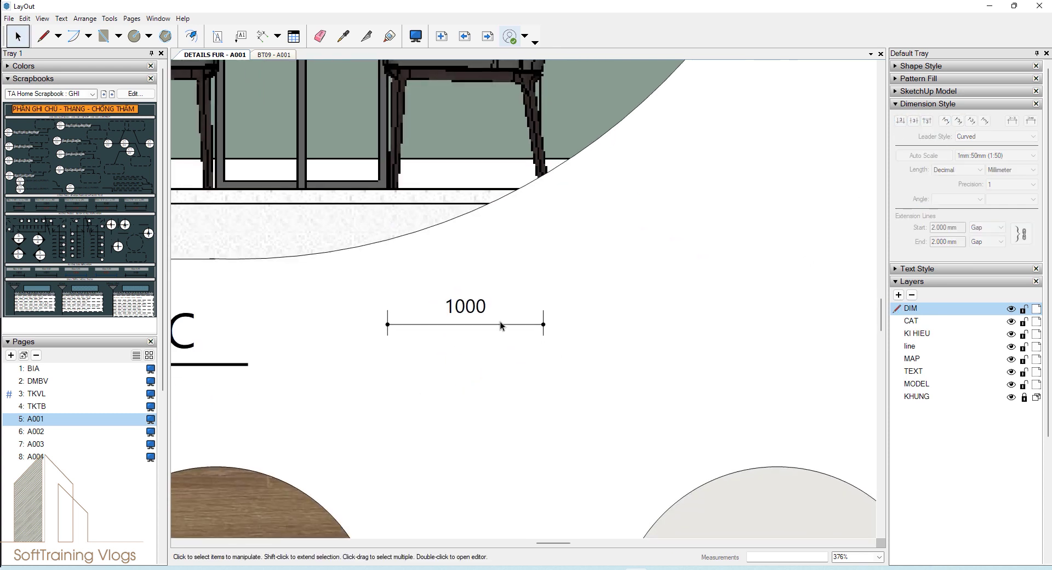
pyautogui.click(436, 295)
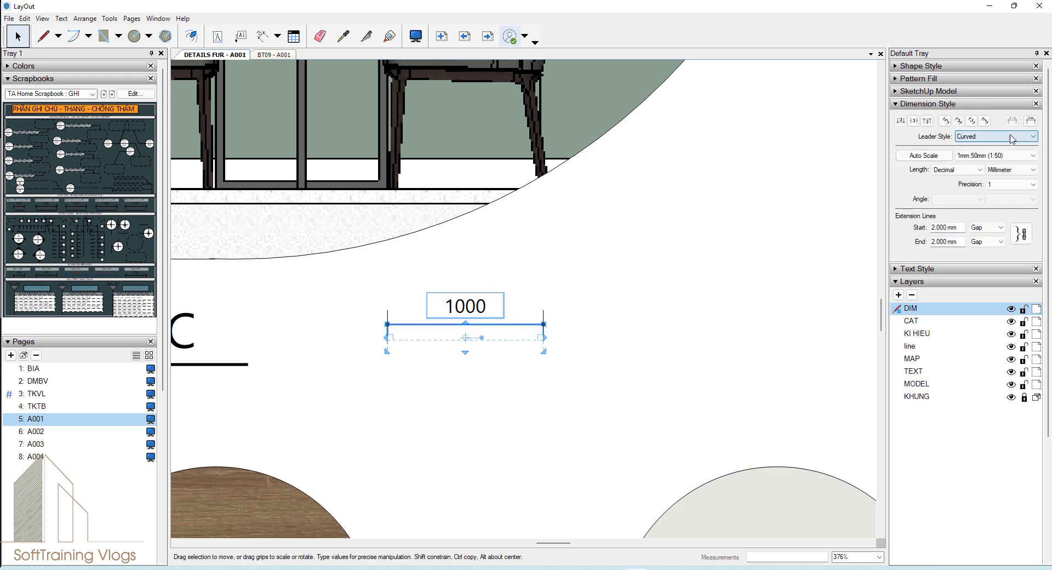
pyautogui.click(1030, 121)
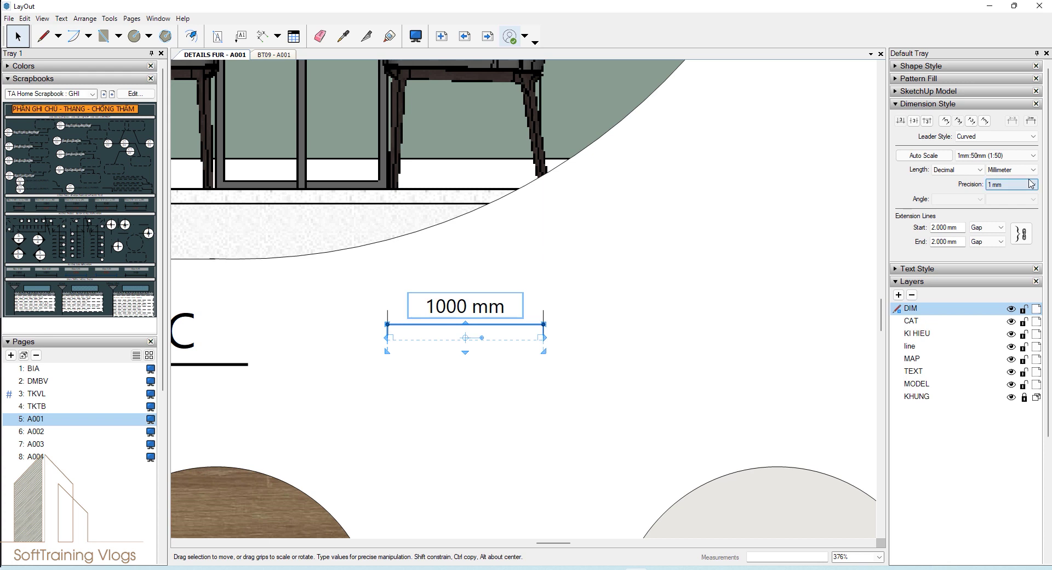
pyautogui.click(1031, 123)
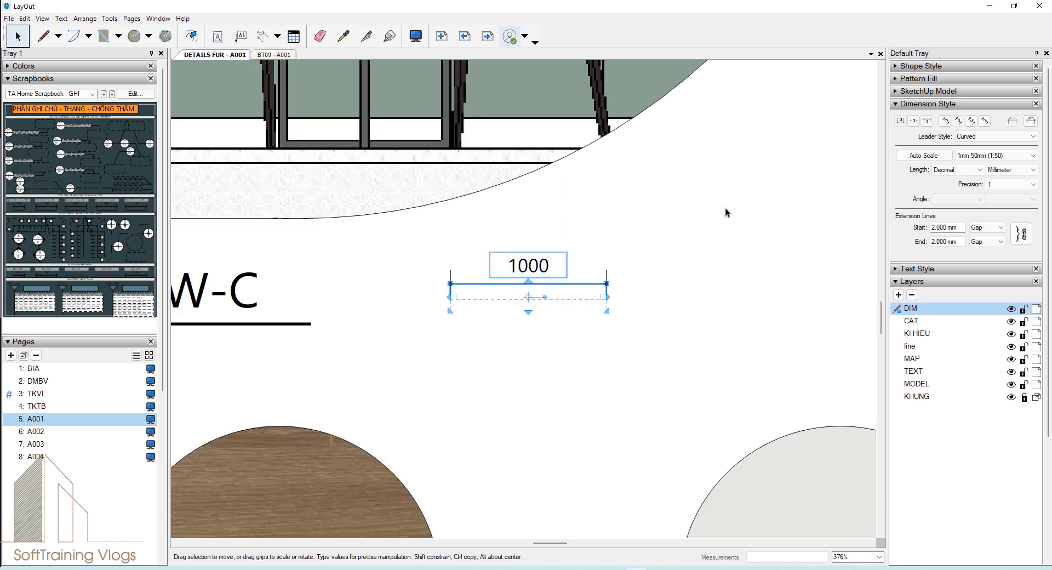
pyautogui.moveTo(737, 281); pyautogui.dragTo(708, 176, button='middle')
# Step: Zoom out to show the whole A001 sheet
pyautogui.scroll(-2, 555, 175)
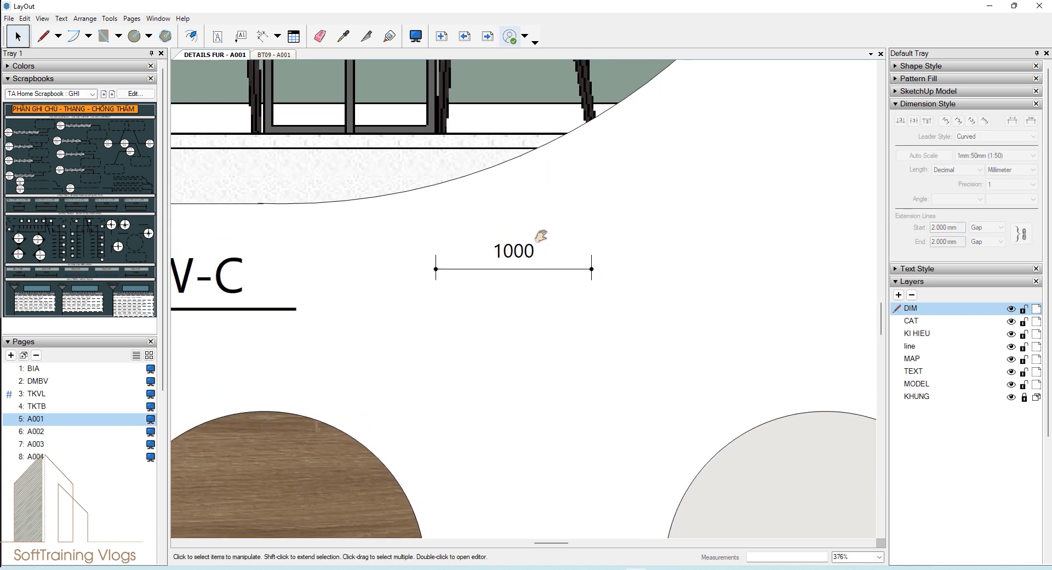
pyautogui.scroll(-3, 381, 205)
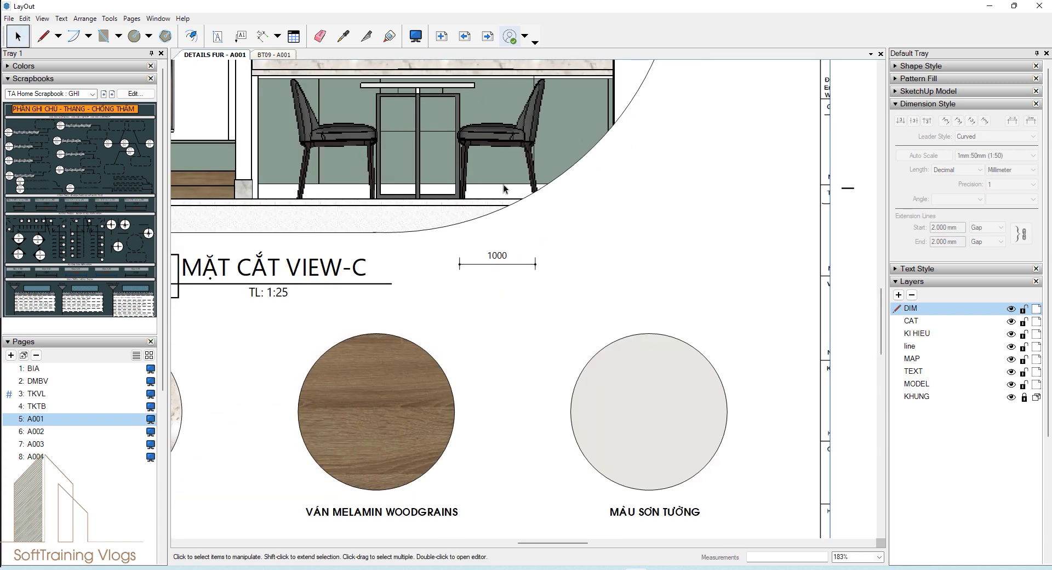
pyautogui.scroll(-5, 724, 150)
pyautogui.scroll(-4, 652, 143)
pyautogui.moveTo(456, 128); pyautogui.dragTo(461, 191, button='middle')
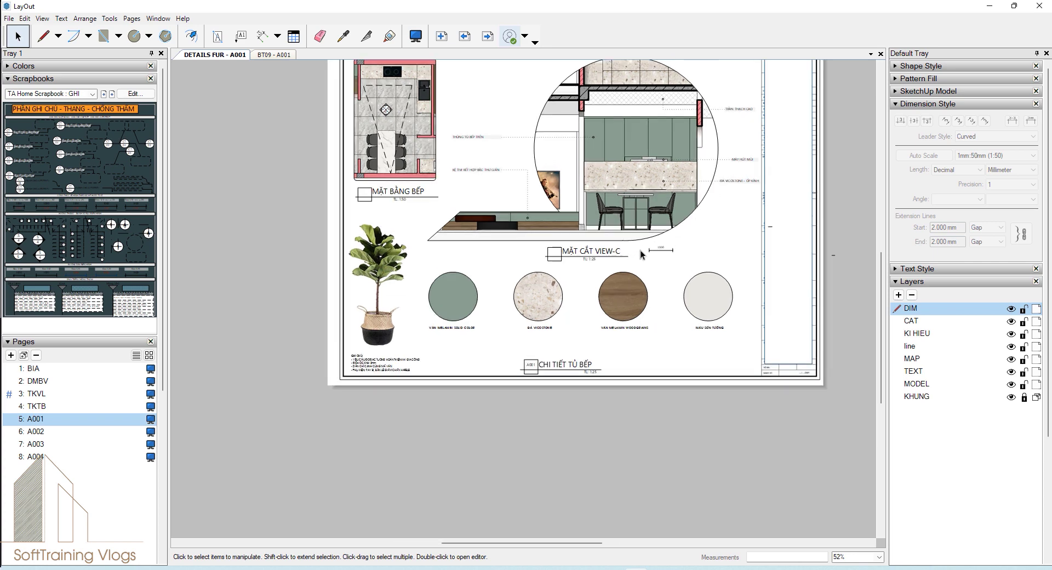
pyautogui.scroll(3, 696, 187)
pyautogui.scroll(2, 696, 187)
# Step: Activate the Dimension tool (D) with the kitchen plan in view
pyautogui.press('d')
pyautogui.press('s')
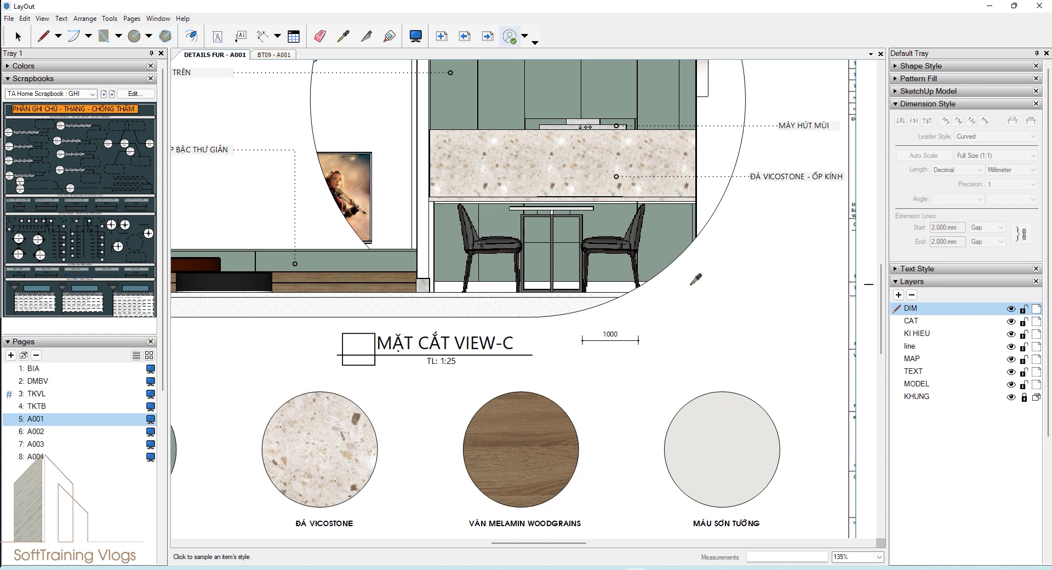
pyautogui.press('space')
pyautogui.scroll(-1, 688, 263)
pyautogui.scroll(-1, 684, 268)
pyautogui.press('d')
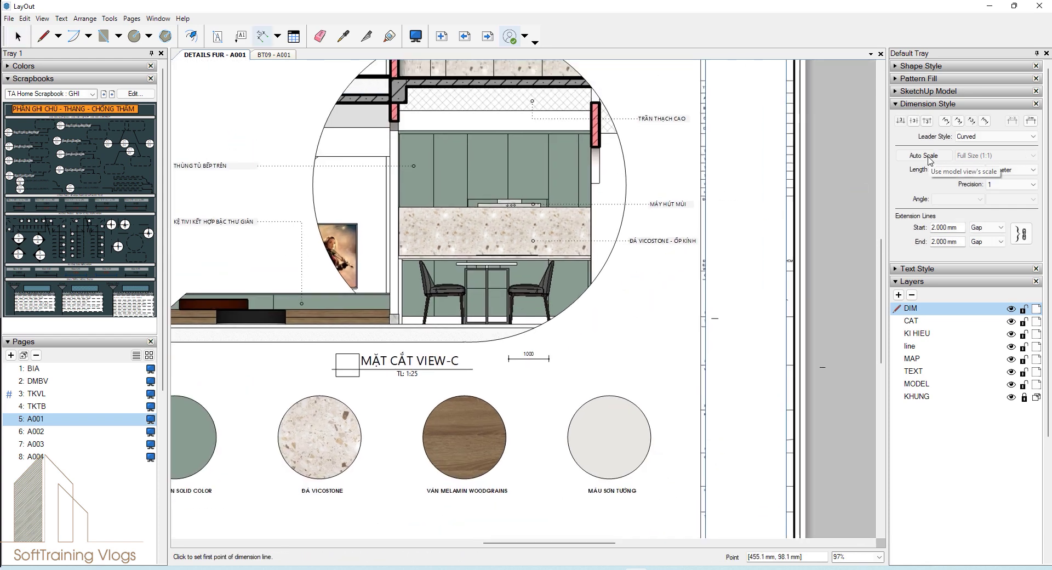
pyautogui.moveTo(310, 194); pyautogui.dragTo(774, 241, button='middle')
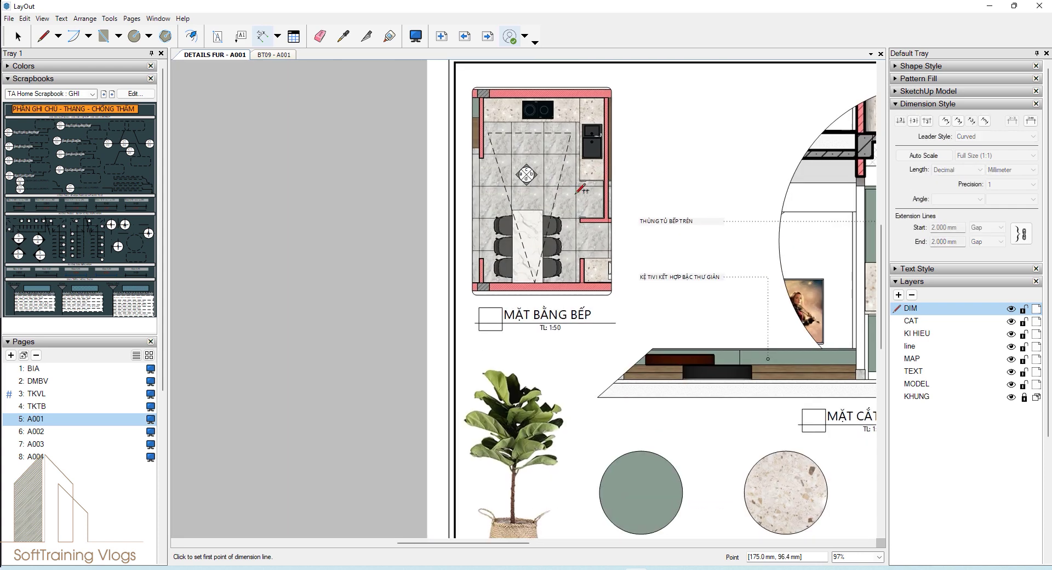
# Step: Dimension the kitchen plan's left wall end as 100 mm
pyautogui.scroll(4, 518, 164)
pyautogui.scroll(2, 422, 236)
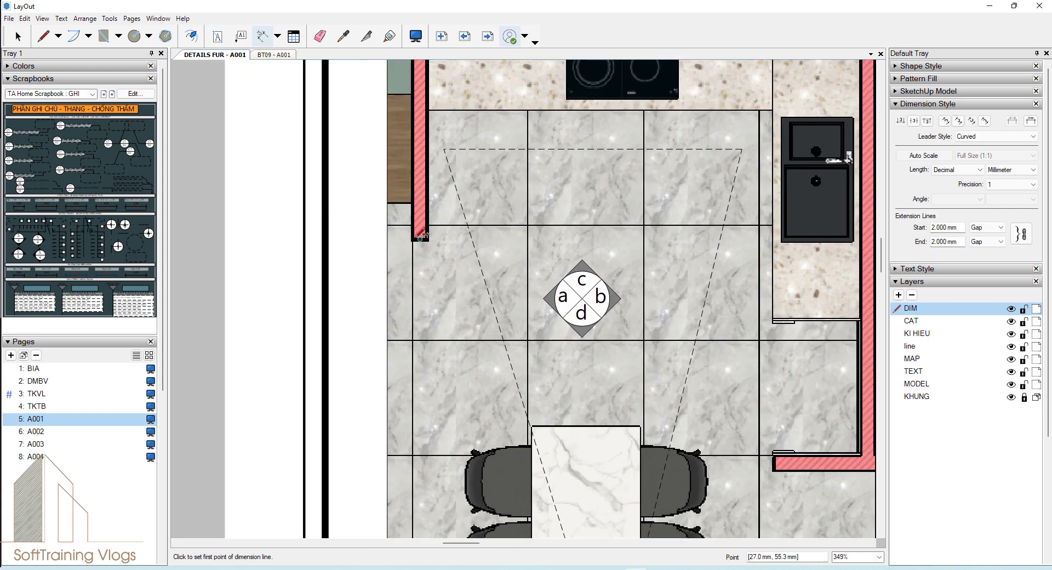
pyautogui.click(413, 240)
pyautogui.click(427, 240)
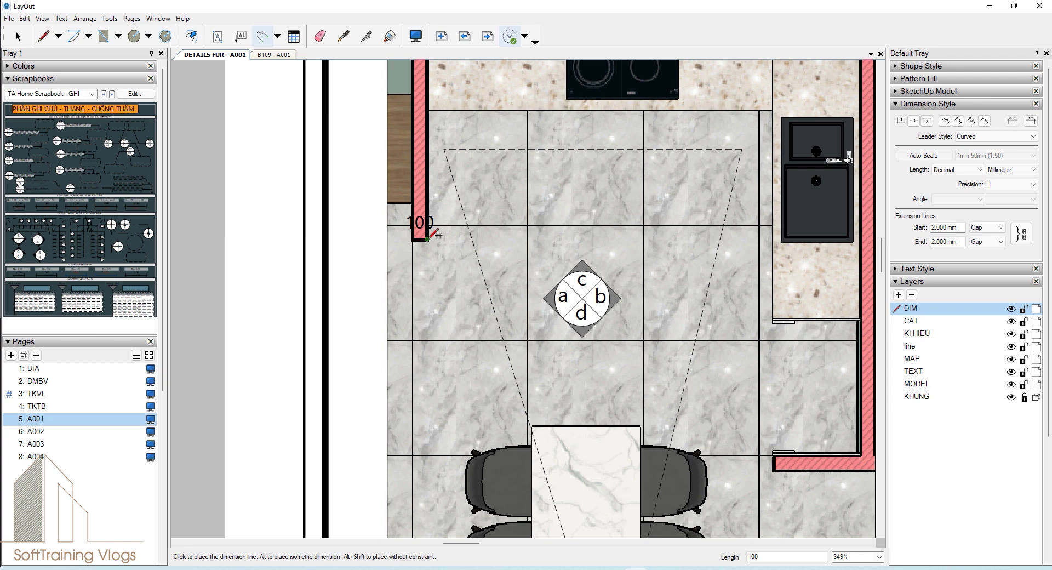
pyautogui.click(416, 274)
# Step: Add a 100 dimension below the wall end in the section elevation
pyautogui.scroll(-3, 403, 266)
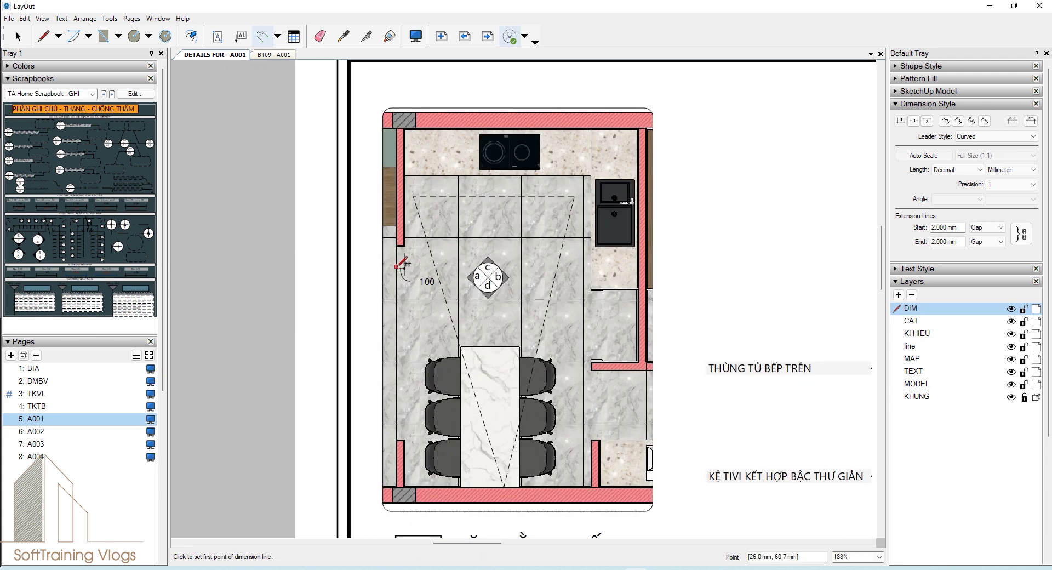
pyautogui.scroll(-2, 650, 255)
pyautogui.moveTo(651, 255)
pyautogui.mouseDown(button='middle')
pyautogui.moveTo(386, 259)
pyautogui.moveTo(494, 249)
pyautogui.mouseUp(button='middle')
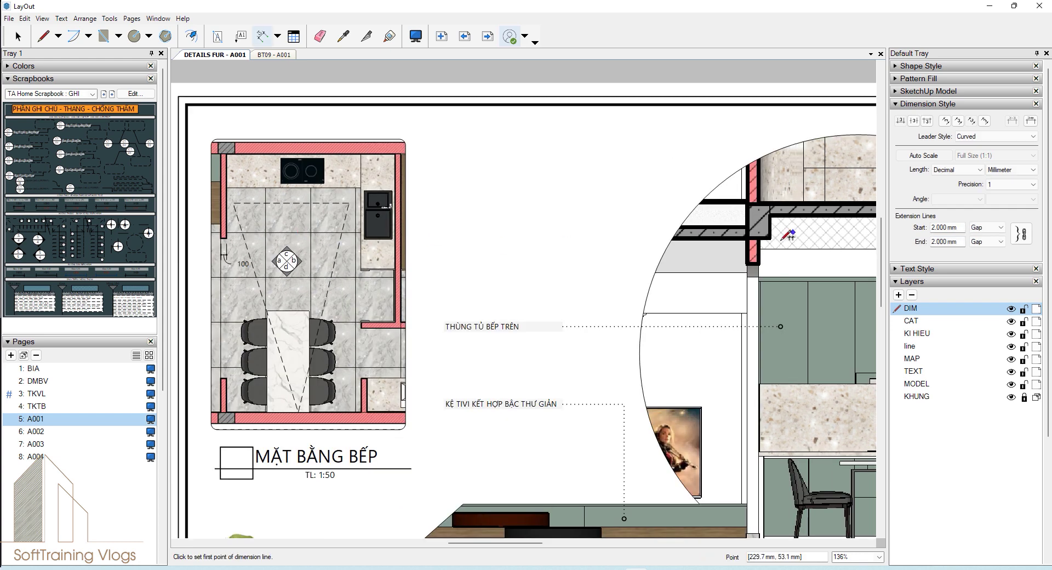
pyautogui.scroll(3, 762, 257)
pyautogui.scroll(1, 761, 257)
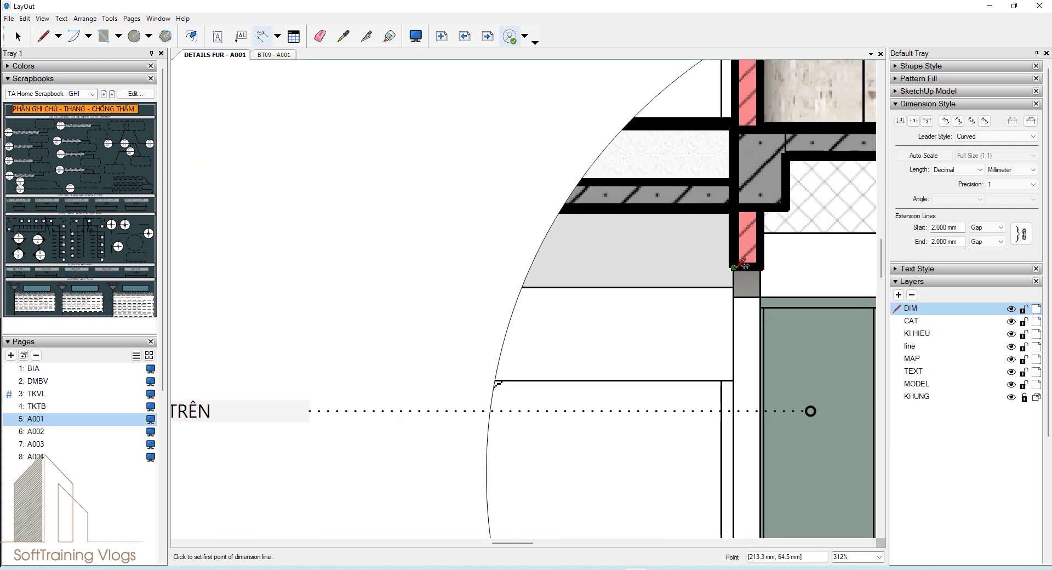
pyautogui.click(734, 267)
pyautogui.click(760, 269)
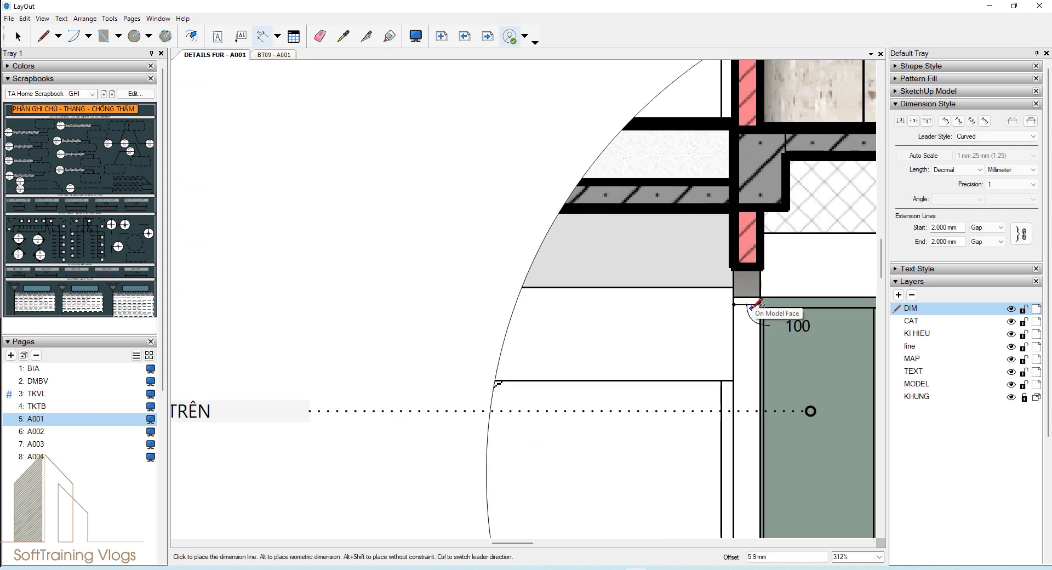
pyautogui.click(755, 332)
# Step: Move the plan's 100 dimension off the plan into blank space
pyautogui.press('space')
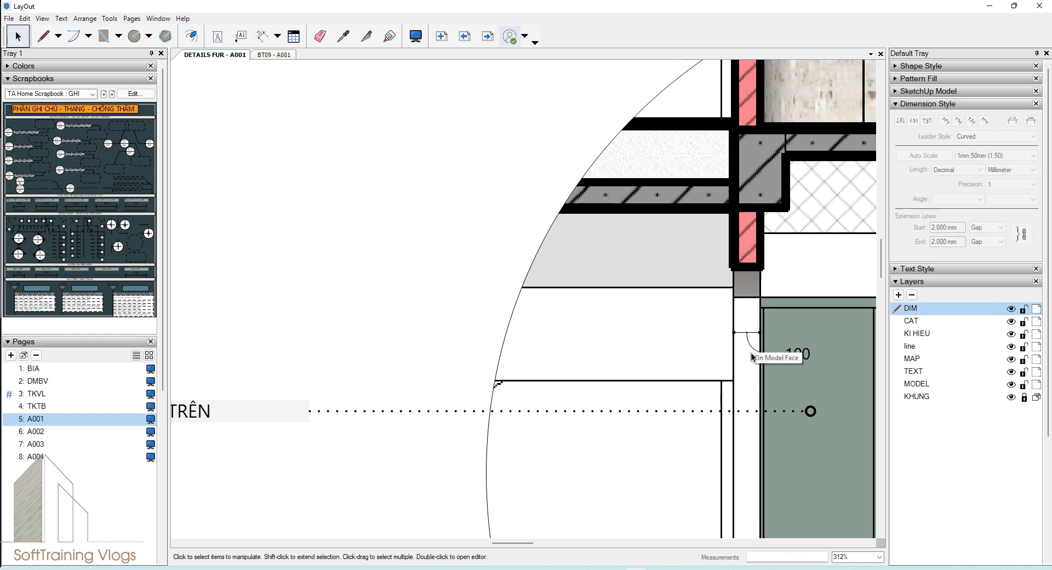
pyautogui.press('e')
pyautogui.press('space')
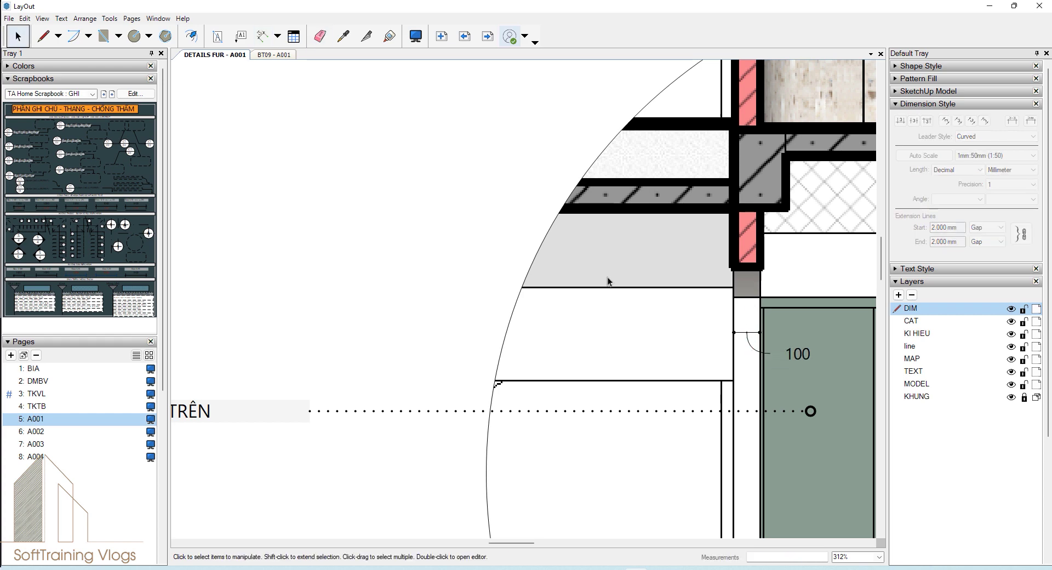
pyautogui.scroll(-3, 608, 279)
pyautogui.scroll(-1, 548, 233)
pyautogui.scroll(2, 515, 190)
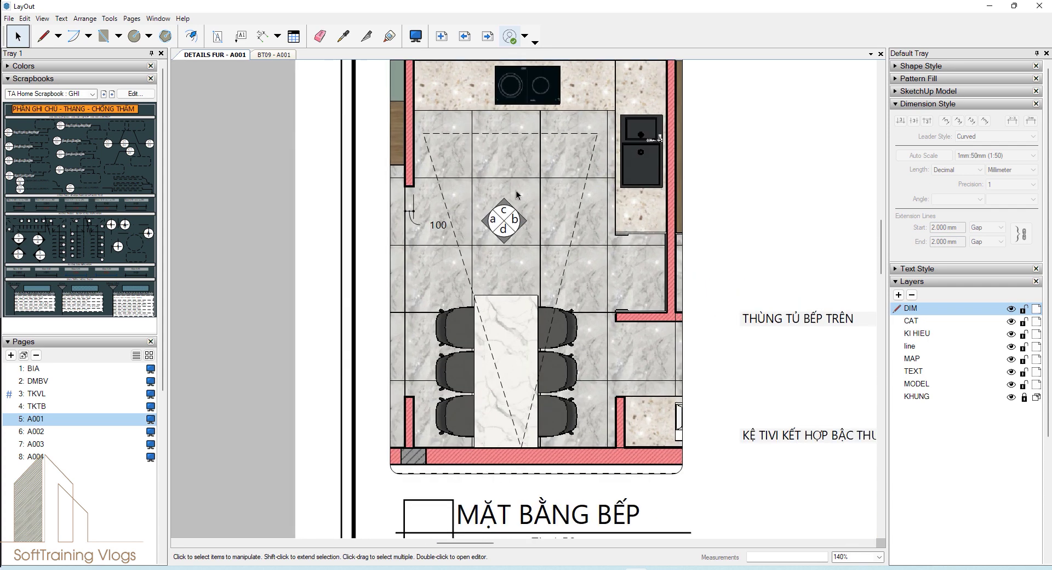
pyautogui.click(414, 216)
pyautogui.scroll(1, 623, 136)
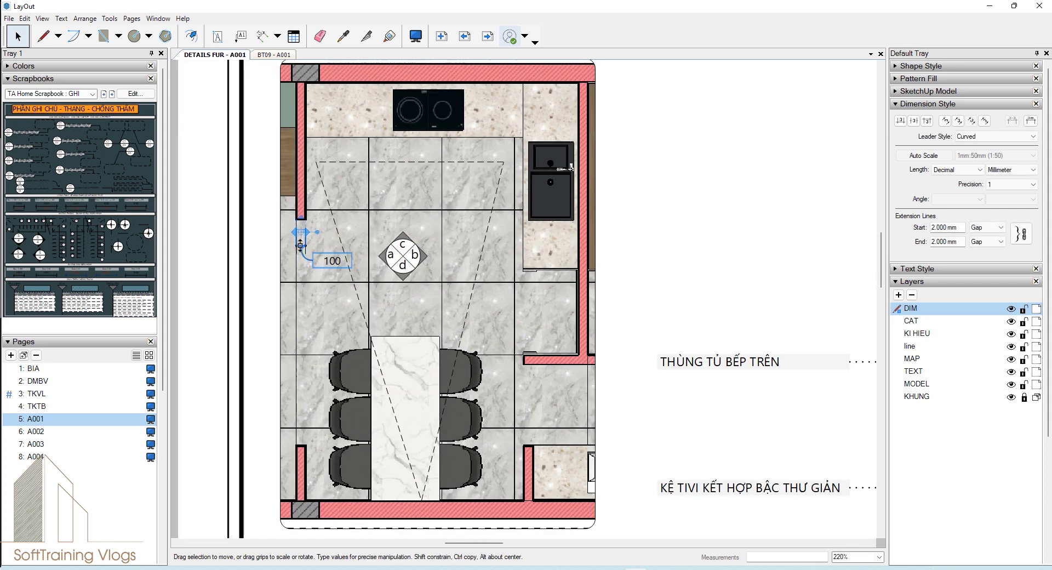
pyautogui.moveTo(300, 244); pyautogui.dragTo(742, 199)
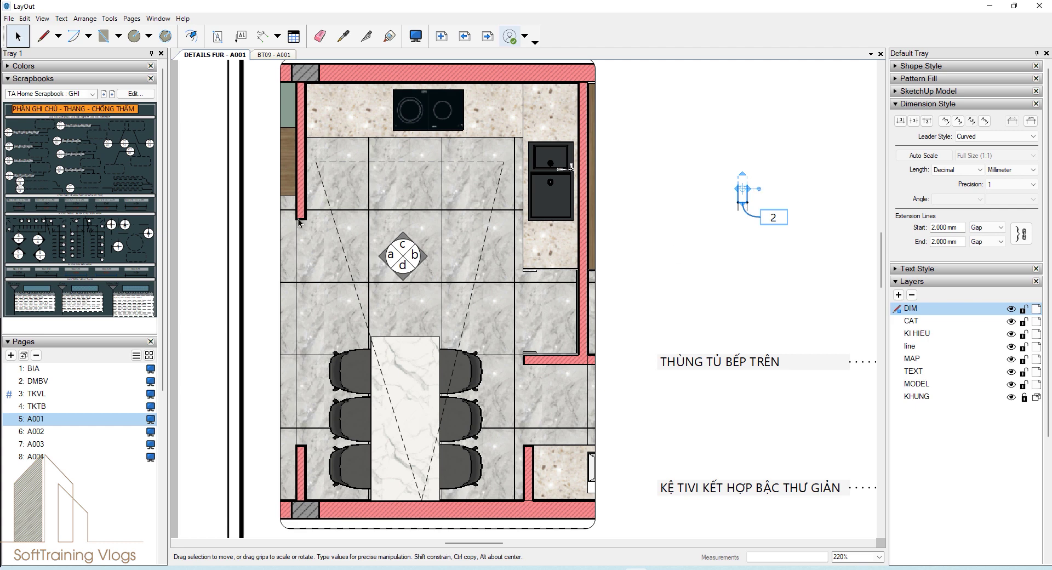
# Step: Erase the stray 2 dimension with the Eraser
pyautogui.press('e')
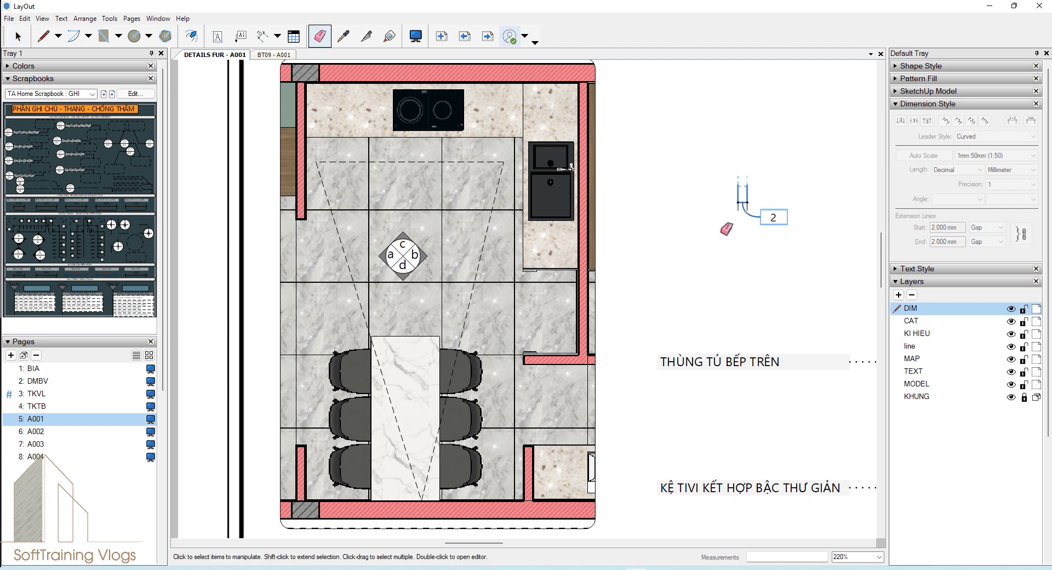
pyautogui.click(739, 214)
pyautogui.press('space')
pyautogui.scroll(-4, 740, 217)
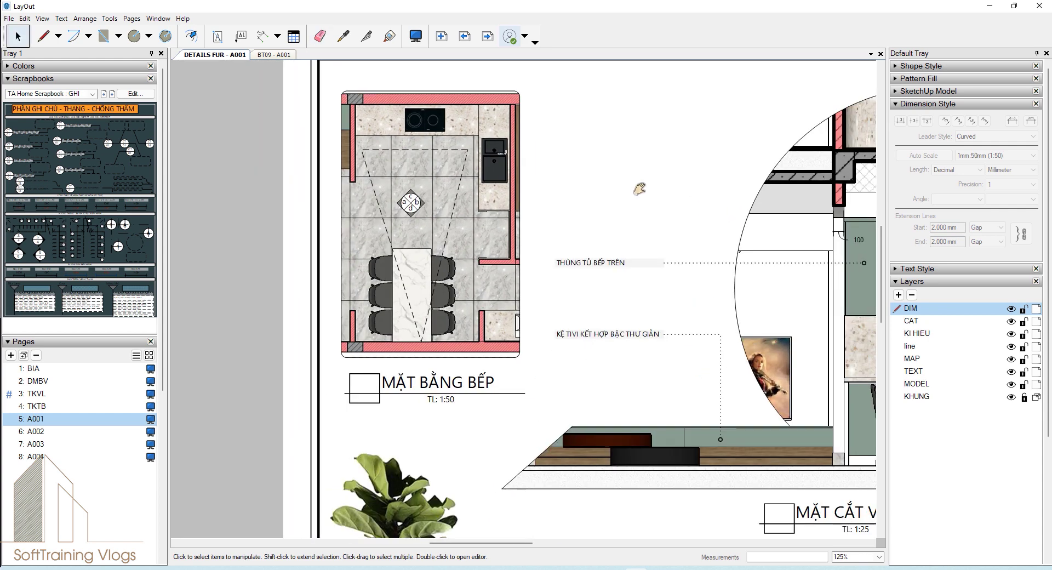
# Step: Check the kitchen plan viewport scale, then turn off Auto Scale for new dimensions
pyautogui.scroll(-1, 638, 188)
pyautogui.scroll(2, 679, 205)
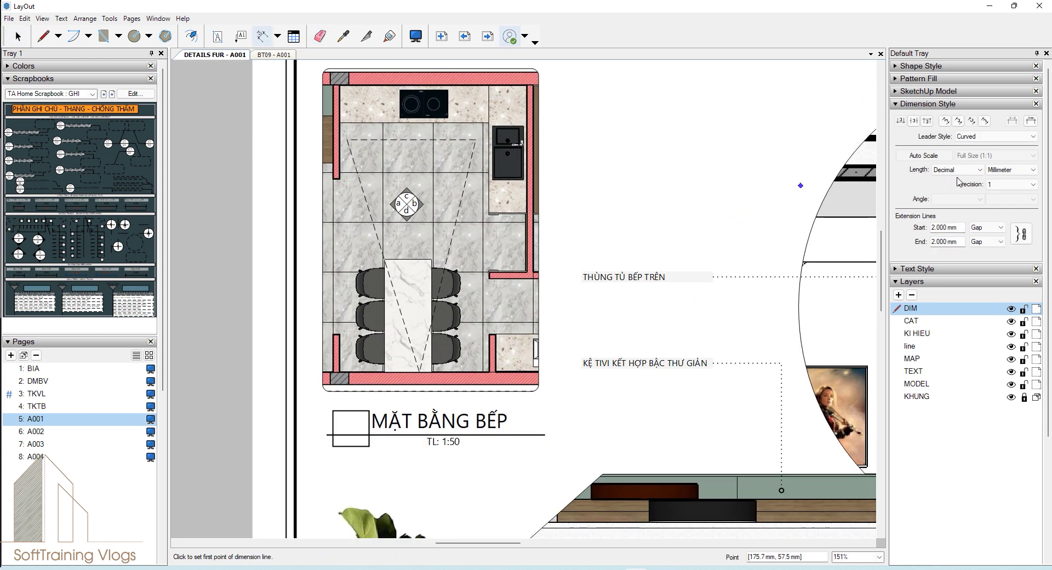
pyautogui.rightClick(503, 199)
pyautogui.moveTo(566, 505)
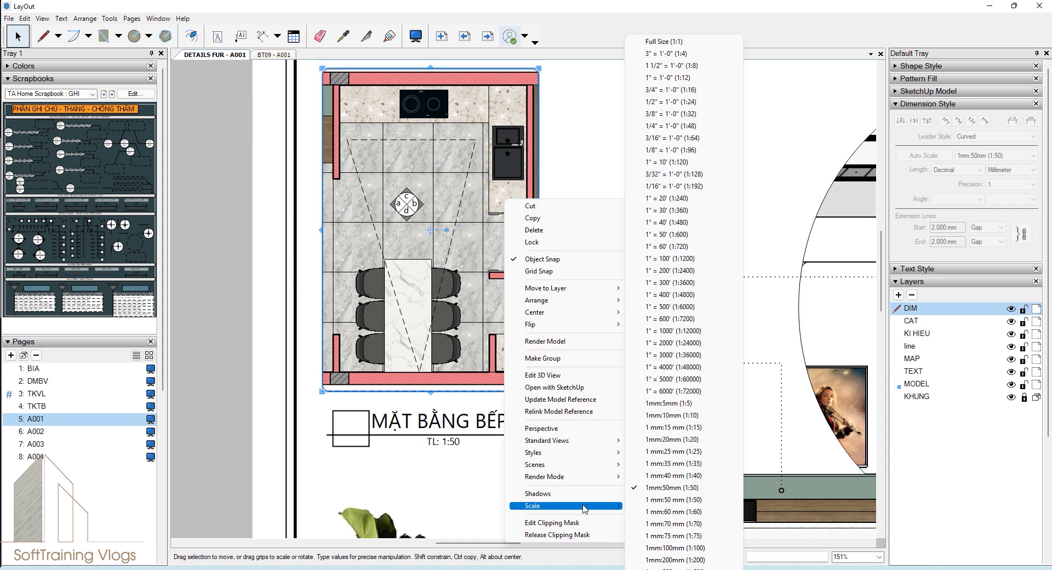
pyautogui.click(739, 6)
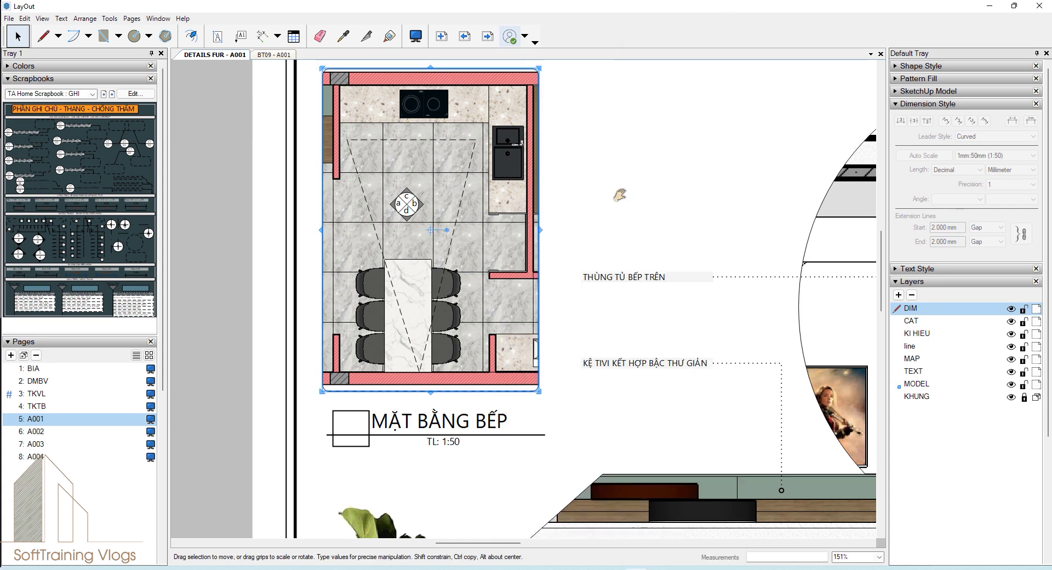
pyautogui.press('d')
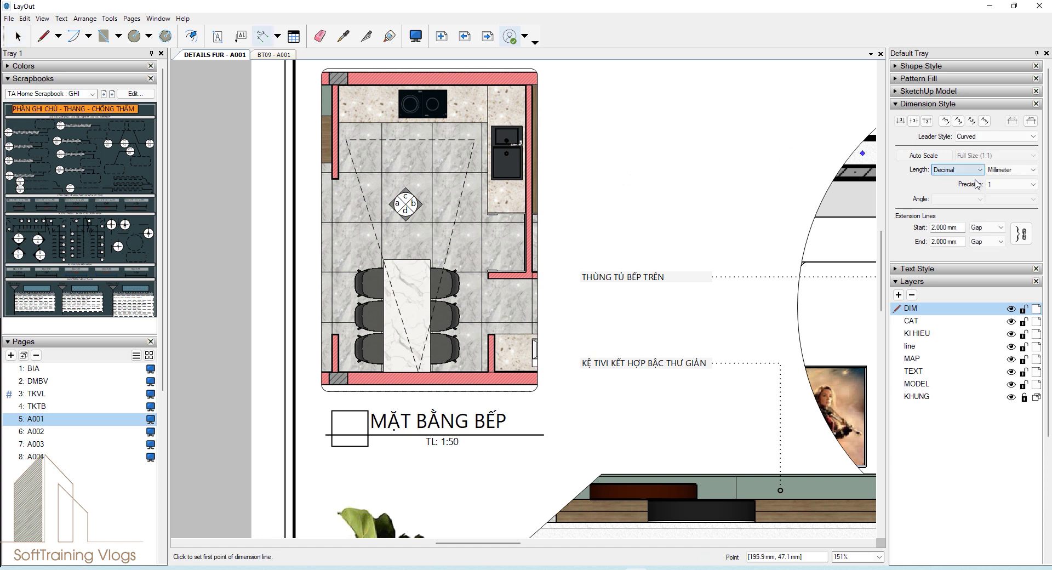
pyautogui.click(923, 155)
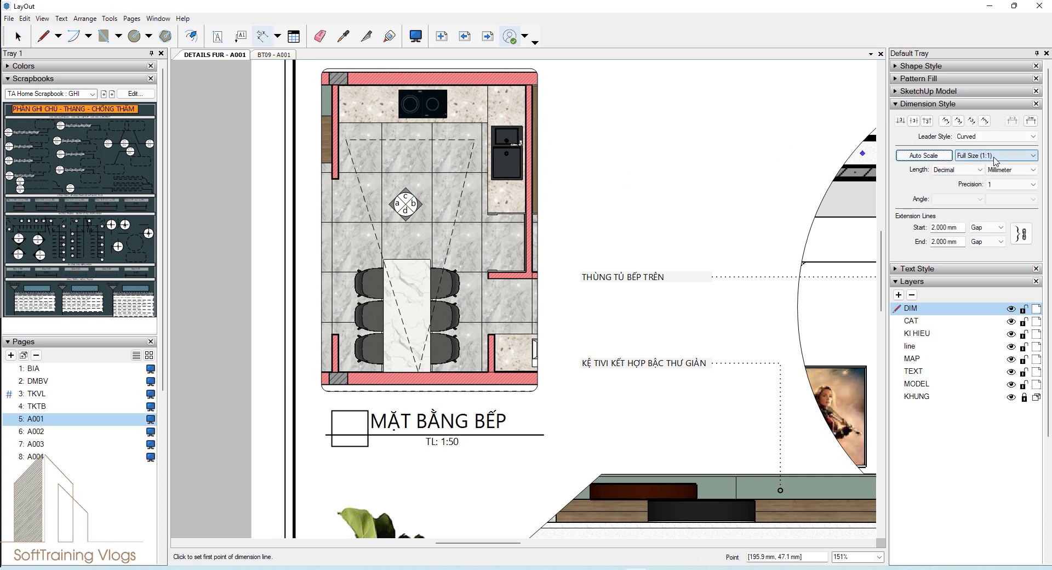
# Step: Set dimension scale to 1mm:50mm (1:50) and draw a test 100 dimension on the plan
pyautogui.click(994, 157)
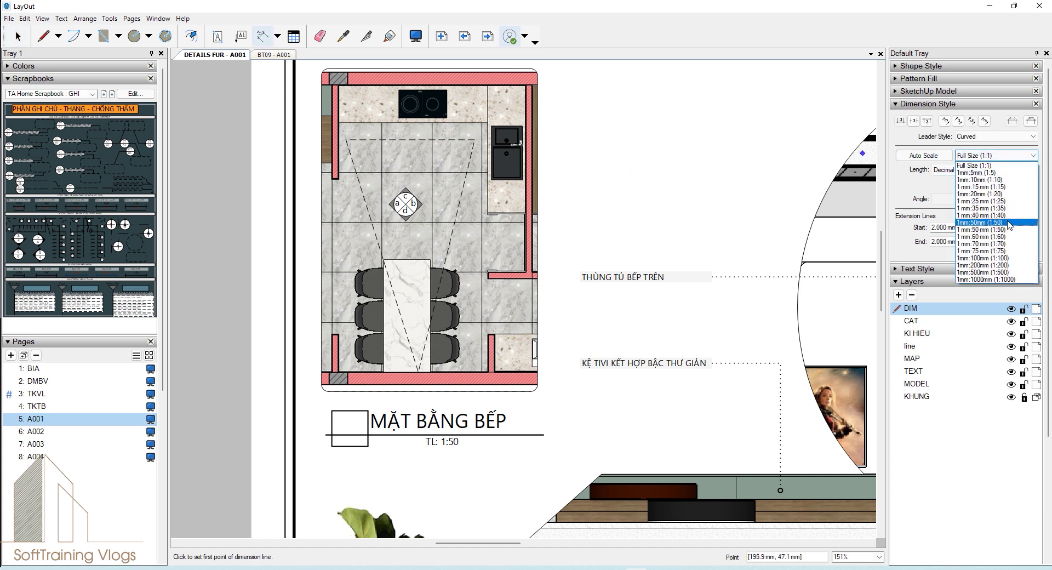
pyautogui.click(1007, 223)
pyautogui.scroll(2, 335, 174)
pyautogui.scroll(2, 335, 174)
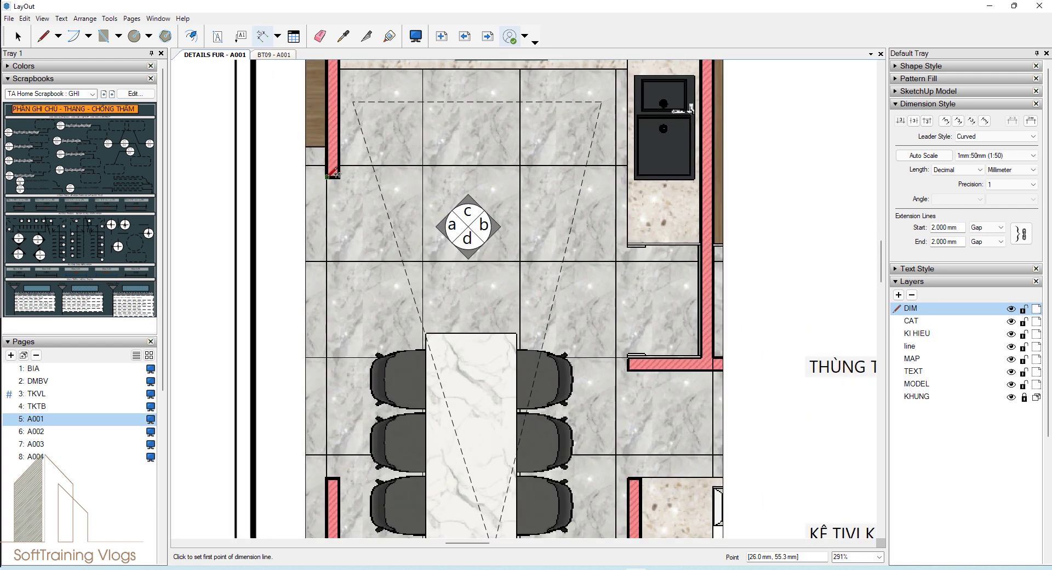
pyautogui.click(327, 177)
pyautogui.click(339, 177)
pyautogui.click(332, 219)
# Step: Move the test 100 dimension beside the plan and erase it
pyautogui.press('space')
pyautogui.click(329, 216)
pyautogui.moveTo(329, 217); pyautogui.dragTo(794, 138)
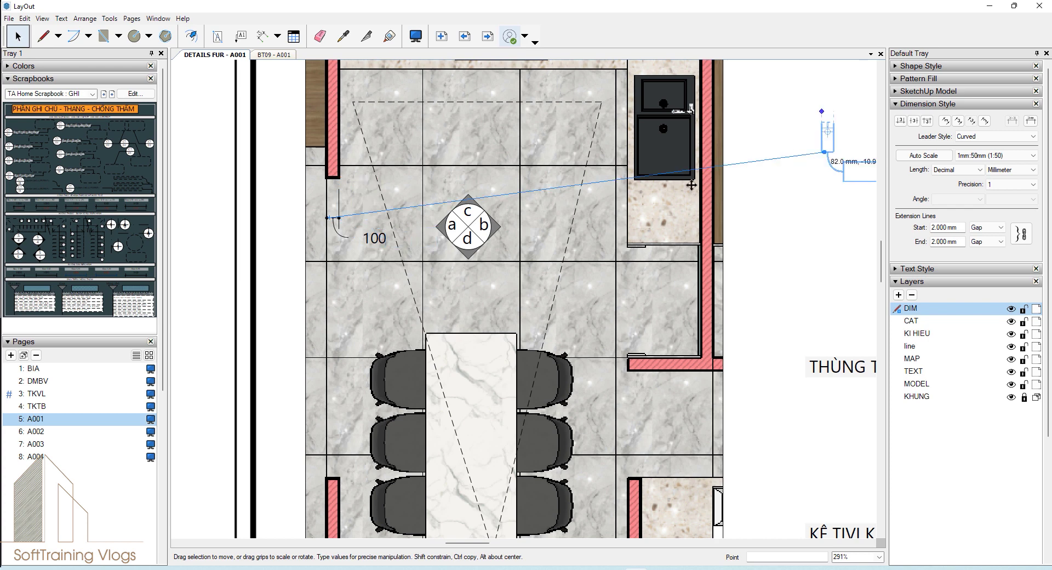
pyautogui.scroll(-3, 667, 235)
pyautogui.click(721, 189)
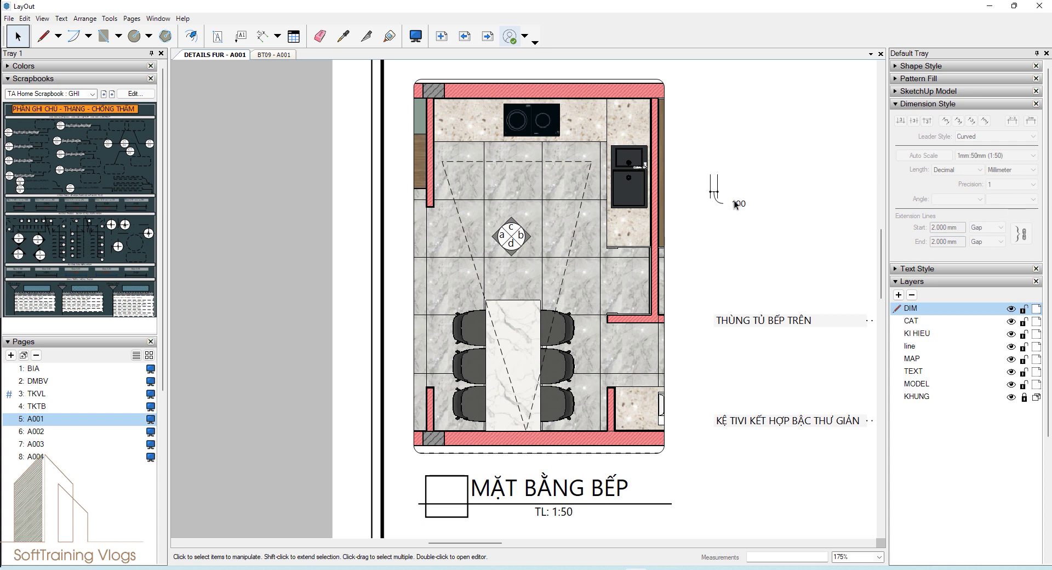
pyautogui.press('e')
pyautogui.click(717, 198)
pyautogui.press('space')
# Step: Select the 1000 dimension by the VIEW-C title
pyautogui.scroll(-2, 721, 218)
pyautogui.scroll(-3, 721, 311)
pyautogui.click(789, 405)
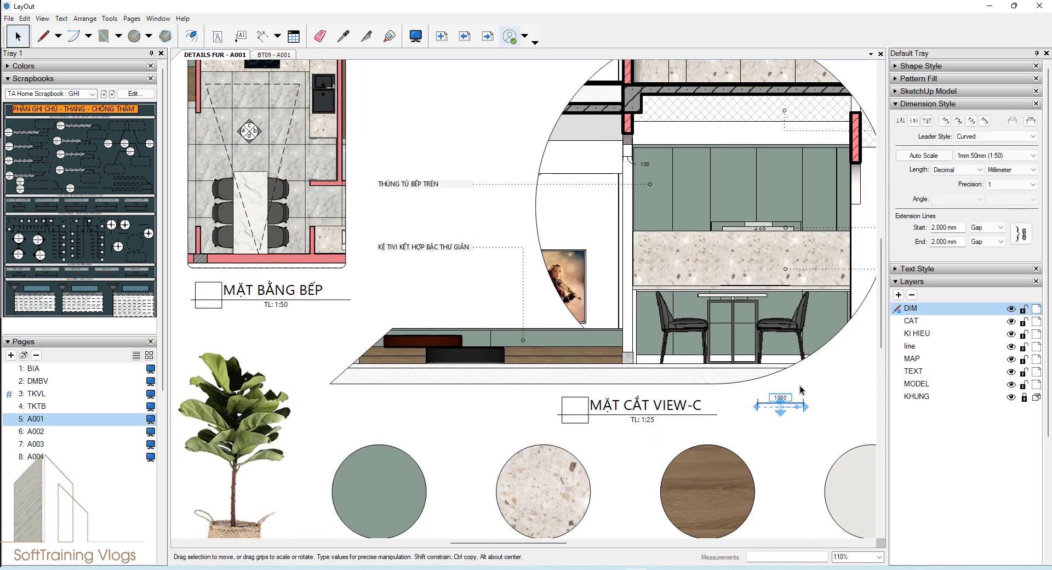
# Step: Set the 1000 dimension's precision to 1 and zoom in to reselect and check it
pyautogui.click(1028, 189)
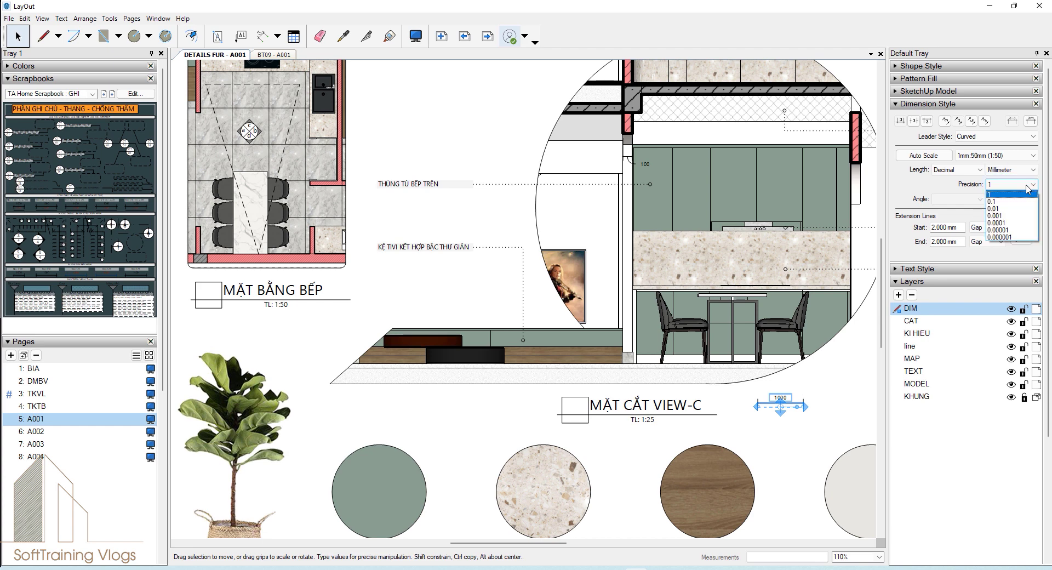
pyautogui.click(1027, 187)
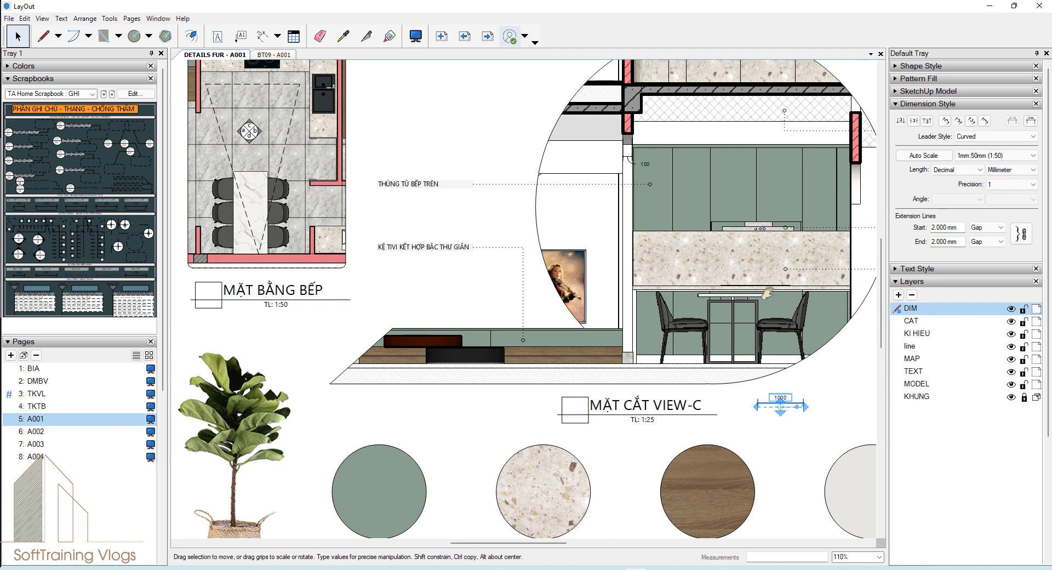
pyautogui.moveTo(833, 409); pyautogui.dragTo(598, 315, button='middle')
pyautogui.click(599, 315)
pyautogui.scroll(2, 598, 313)
pyautogui.scroll(3, 540, 312)
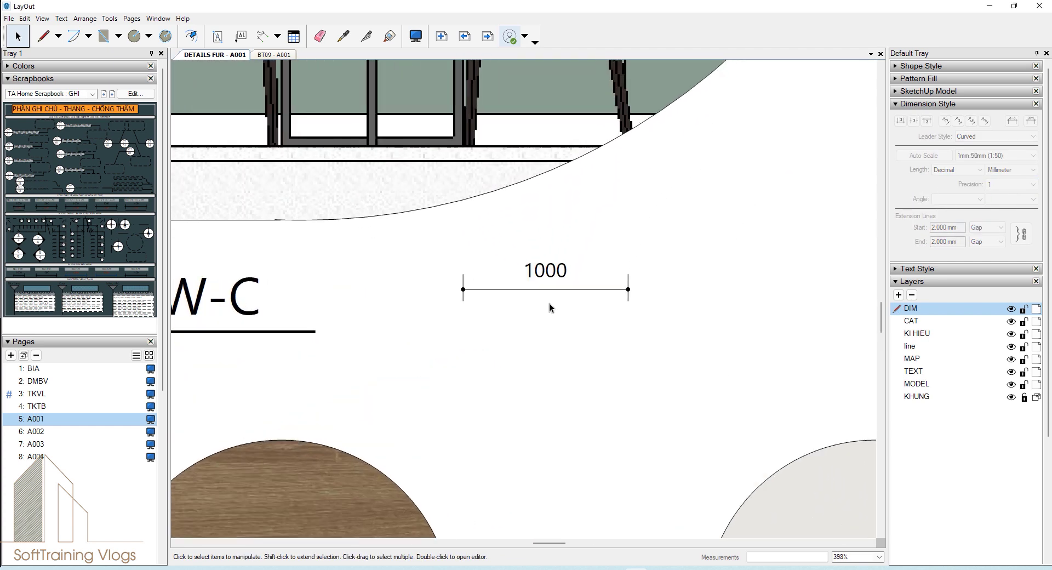
pyautogui.click(562, 281)
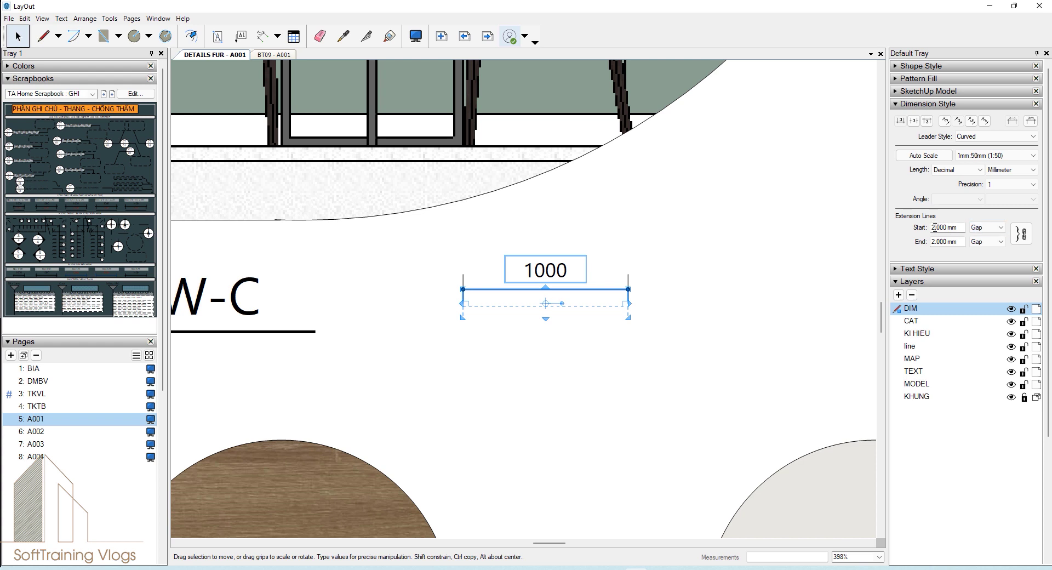
pyautogui.moveTo(679, 312); pyautogui.dragTo(570, 320, button='middle')
# Step: Draw a new 1033 dimension beside the 1000 scale bar
pyautogui.click(612, 328)
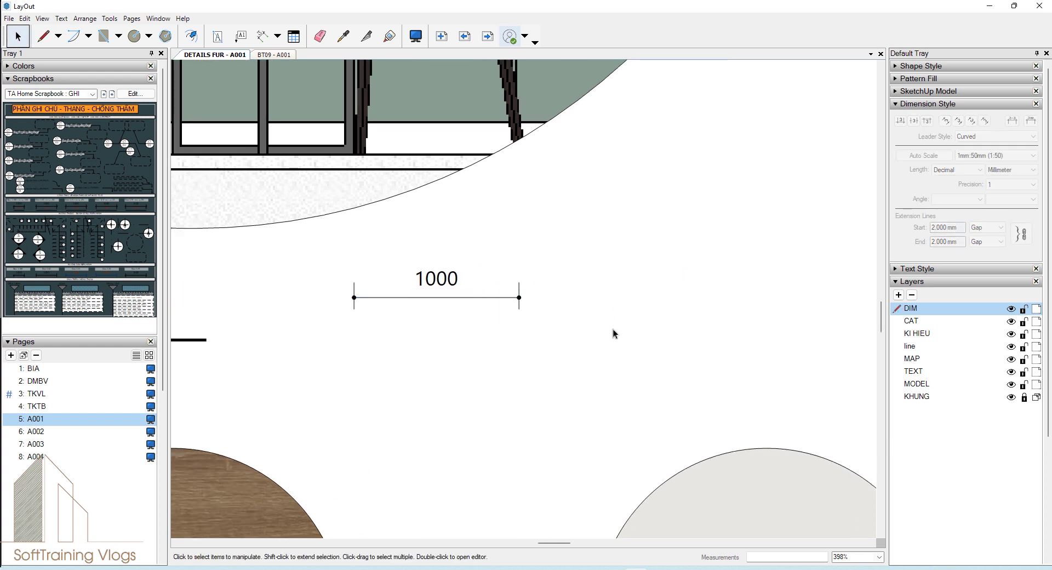
pyautogui.press('d')
pyautogui.click(604, 329)
pyautogui.click(774, 329)
pyautogui.click(678, 189)
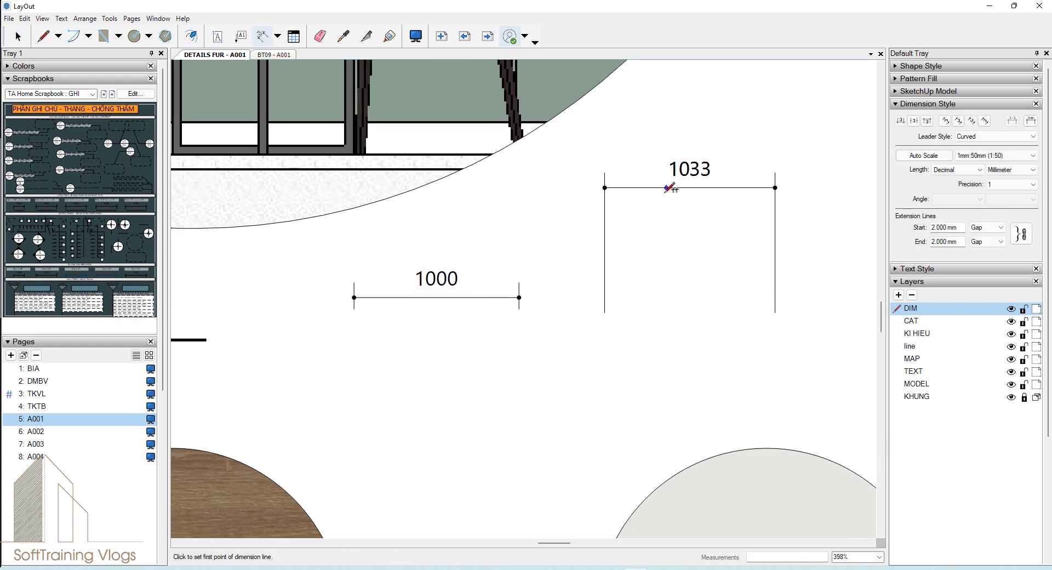
pyautogui.press('space')
# Step: Set the 1033 dimension's linked extension line value to 10 mm
pyautogui.scroll(1, 695, 279)
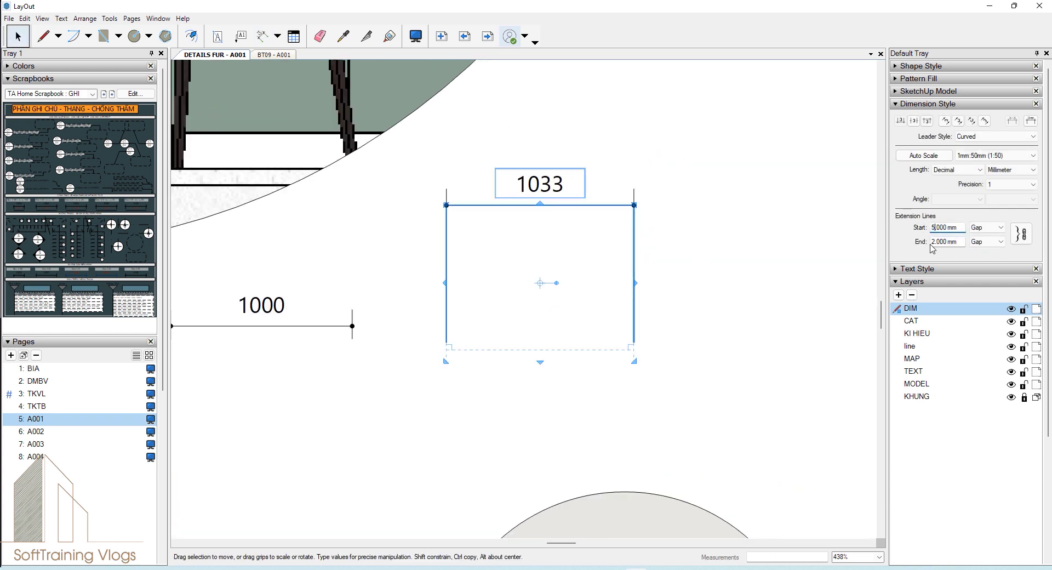
pyautogui.tripleClick(937, 242)
pyautogui.write('5')
pyautogui.press('Return')
pyautogui.write('09')
pyautogui.press('BackSpace')
pyautogui.press('Tab')
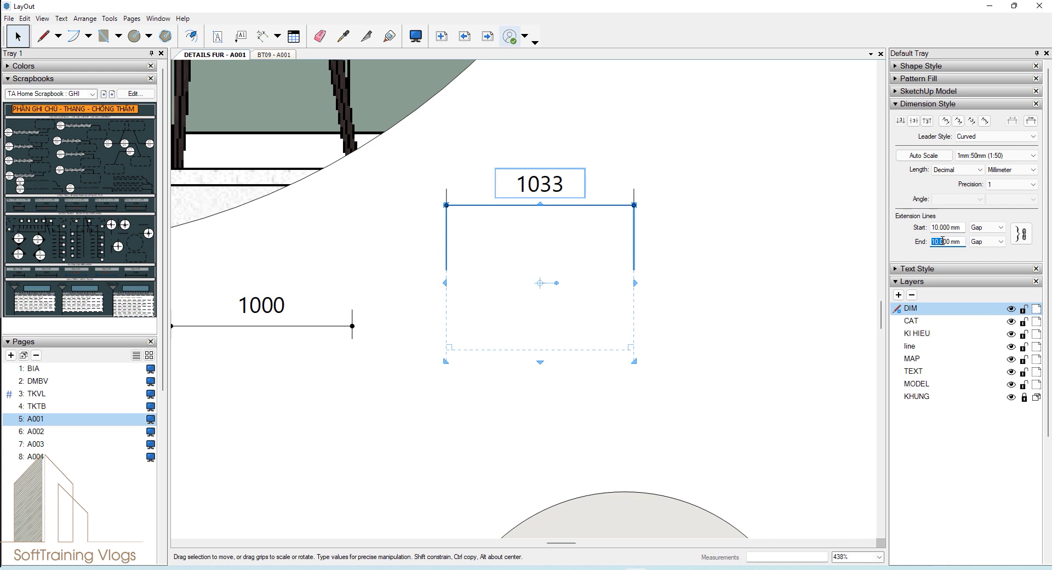
# Step: Unlink the extension values, set the start to 2 mm and measure it as a length
pyautogui.click(1019, 235)
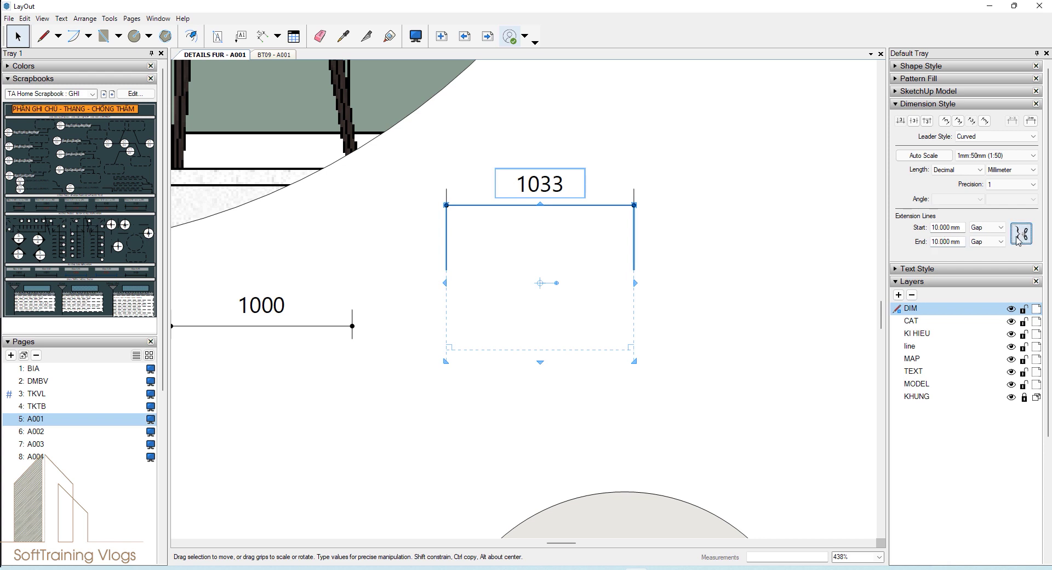
pyautogui.click(936, 228)
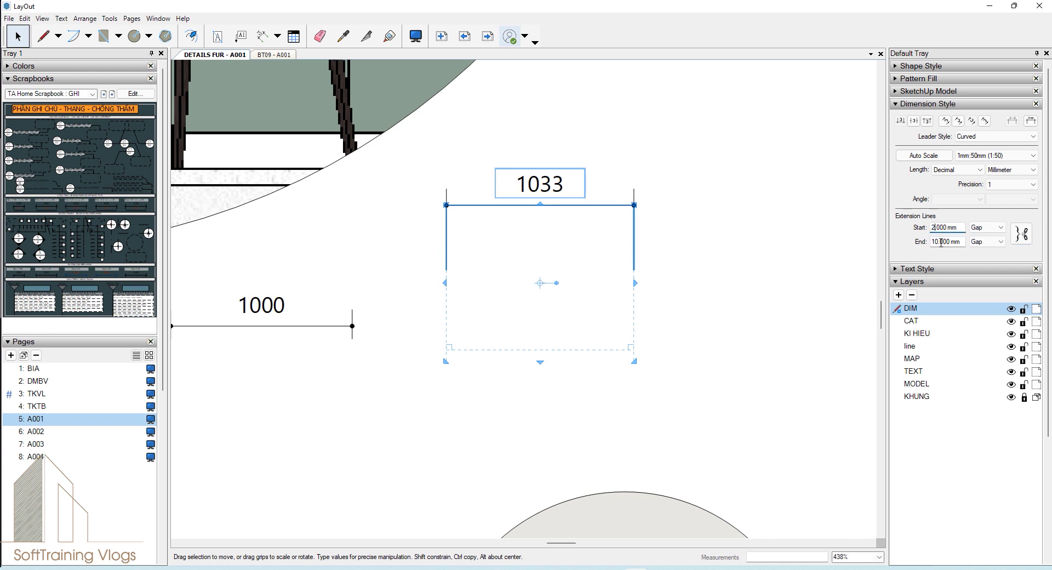
pyautogui.write('2.000')
pyautogui.click(948, 241)
pyautogui.click(999, 229)
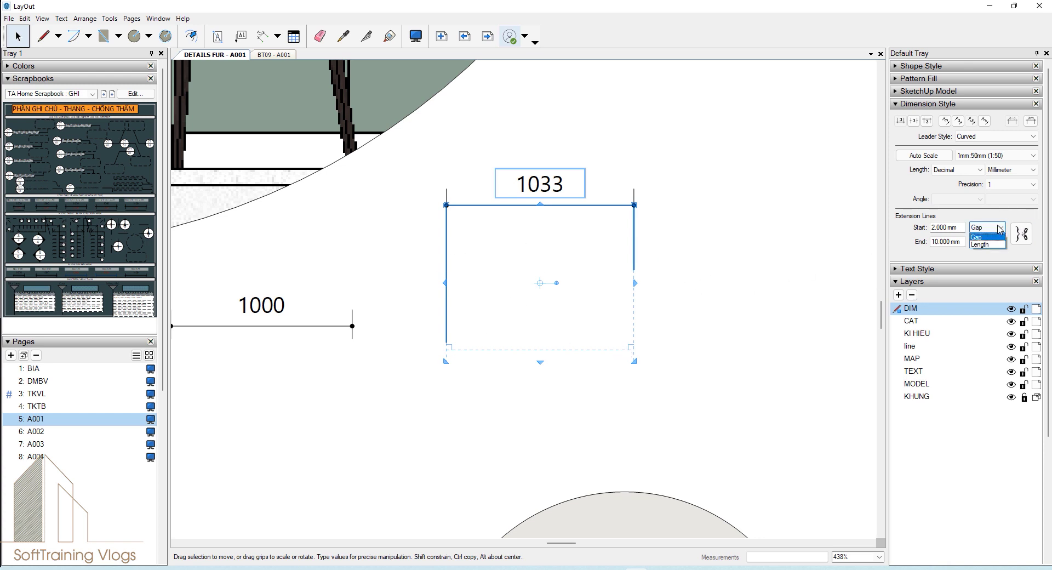
pyautogui.click(992, 247)
pyautogui.click(993, 246)
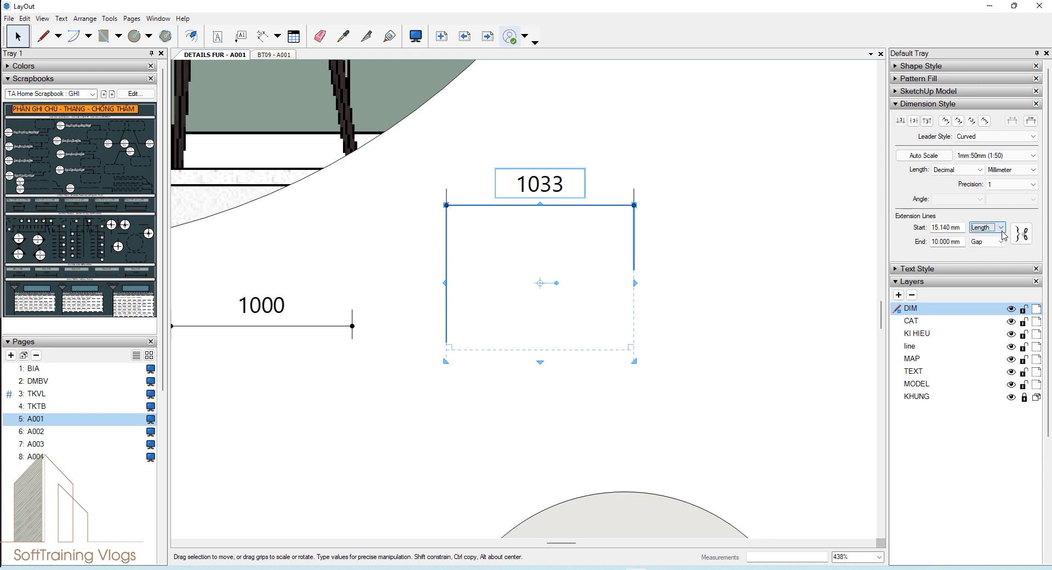
pyautogui.click(714, 292)
# Step: Zoom out and expand the Text Style settings
pyautogui.scroll(-1, 717, 288)
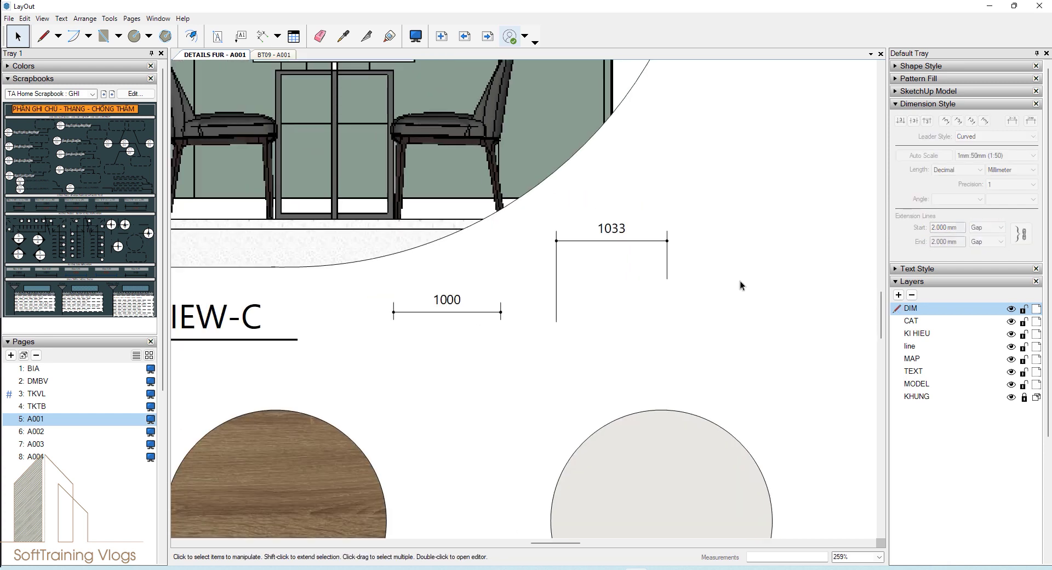
pyautogui.scroll(-1, 729, 269)
pyautogui.scroll(-1, 701, 233)
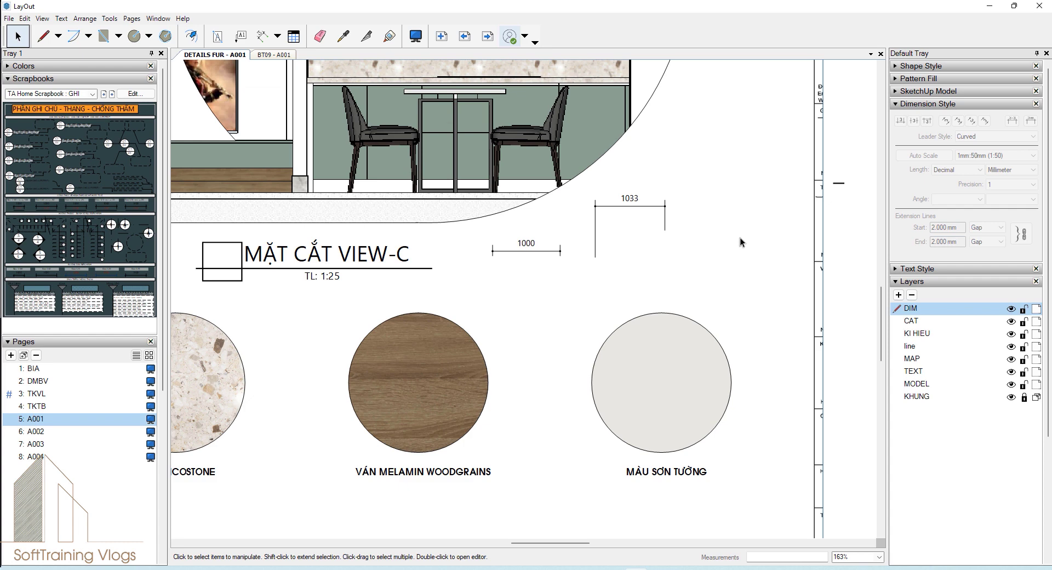
pyautogui.click(953, 268)
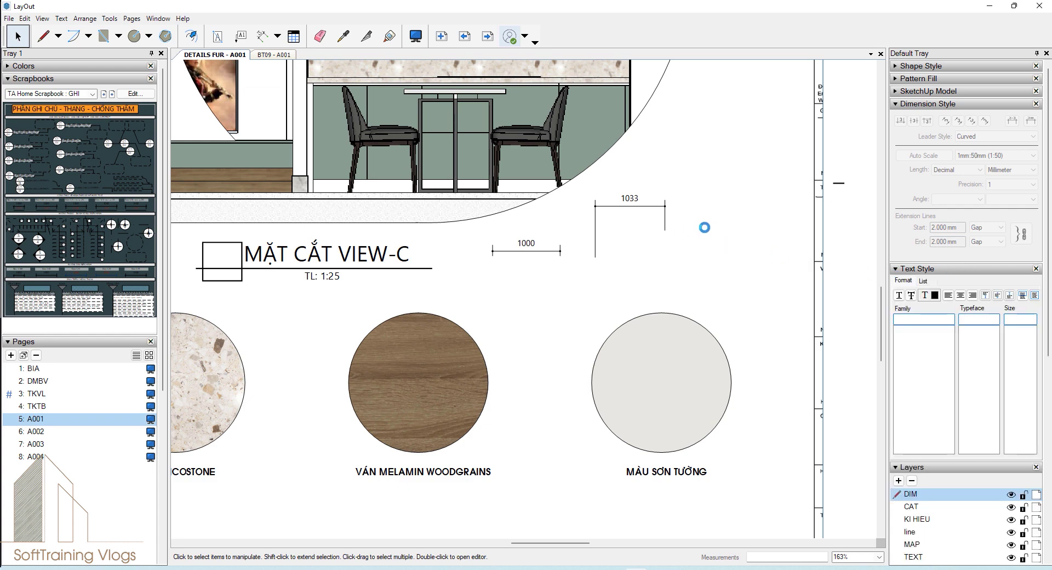
pyautogui.moveTo(705, 226); pyautogui.dragTo(683, 155, button='middle')
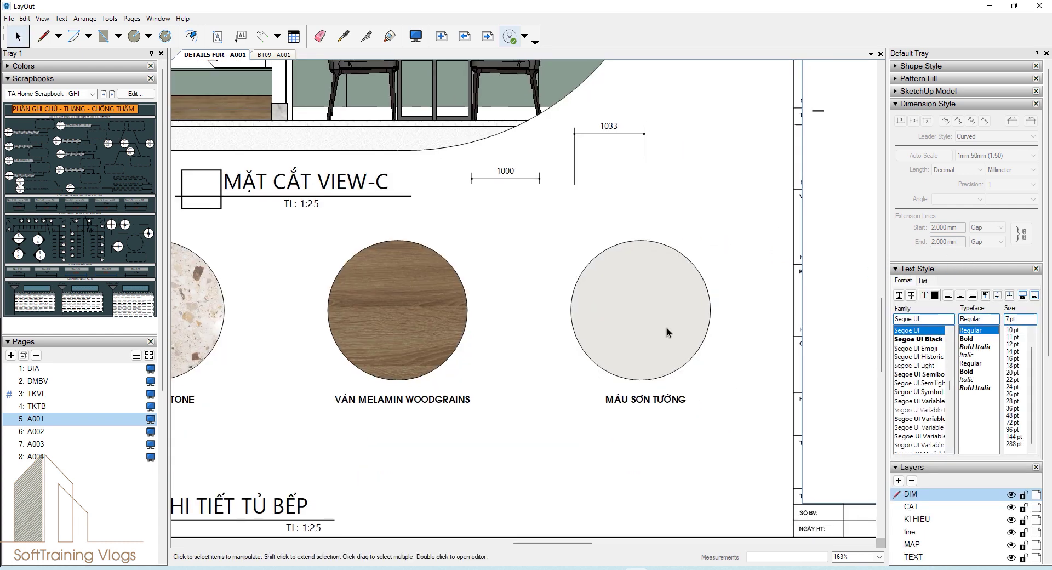
# Step: Inspect the fonts of the MÀU SƠN TƯỜNG label and MẶT CẮT VIEW-C title
pyautogui.click(631, 396)
pyautogui.click(344, 190)
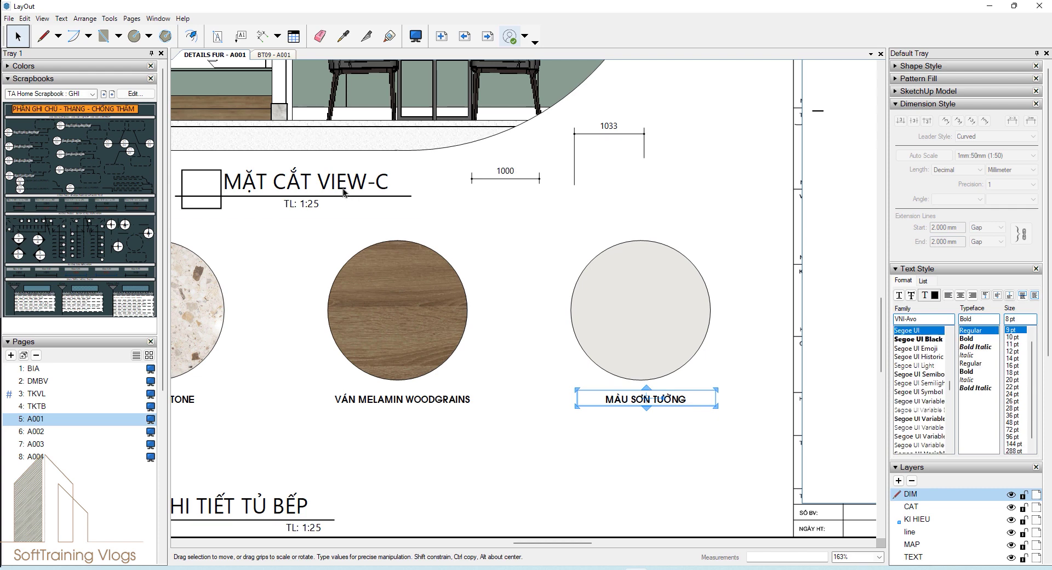
pyautogui.click(632, 407)
pyautogui.moveTo(437, 249); pyautogui.dragTo(496, 301, button='middle')
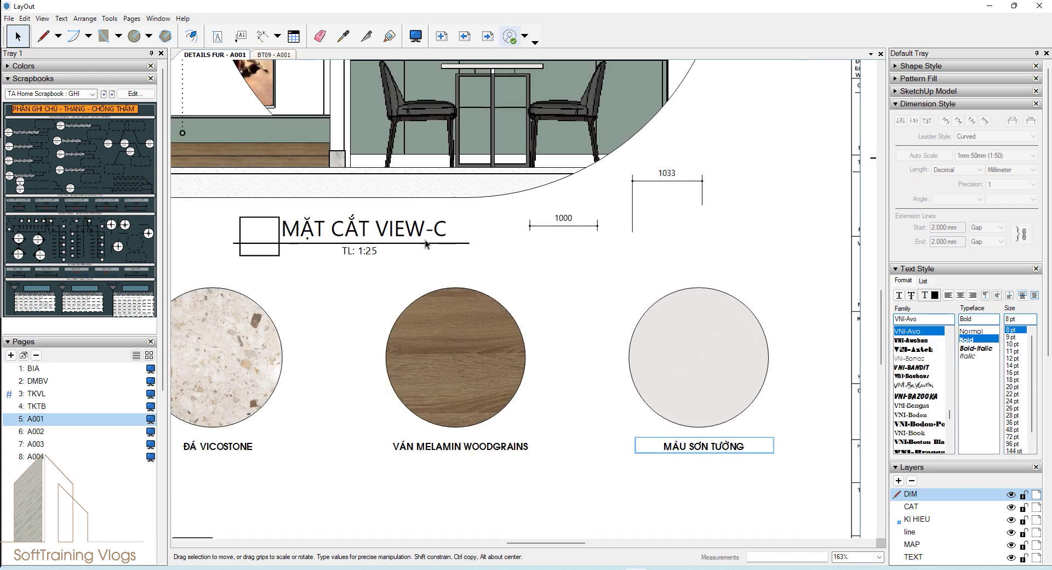
pyautogui.click(399, 220)
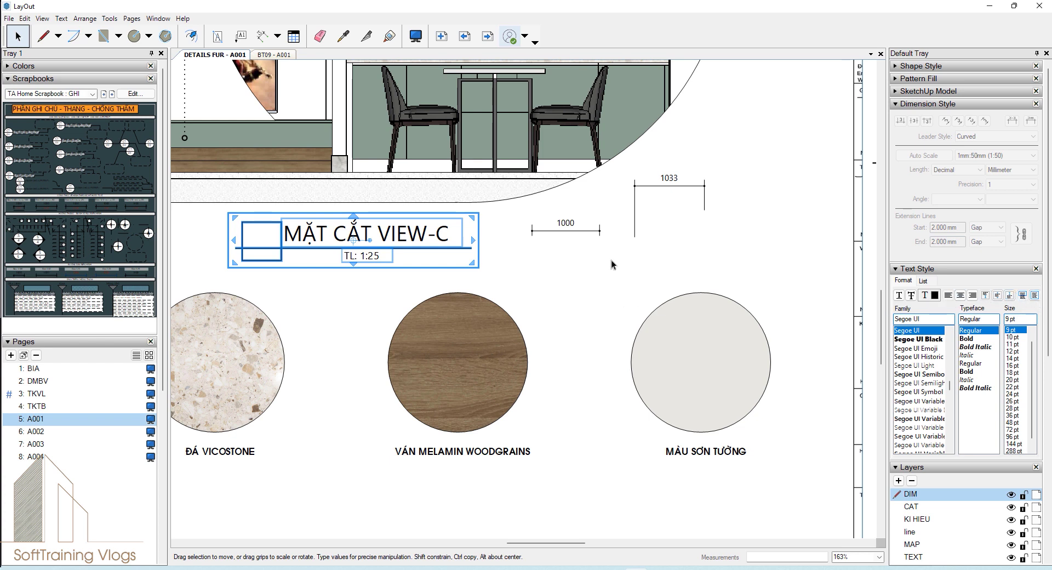
# Step: Select the 1033 dimension to show its Segoe UI Regular 7 pt text
pyautogui.scroll(1, 791, 187)
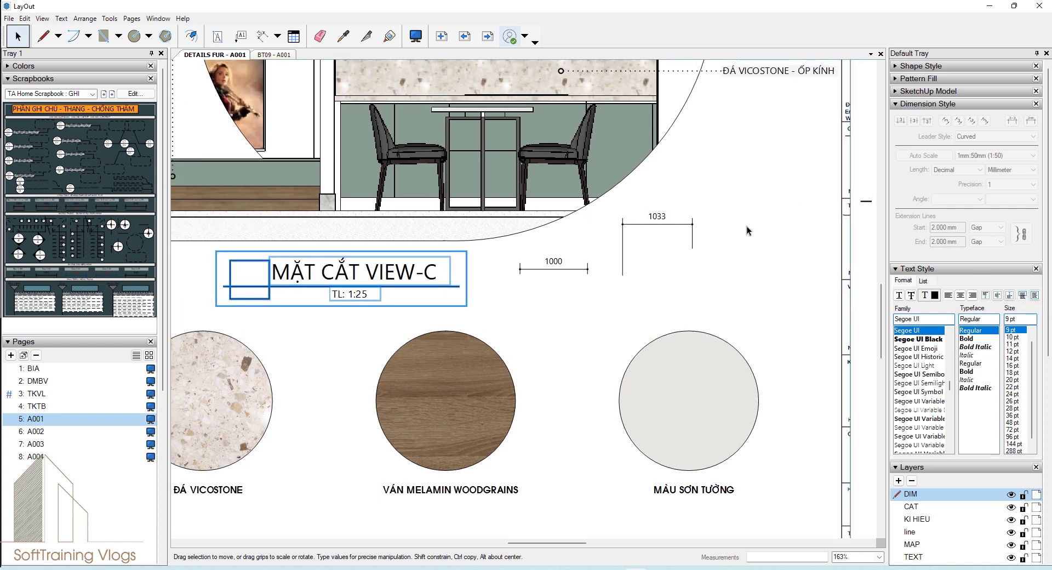
pyautogui.scroll(1, 745, 226)
pyautogui.click(728, 225)
pyautogui.click(615, 224)
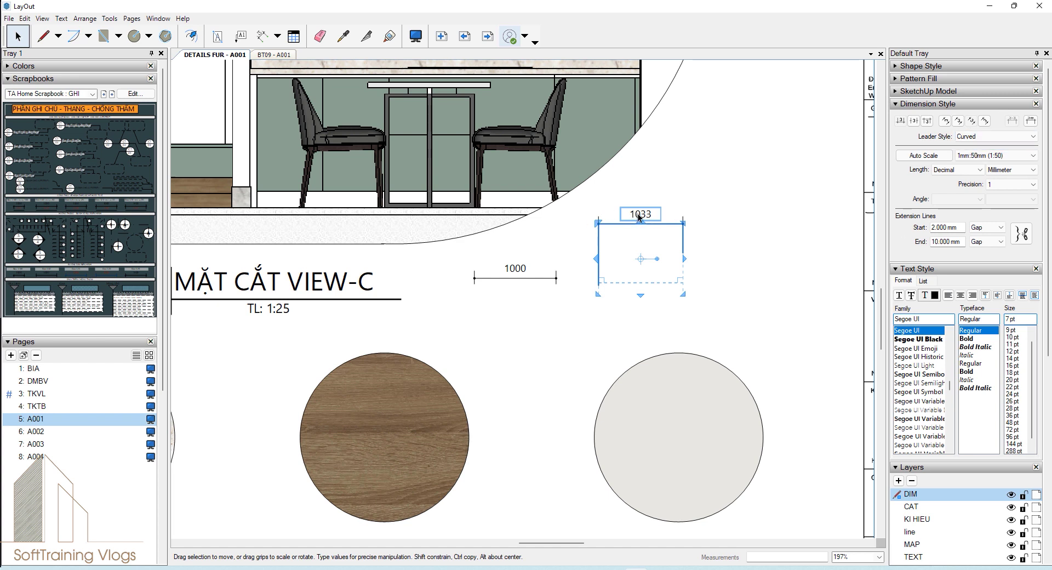
# Step: Set the 1033 dimension's text to Segoe UI Bold 14 pt
pyautogui.click(1013, 340)
pyautogui.click(1013, 358)
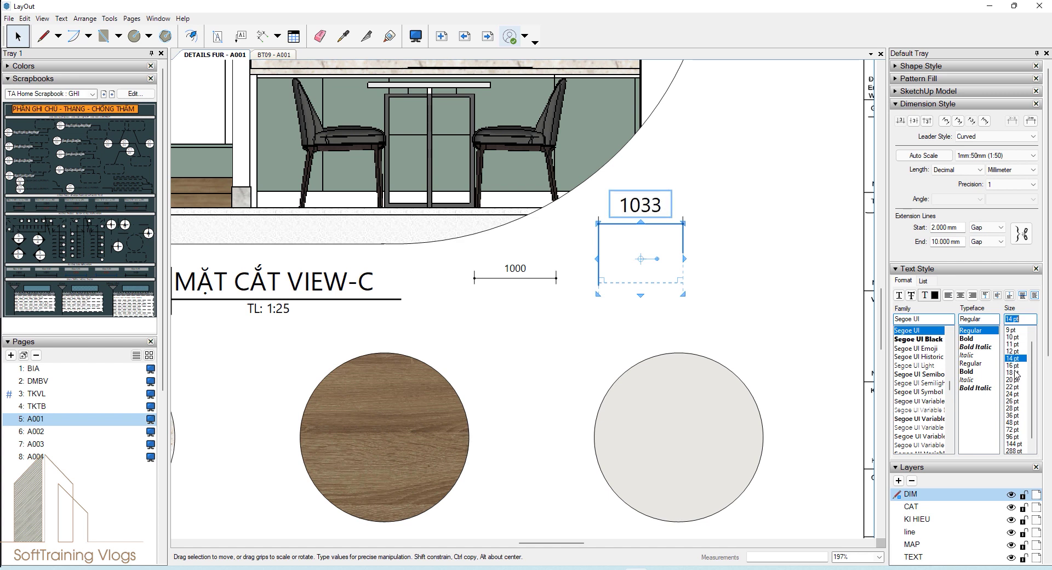
pyautogui.click(1015, 372)
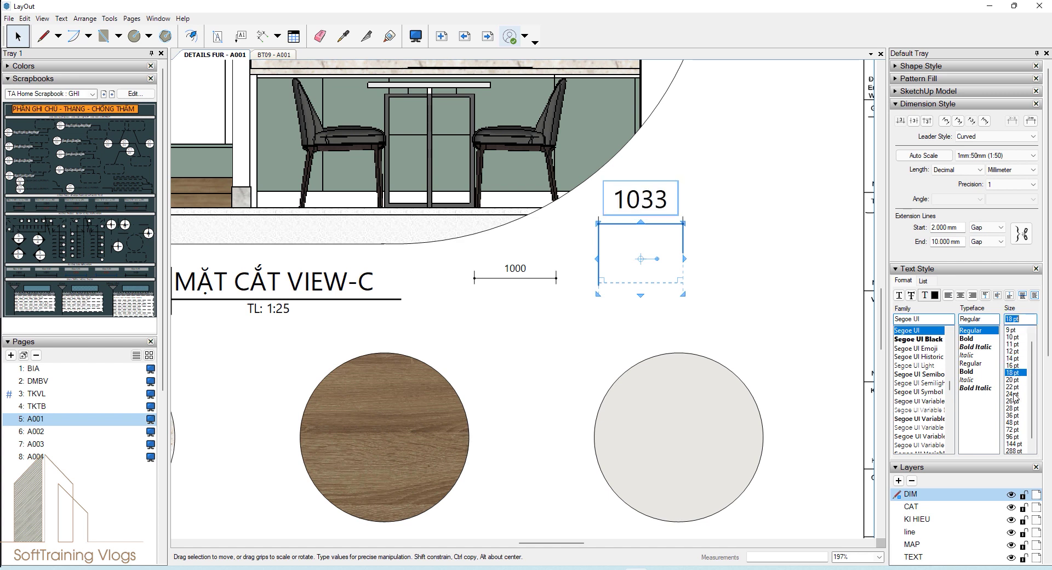
pyautogui.click(1012, 344)
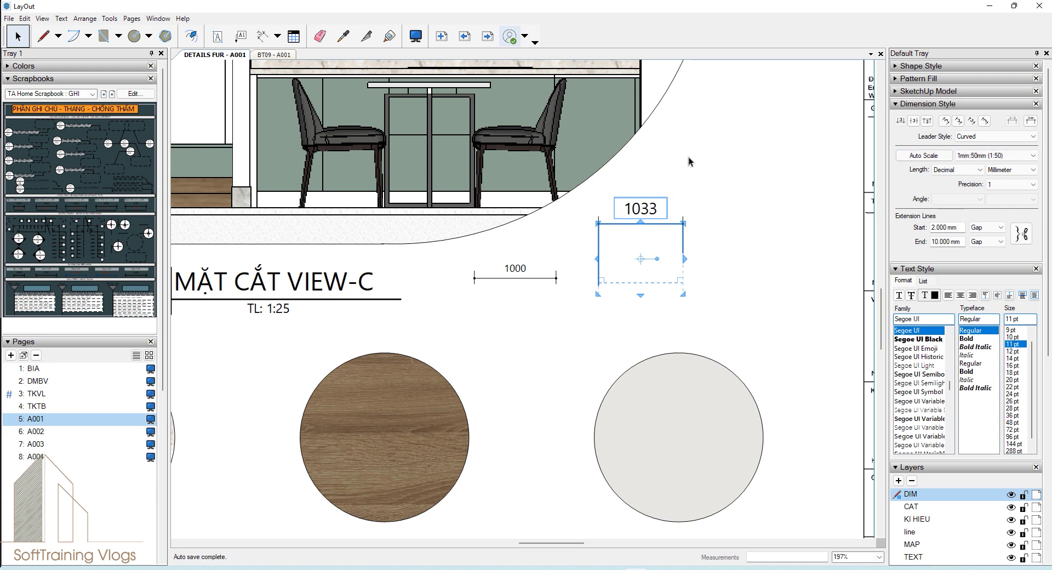
pyautogui.scroll(1, 687, 160)
pyautogui.moveTo(682, 192); pyautogui.dragTo(675, 196, button='middle')
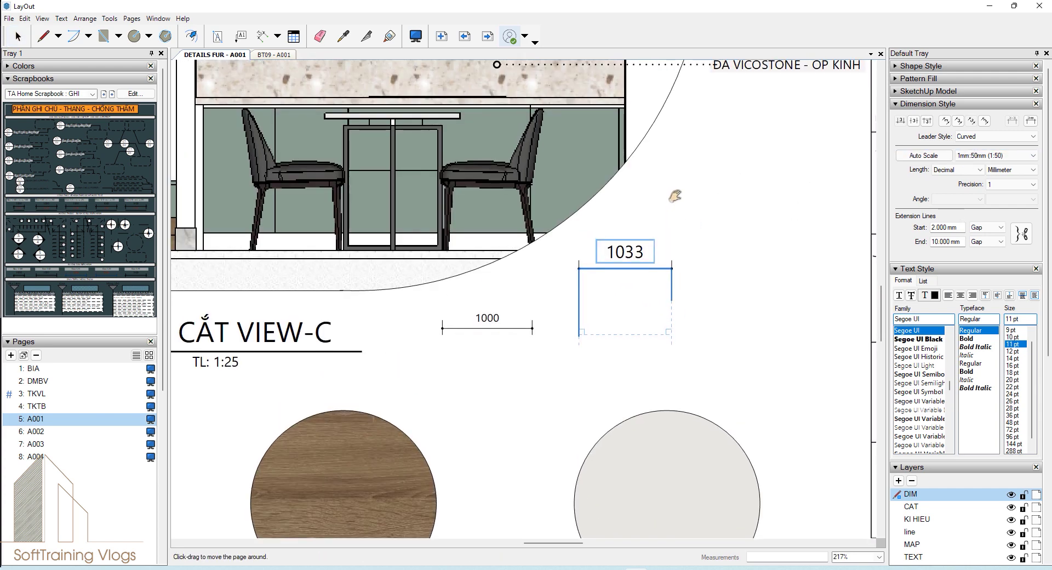
pyautogui.press('space')
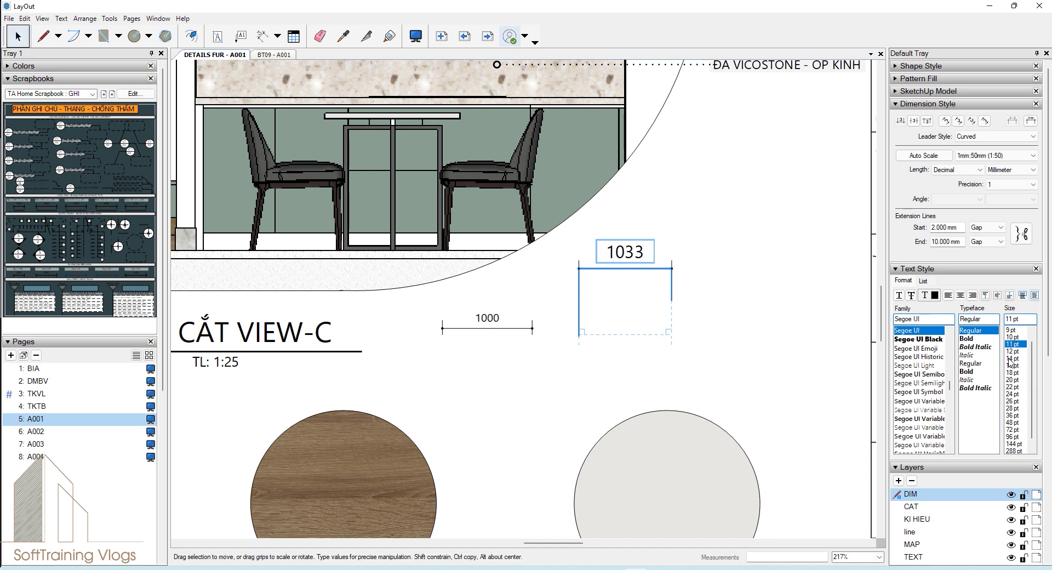
pyautogui.click(967, 338)
pyautogui.click(975, 346)
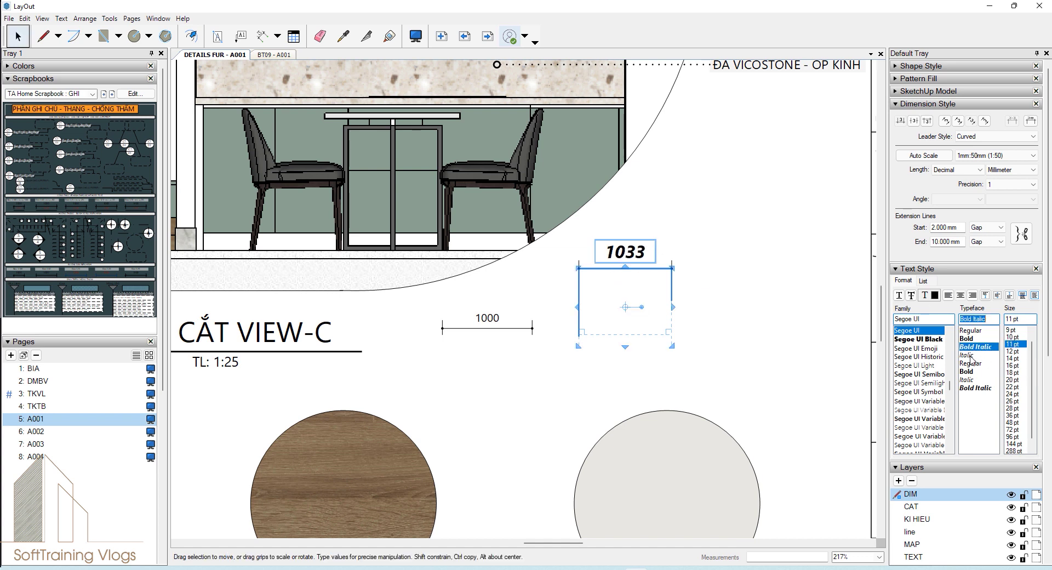
pyautogui.click(1013, 372)
pyautogui.click(967, 339)
pyautogui.click(1012, 357)
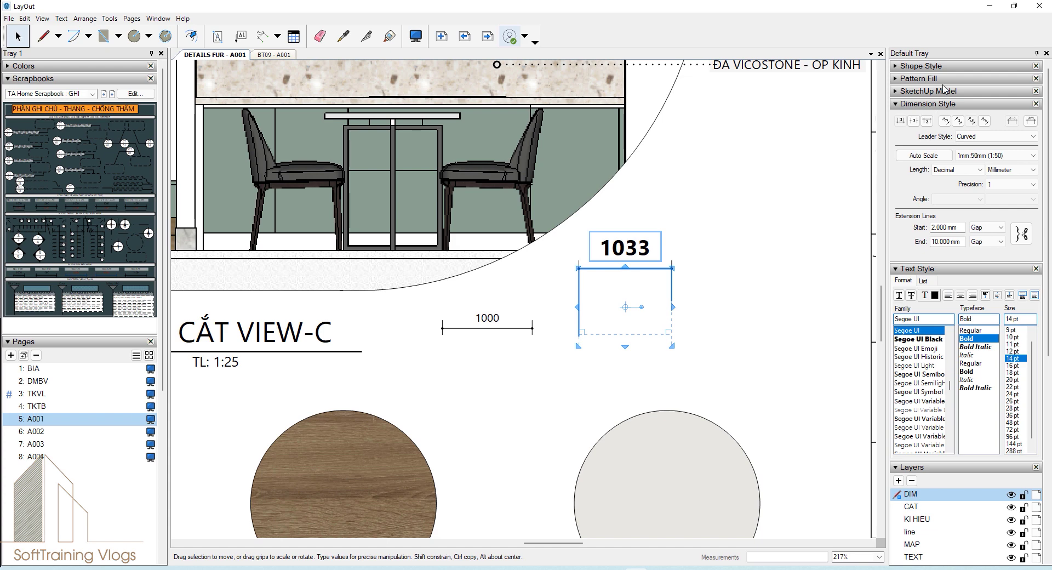
# Step: Thicken the 1033 dimension's stroke to 1.50 pt
pyautogui.click(945, 67)
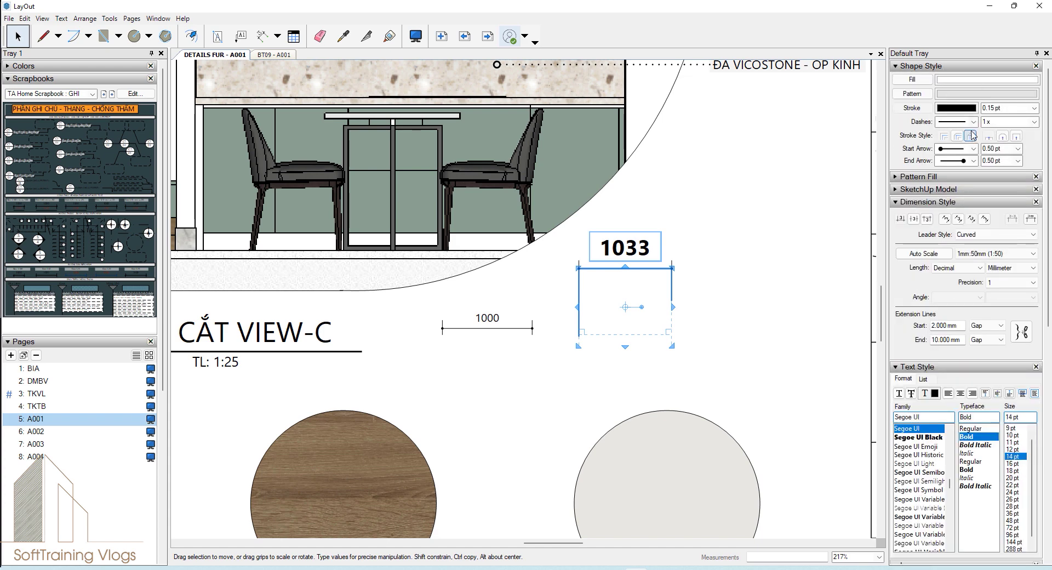
pyautogui.click(1034, 108)
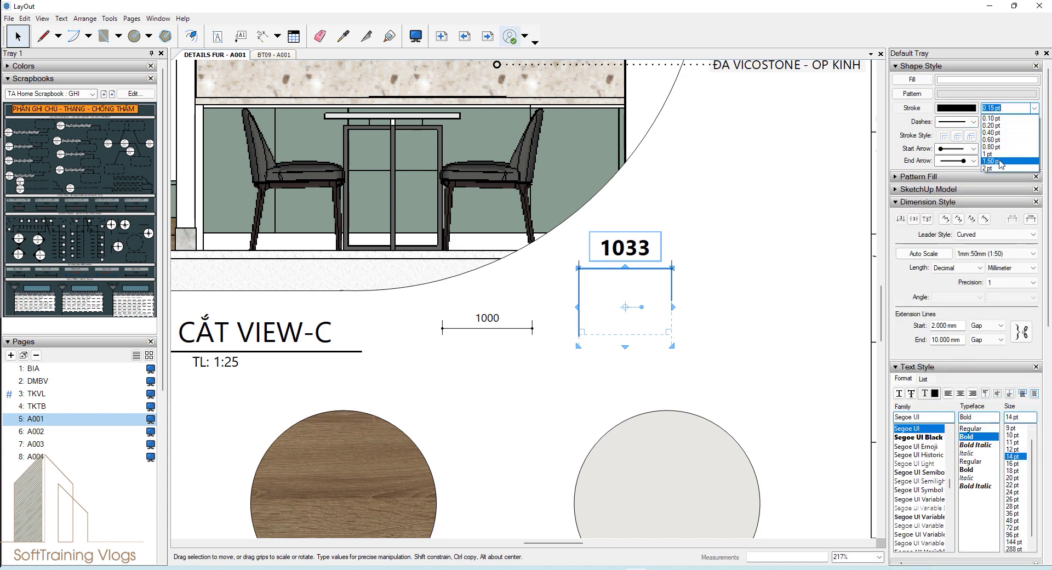
pyautogui.click(986, 164)
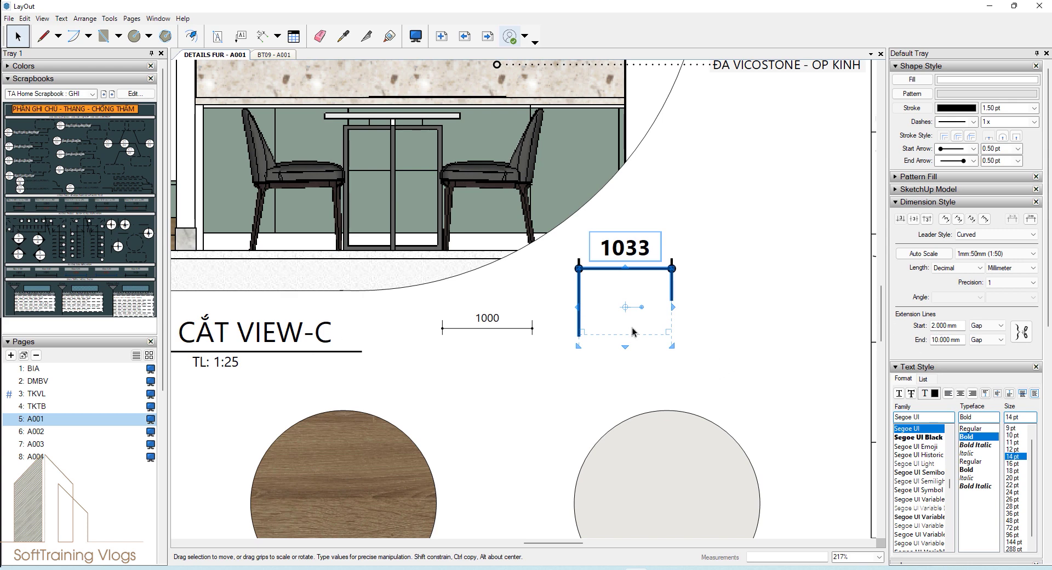
pyautogui.scroll(-2, 512, 298)
pyautogui.scroll(-1, 512, 299)
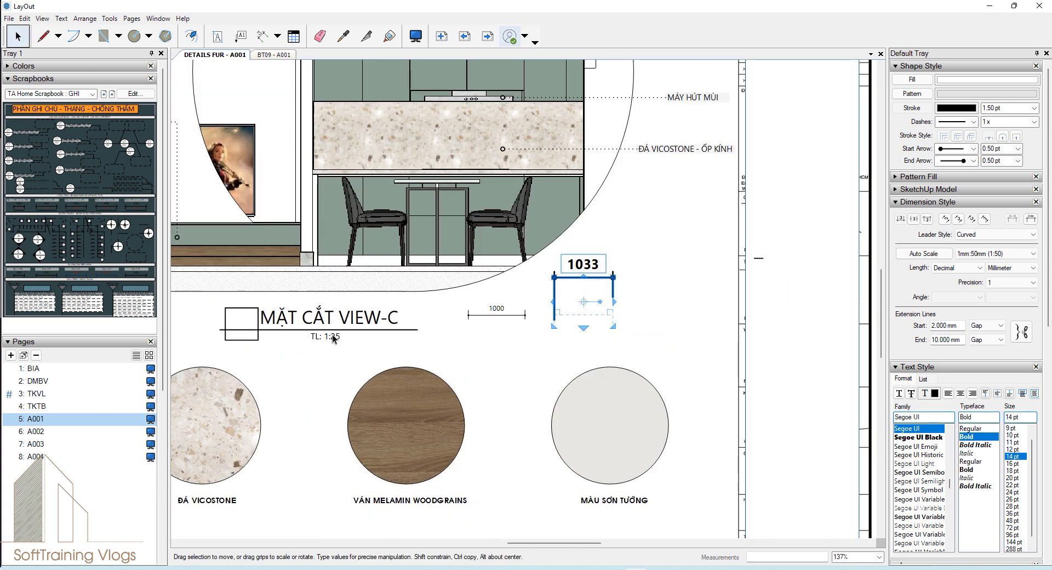
# Step: In the title group, try an outline and wood pattern on the title box, then remove both
pyautogui.doubleClick(366, 322)
pyautogui.scroll(2, 367, 317)
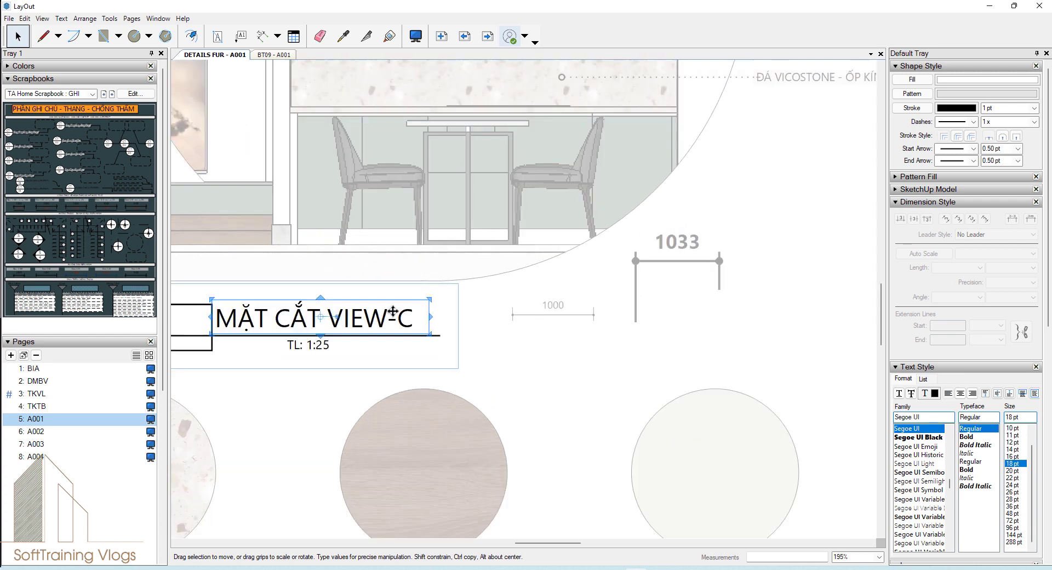
pyautogui.click(911, 107)
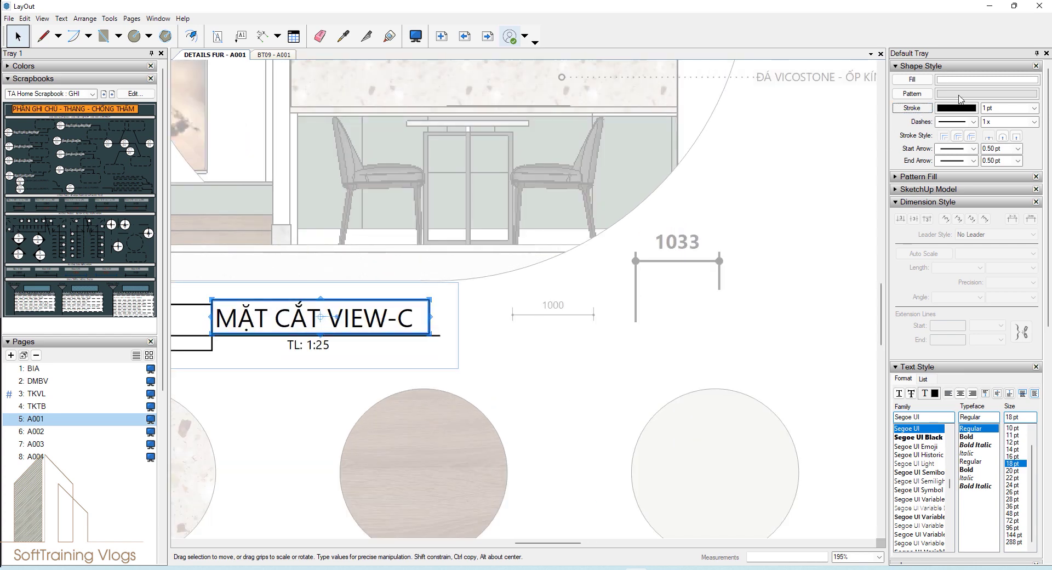
pyautogui.click(913, 95)
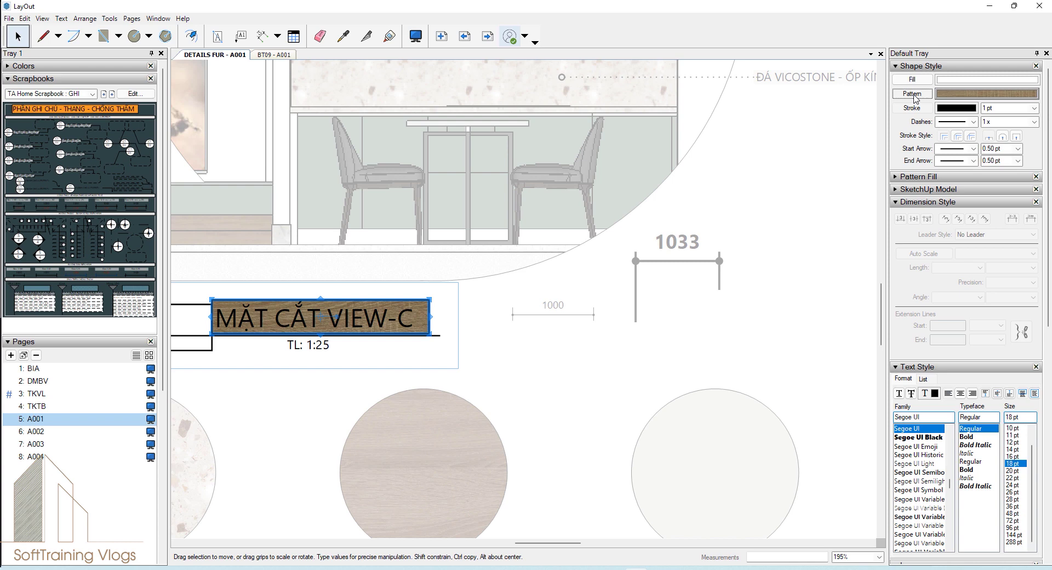
pyautogui.click(912, 94)
pyautogui.click(911, 107)
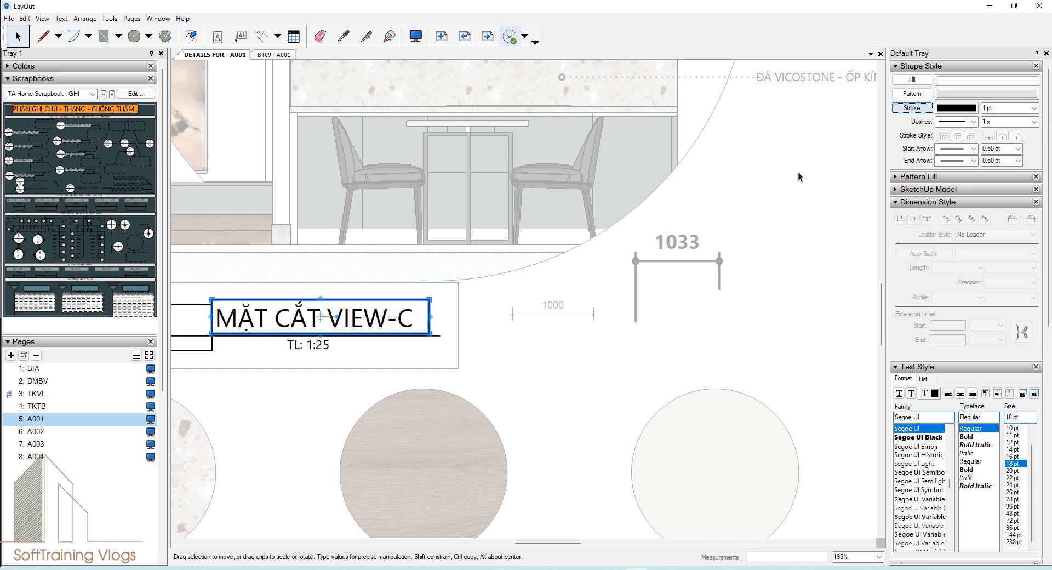
pyautogui.click(799, 173)
pyautogui.scroll(-2, 715, 237)
pyautogui.scroll(-1, 727, 207)
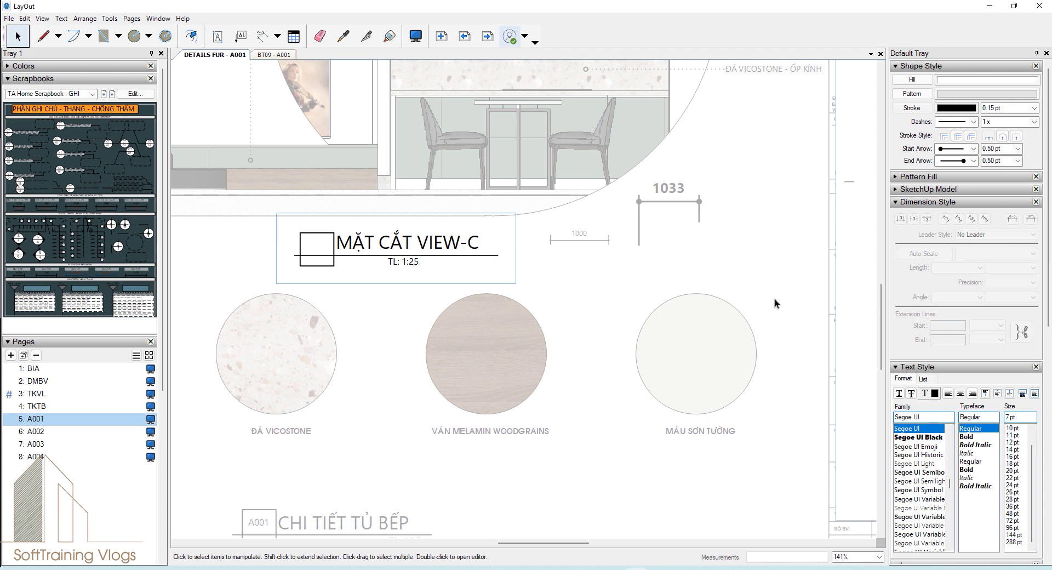
# Step: Make the MẶT CẮT VIEW-C title Bold Italic at 11 pt
pyautogui.click(437, 246)
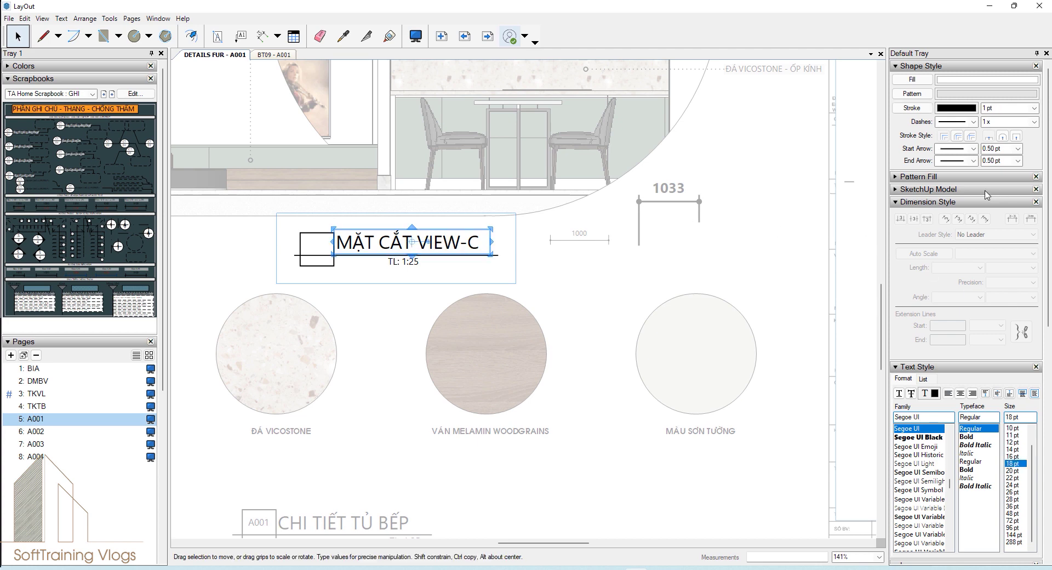
pyautogui.click(960, 202)
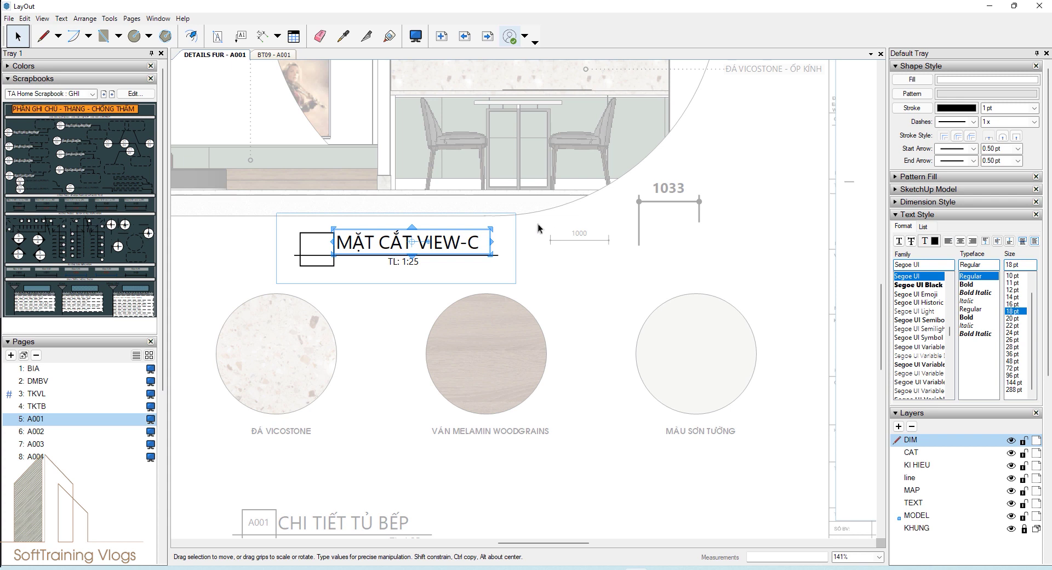
pyautogui.click(975, 292)
pyautogui.moveTo(1013, 382); pyautogui.dragTo(1011, 288)
pyautogui.click(1011, 282)
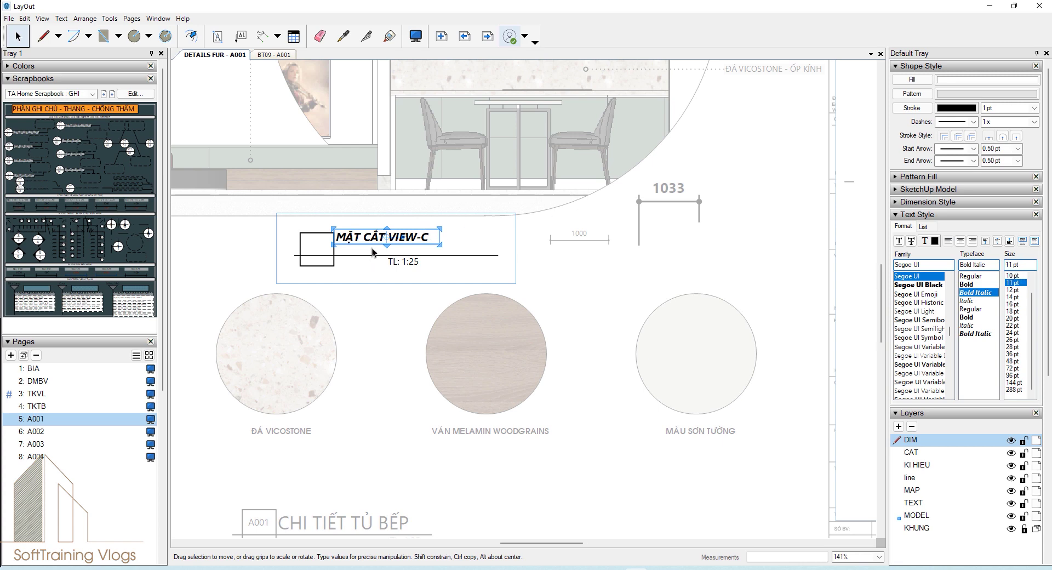
pyautogui.scroll(3, 374, 253)
pyautogui.scroll(2, 405, 252)
pyautogui.press('space')
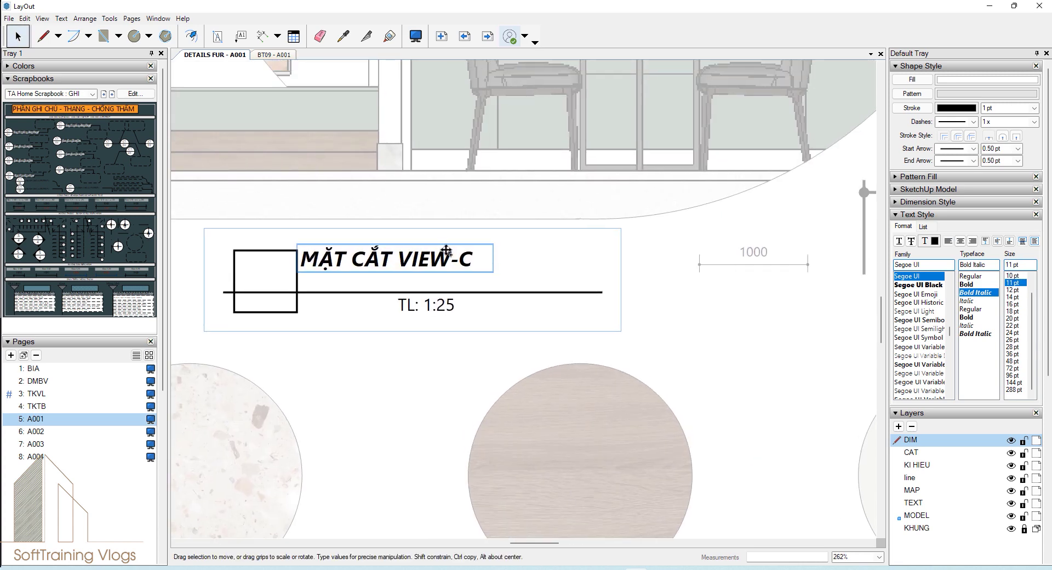
pyautogui.hotkey('ctrl', 'b')
pyautogui.hotkey('ctrl', 'b')
pyautogui.hotkey('ctrl', 'b')
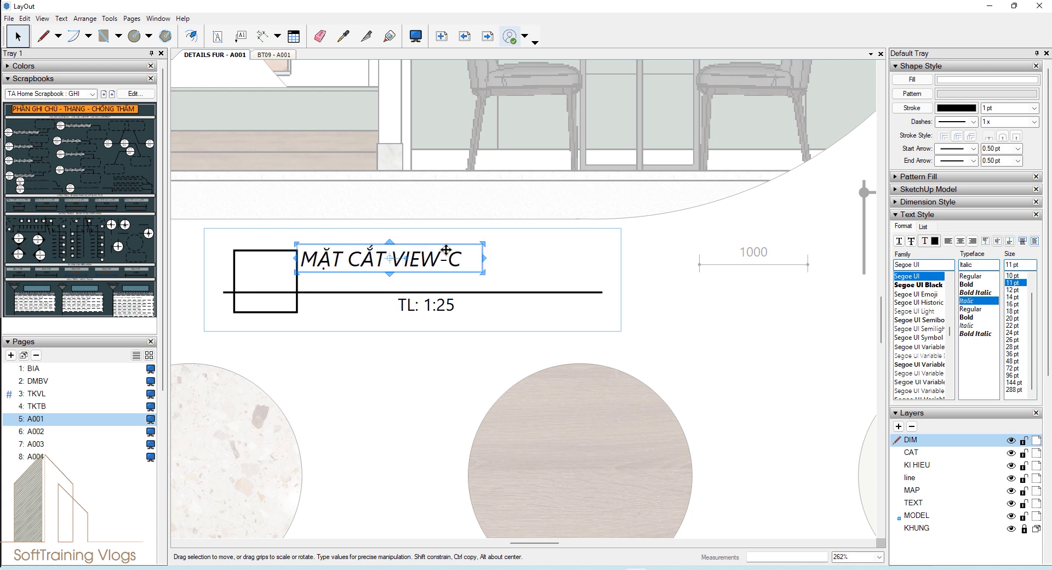
pyautogui.hotkey('ctrl', 'b')
pyautogui.hotkey('ctrl', 'b')
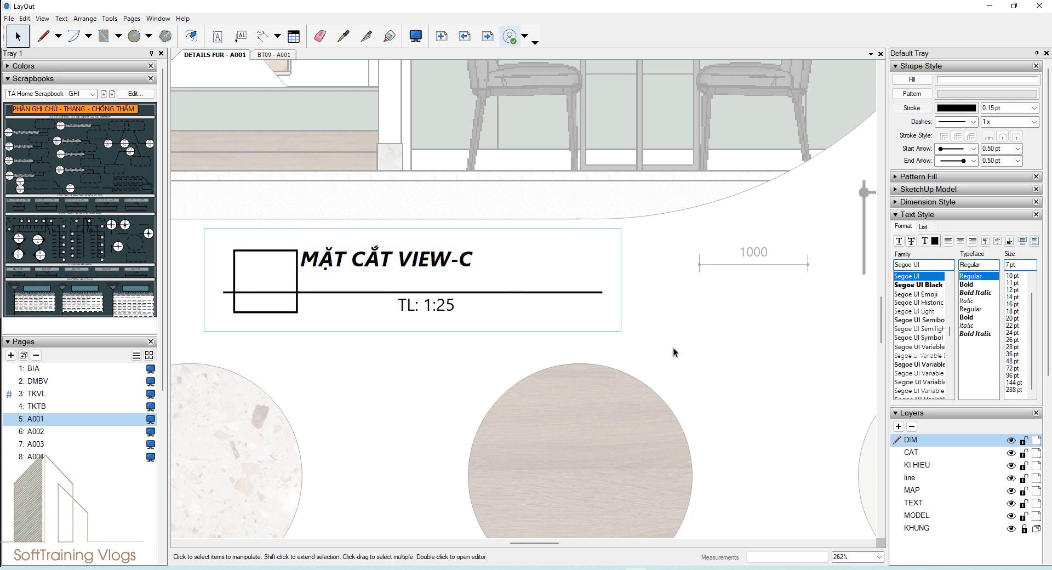
pyautogui.hotkey('ctrl', 'b')
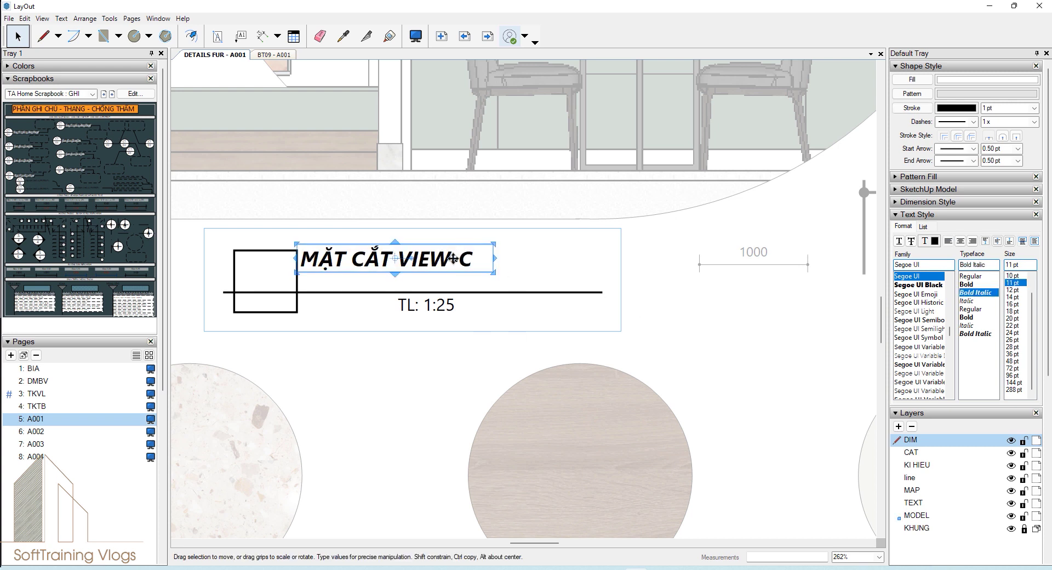
# Step: Nudge the title slightly down and right, then exit the title group
pyautogui.moveTo(452, 255); pyautogui.dragTo(460, 281)
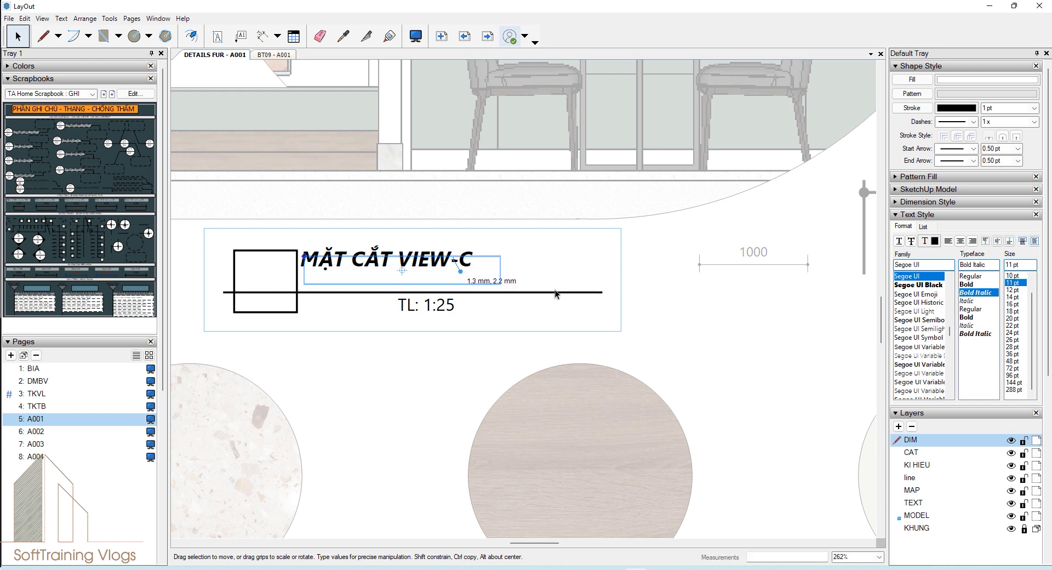
pyautogui.click(772, 332)
pyautogui.click(729, 333)
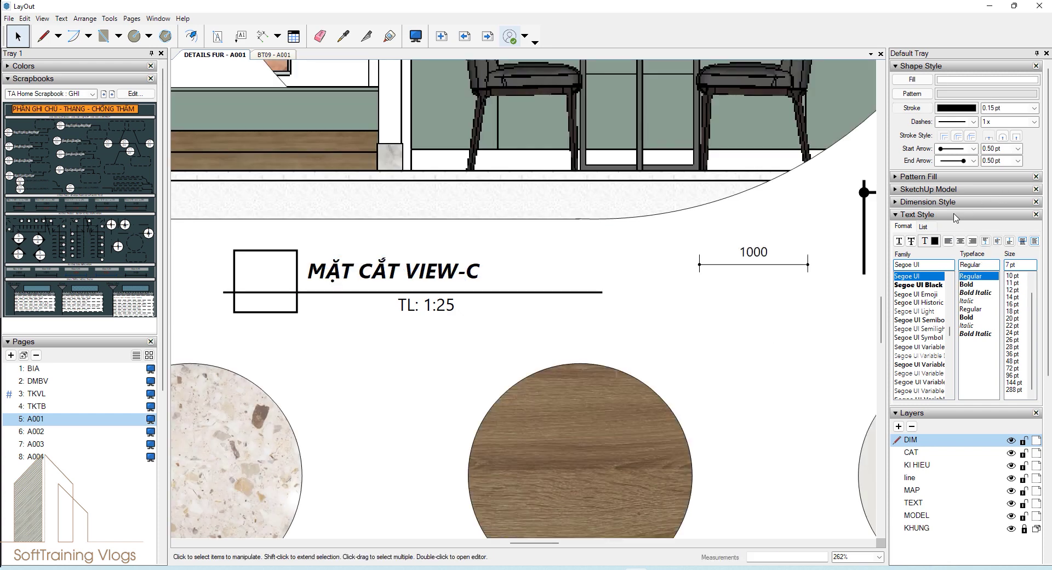
pyautogui.click(954, 215)
pyautogui.click(931, 67)
pyautogui.scroll(-2, 631, 241)
# Step: Zoom out over sheet A001, visit page A002, then switch to the BT09 document
pyautogui.scroll(-1, 631, 241)
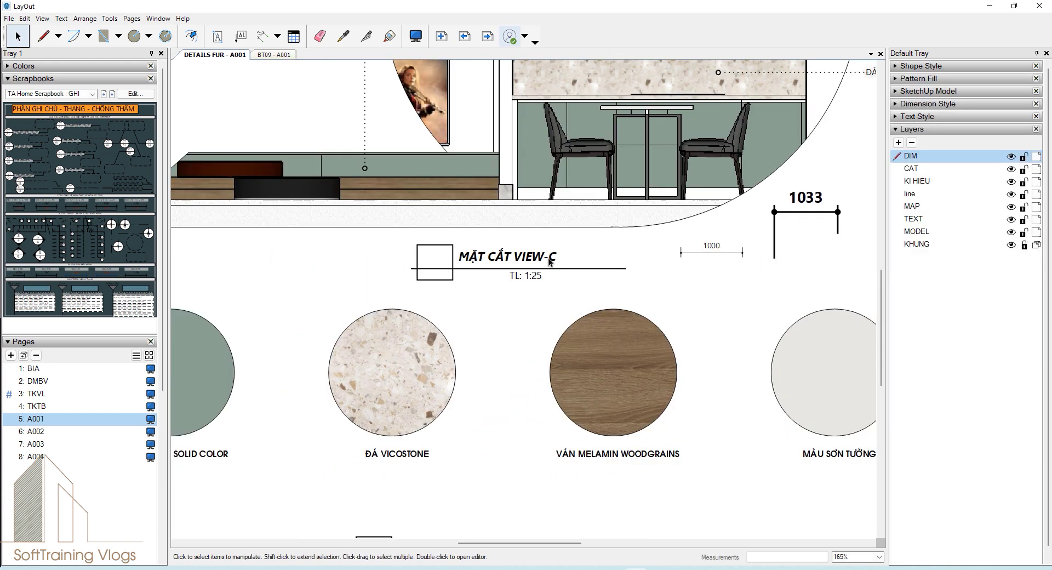
pyautogui.scroll(-2, 631, 241)
pyautogui.scroll(-1, 631, 241)
pyautogui.moveTo(622, 204); pyautogui.dragTo(595, 181, button='middle')
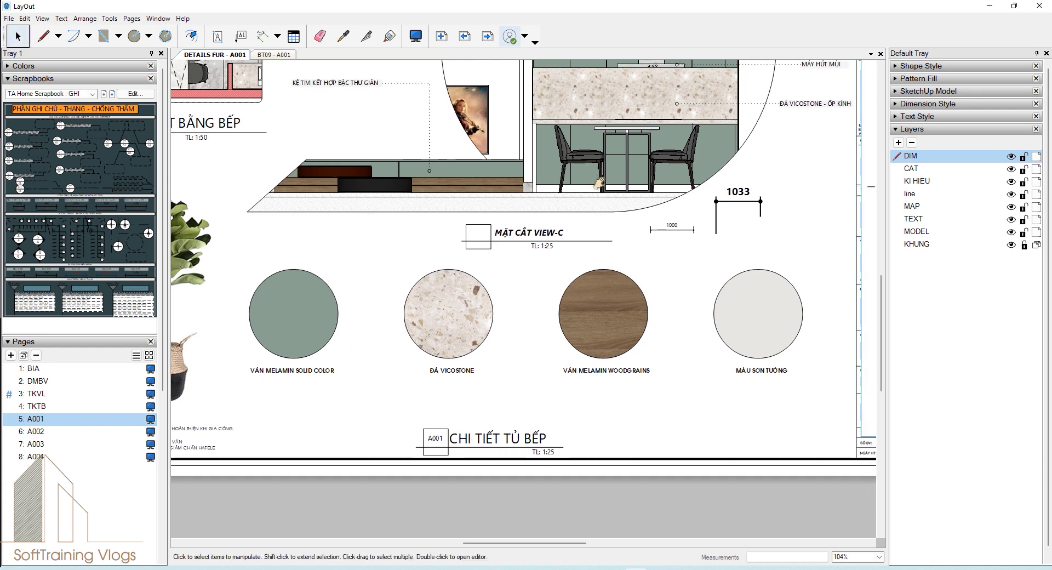
pyautogui.moveTo(663, 210); pyautogui.dragTo(528, 278, button='middle')
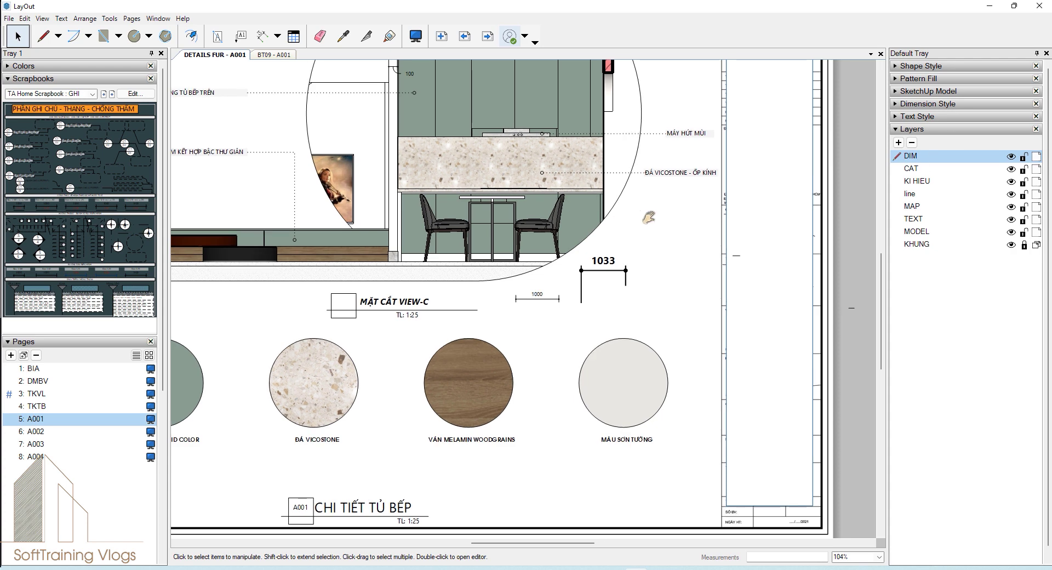
pyautogui.scroll(-3, 598, 200)
pyautogui.moveTo(615, 215); pyautogui.dragTo(597, 214, button='middle')
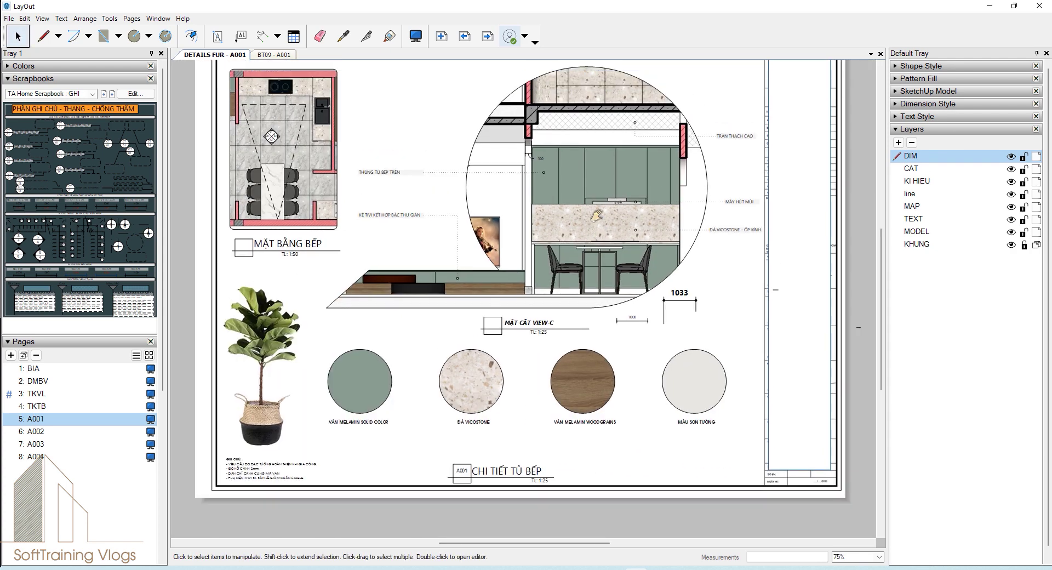
pyautogui.click(36, 429)
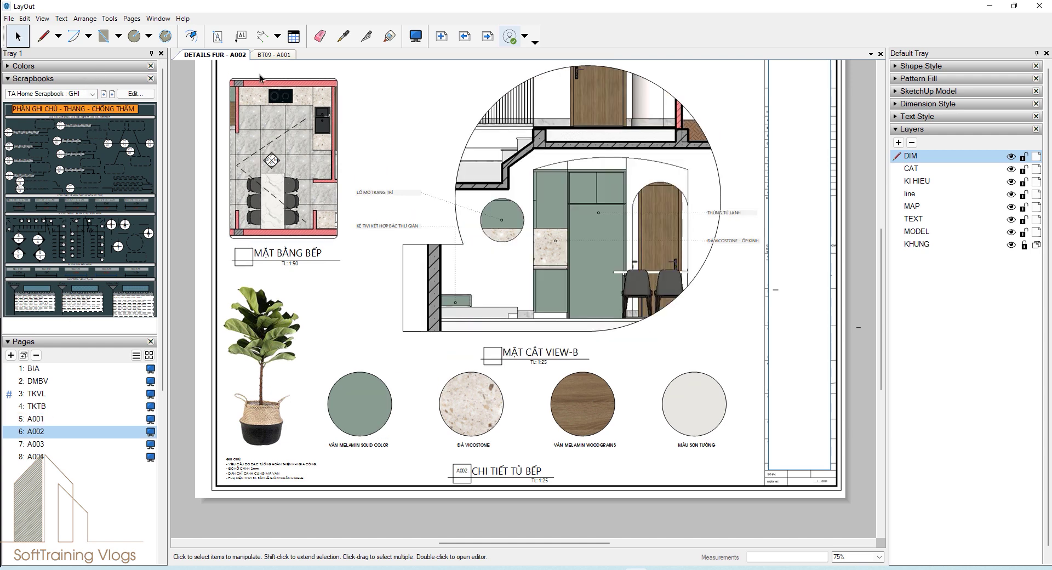
pyautogui.click(276, 55)
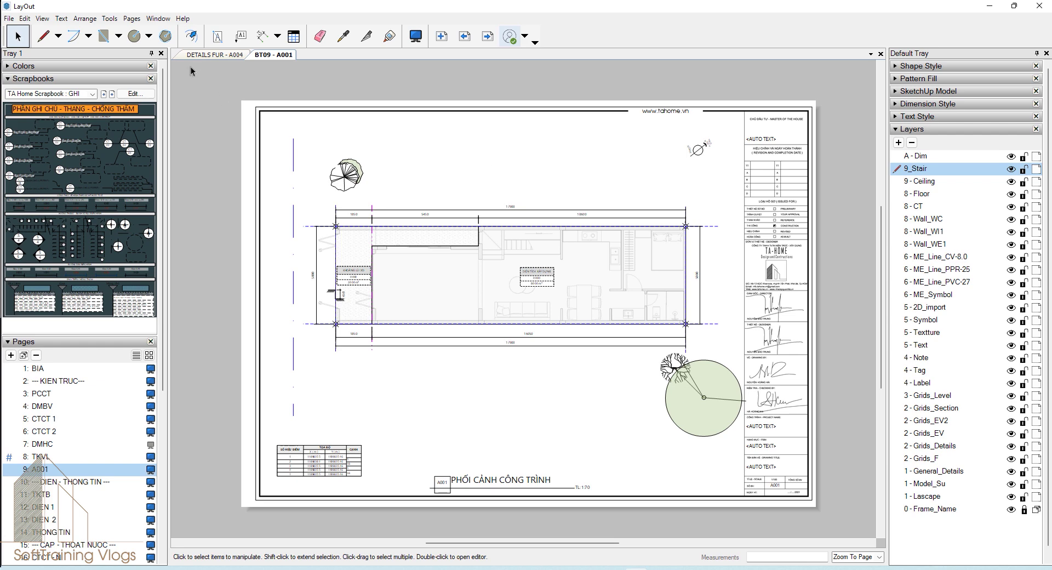
# Step: In DETAILS FUR, add blank Page 9, then add and delete a trial layer
pyautogui.click(211, 55)
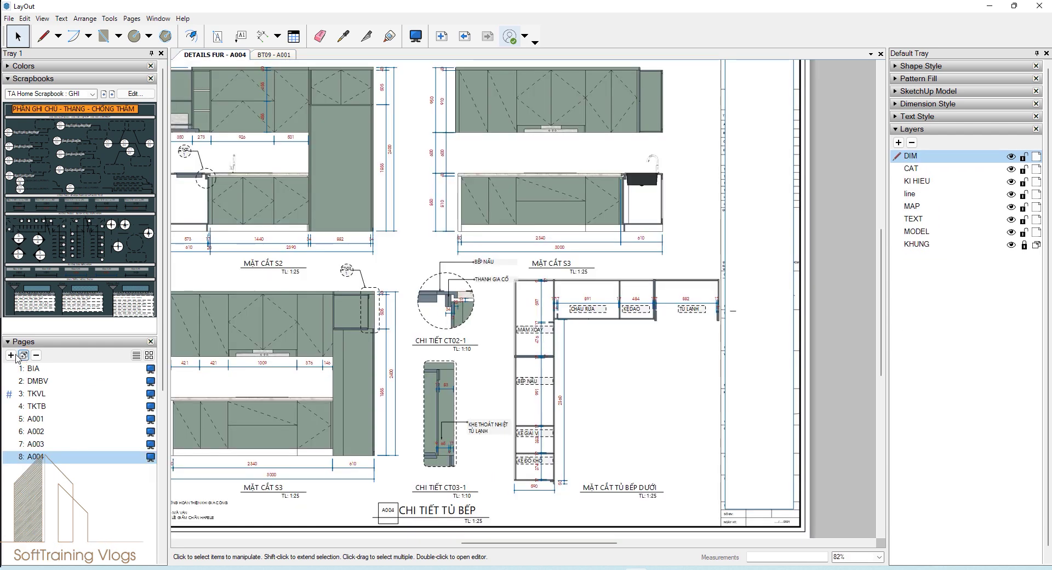
pyautogui.click(11, 355)
pyautogui.scroll(-1, 581, 233)
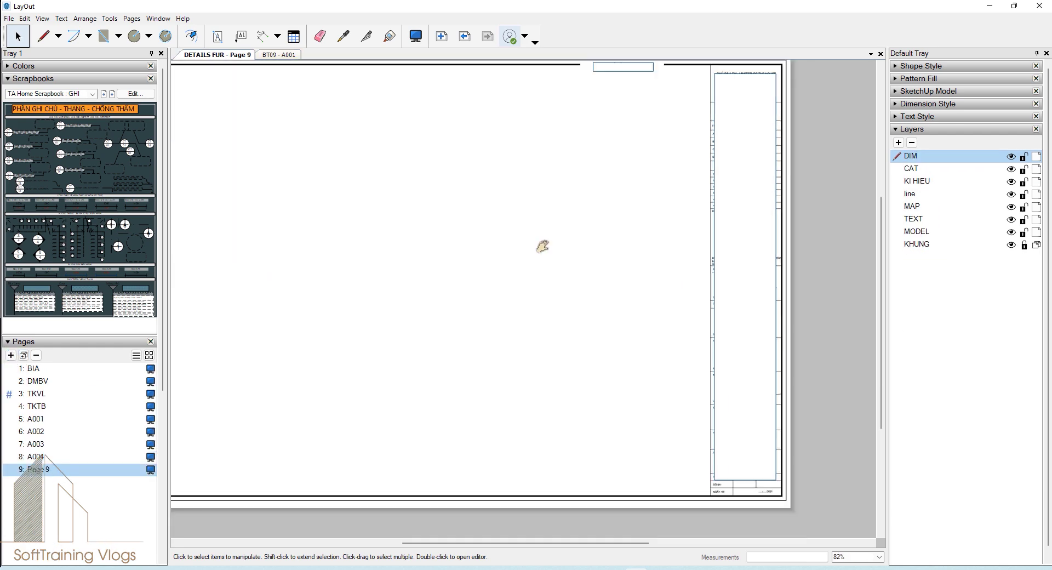
pyautogui.scroll(-2, 542, 244)
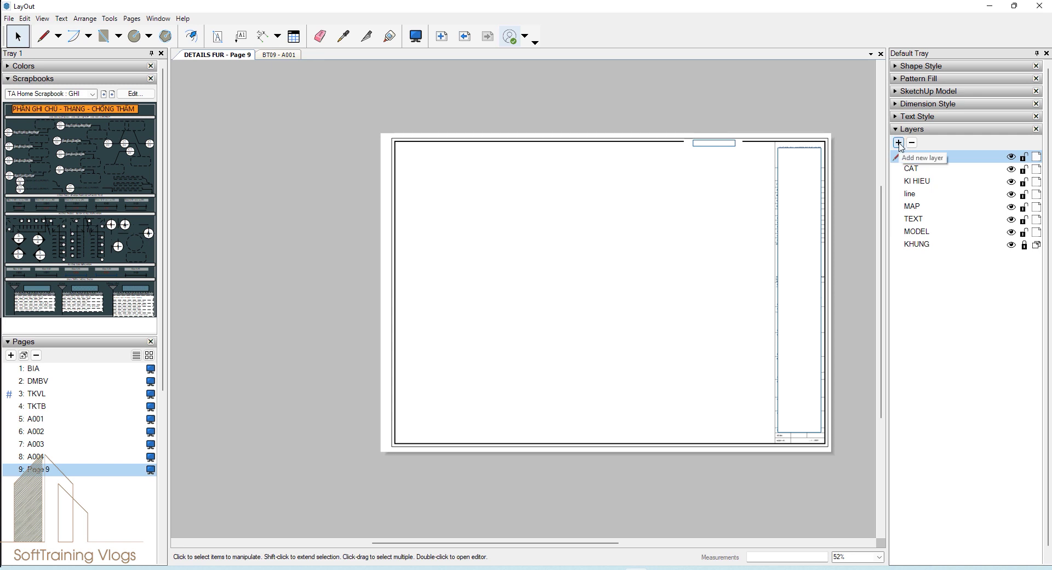
pyautogui.click(899, 143)
pyautogui.click(911, 142)
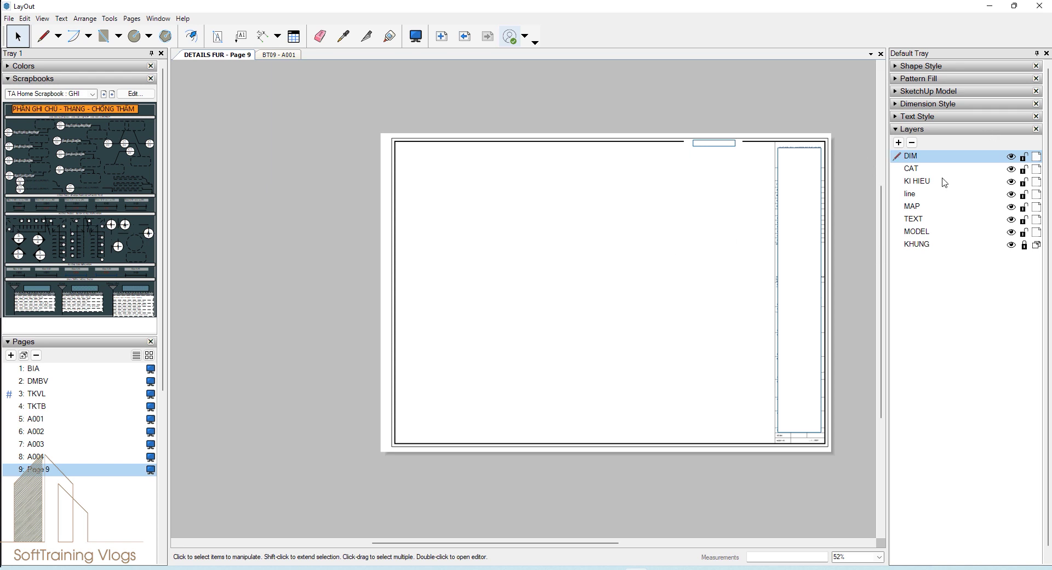
pyautogui.click(112, 48)
# Step: Draw a tall narrow rectangle near Page 9's upper-left corner and move it to the MAP layer
pyautogui.click(438, 181)
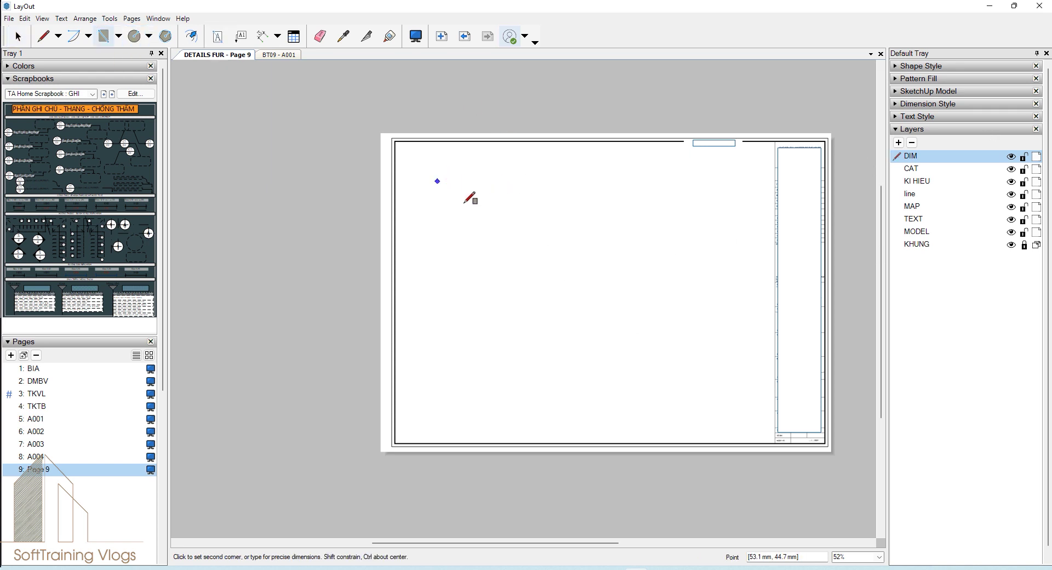
pyautogui.click(469, 237)
pyautogui.scroll(1, 467, 279)
pyautogui.scroll(1, 467, 280)
pyautogui.press('space')
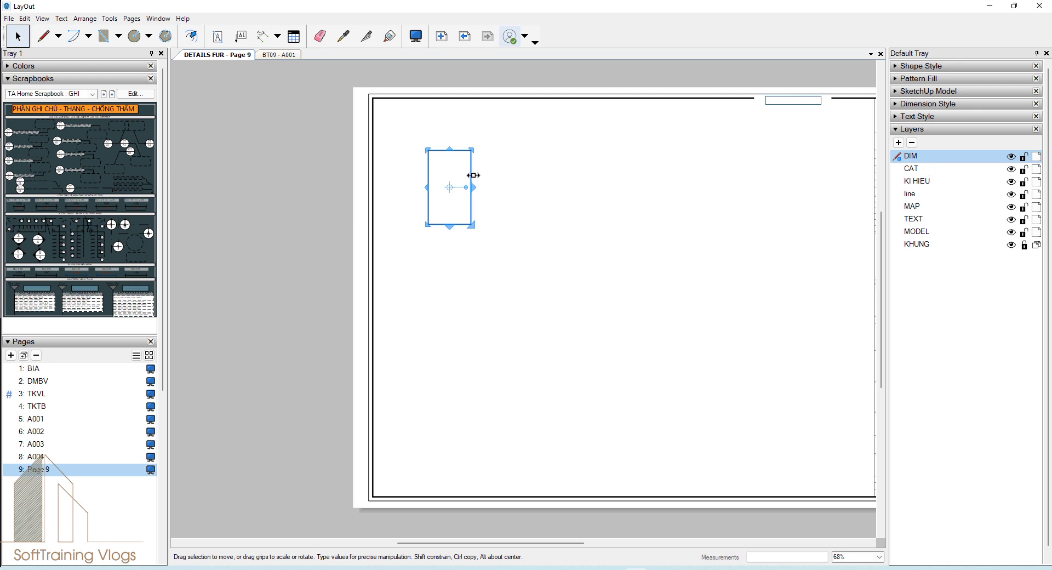
pyautogui.rightClick(473, 175)
pyautogui.moveTo(518, 264)
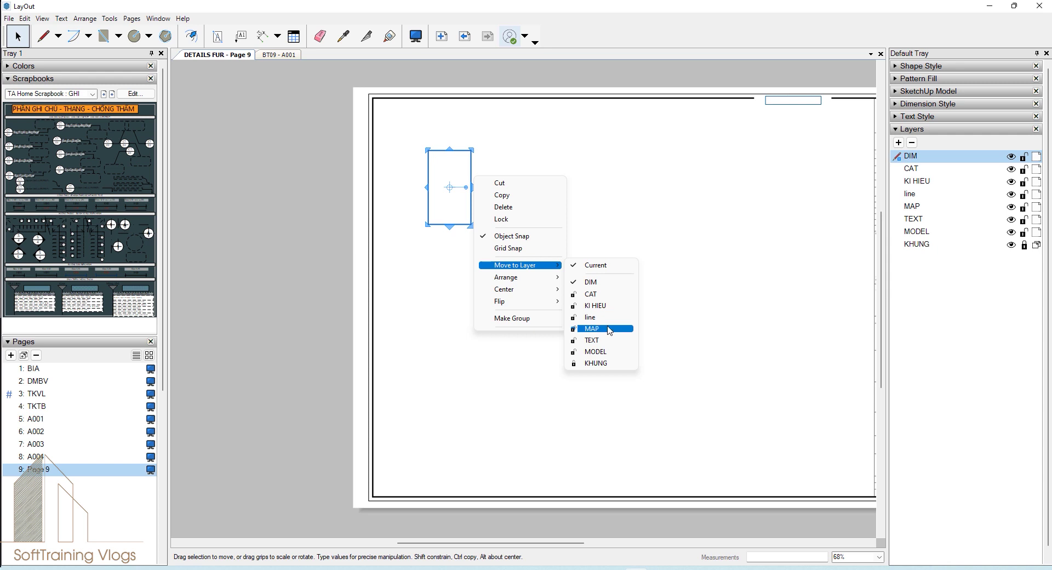
pyautogui.click(606, 328)
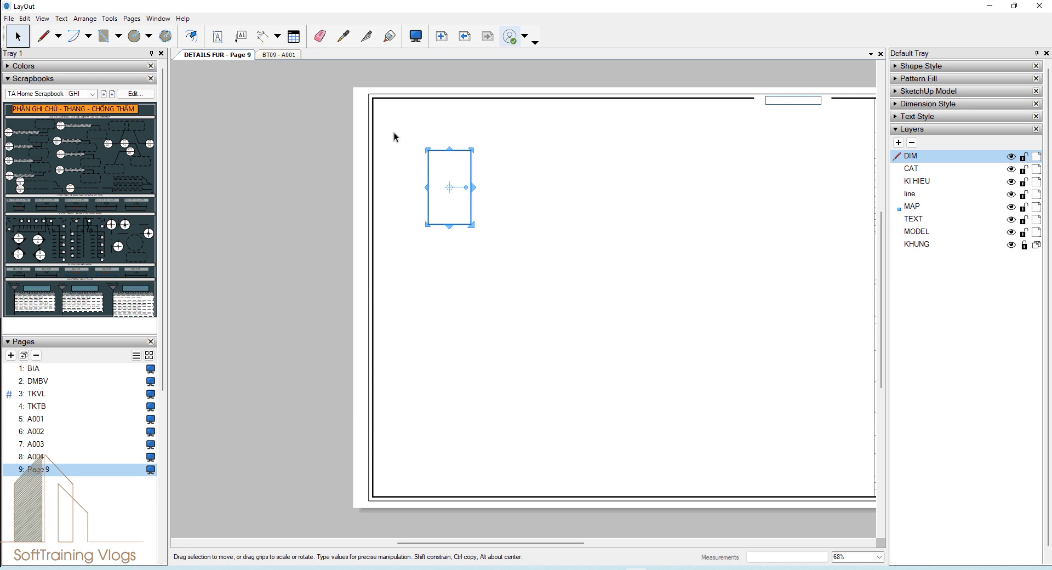
pyautogui.click(217, 117)
# Step: Draw a circle to the right of the tall rectangle
pyautogui.click(134, 36)
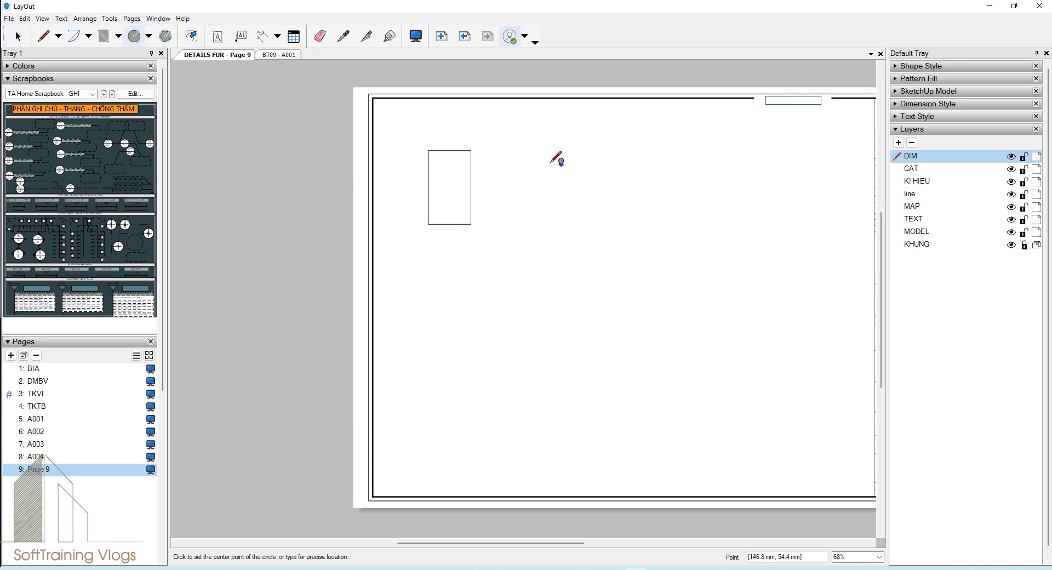
pyautogui.click(550, 163)
pyautogui.click(577, 192)
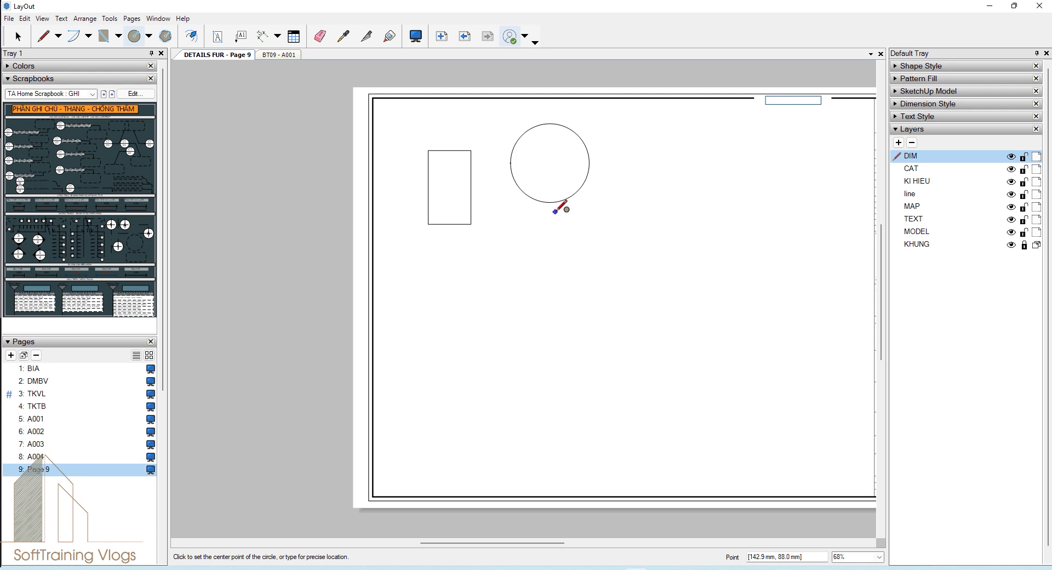
pyautogui.scroll(1, 554, 212)
pyautogui.press('space')
# Step: Move both the rectangle and the circle onto the DIM layer
pyautogui.moveTo(460, 310); pyautogui.dragTo(373, 197)
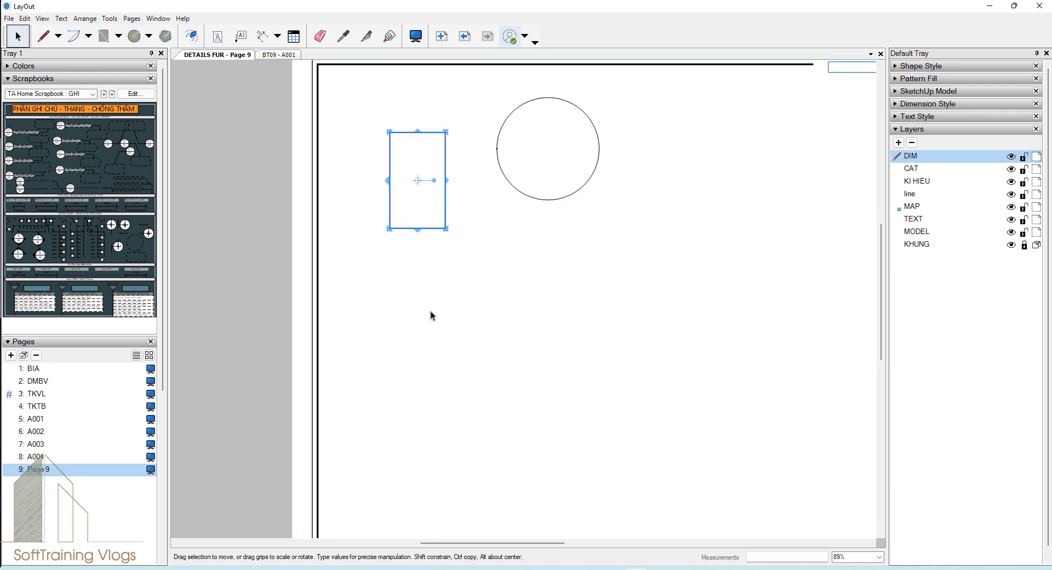
pyautogui.moveTo(429, 312); pyautogui.dragTo(376, 207)
pyautogui.moveTo(775, 309); pyautogui.dragTo(550, 160)
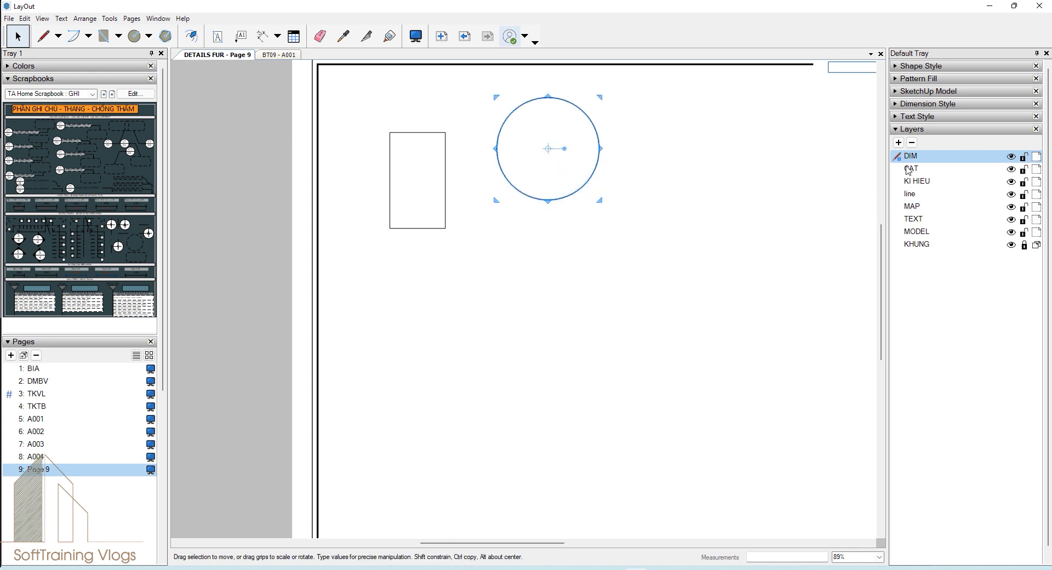
pyautogui.keyDown('shift'); pyautogui.click(404, 181); pyautogui.keyUp('shift')
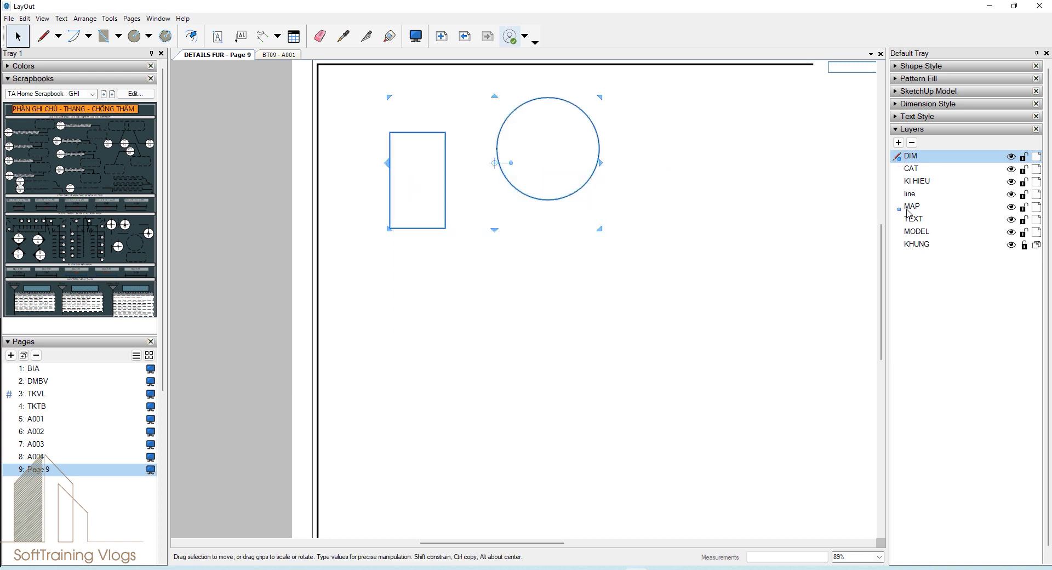
pyautogui.rightClick(520, 188)
pyautogui.moveTo(562, 278)
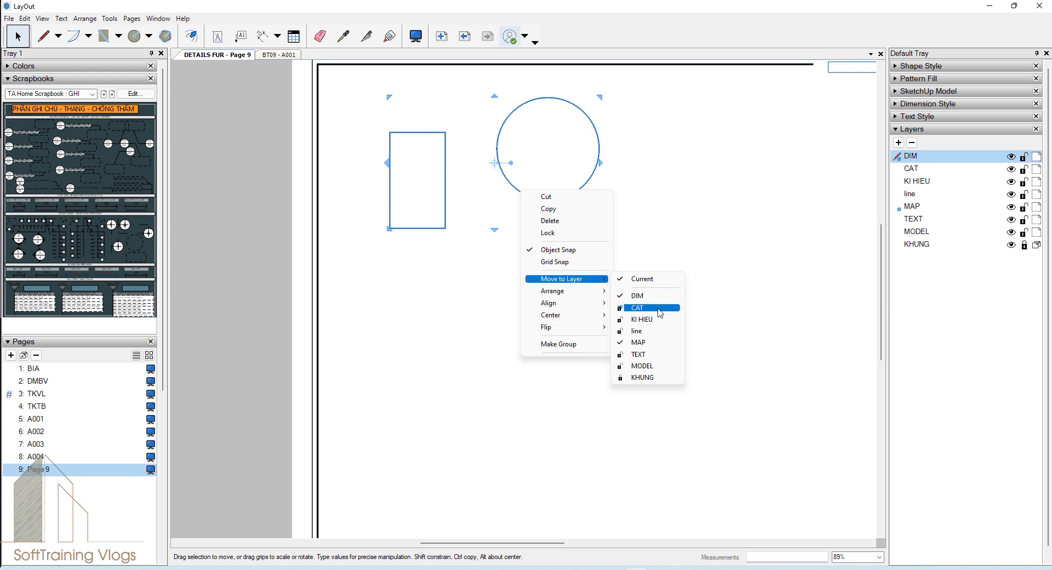
pyautogui.click(643, 296)
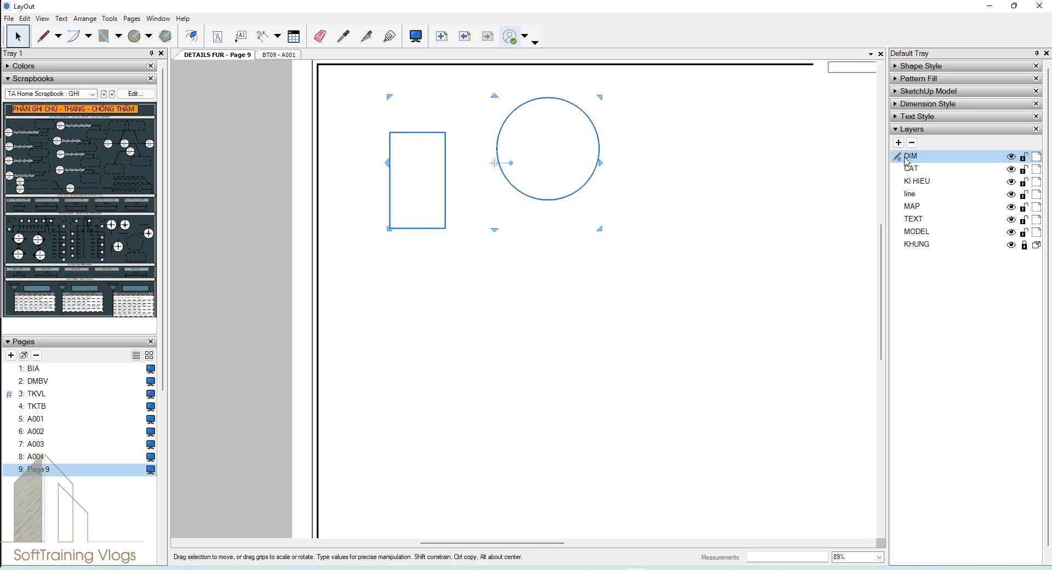
pyautogui.click(693, 243)
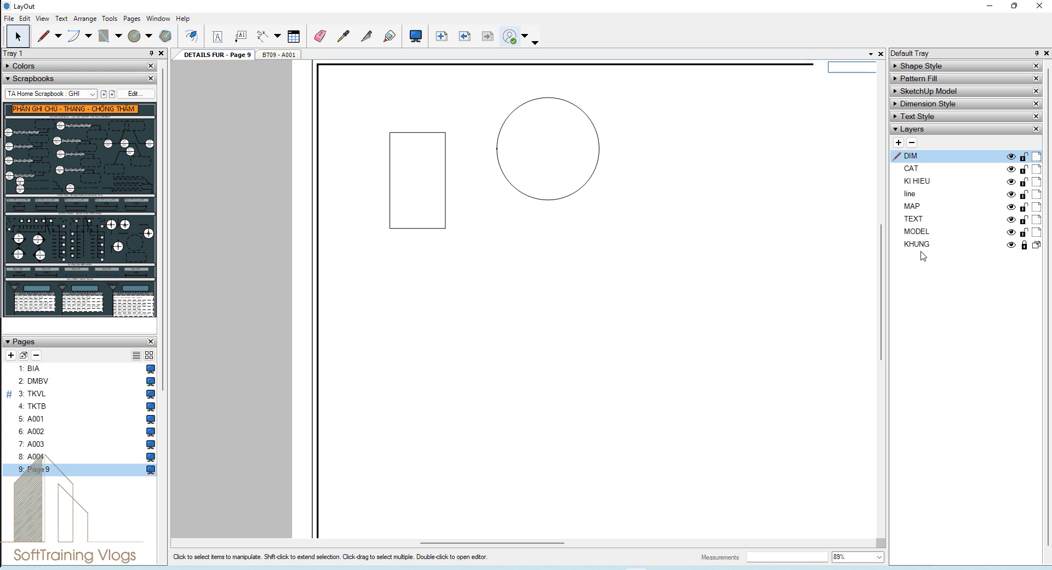
pyautogui.moveTo(628, 320); pyautogui.dragTo(481, 169)
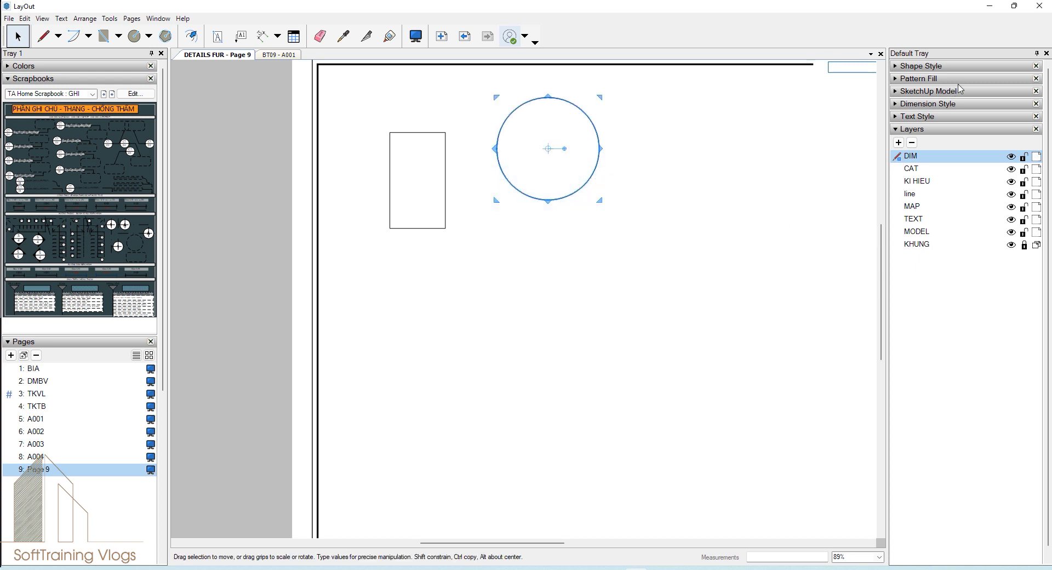
# Step: Fill the circle with the wood pattern
pyautogui.click(956, 66)
pyautogui.click(909, 93)
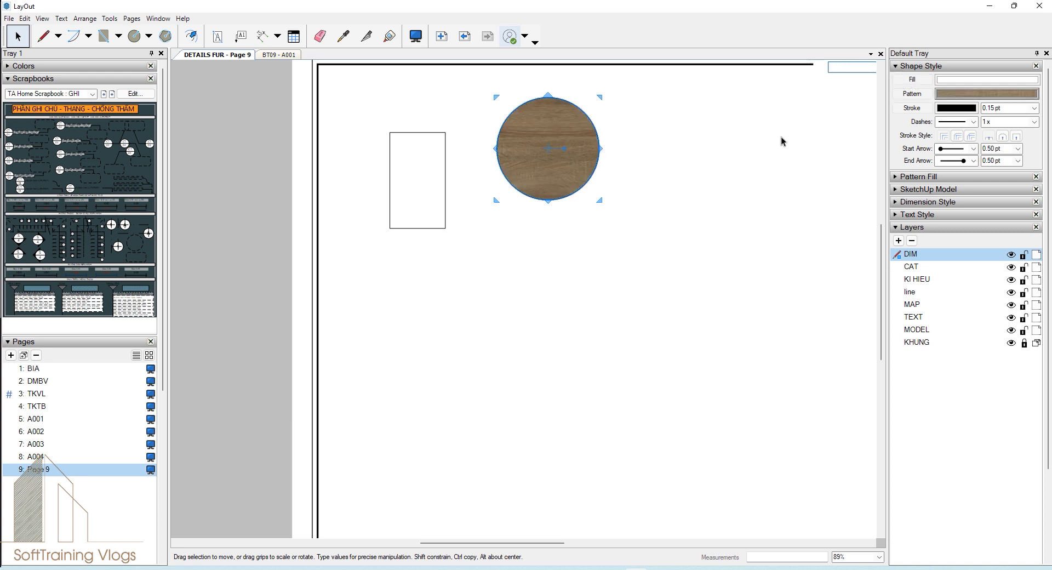
pyautogui.click(760, 170)
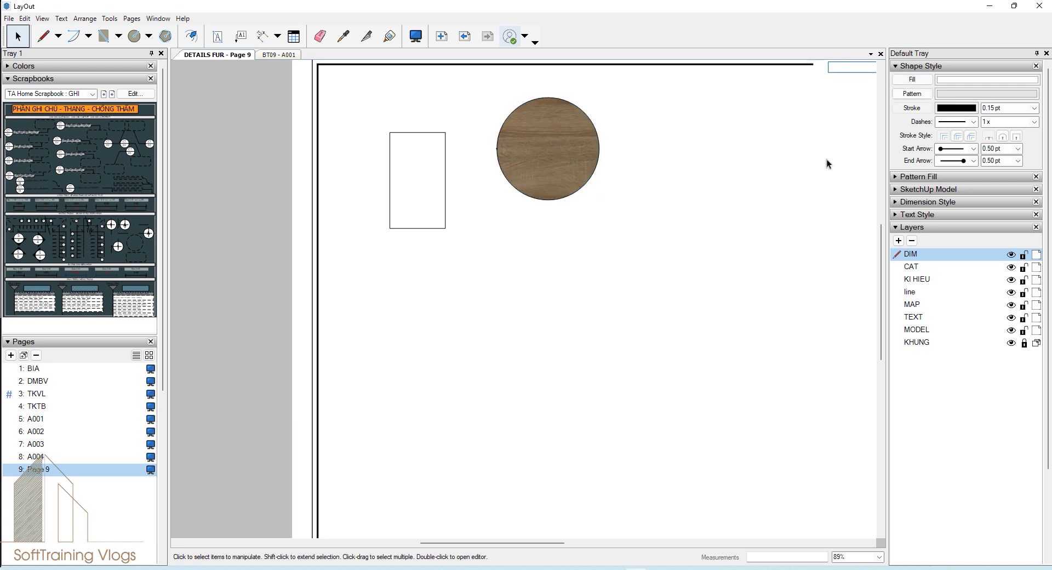
pyautogui.click(568, 158)
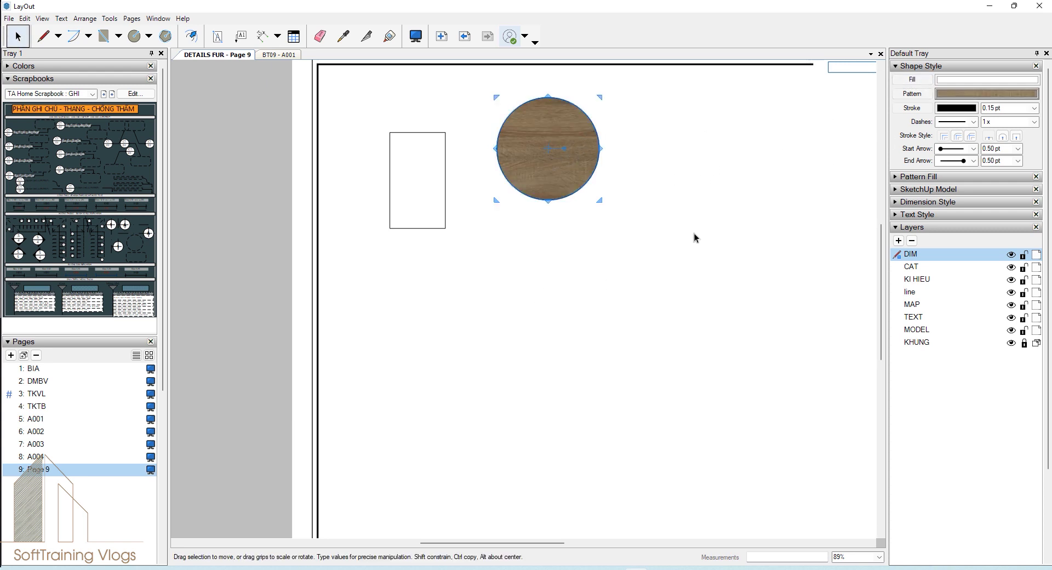
pyautogui.click(462, 211)
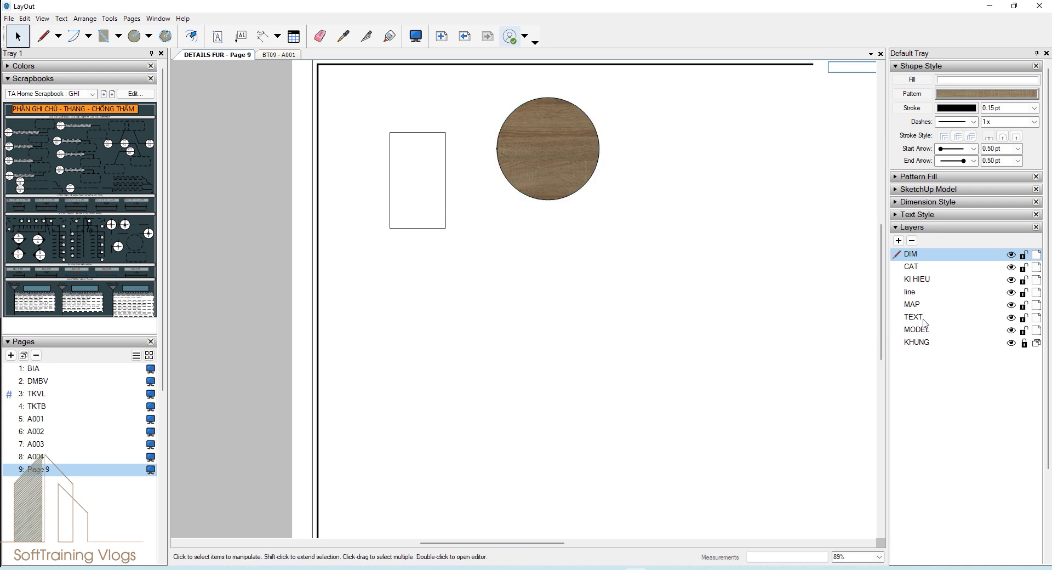
# Step: Make MODEL the active layer and draw a wood-patterned rectangle below the circle
pyautogui.click(924, 330)
pyautogui.press('r')
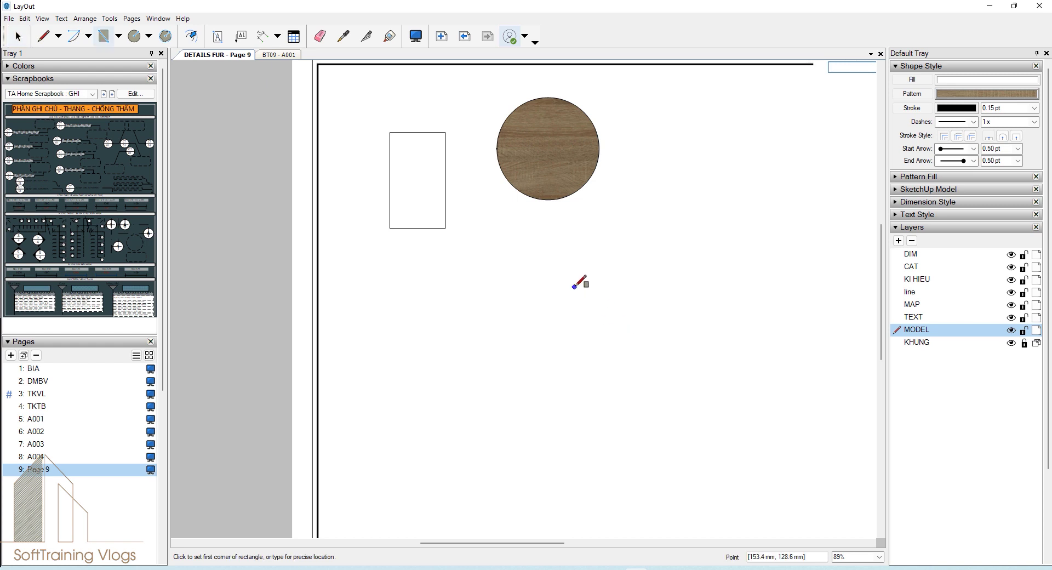
pyautogui.click(574, 286)
pyautogui.press('Escape')
pyautogui.click(541, 271)
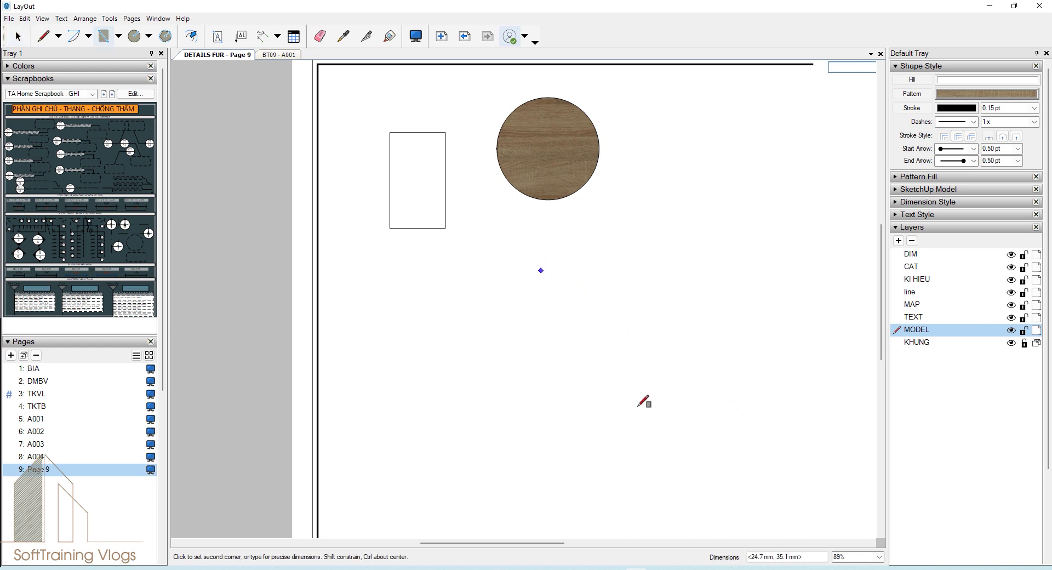
pyautogui.click(636, 407)
pyautogui.click(674, 440)
pyautogui.press('space')
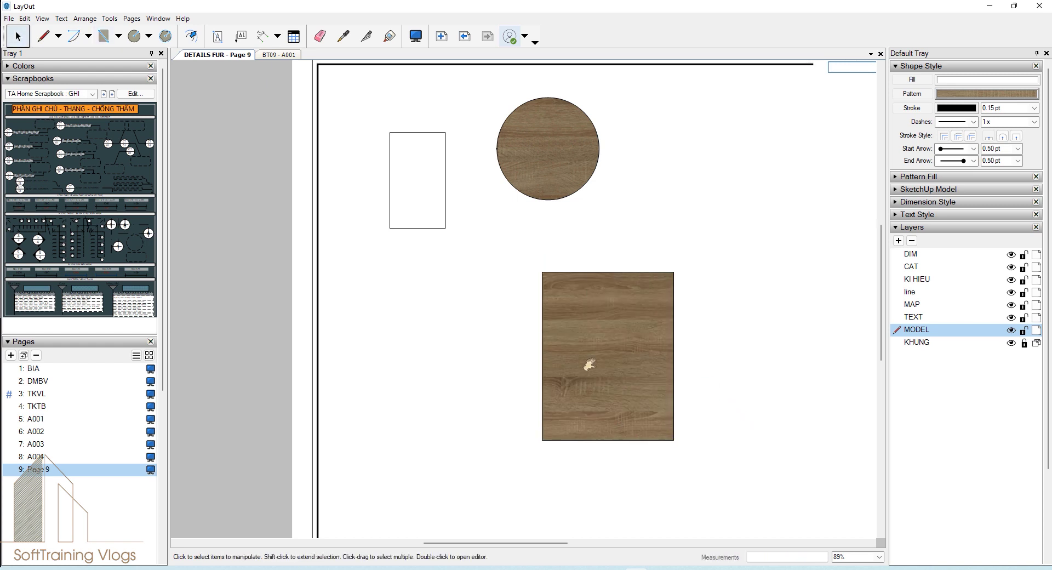
pyautogui.moveTo(674, 377); pyautogui.dragTo(588, 361, button='middle')
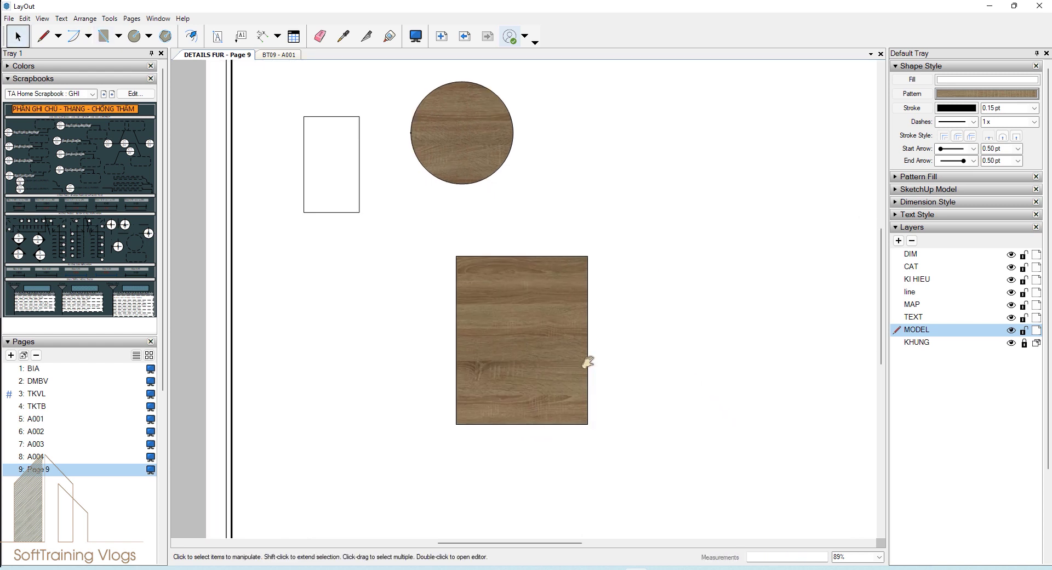
pyautogui.click(511, 394)
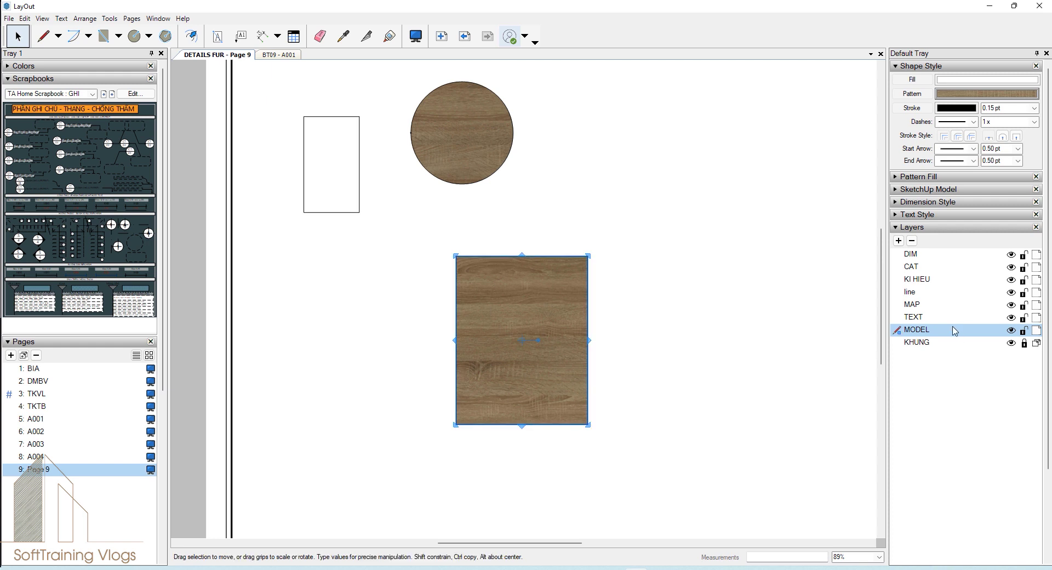
pyautogui.click(479, 161)
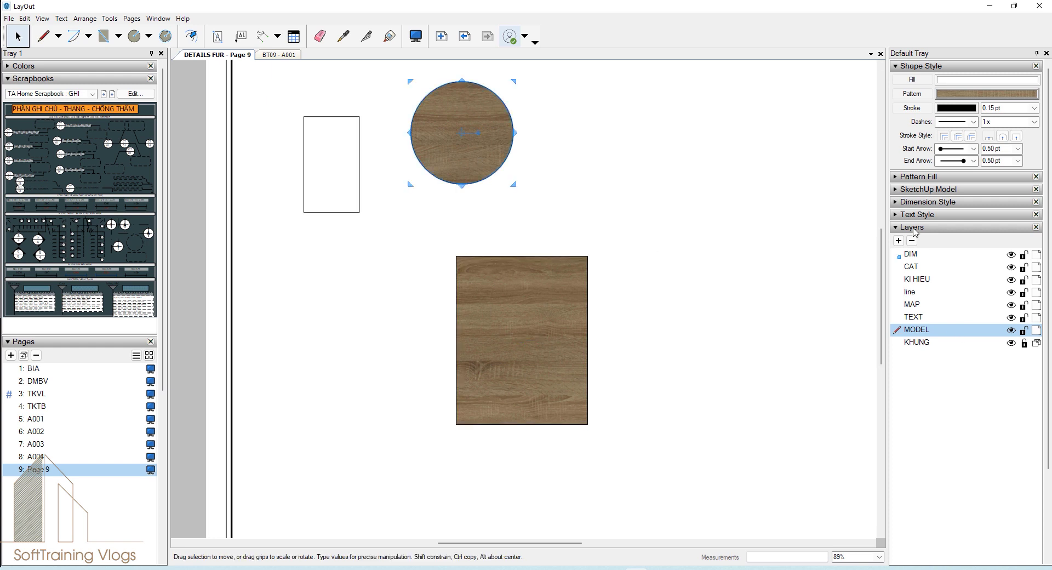
# Step: Move the wood circle and the empty rectangle onto the wood rectangle
pyautogui.moveTo(481, 155); pyautogui.dragTo(607, 277)
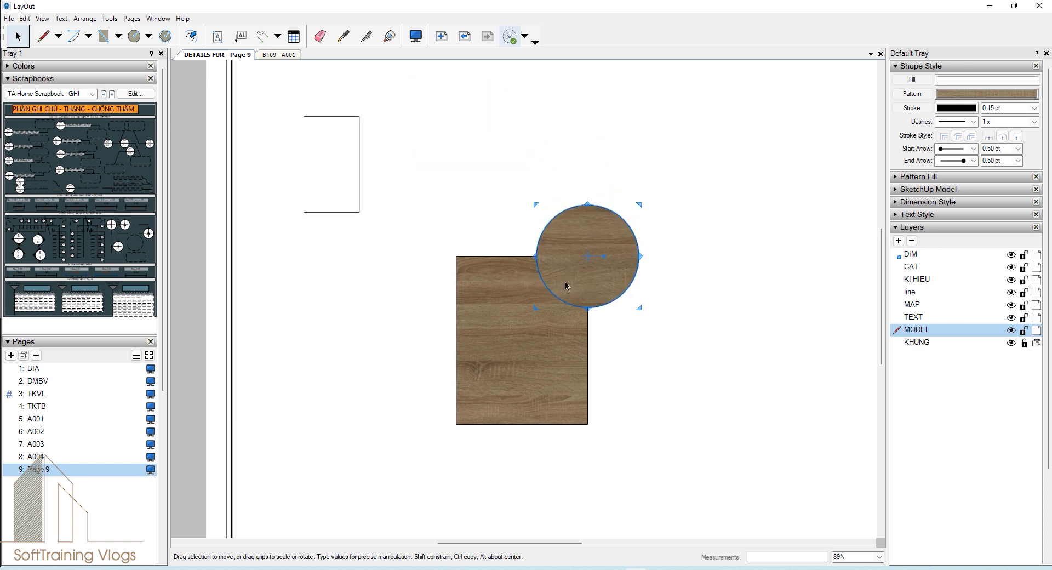
pyautogui.click(531, 250)
pyautogui.click(351, 212)
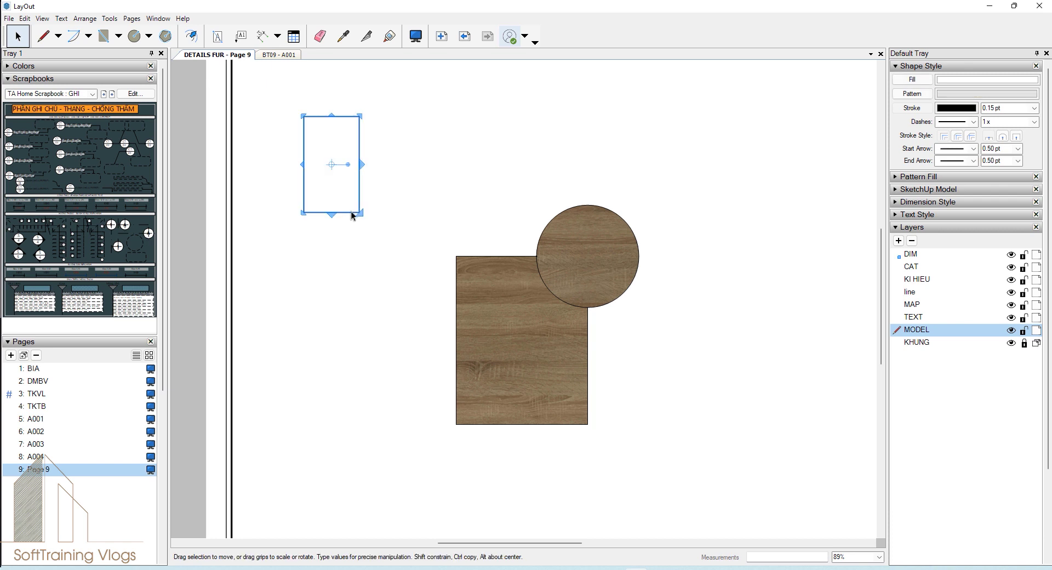
pyautogui.moveTo(357, 199); pyautogui.dragTo(503, 306)
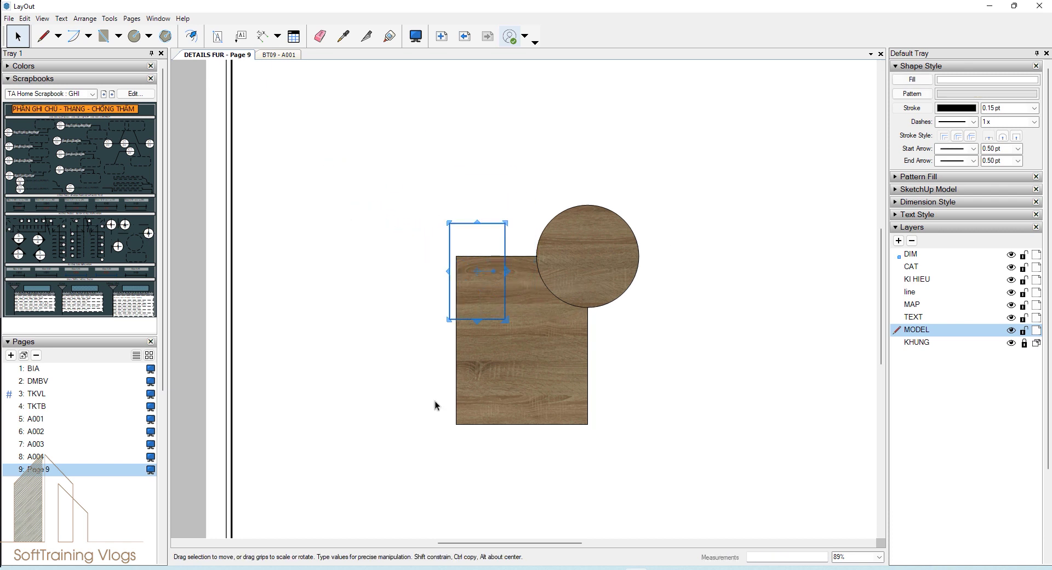
pyautogui.click(404, 396)
# Step: Make MAP the active layer and draw a wood-patterned pentagon overlapping the wood rectangle
pyautogui.click(918, 304)
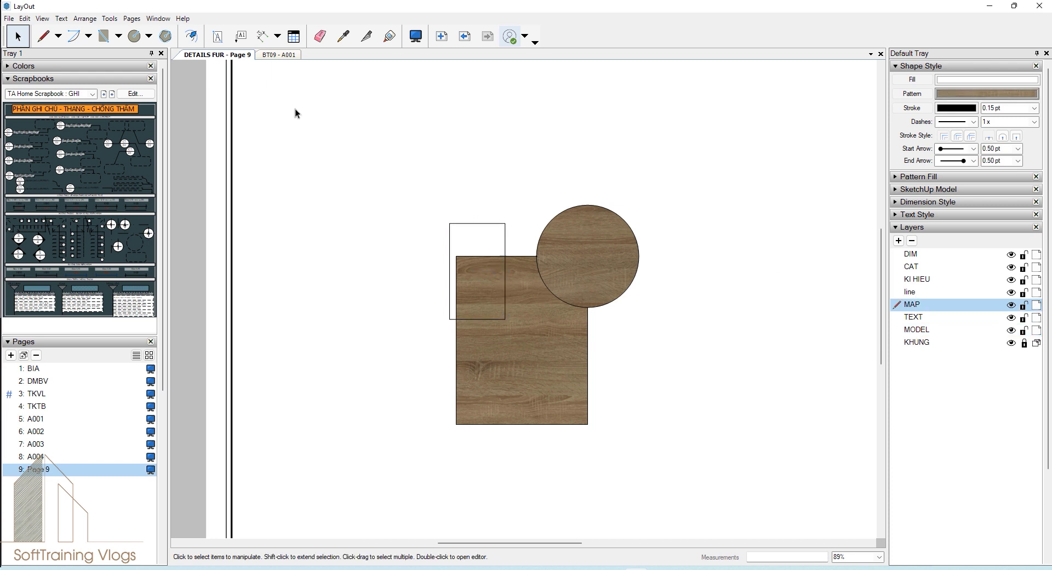
pyautogui.click(165, 36)
pyautogui.click(607, 347)
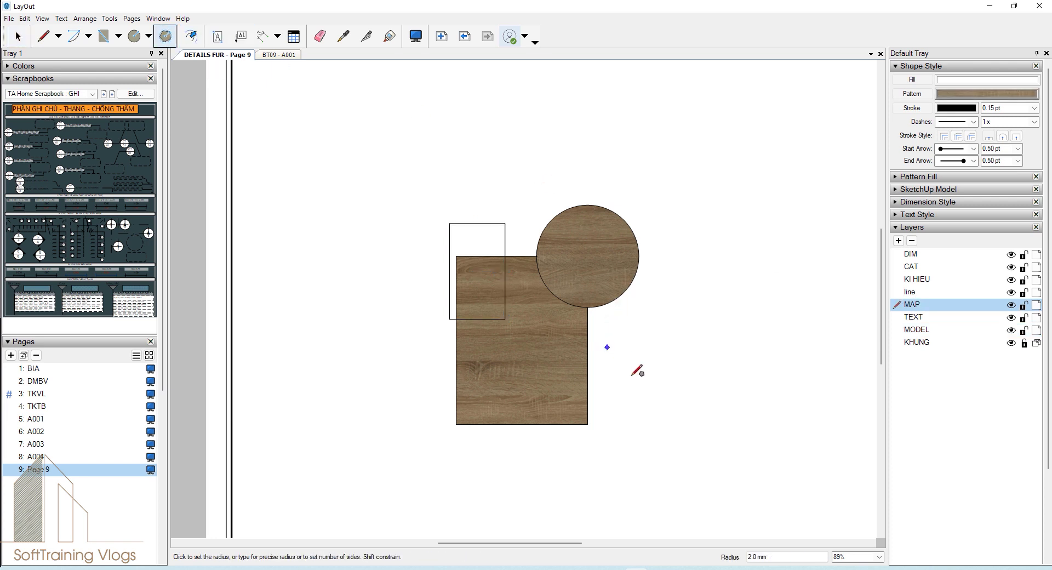
pyautogui.click(647, 391)
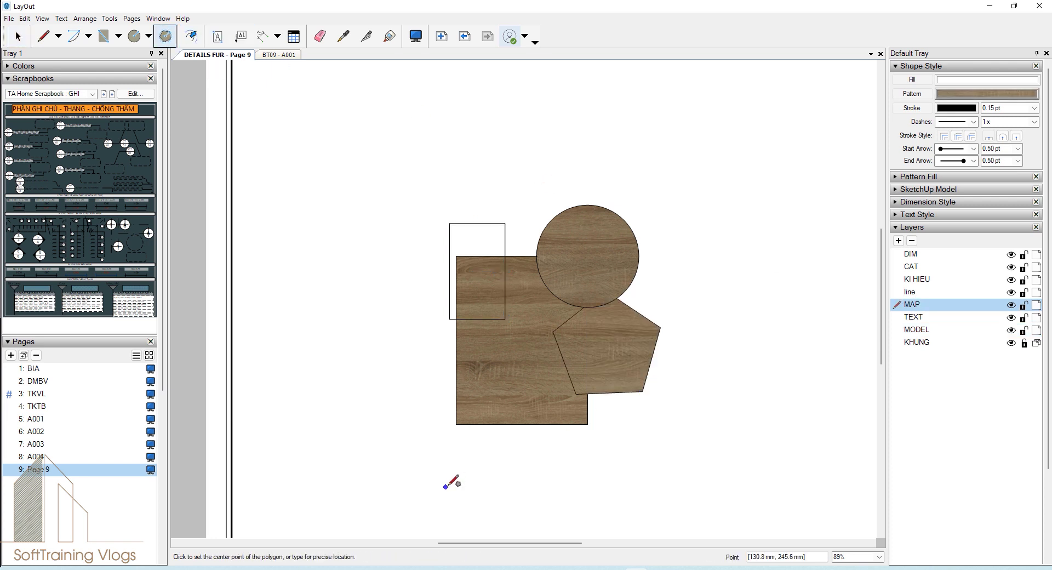
pyautogui.press('space')
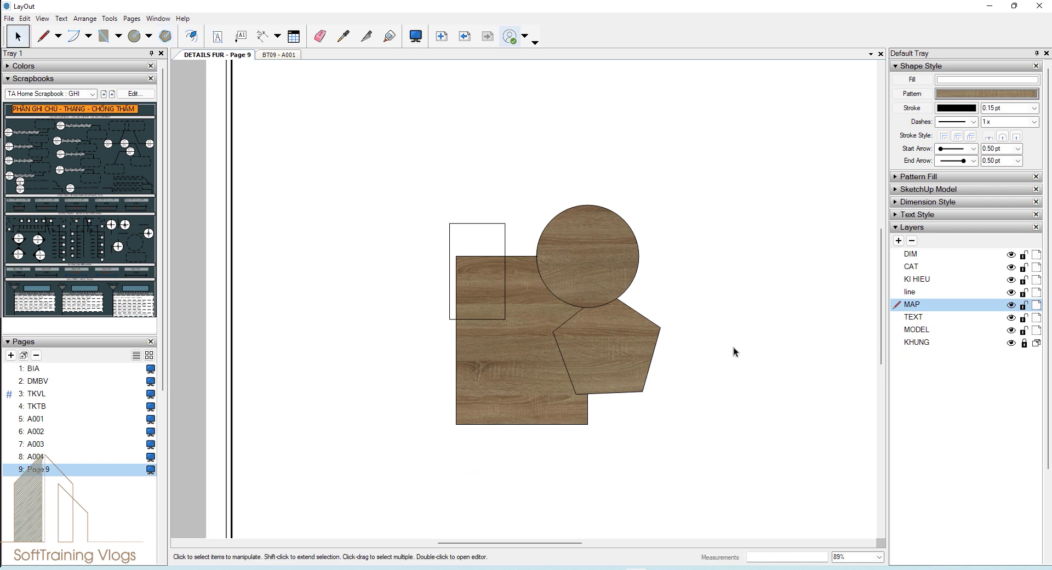
pyautogui.click(485, 377)
pyautogui.click(616, 351)
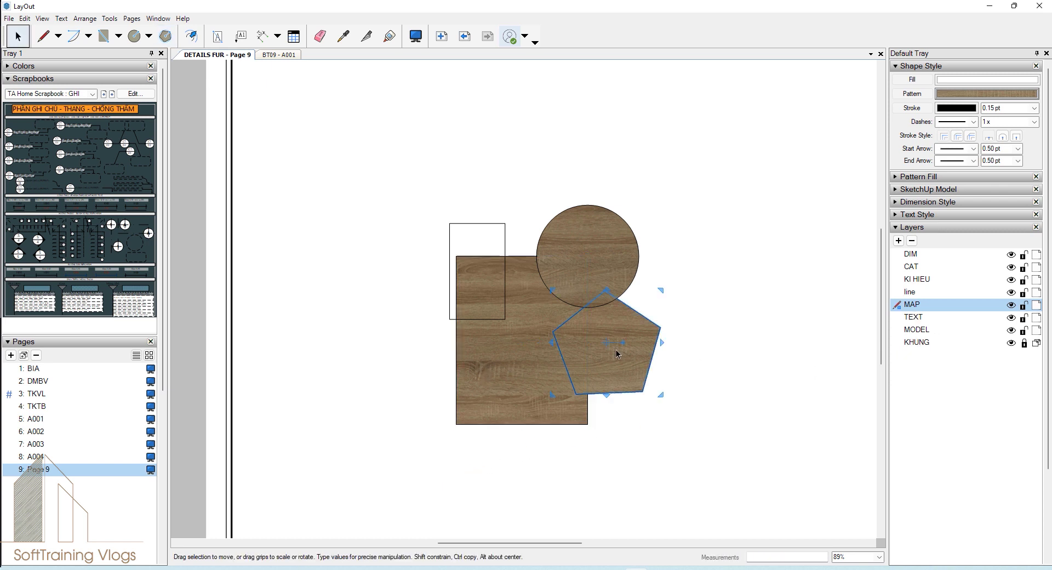
pyautogui.click(514, 390)
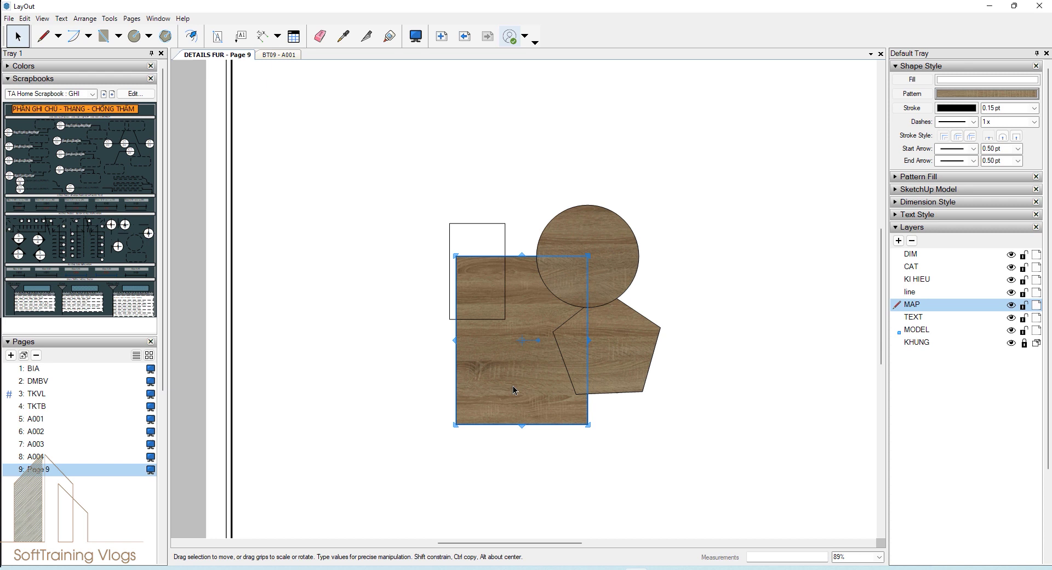
pyautogui.click(614, 246)
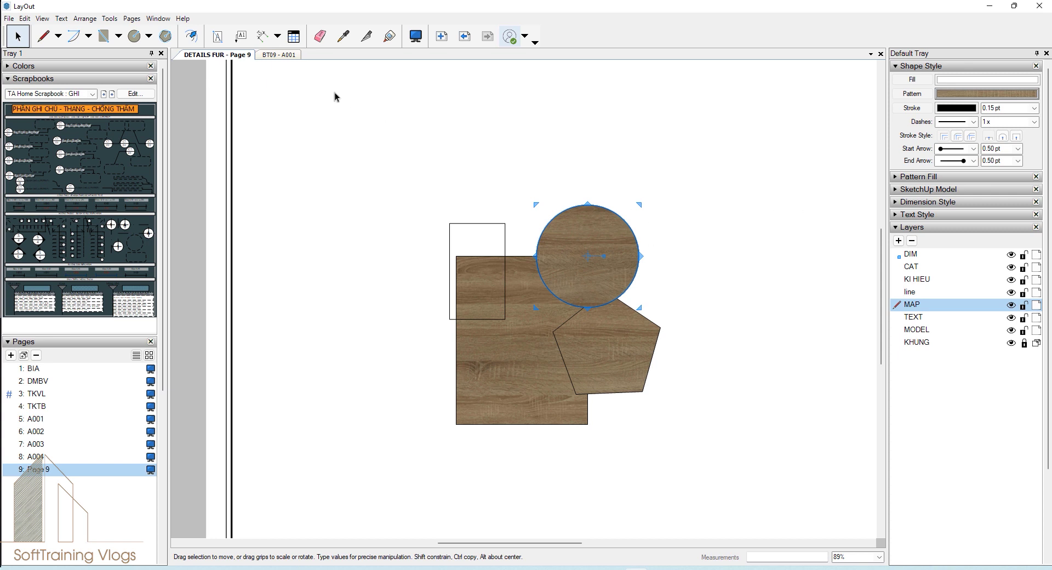
# Step: Draw a second circle centred on the pentagon's right corner, then return to Select
pyautogui.click(134, 35)
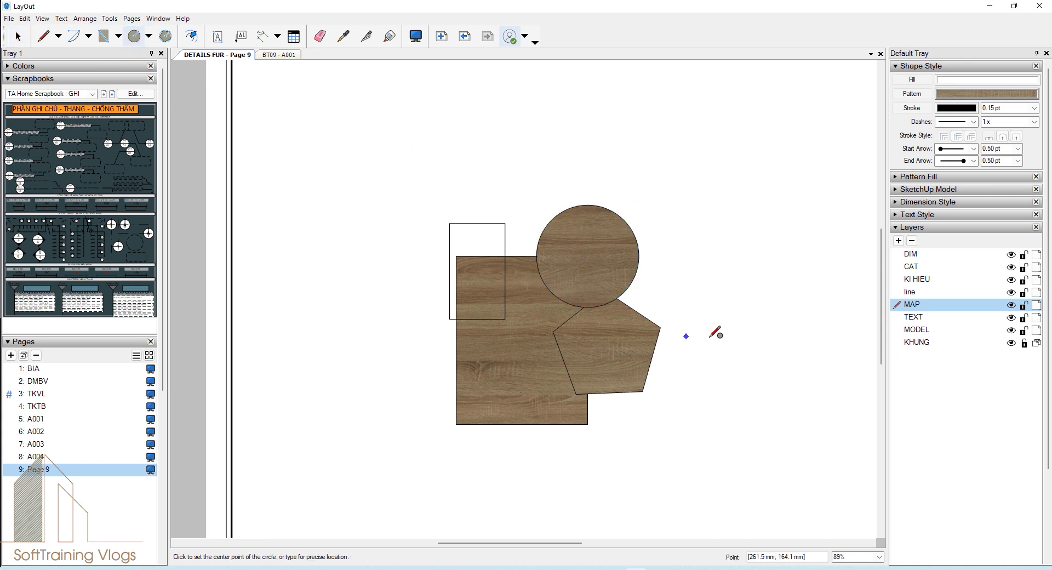
pyautogui.click(660, 327)
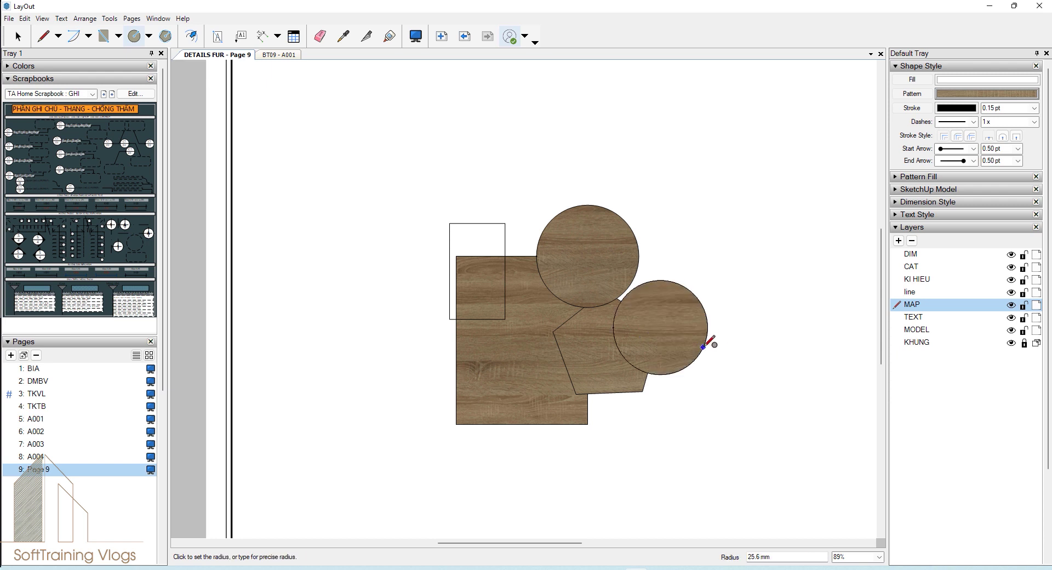
pyautogui.click(706, 341)
pyautogui.moveTo(498, 256); pyautogui.dragTo(500, 250, button='middle')
pyautogui.press('space')
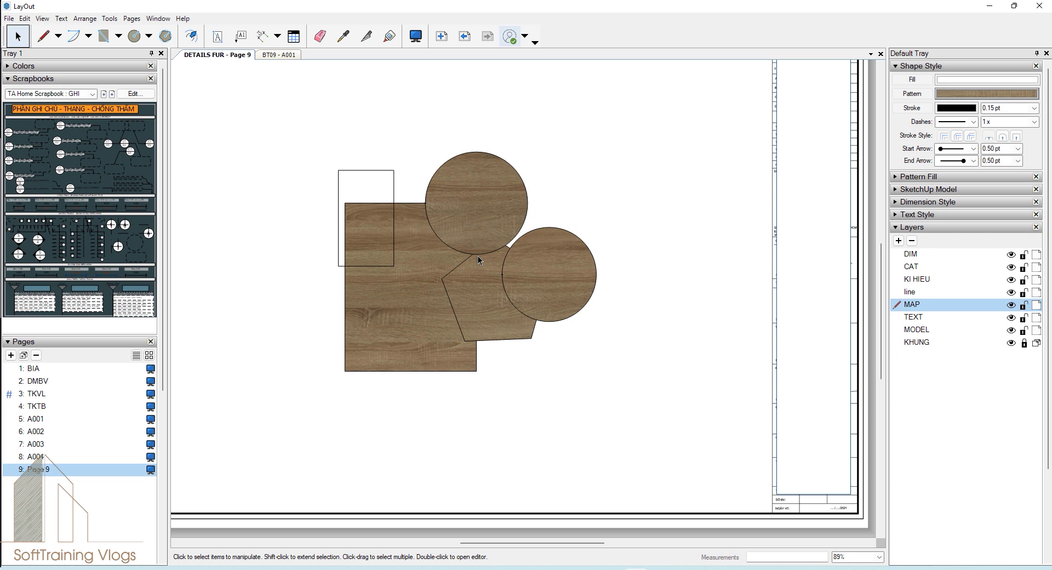
# Step: Select the pentagon and right circle, then narrow the selection to just the pentagon
pyautogui.scroll(1, 518, 291)
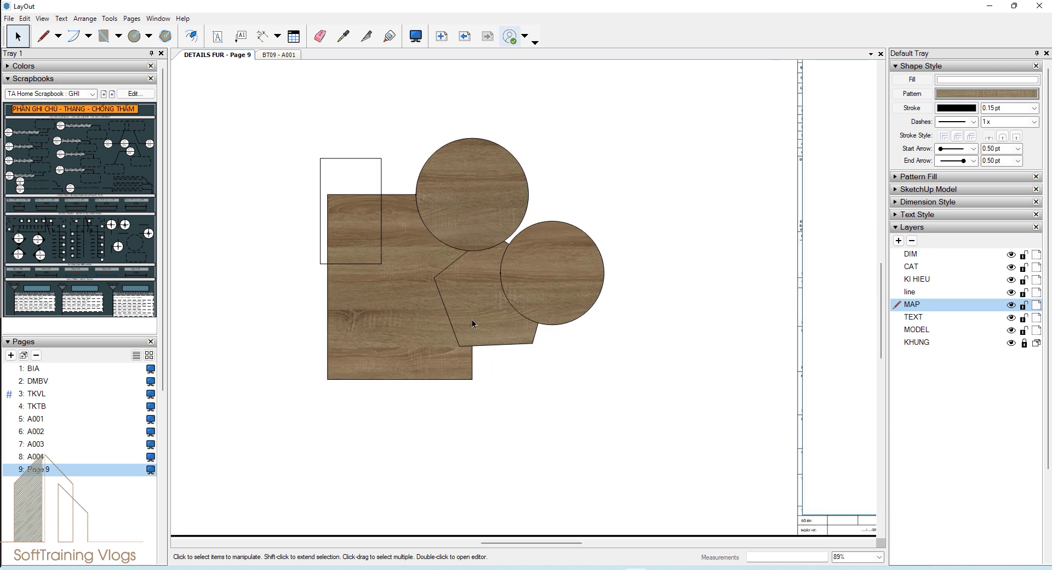
pyautogui.click(532, 277)
pyautogui.scroll(3, 532, 277)
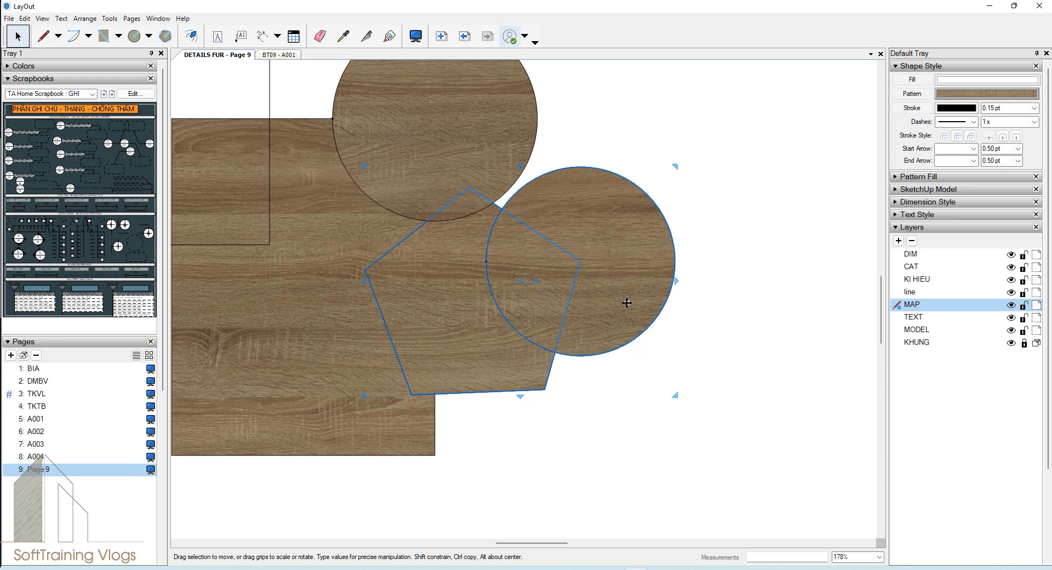
pyautogui.click(487, 390)
pyautogui.scroll(-1, 500, 292)
pyautogui.scroll(-1, 500, 286)
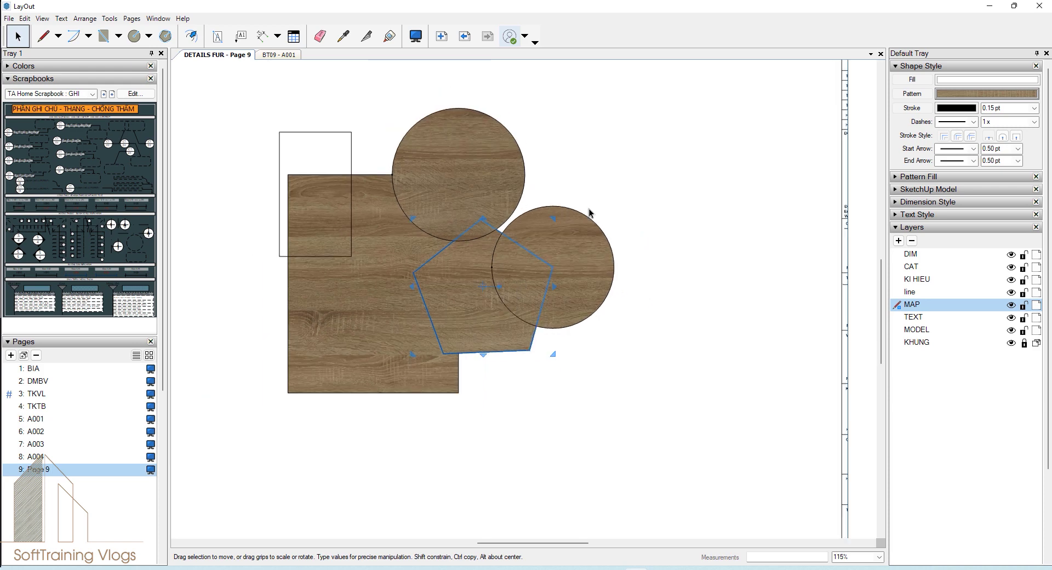
# Step: Delete the upper circle, then select the right circle together with the pentagon
pyautogui.click(487, 159)
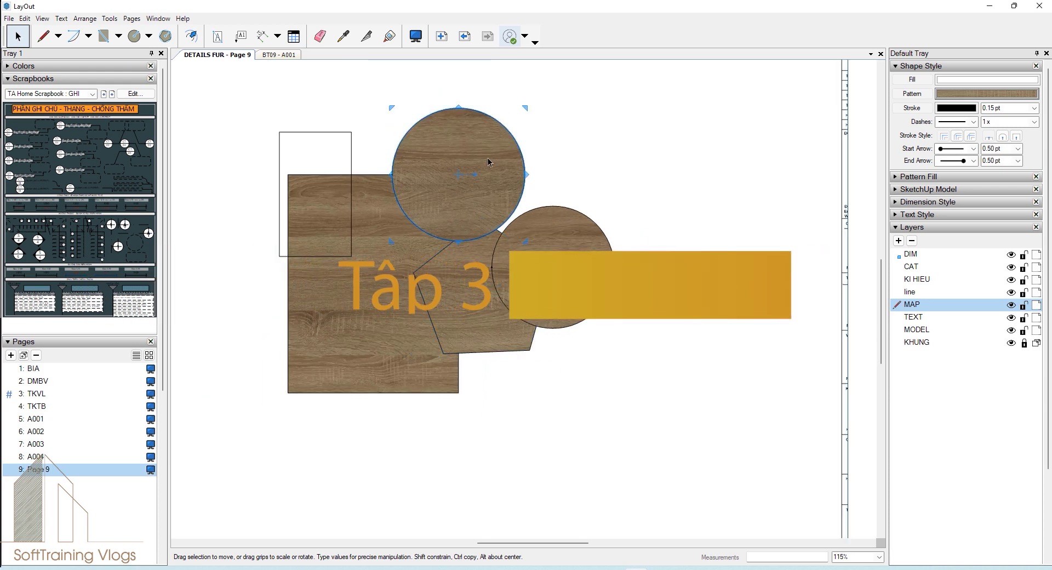
pyautogui.press('Delete')
pyautogui.click(570, 234)
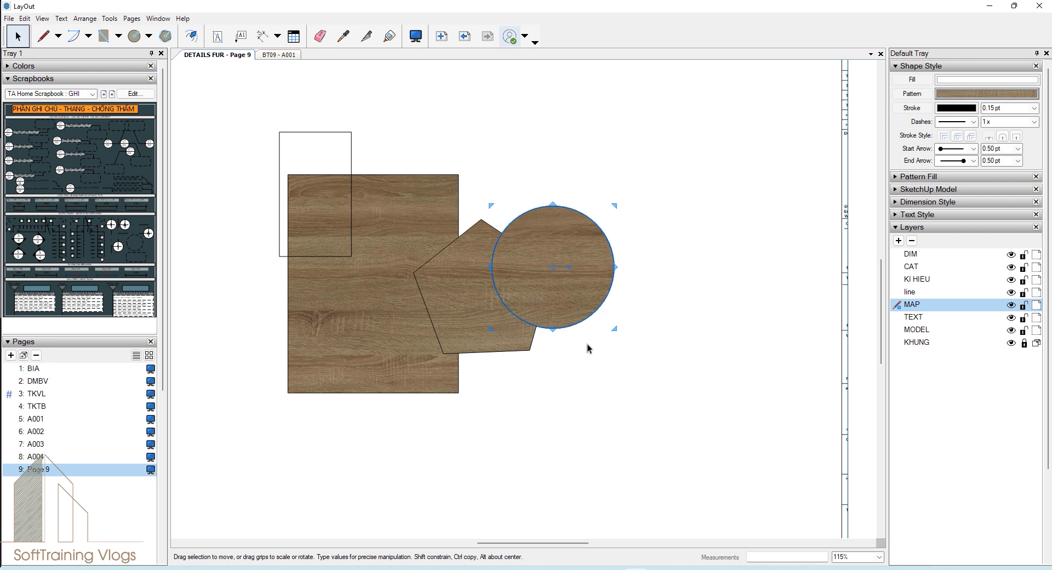
pyautogui.moveTo(586, 343); pyautogui.dragTo(482, 258)
# Step: Move the pentagon to the CAT layer, then to another layer, and deselect it
pyautogui.click(477, 333)
pyautogui.rightClick(479, 333)
pyautogui.moveTo(530, 422)
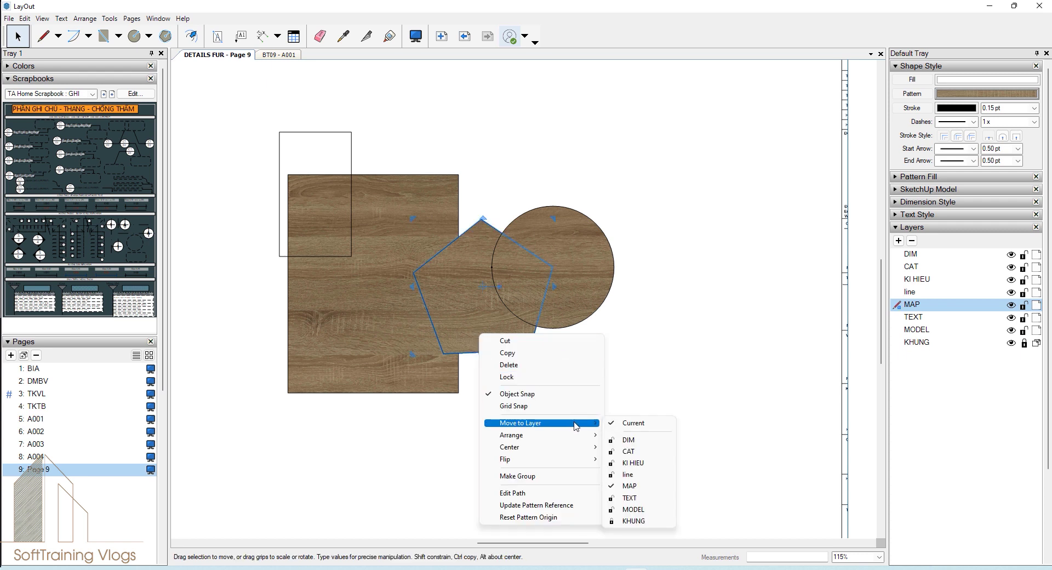
pyautogui.click(640, 451)
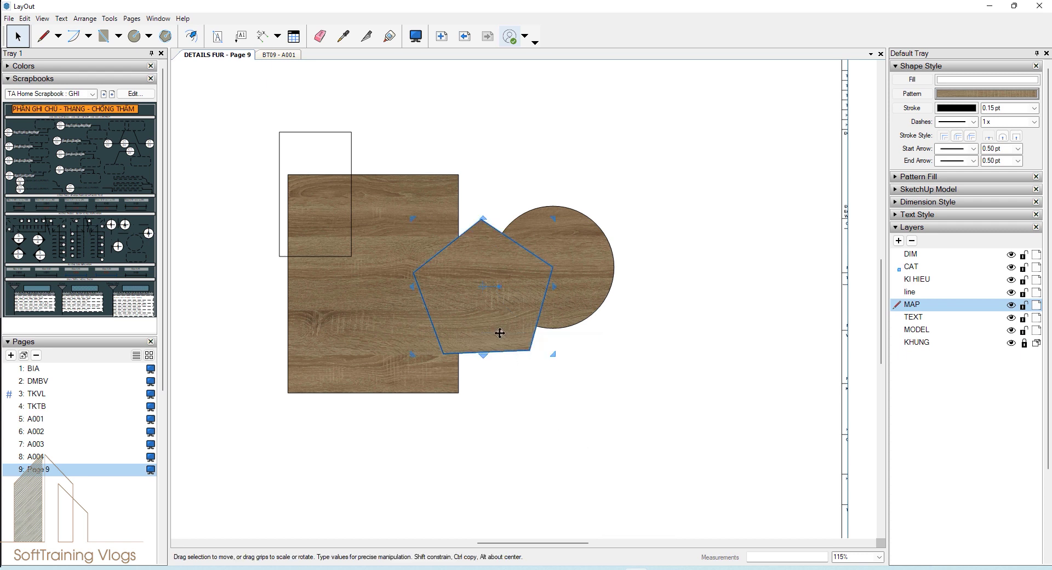
pyautogui.rightClick(500, 334)
pyautogui.moveTo(559, 423)
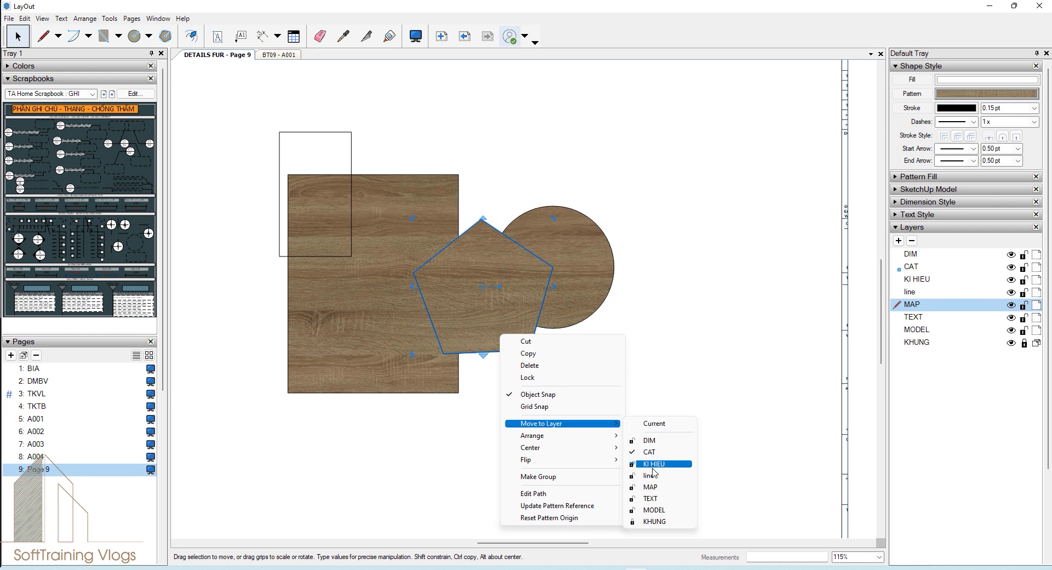
pyautogui.click(662, 487)
pyautogui.click(693, 400)
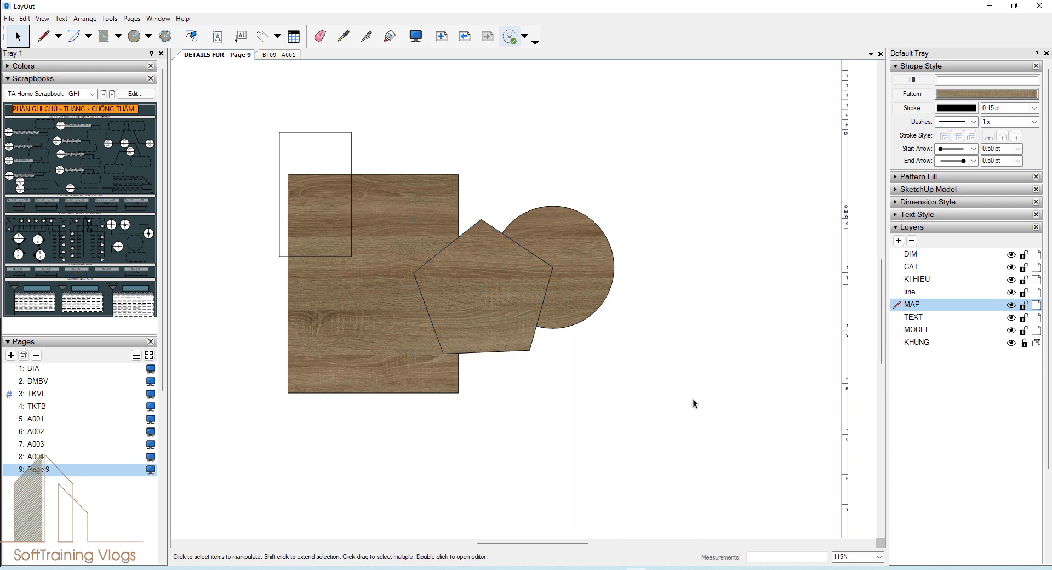
# Step: Reselect the circle and pentagon, narrow to the pentagon, pan, then deselect and return to Select
pyautogui.scroll(2, 502, 242)
pyautogui.scroll(3, 548, 230)
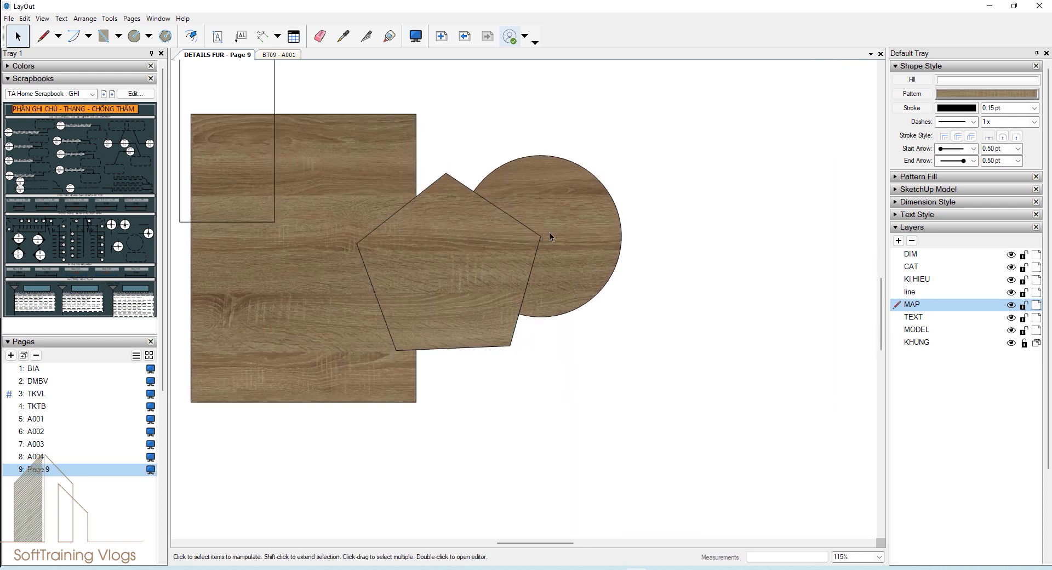
pyautogui.scroll(3, 583, 229)
pyautogui.click(582, 229)
pyautogui.moveTo(674, 460); pyautogui.dragTo(502, 275)
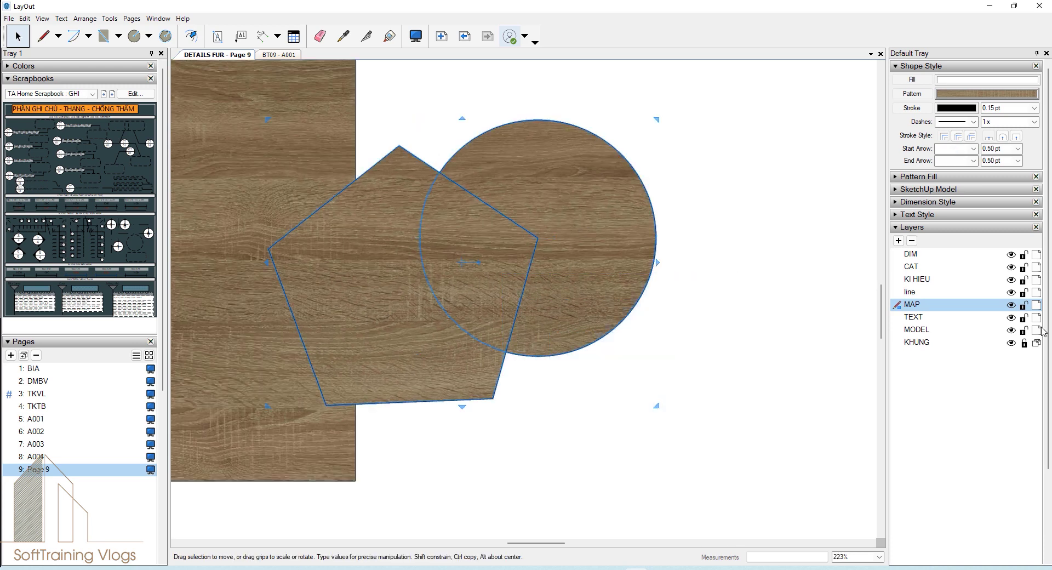
pyautogui.click(498, 246)
pyautogui.scroll(-5, 438, 307)
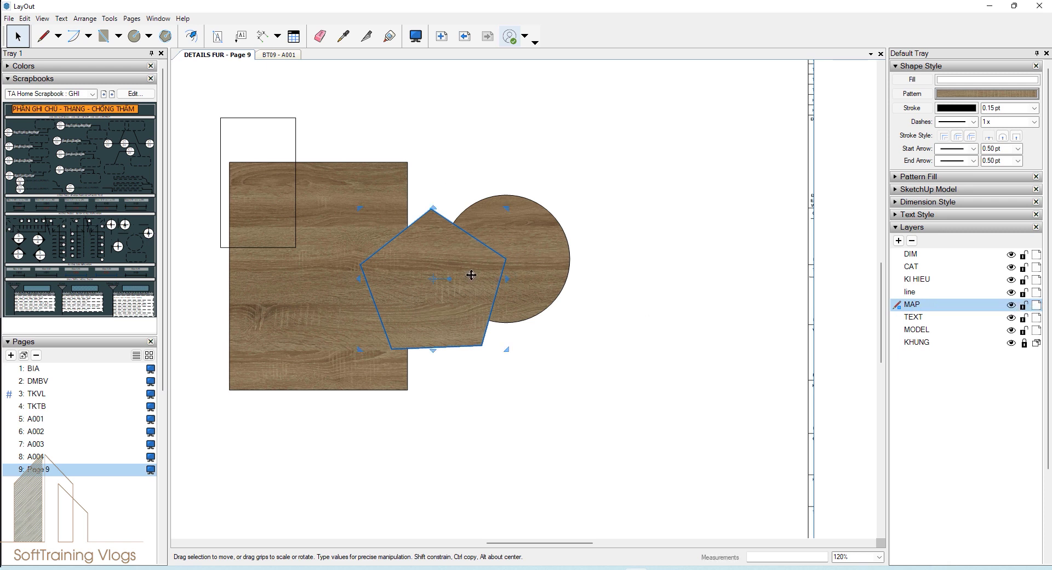
pyautogui.press('h')
pyautogui.press('space')
pyautogui.click(659, 229)
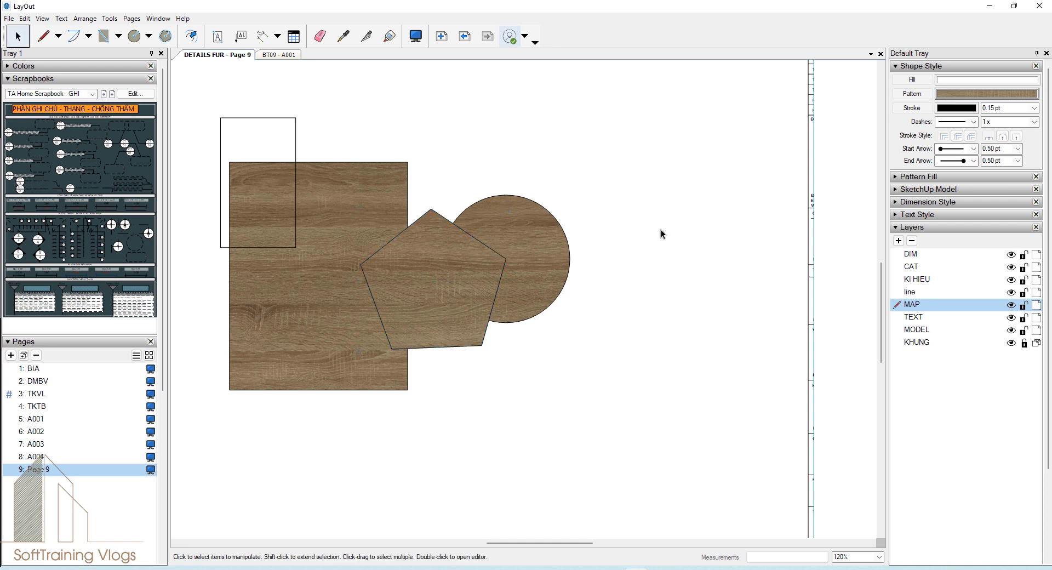
pyautogui.scroll(-3, 660, 229)
pyautogui.press('space')
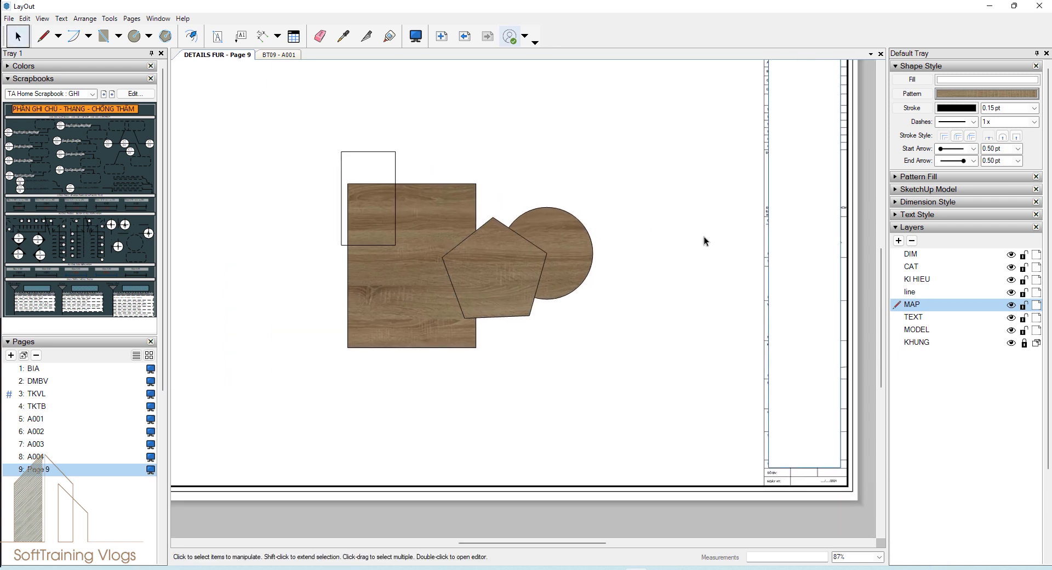
# Step: Hide and show the MAP layer's shapes twice
pyautogui.click(1011, 306)
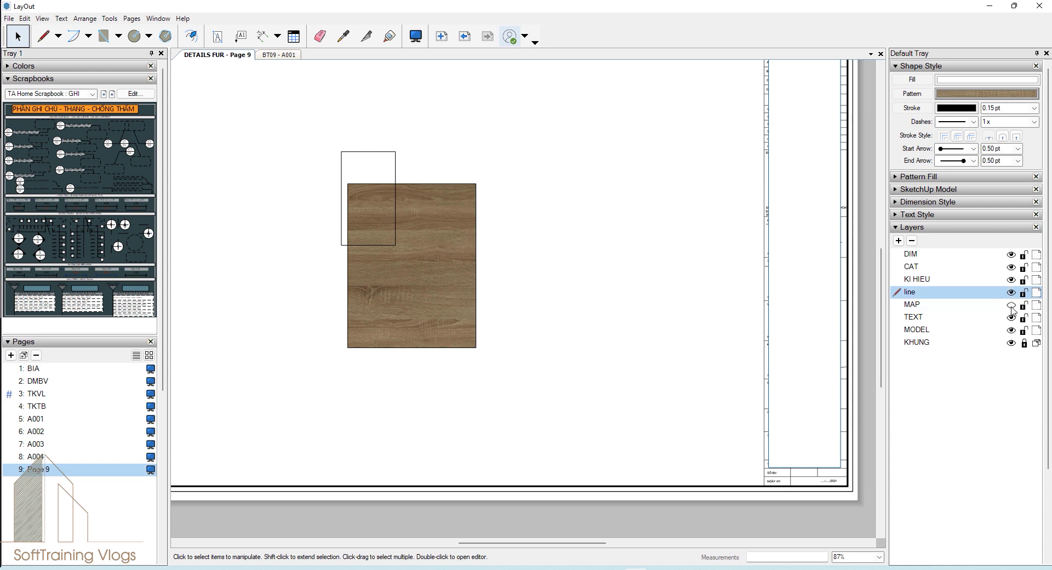
pyautogui.click(1010, 305)
pyautogui.click(1011, 305)
pyautogui.click(1011, 305)
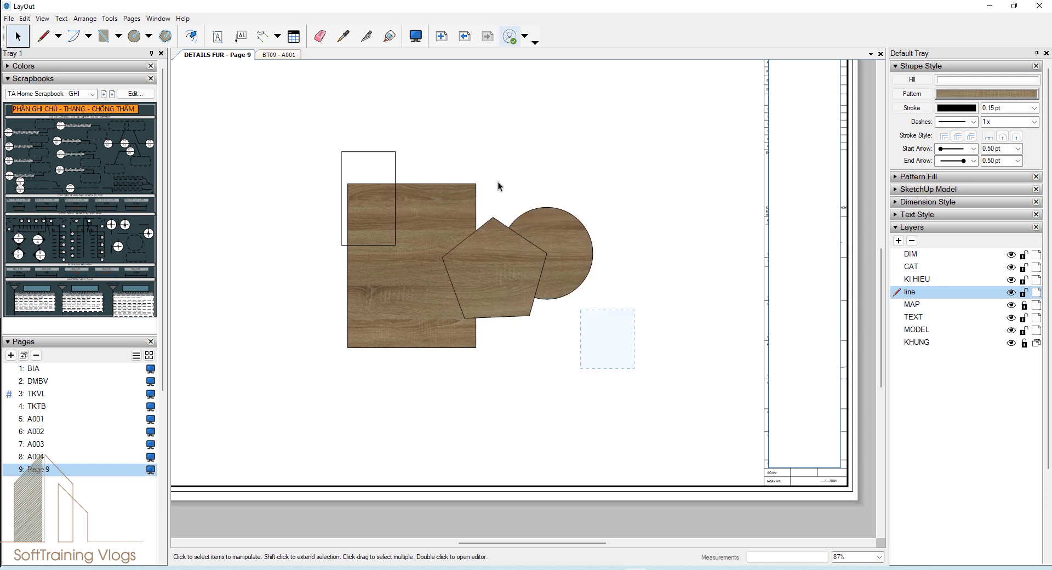
# Step: Select the wood rectangle and the small empty rectangle, then clear the selection
pyautogui.click(383, 189)
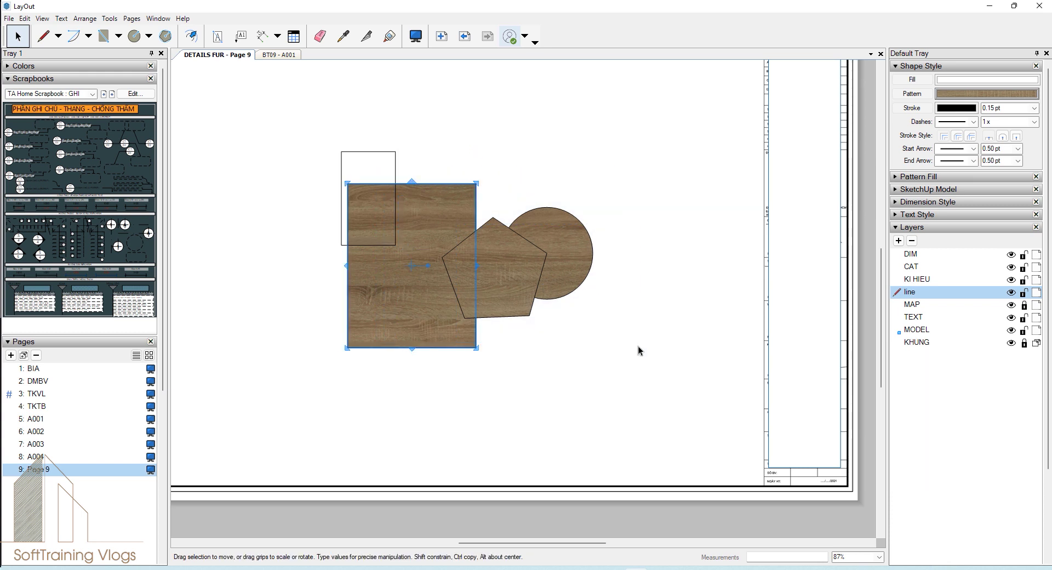
pyautogui.keyDown('shift'); pyautogui.click(355, 162); pyautogui.keyUp('shift')
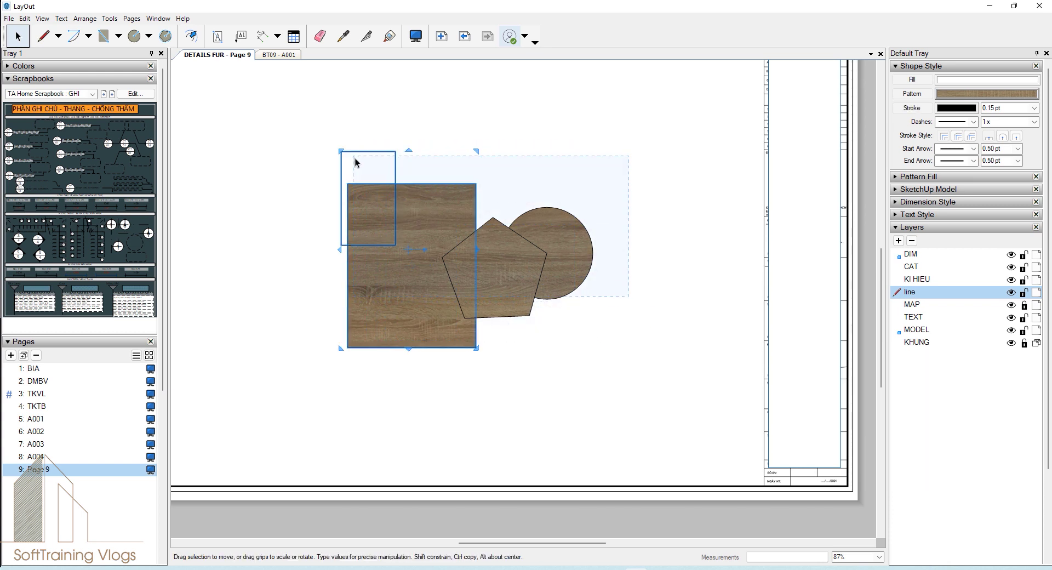
pyautogui.click(685, 142)
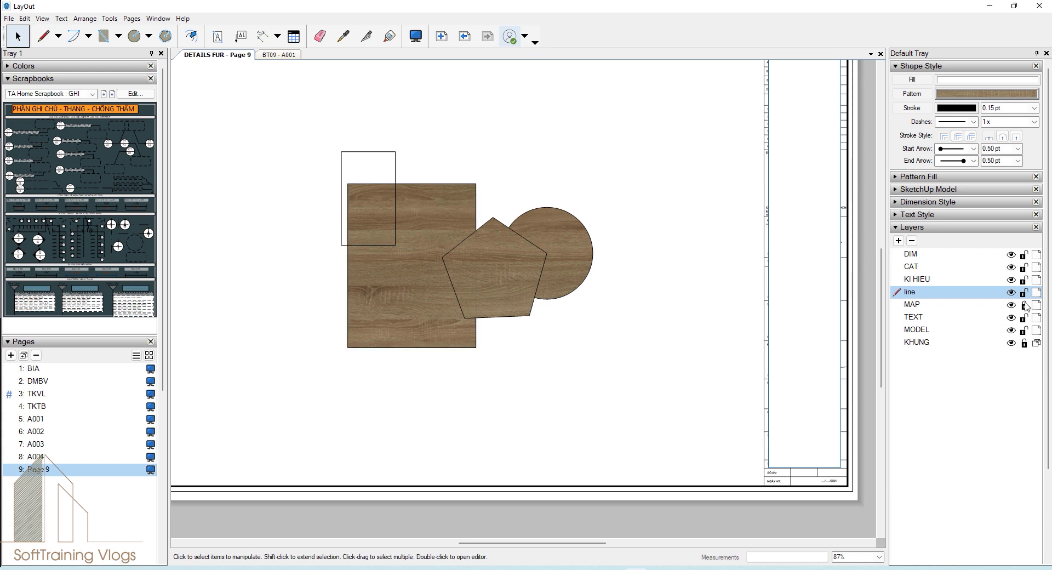
# Step: Select and deselect the pentagon and circle, then select the circle
pyautogui.moveTo(583, 383); pyautogui.dragTo(493, 263)
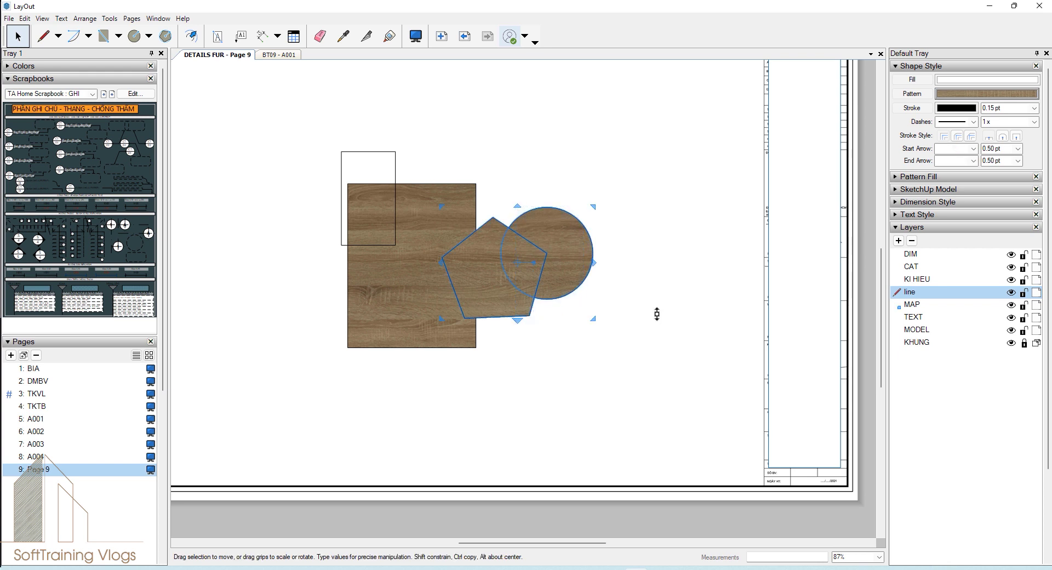
pyautogui.click(721, 313)
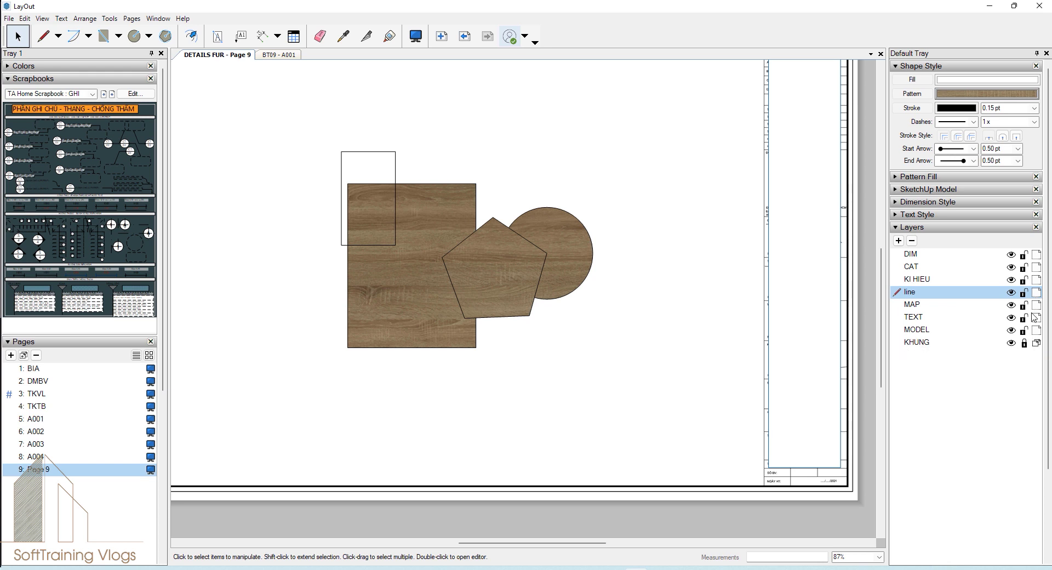
pyautogui.click(554, 263)
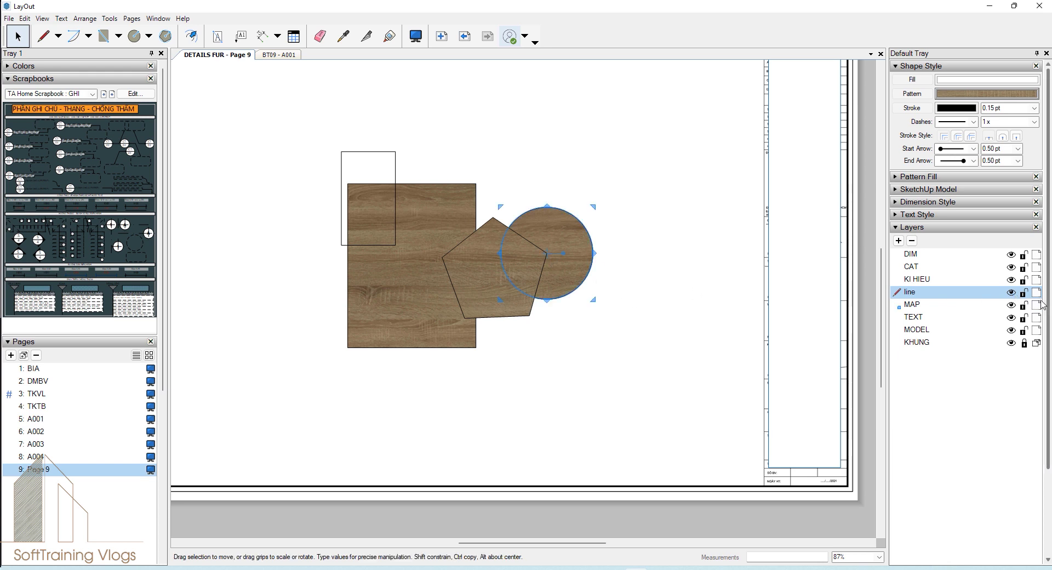
# Step: Share the MAP layer with only this page's entities, and view the A004 sheet
pyautogui.click(1034, 309)
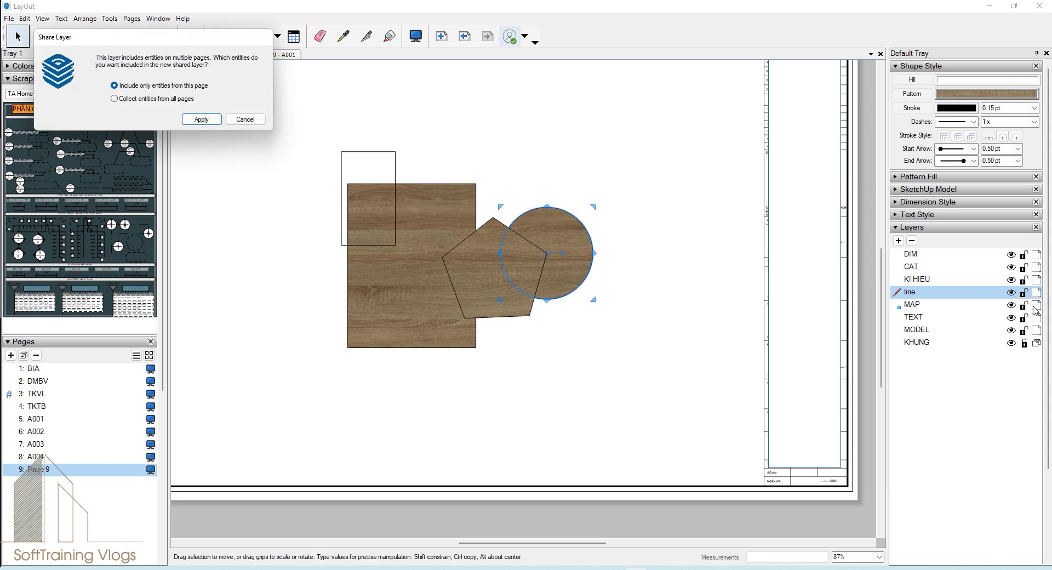
pyautogui.click(201, 119)
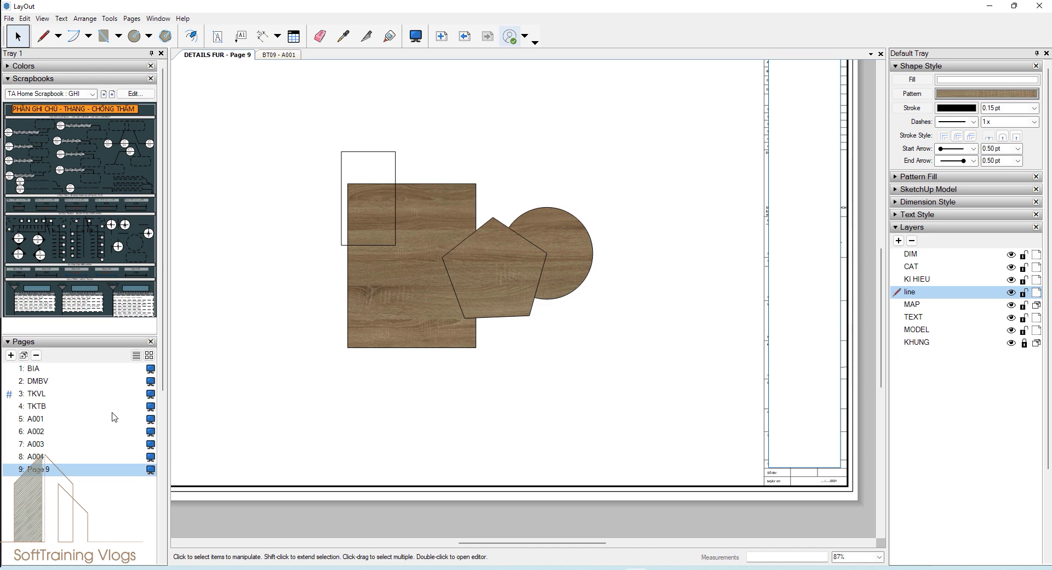
pyautogui.click(37, 456)
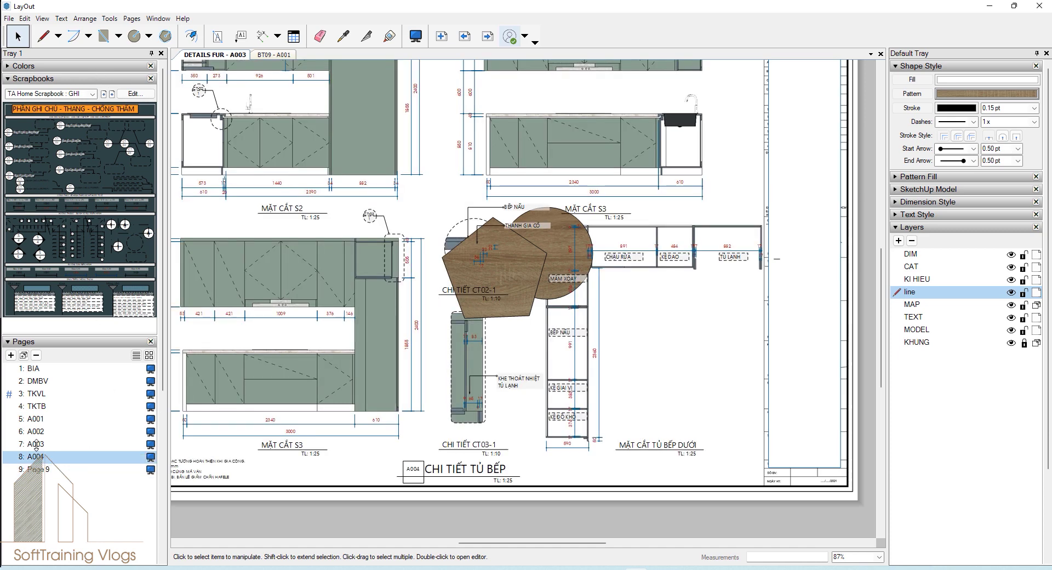
# Step: Check the A003 sheet and the BIA cover page, then go back to Page 9
pyautogui.click(36, 445)
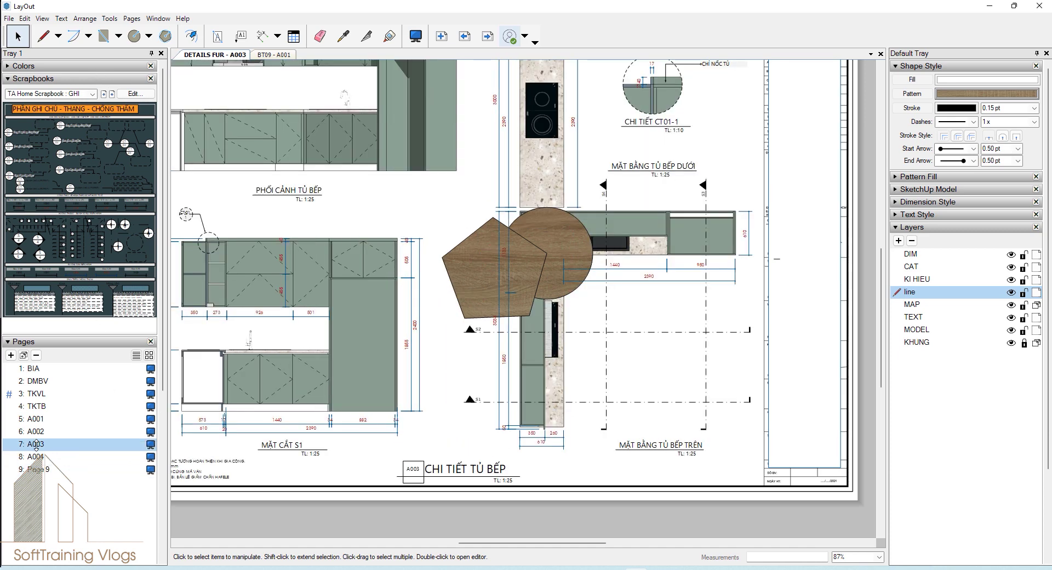
pyautogui.click(37, 369)
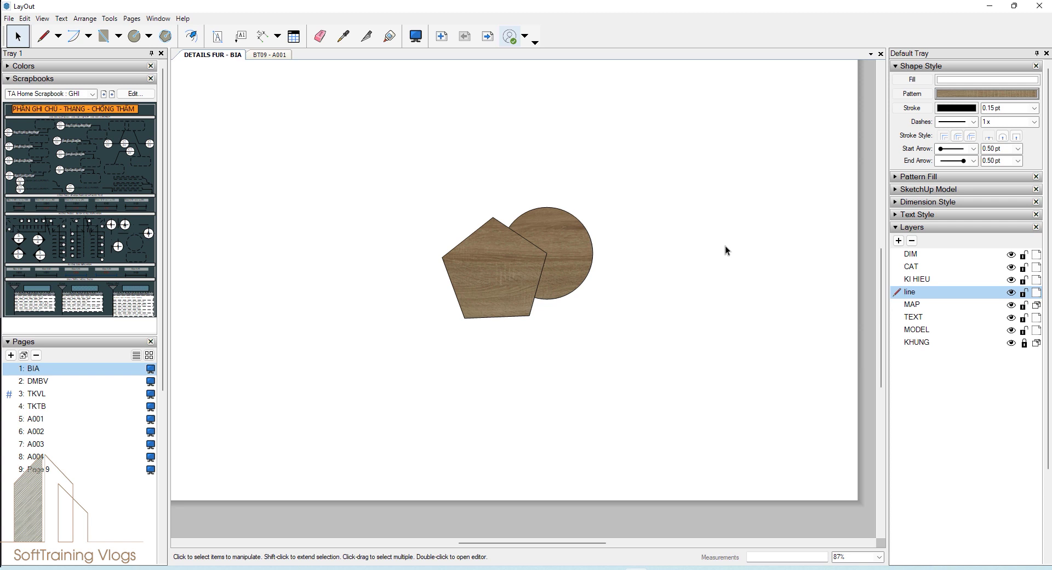
pyautogui.click(747, 235)
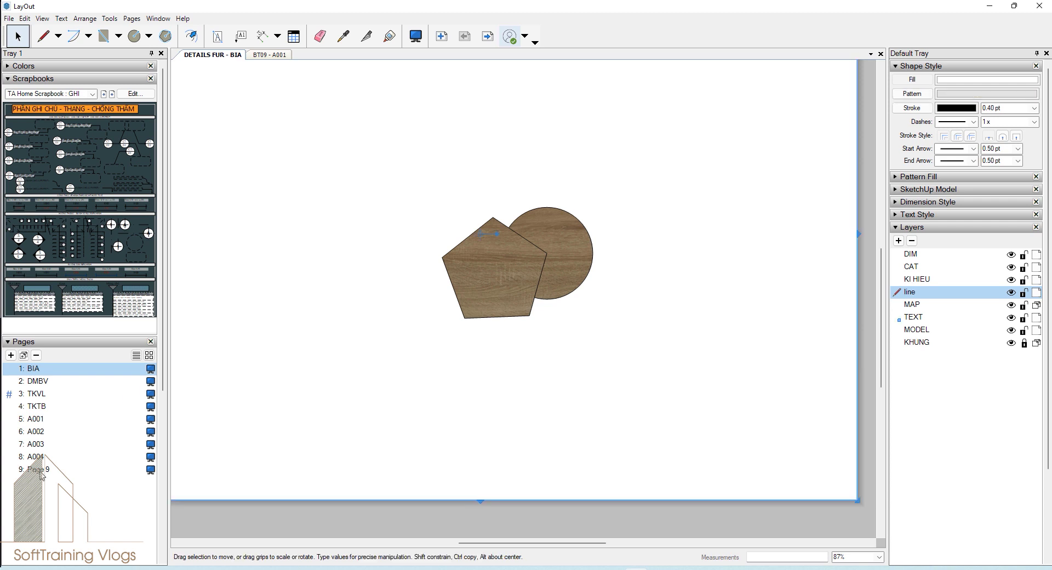
pyautogui.click(39, 469)
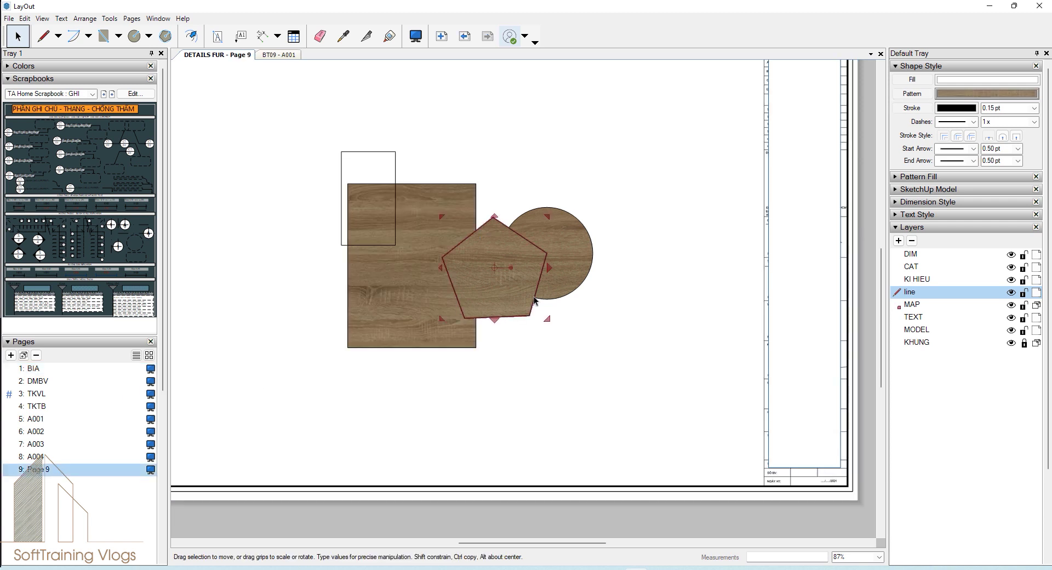
# Step: Select and deselect the shapes on Page 9, then switch to the A003 sheet
pyautogui.click(568, 264)
pyautogui.moveTo(677, 412); pyautogui.dragTo(359, 158)
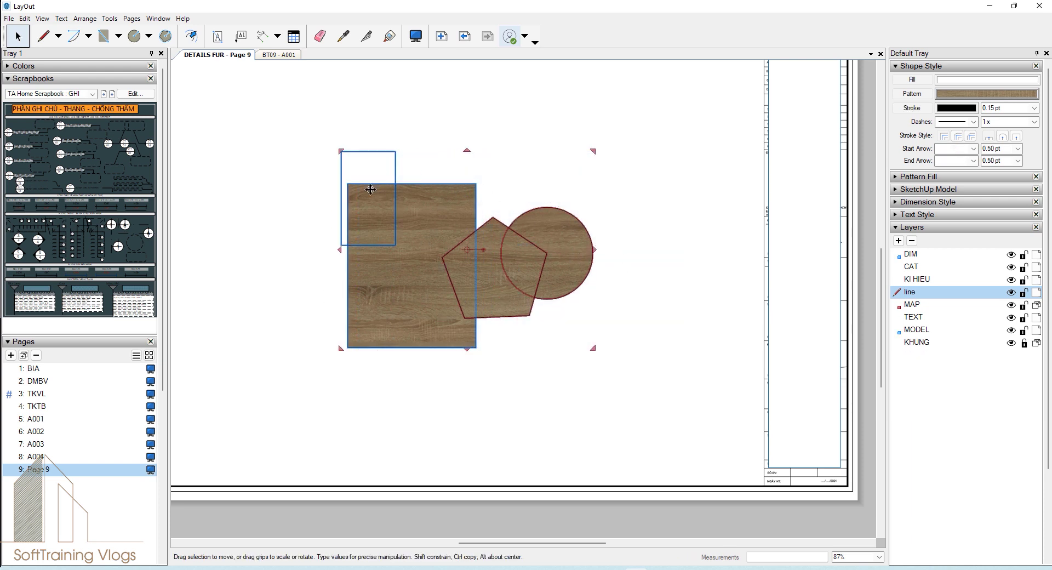
pyautogui.click(248, 413)
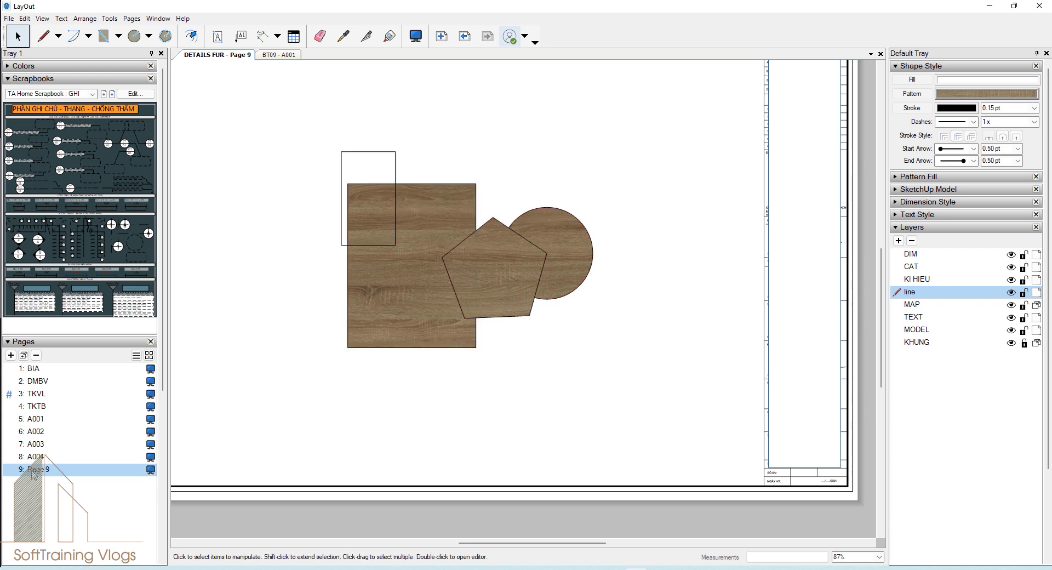
pyautogui.moveTo(685, 408); pyautogui.dragTo(511, 149)
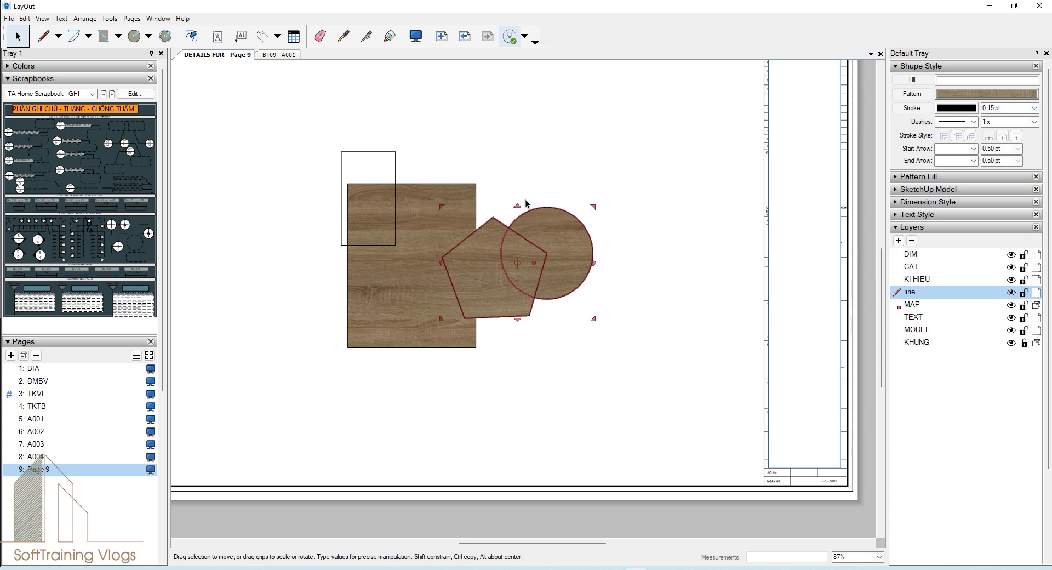
pyautogui.click(674, 169)
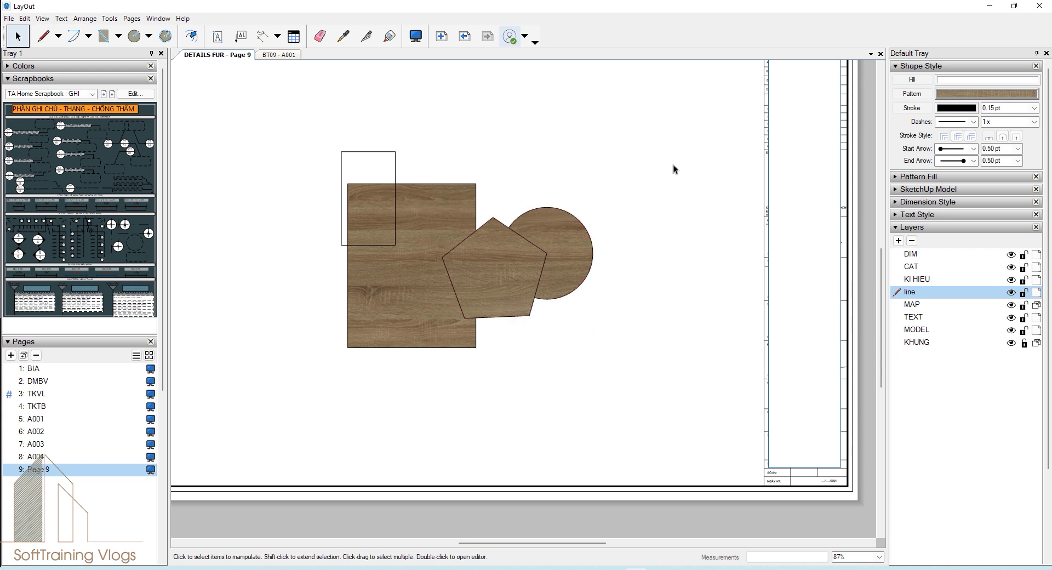
pyautogui.click(37, 445)
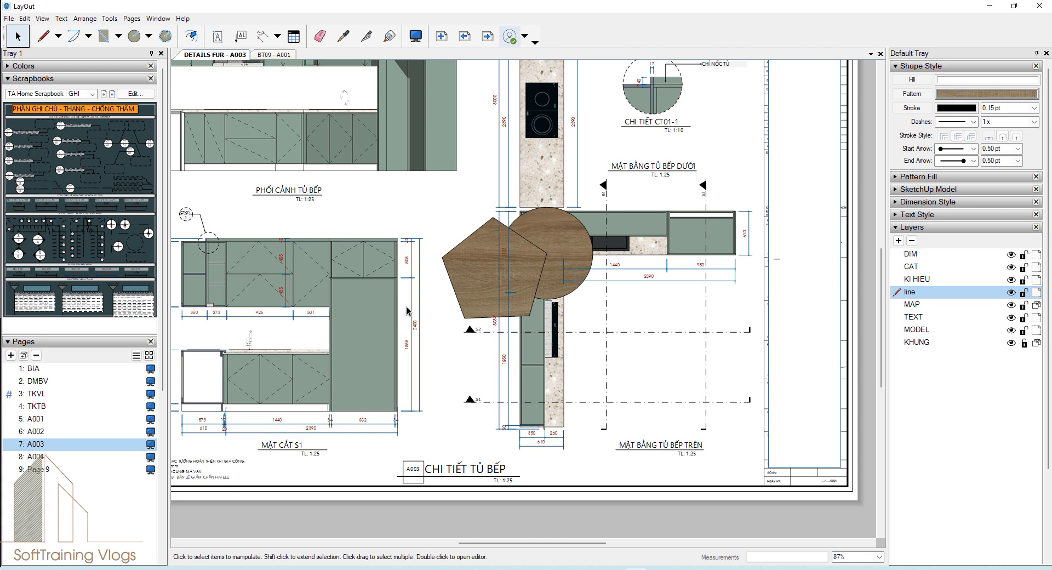
# Step: Delete the wood pentagon, then go back to Page 9 by way of A001
pyautogui.click(463, 279)
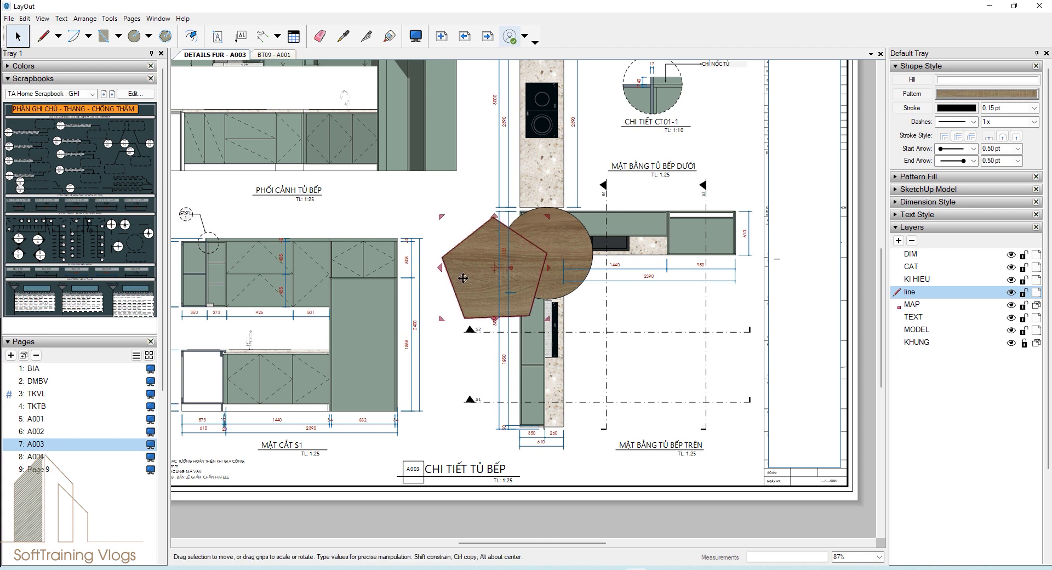
pyautogui.press('Delete')
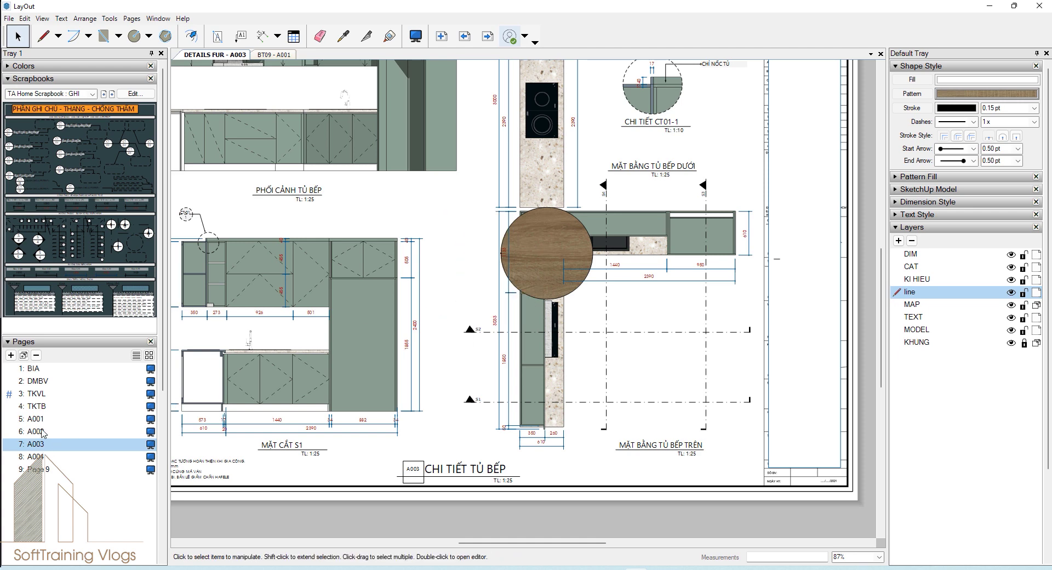
pyautogui.click(36, 419)
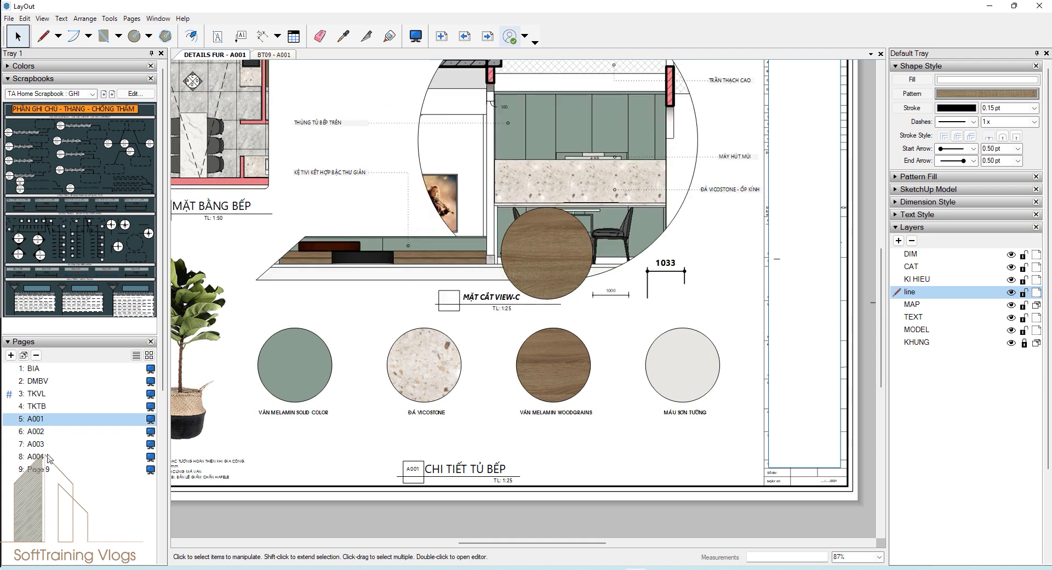
pyautogui.click(49, 469)
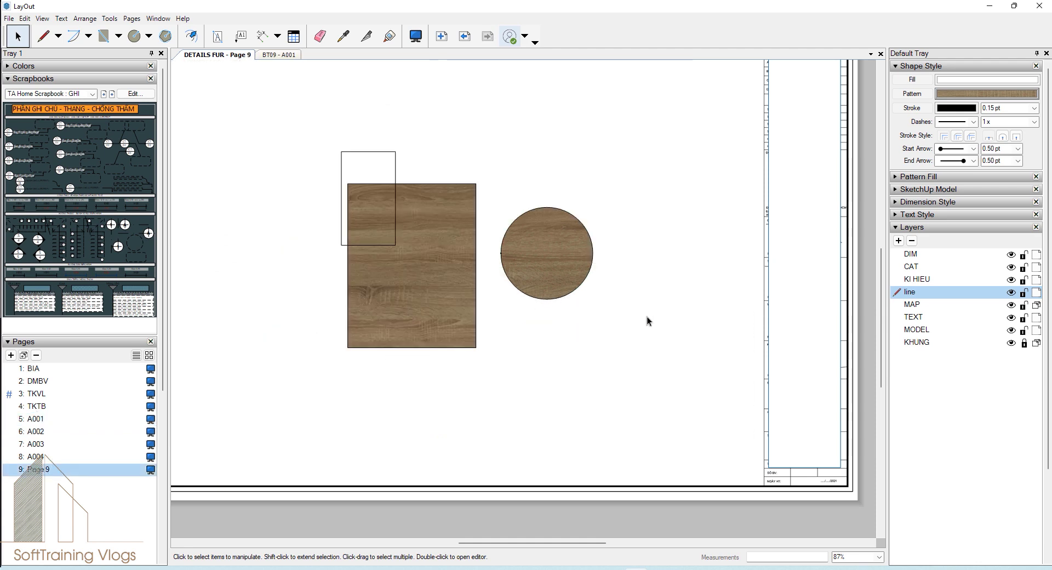
# Step: Reshape the wood circle into a bean by pulling its top and bottom points inward, then view A002
pyautogui.moveTo(655, 363); pyautogui.dragTo(564, 238)
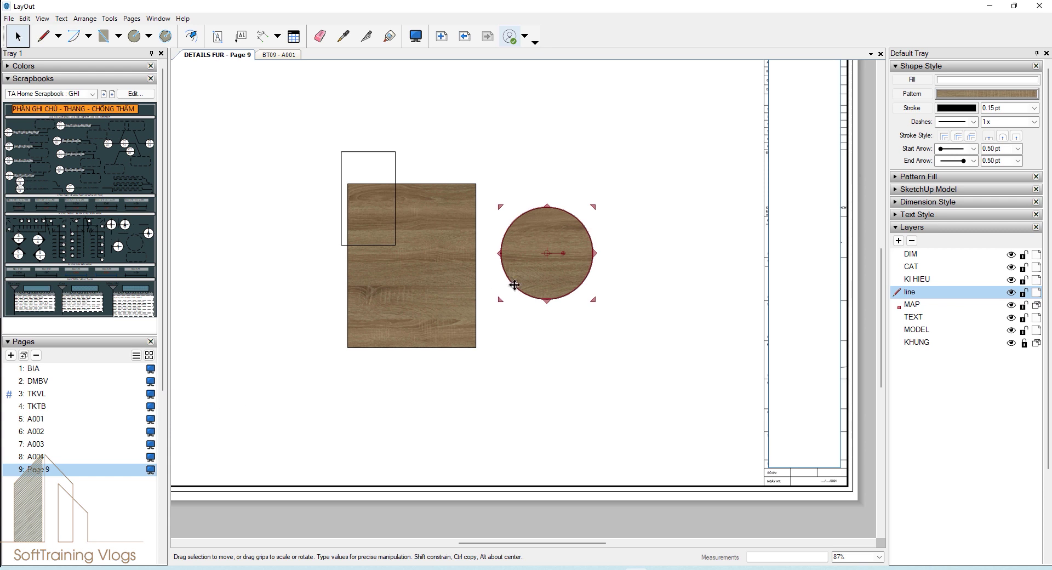
pyautogui.doubleClick(510, 266)
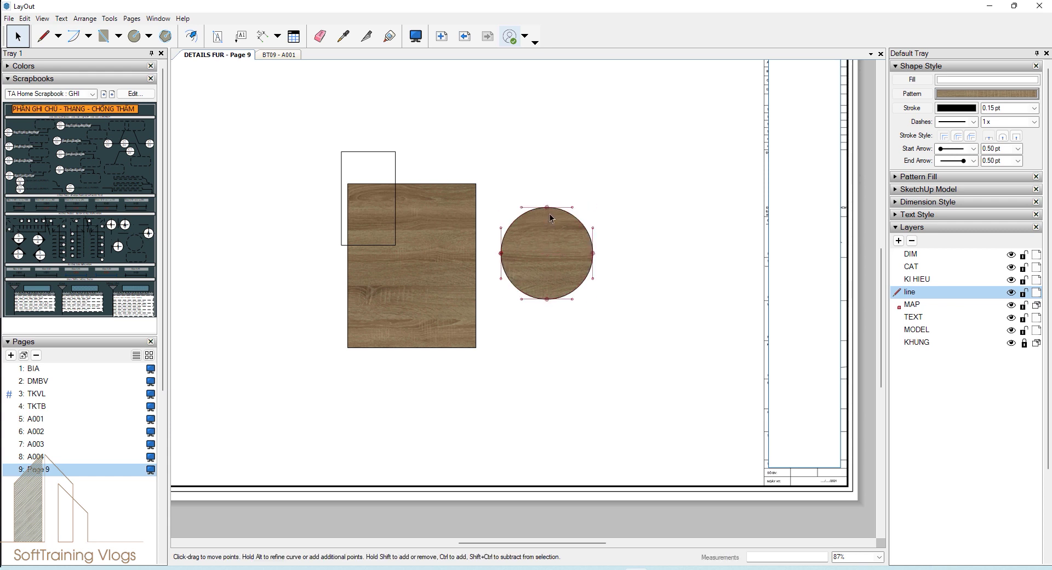
pyautogui.moveTo(547, 208); pyautogui.dragTo(547, 254)
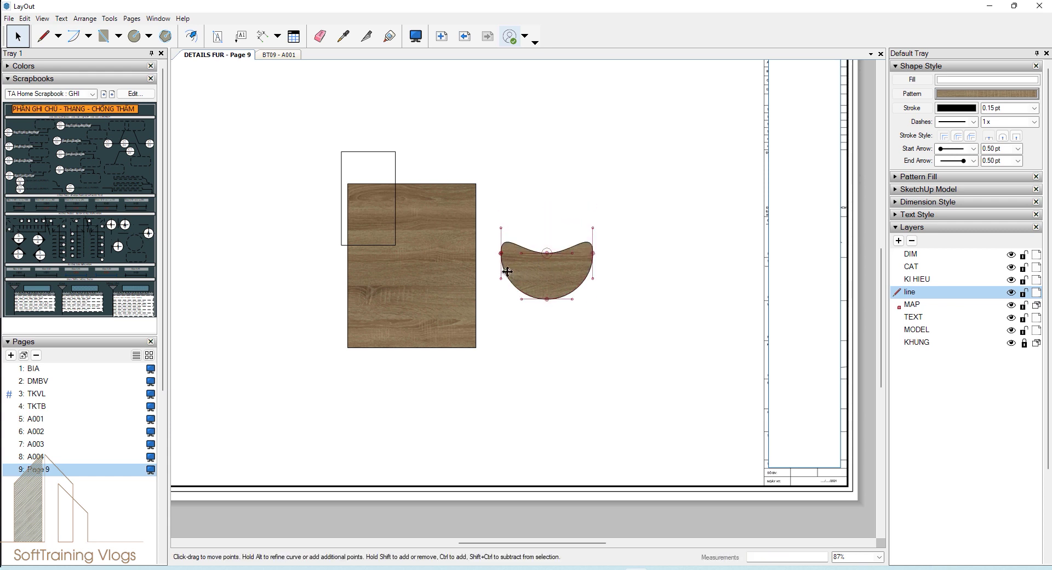
pyautogui.moveTo(546, 299); pyautogui.dragTo(547, 286)
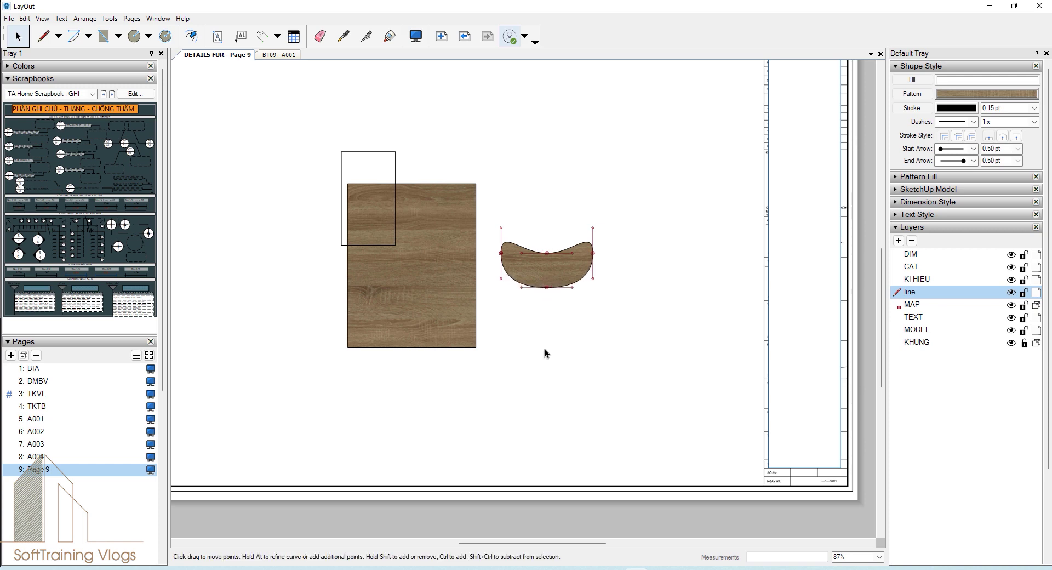
pyautogui.click(676, 344)
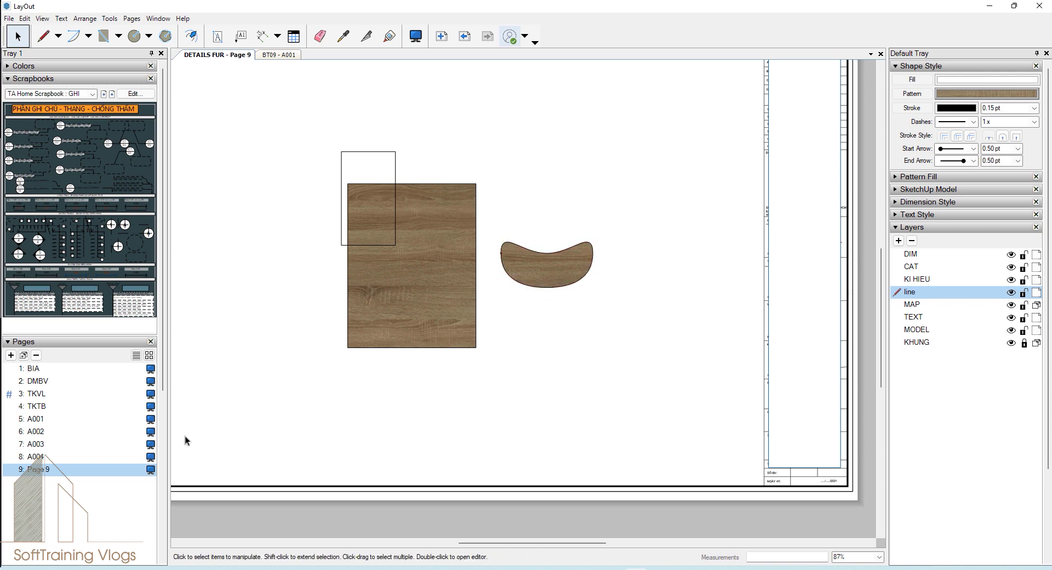
pyautogui.click(37, 431)
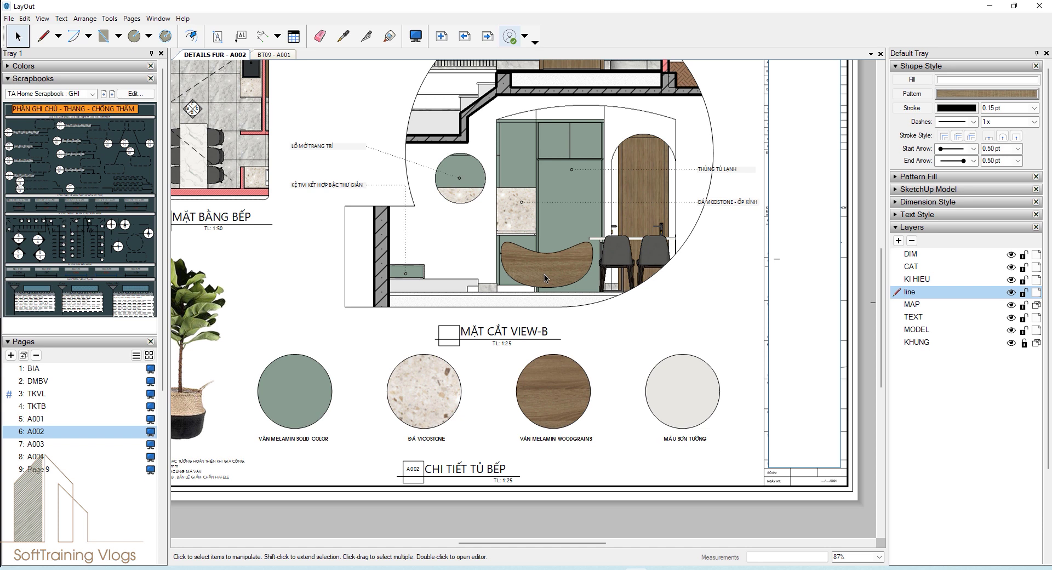
# Step: Select and deselect the bean shape on A002, then open the File menu
pyautogui.click(575, 270)
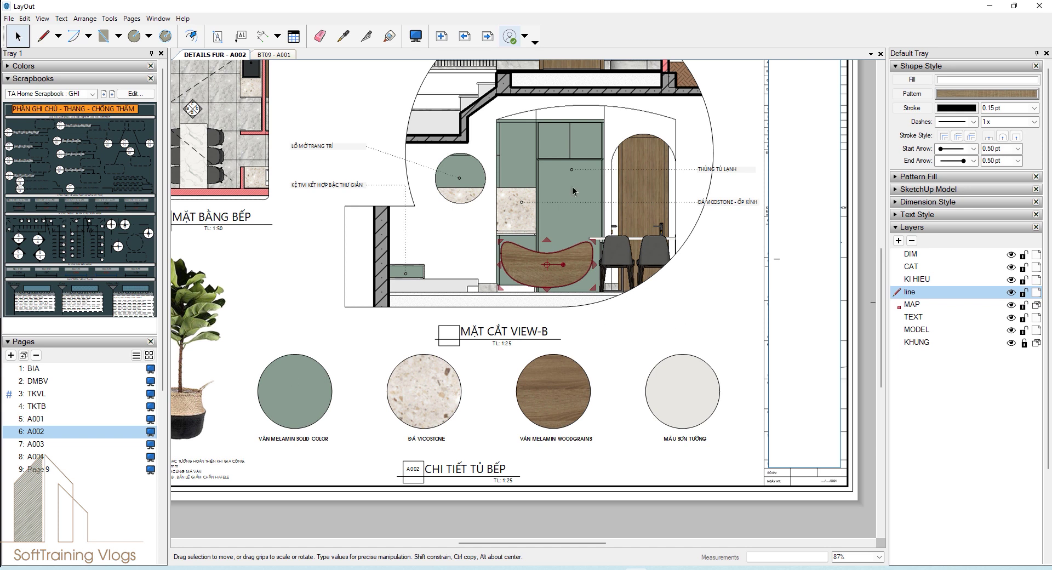
pyautogui.click(274, 261)
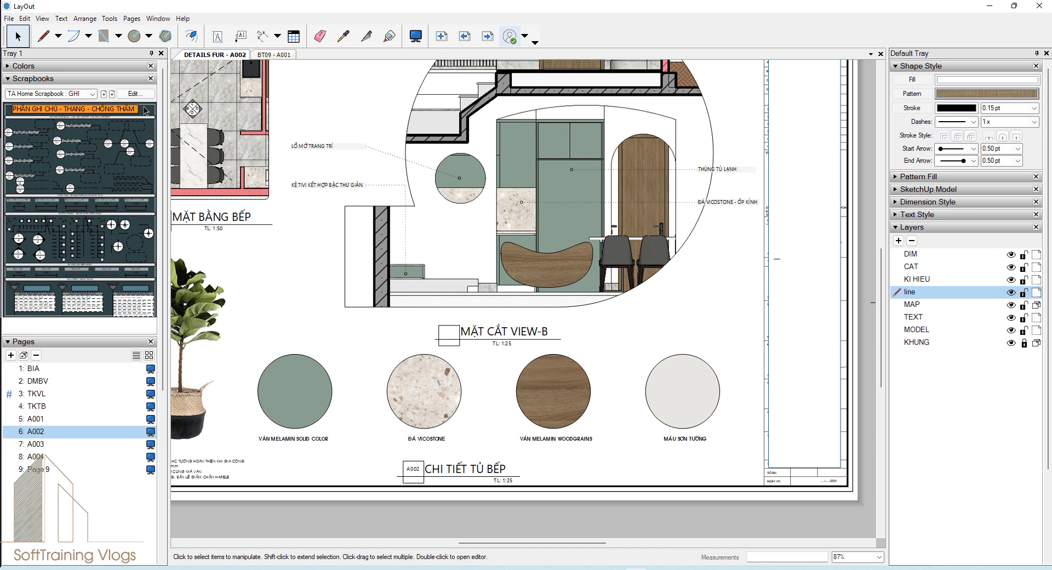
pyautogui.click(11, 19)
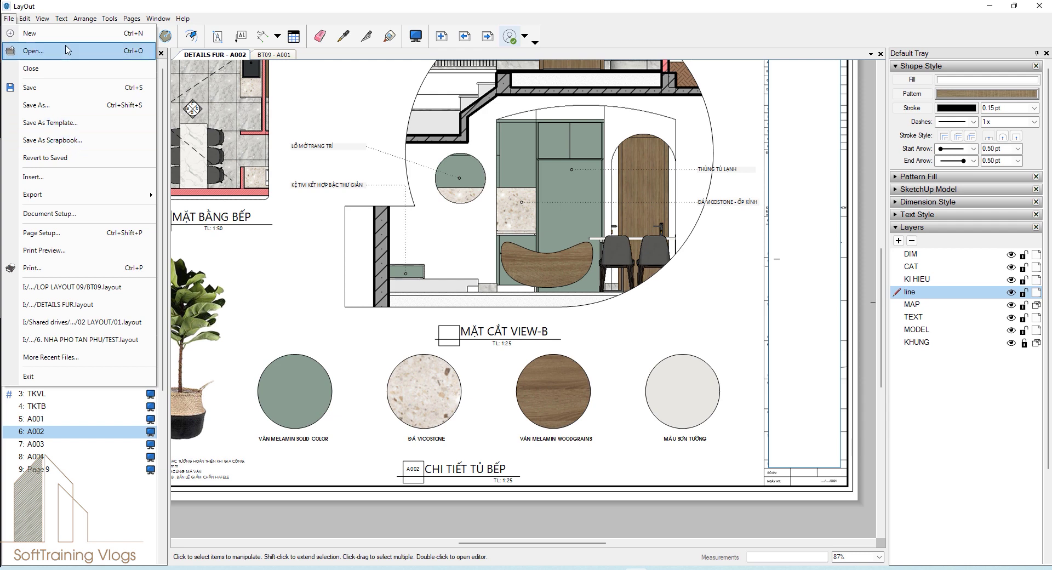
# Step: Dismiss the new-document template chooser after viewing My templates, and switch to the BT09 - A001 document
pyautogui.click(367, 94)
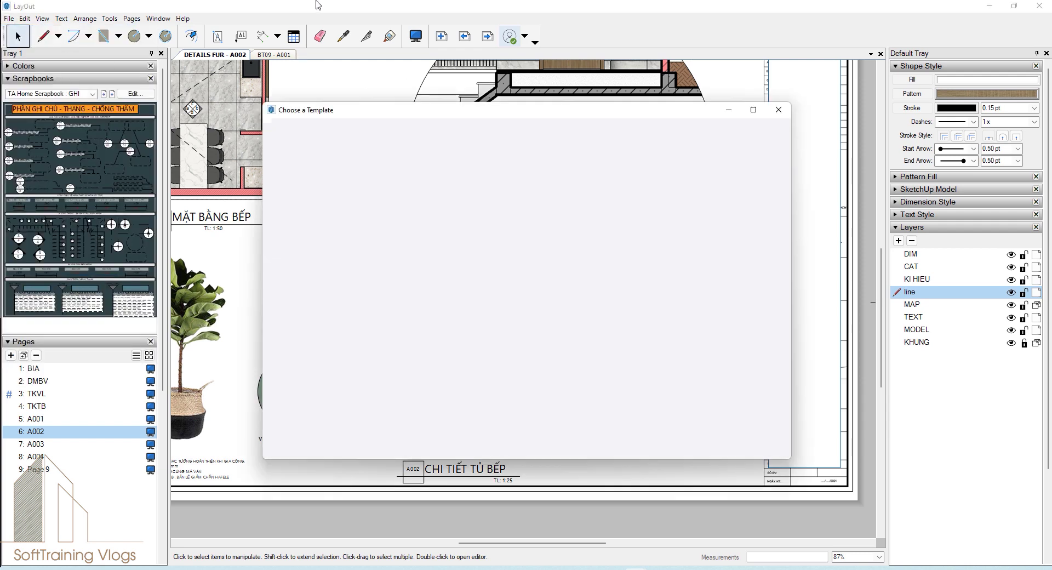
pyautogui.click(470, 140)
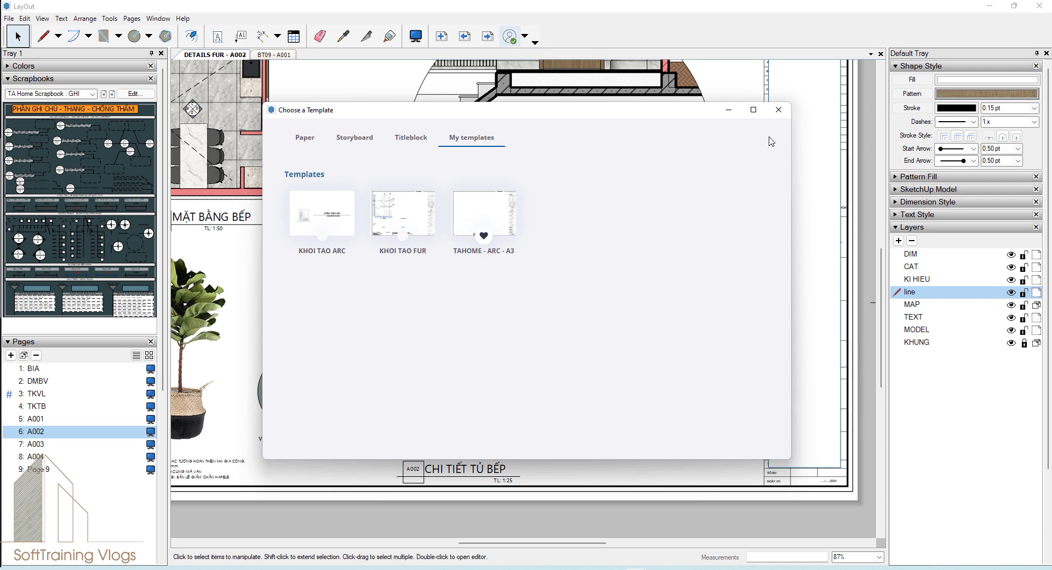
pyautogui.click(778, 109)
pyautogui.click(288, 56)
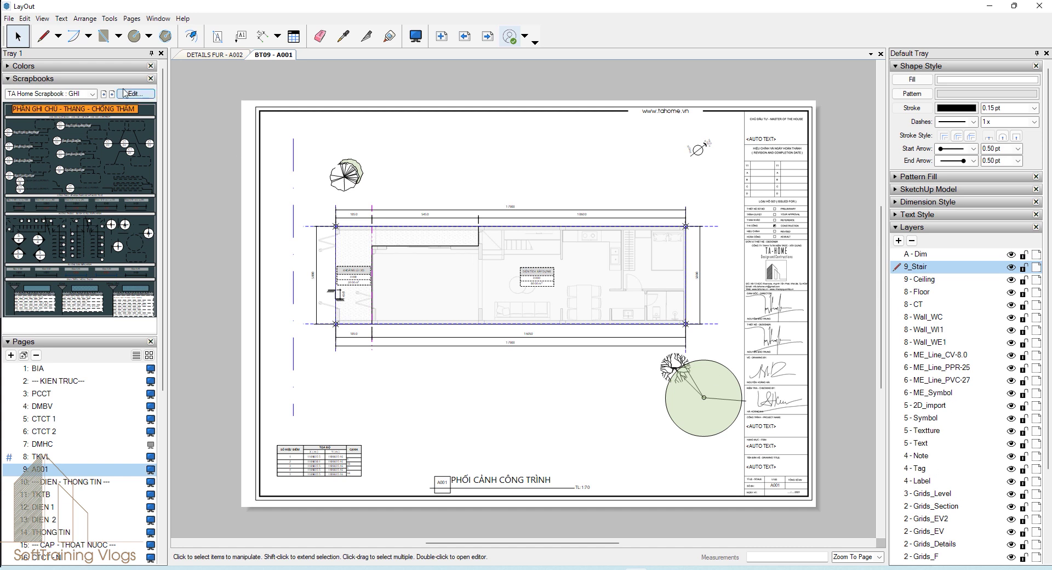
# Step: Collapse and re-expand the Scrapbooks panel, glancing at the File menu without choosing
pyautogui.click(109, 80)
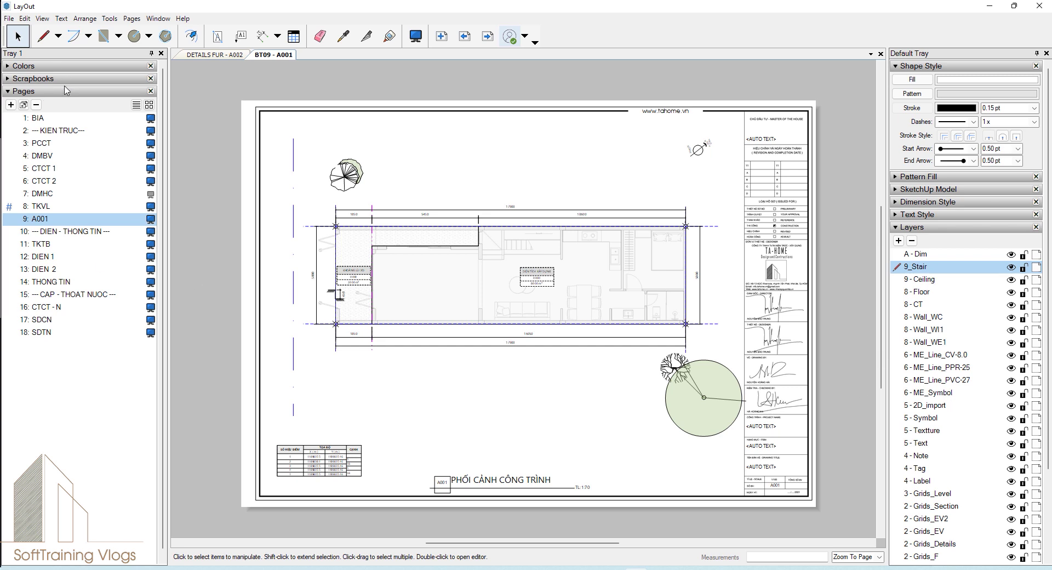
pyautogui.click(65, 79)
pyautogui.click(9, 18)
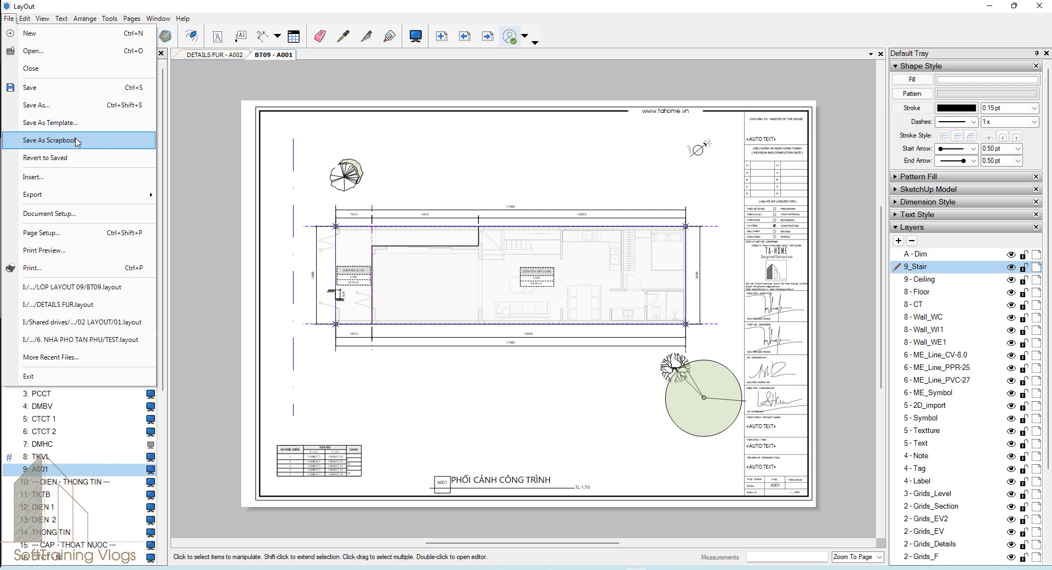
pyautogui.press('Escape')
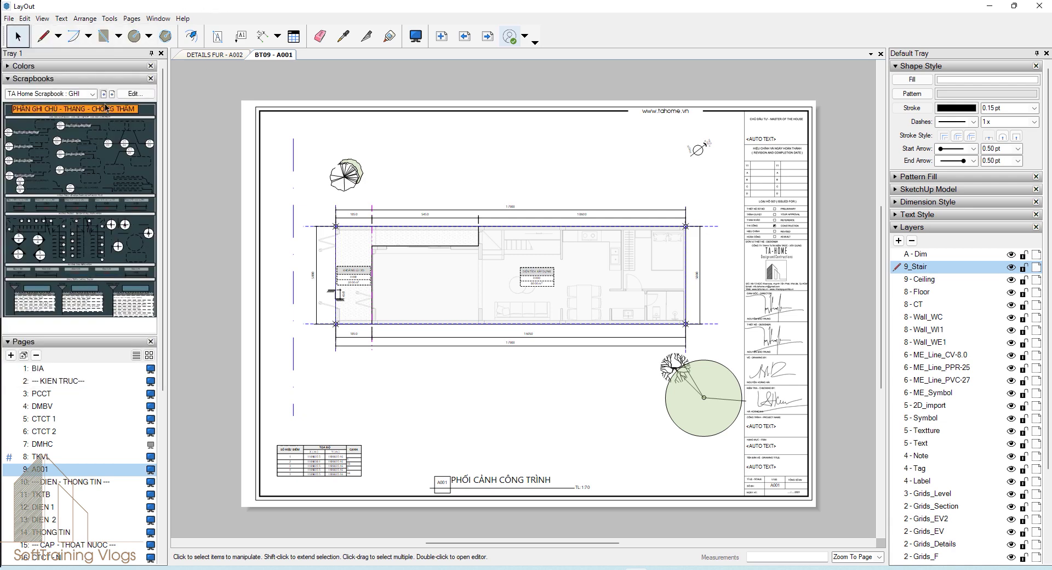
# Step: Browse the available scrapbooks list without switching, then bring up the File menu
pyautogui.click(92, 93)
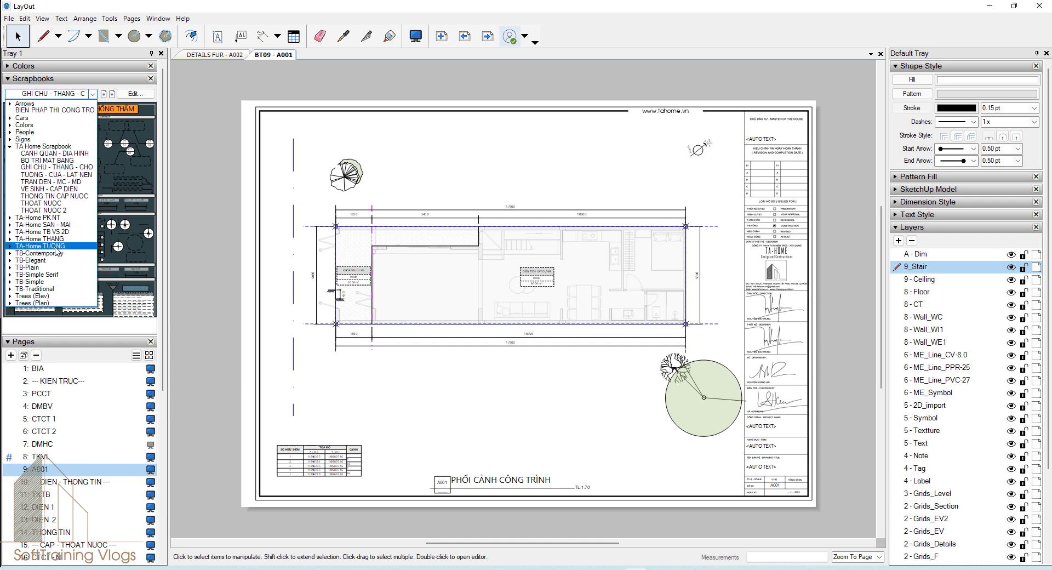
pyautogui.click(305, 6)
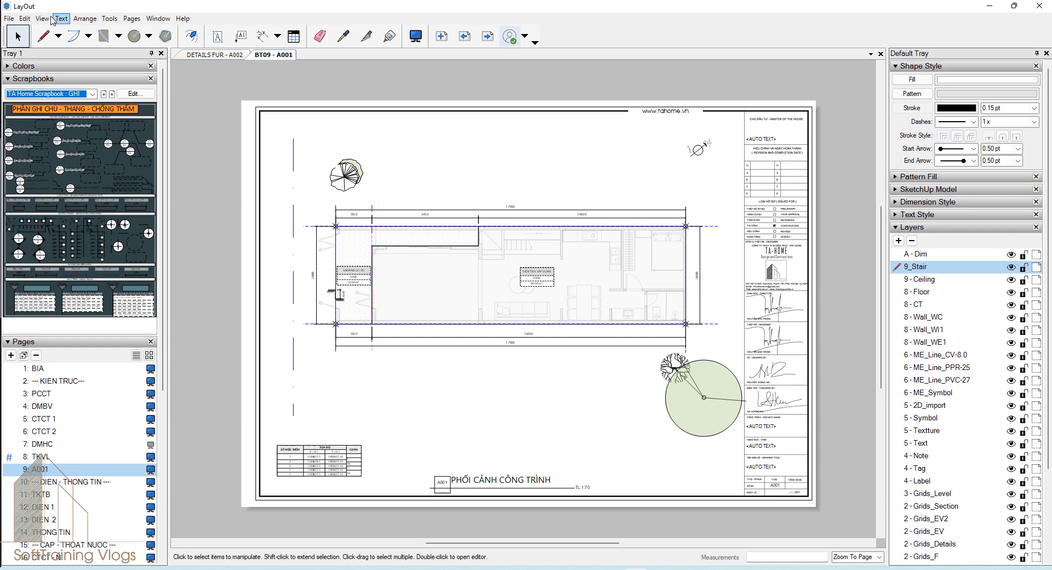
pyautogui.click(9, 18)
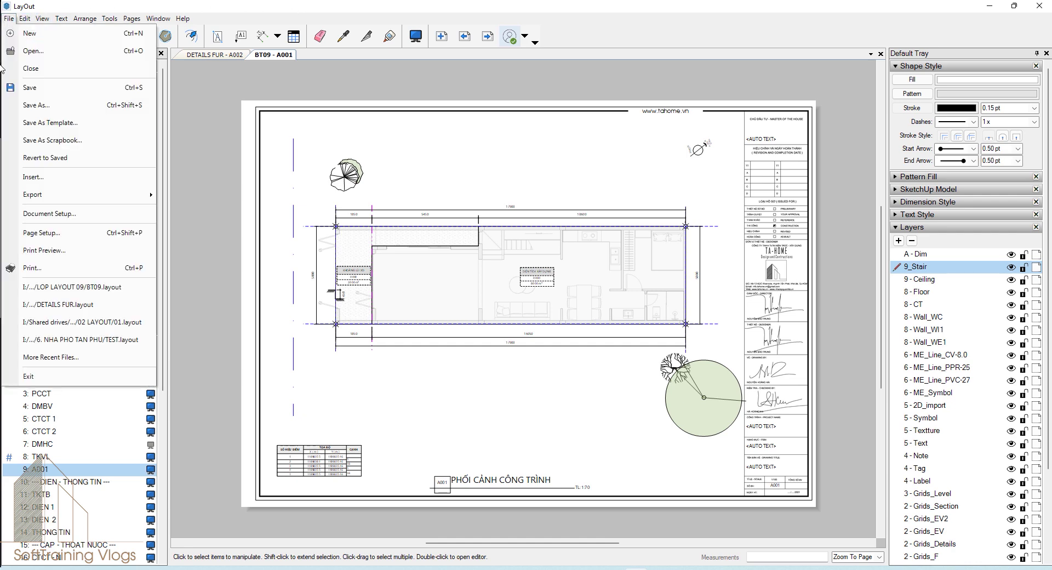
# Step: Cancel the Insert file chooser without inserting, then return to the File menu to reach Export
pyautogui.click(44, 182)
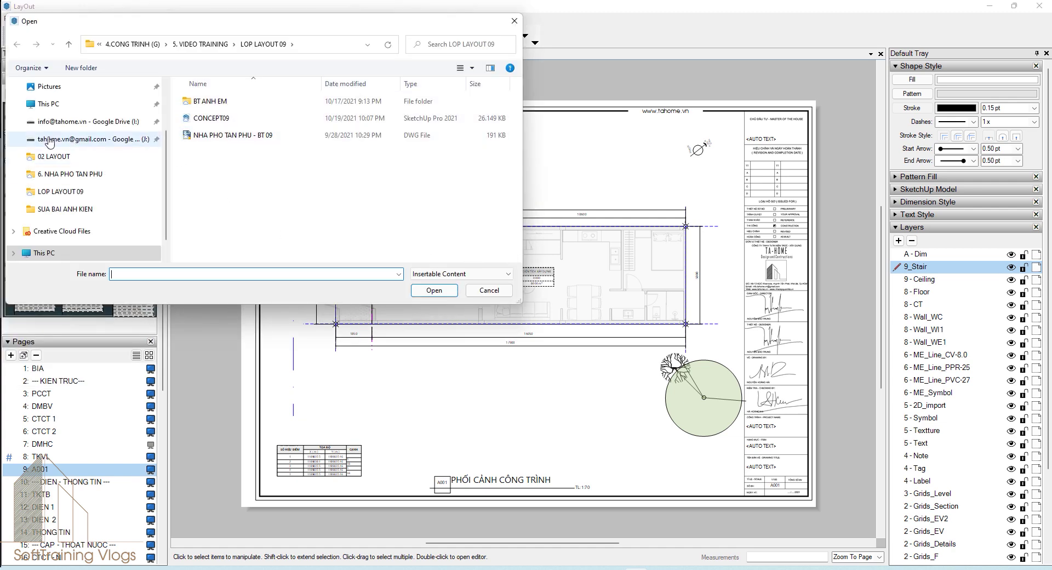
pyautogui.click(475, 293)
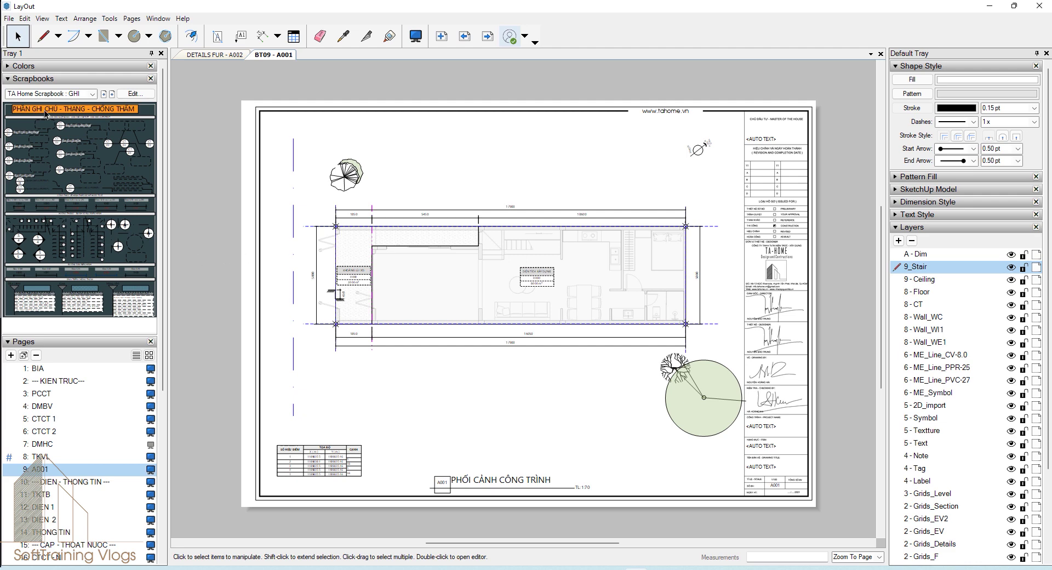
pyautogui.click(9, 19)
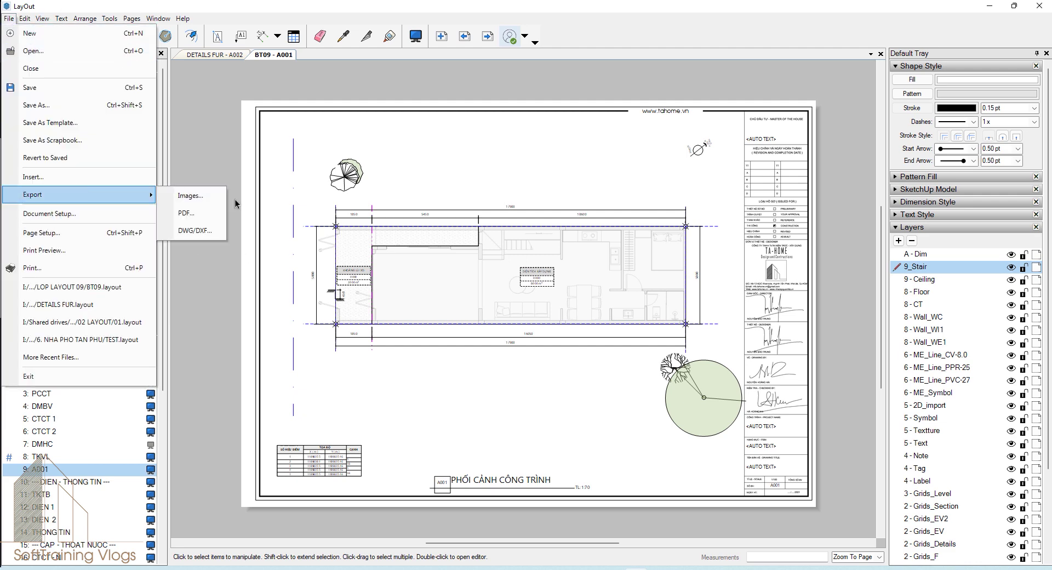
pyautogui.moveTo(78, 195)
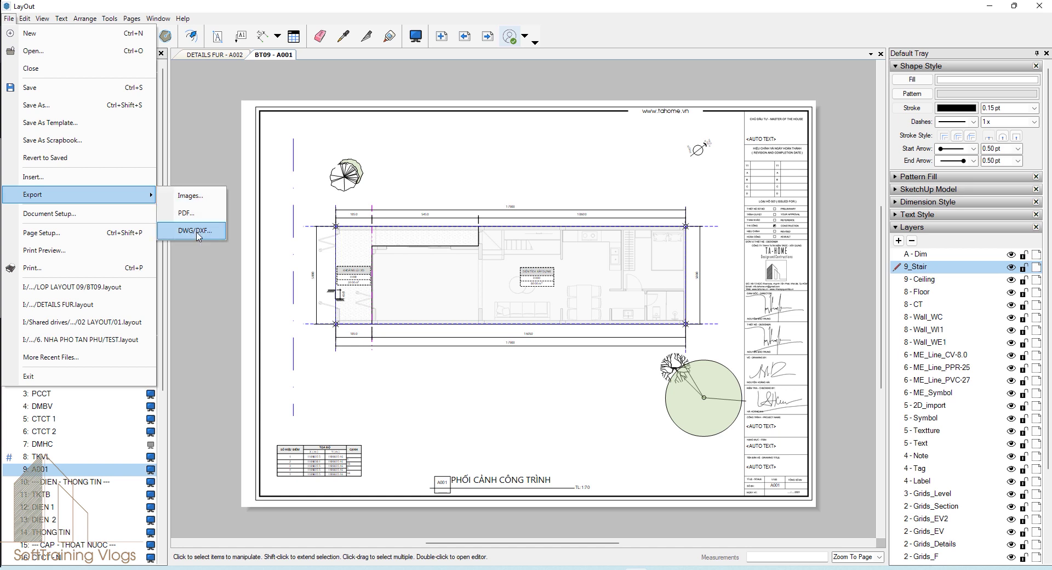
pyautogui.click(197, 203)
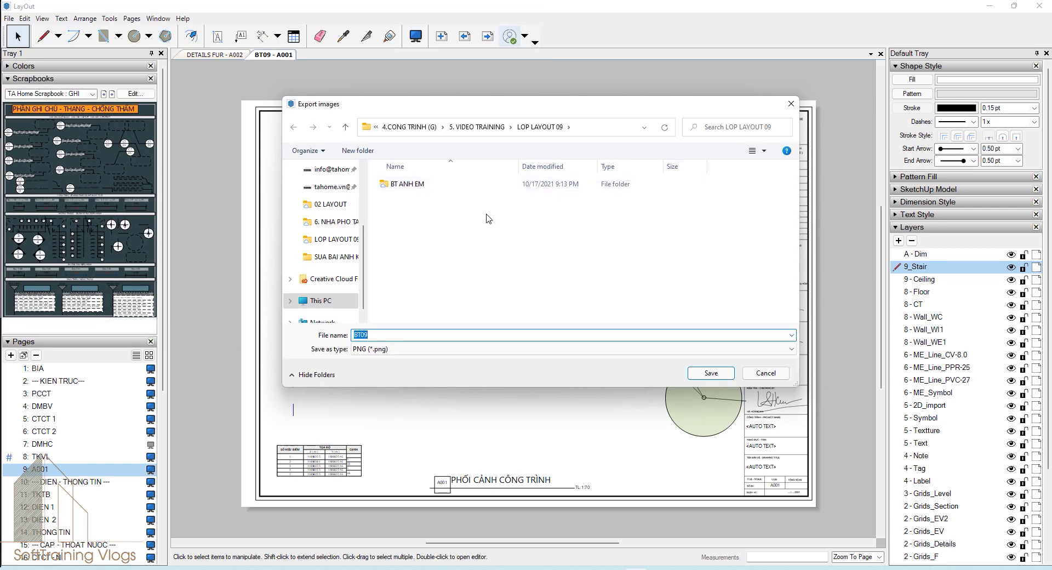
pyautogui.click(467, 349)
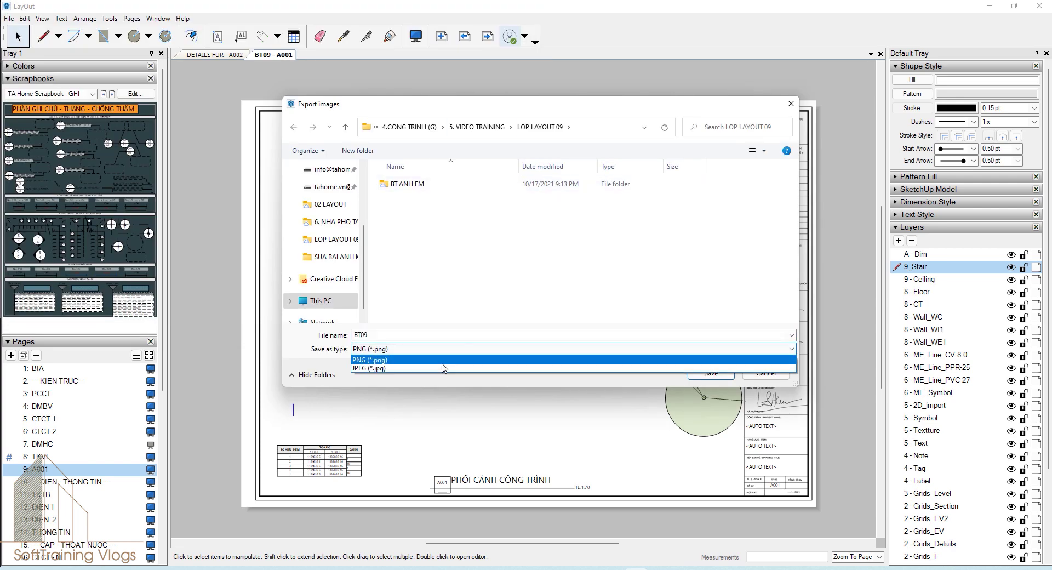
pyautogui.click(423, 370)
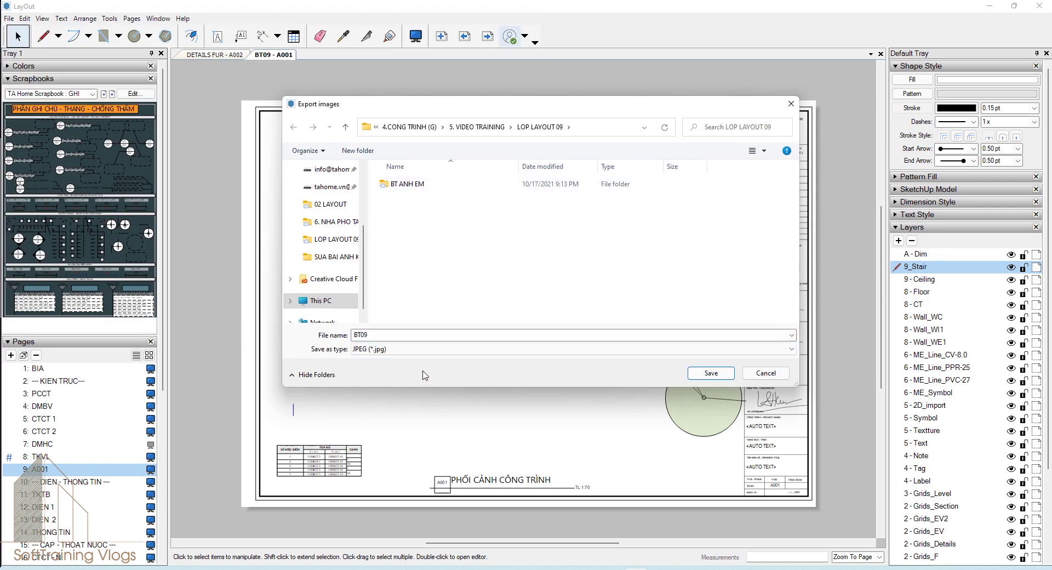
pyautogui.click(712, 373)
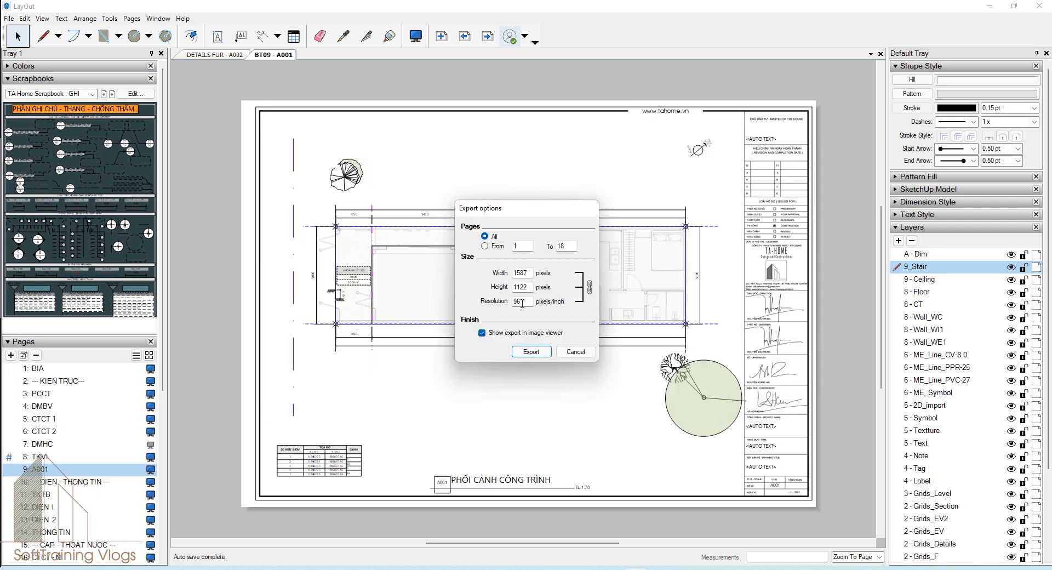
pyautogui.moveTo(524, 302); pyautogui.dragTo(472, 305)
pyautogui.write('300')
pyautogui.click(524, 287)
pyautogui.click(498, 248)
pyautogui.doubleClick(559, 244)
pyautogui.click(525, 248)
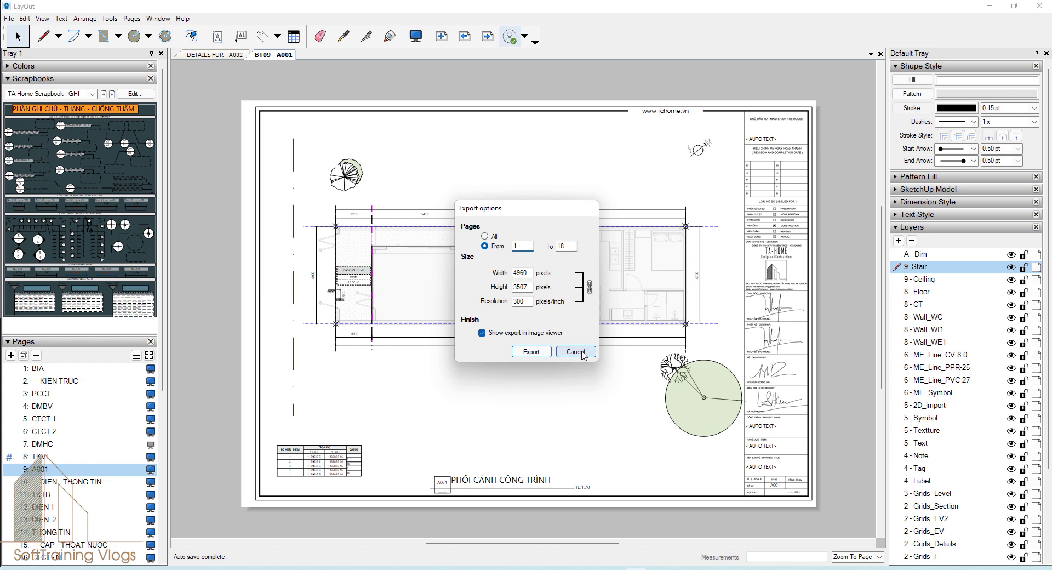
pyautogui.press('Tab')
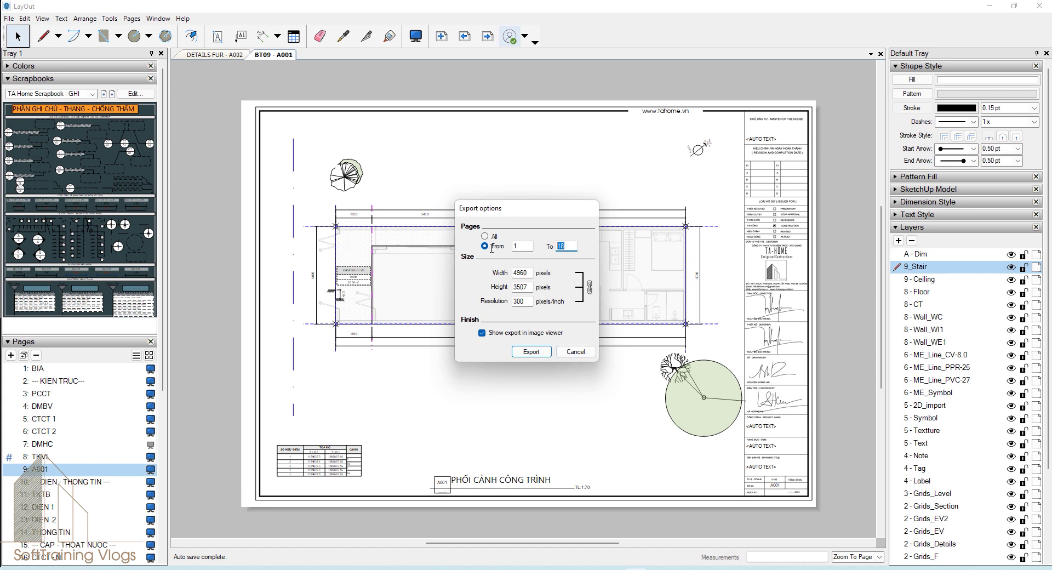
pyautogui.doubleClick(531, 301)
pyautogui.click(575, 352)
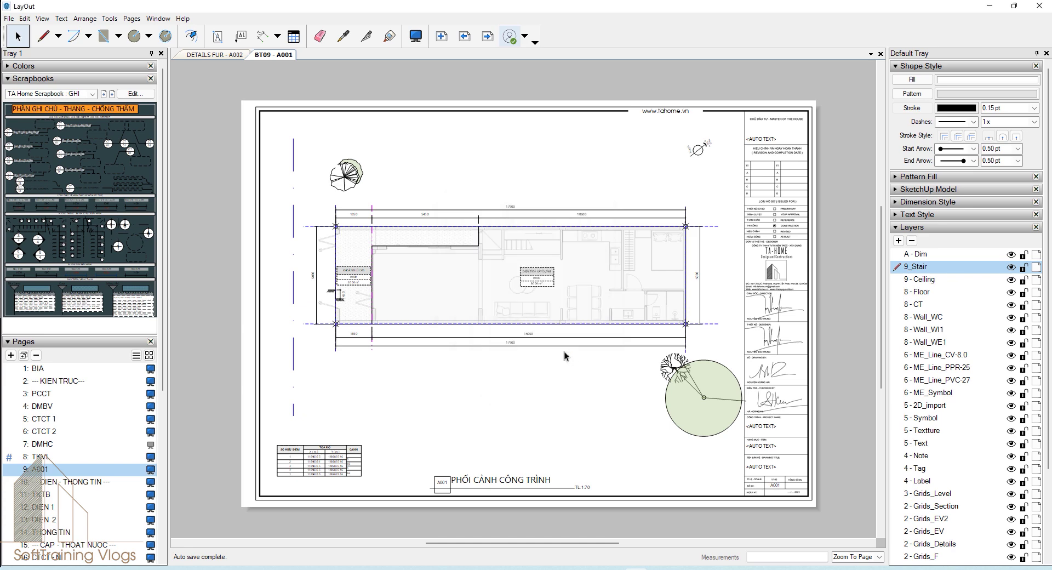
pyautogui.click(8, 18)
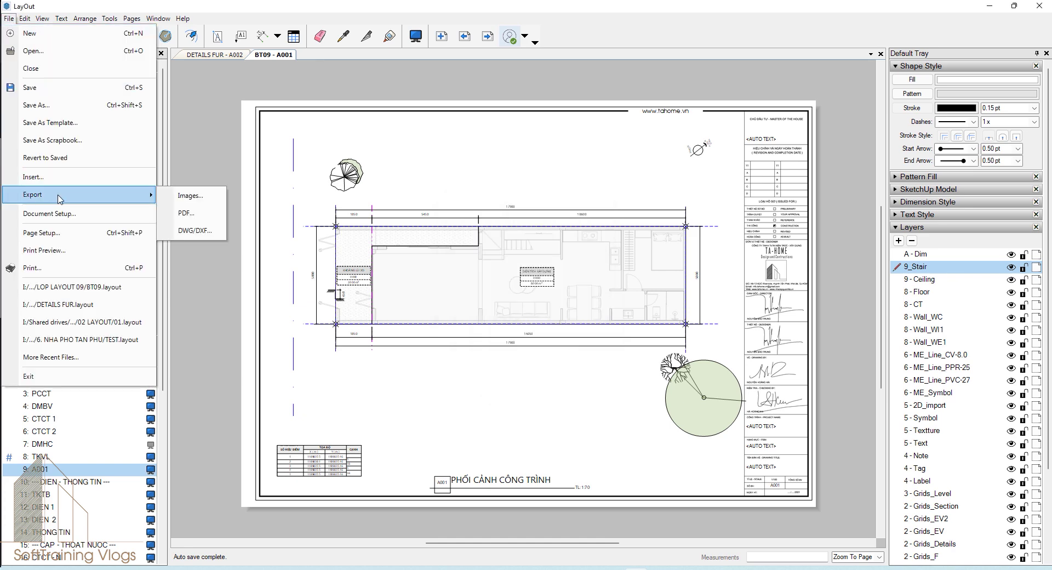
pyautogui.click(174, 210)
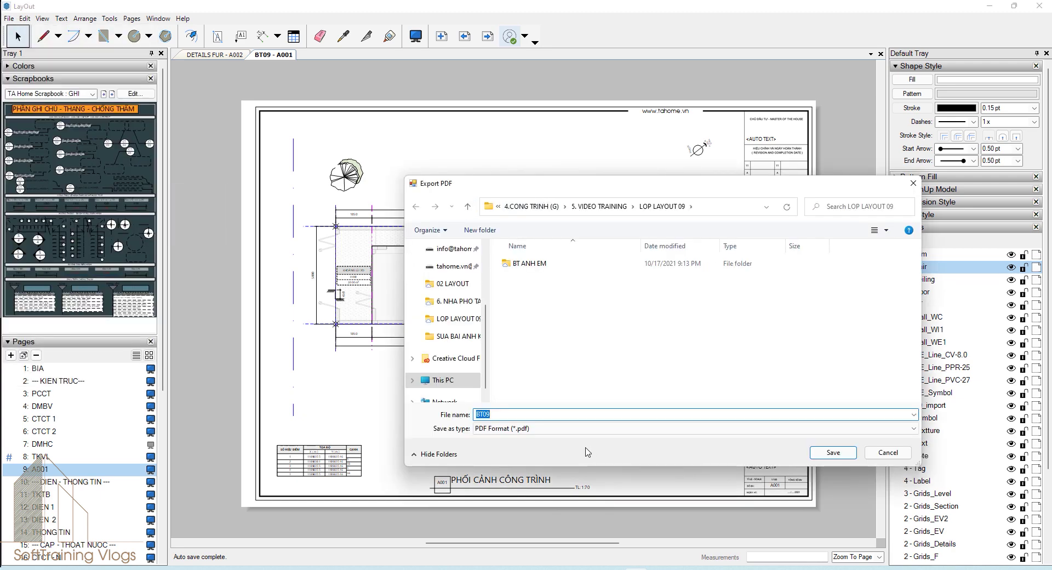
pyautogui.click(911, 184)
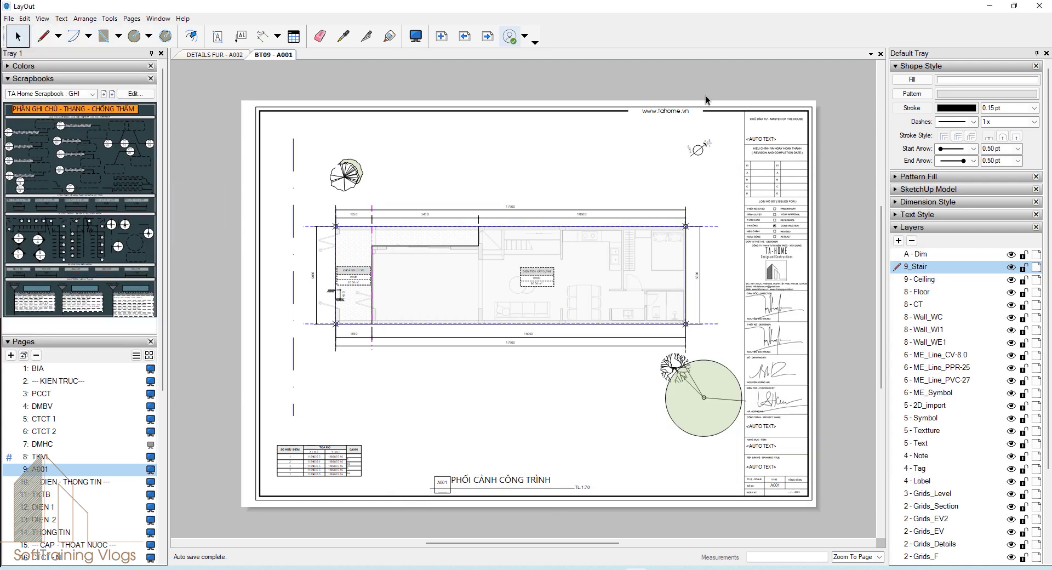
pyautogui.hotkey('ctrl', 'p')
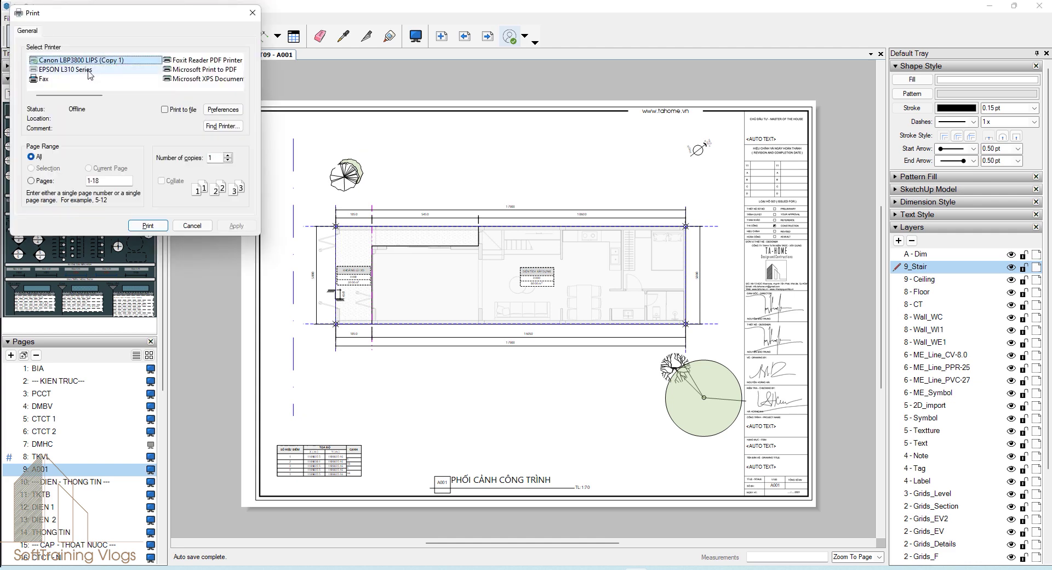
pyautogui.moveTo(203, 69)
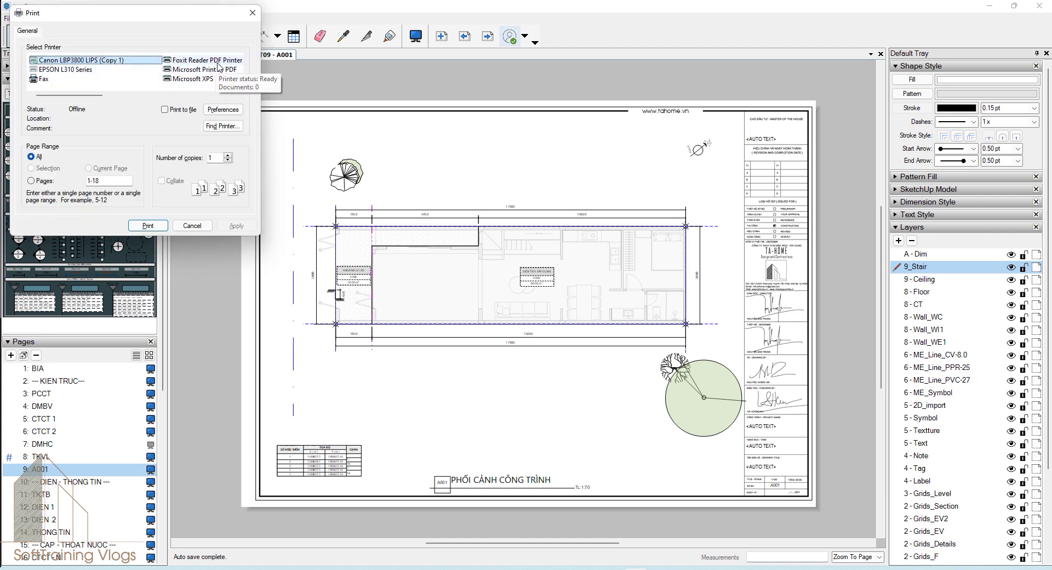
pyautogui.click(219, 62)
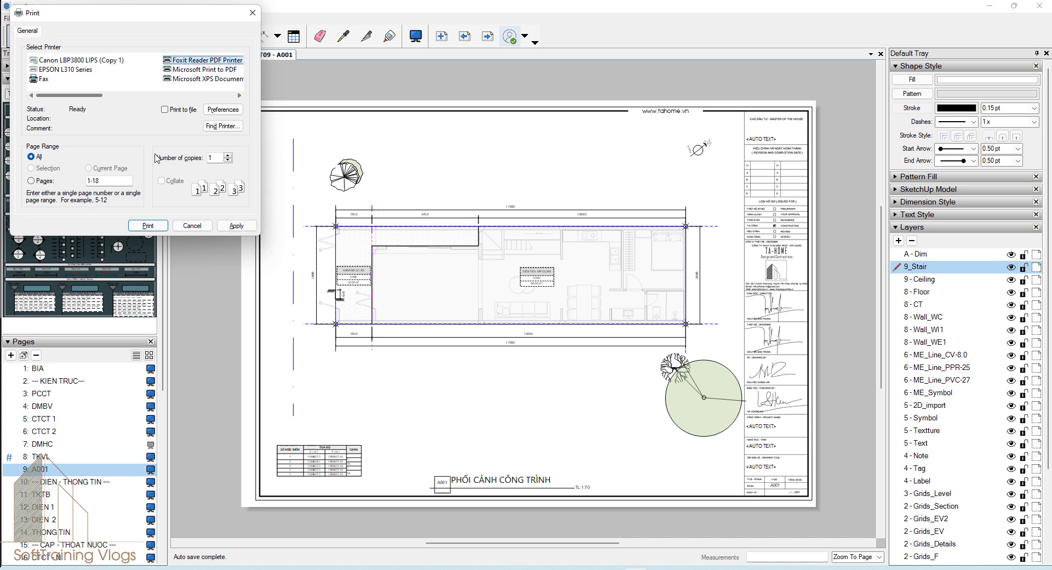
pyautogui.click(148, 225)
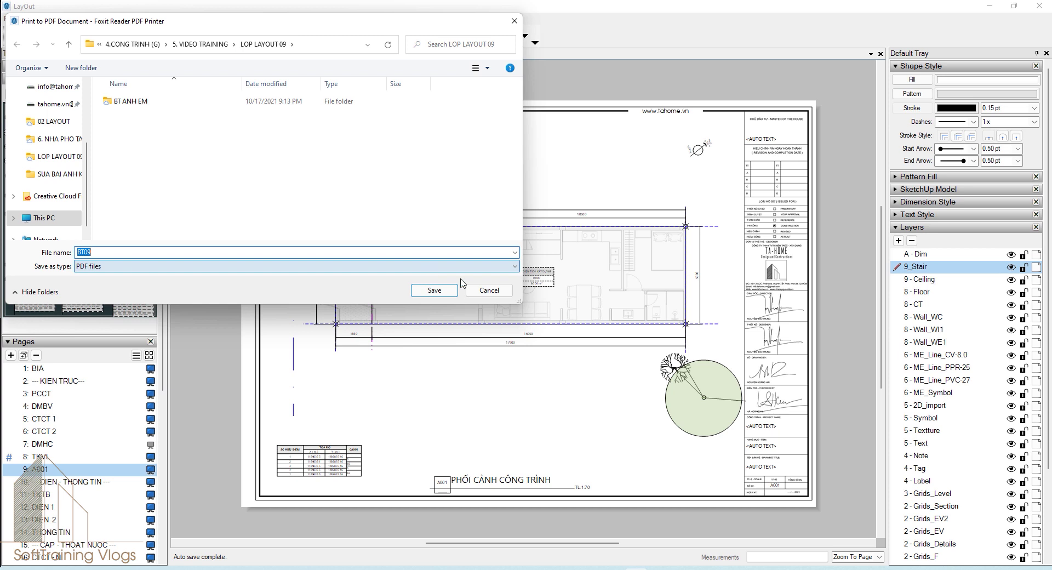
pyautogui.click(485, 290)
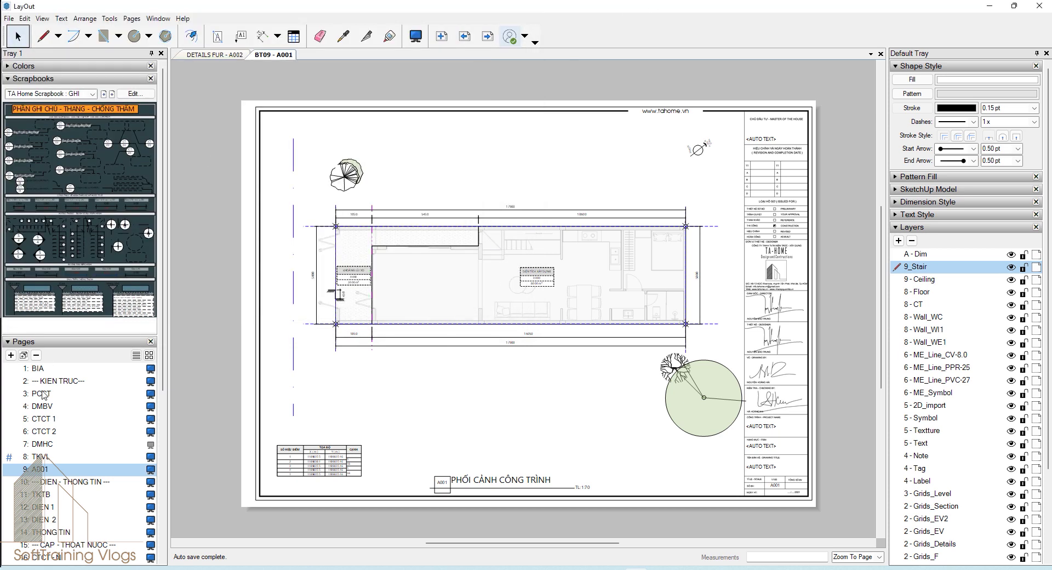
pyautogui.click(8, 18)
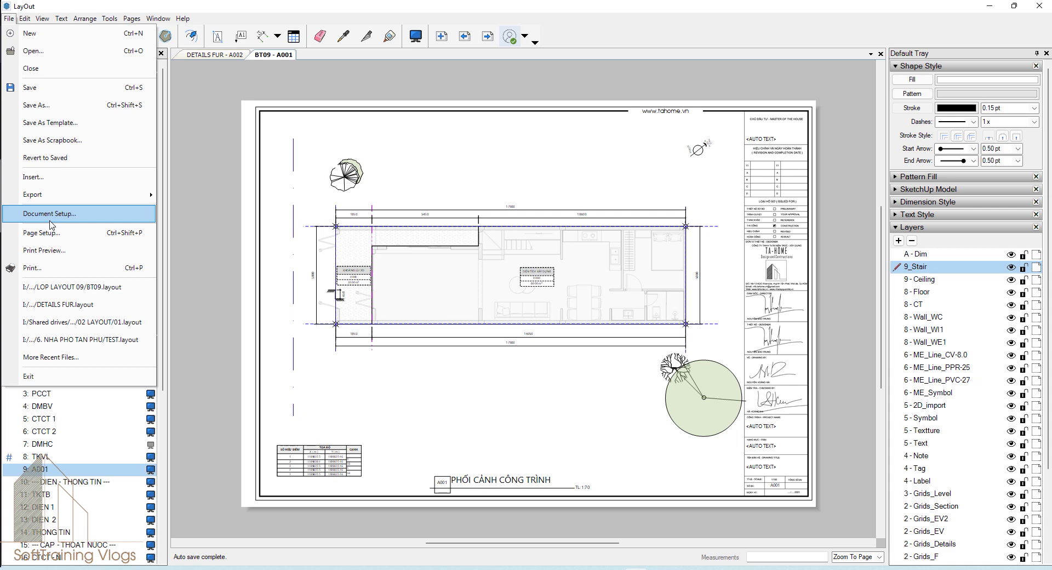
# Step: In Document Setup References, try relinking CONCEPT09.skp, cancelling the file chooser
pyautogui.click(50, 219)
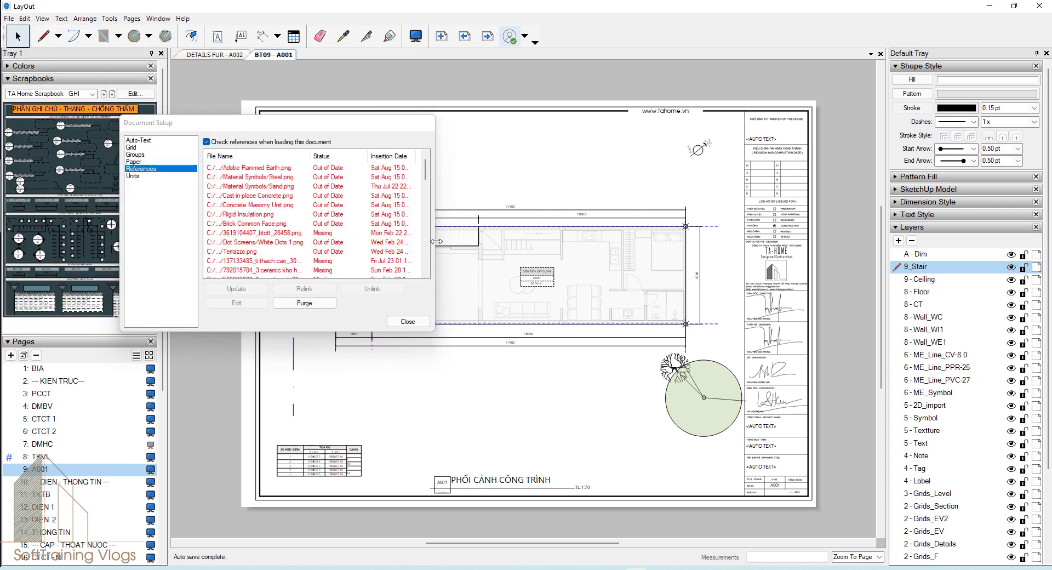
pyautogui.click(351, 224)
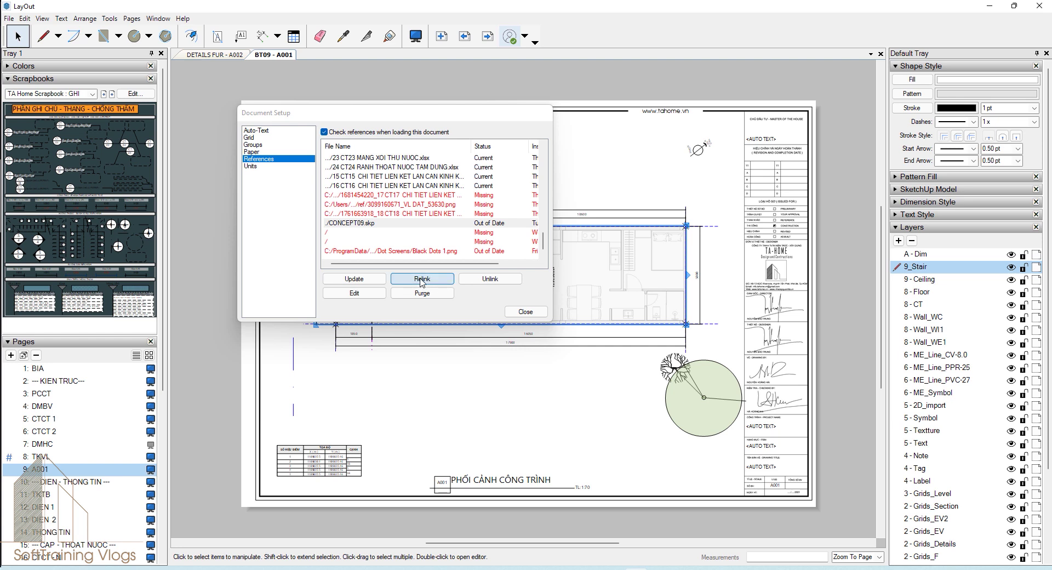
pyautogui.click(421, 280)
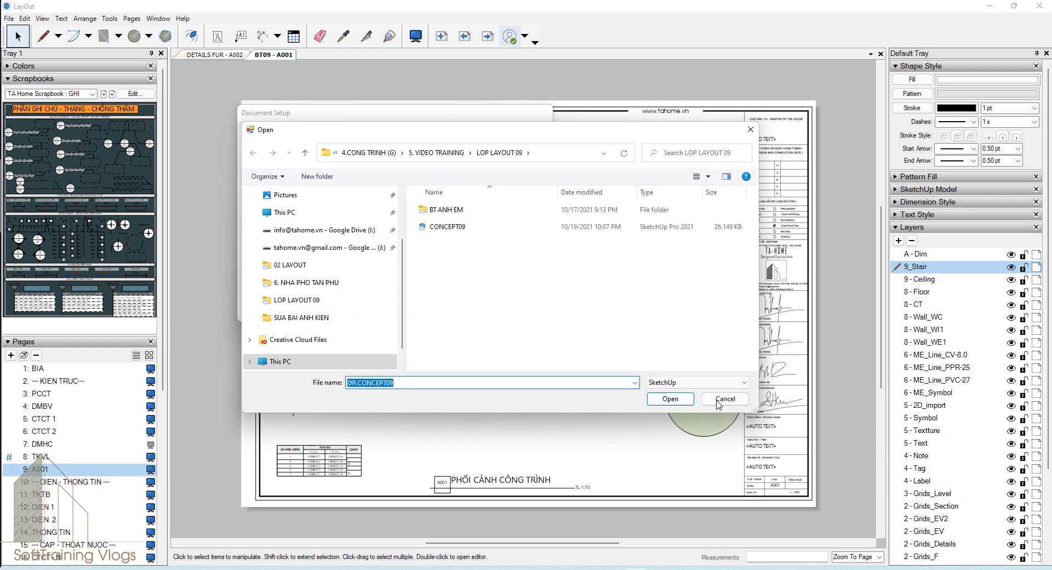
pyautogui.click(670, 399)
# Step: Select the coordinate table, cancel its relink, and purge unused references
pyautogui.moveTo(516, 114); pyautogui.dragTo(327, 65)
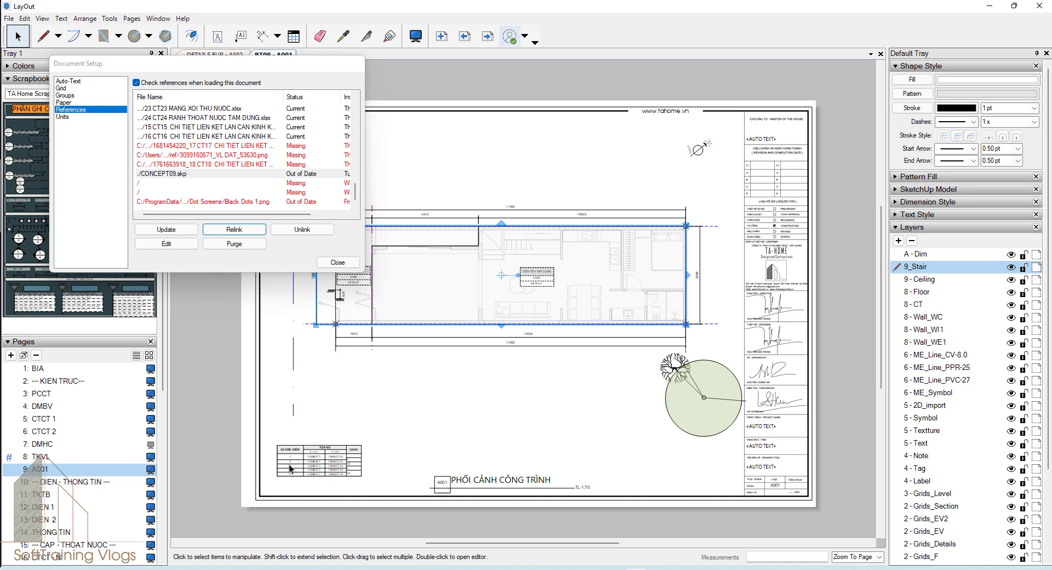
pyautogui.click(308, 462)
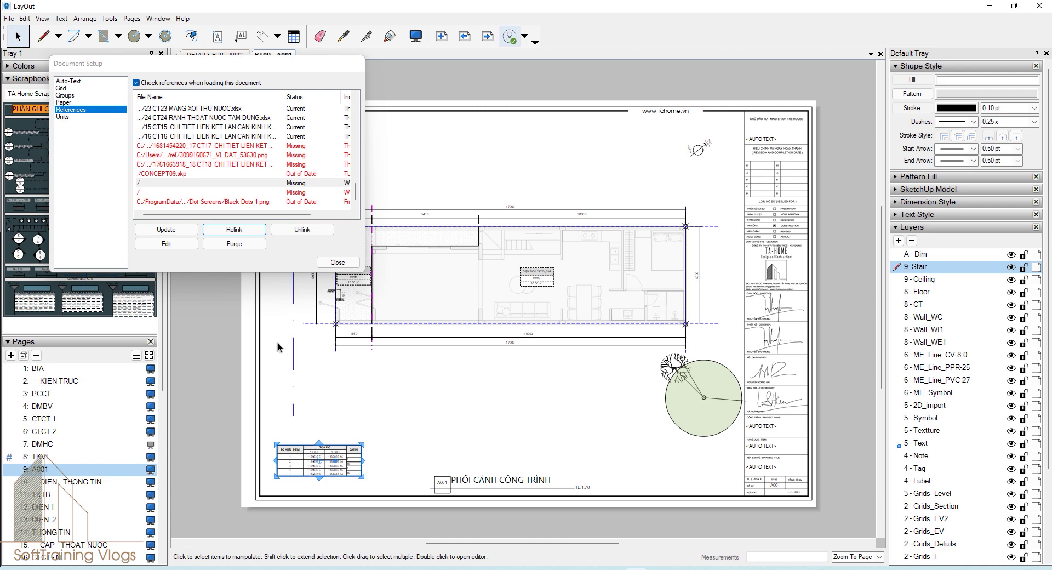
pyautogui.click(234, 229)
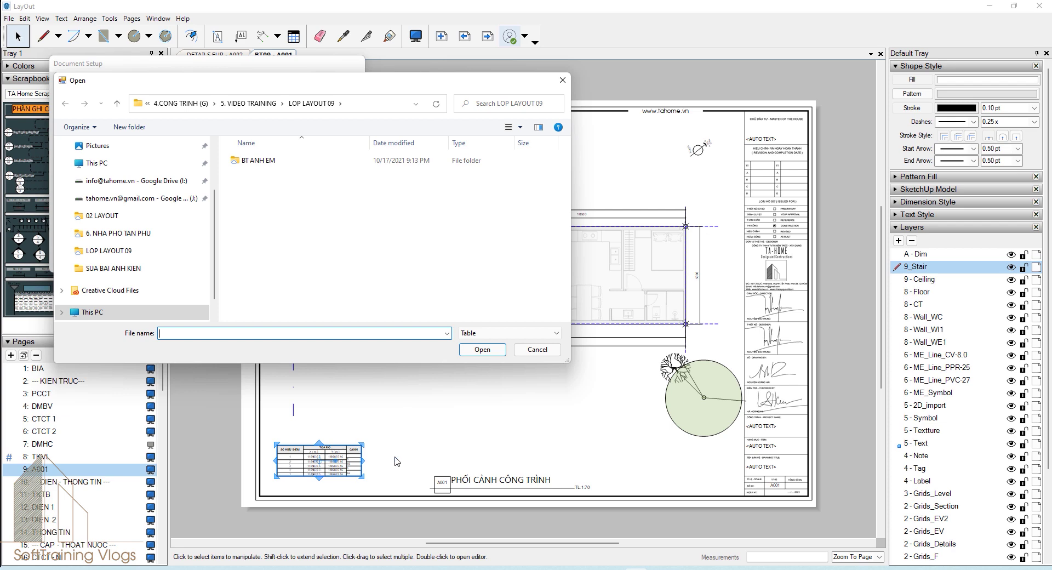
pyautogui.click(534, 350)
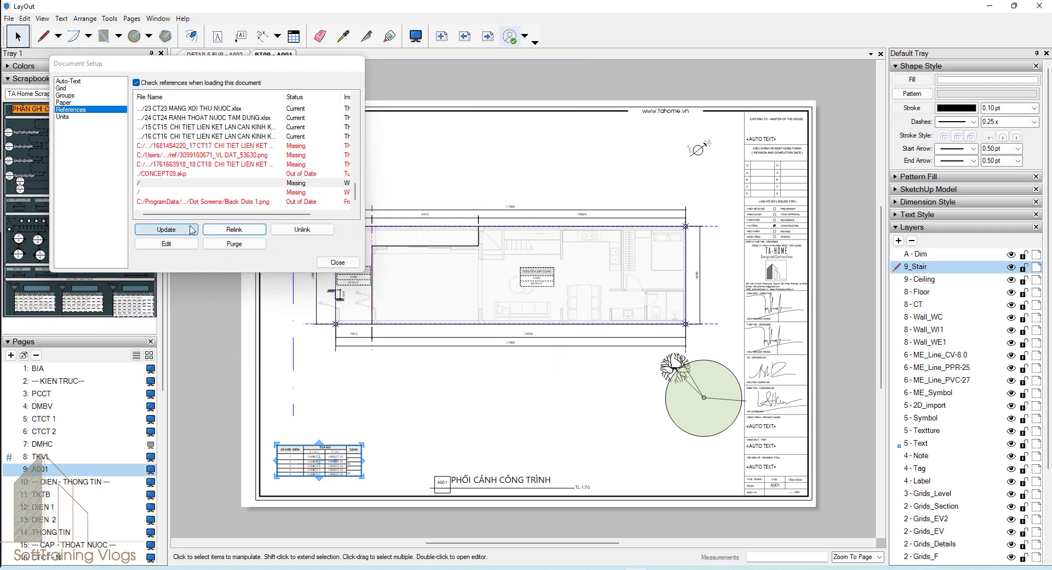
pyautogui.click(241, 245)
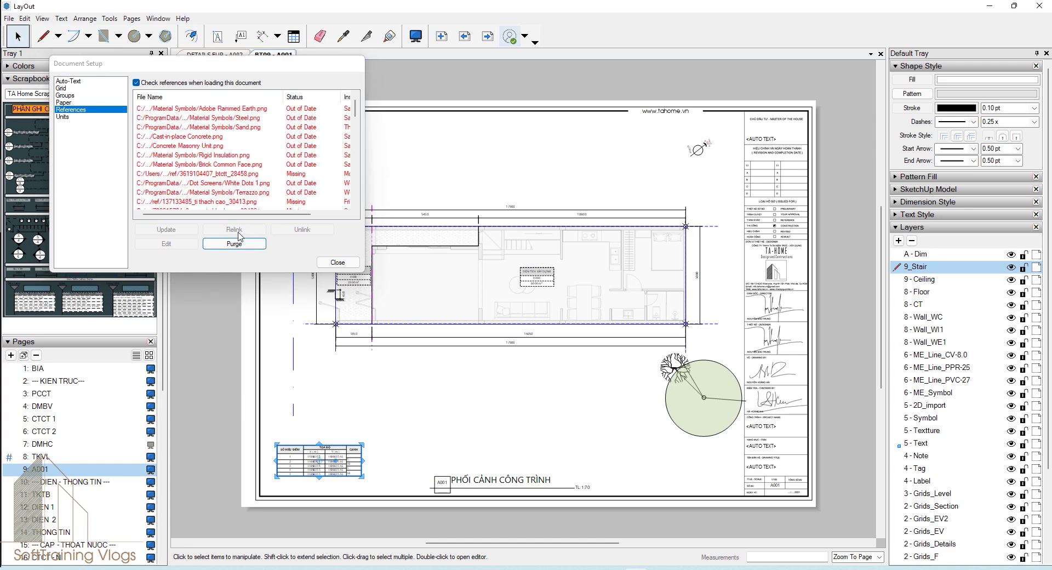
pyautogui.click(239, 241)
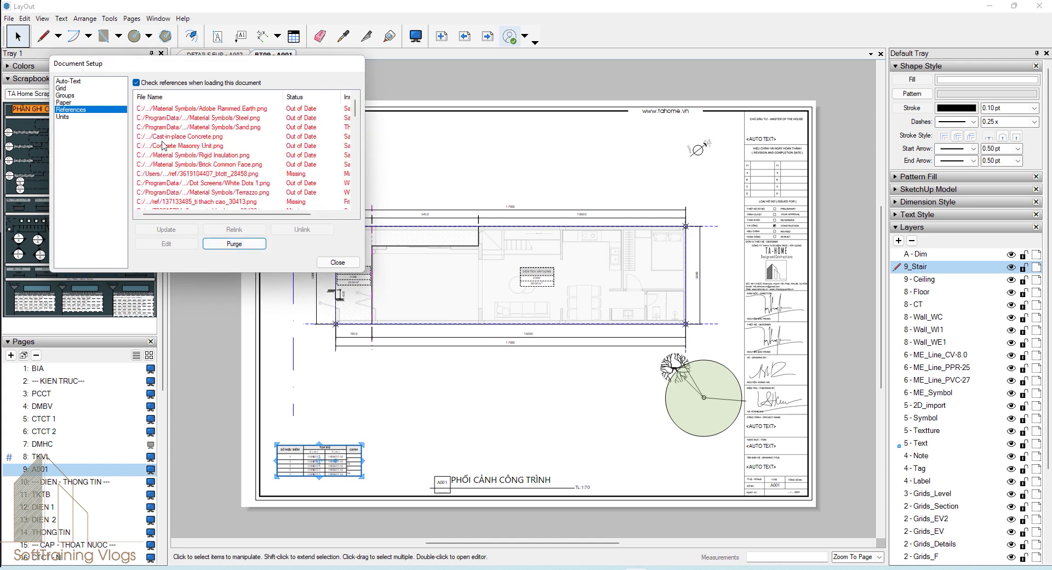
# Step: Scroll through the Auto-Text tags list, then switch Document Setup to the Grid category
pyautogui.click(65, 81)
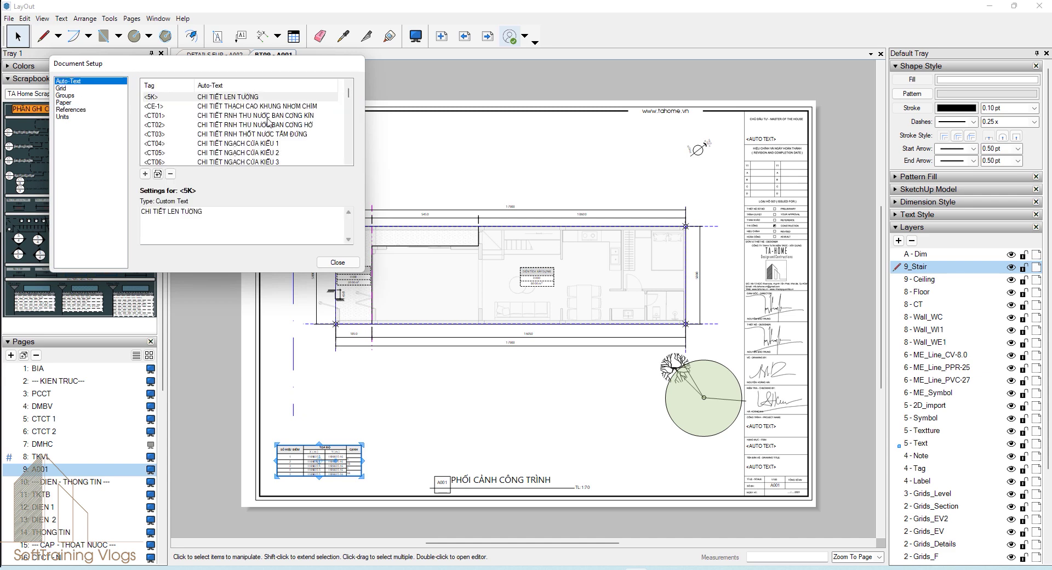
pyautogui.moveTo(348, 98)
pyautogui.mouseDown()
pyautogui.moveTo(351, 139)
pyautogui.moveTo(348, 100)
pyautogui.mouseUp()
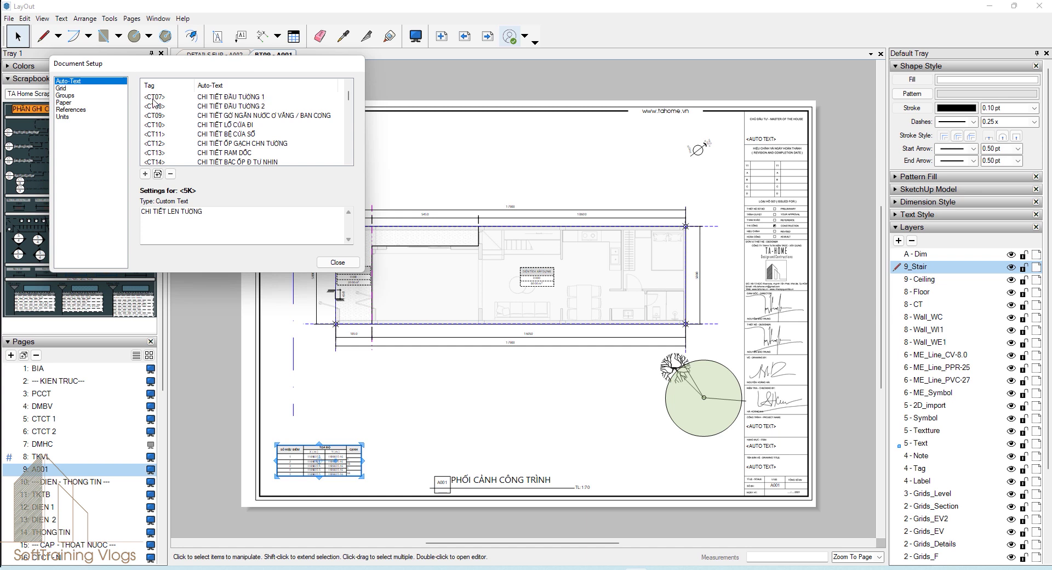
pyautogui.scroll(2, 285, 118)
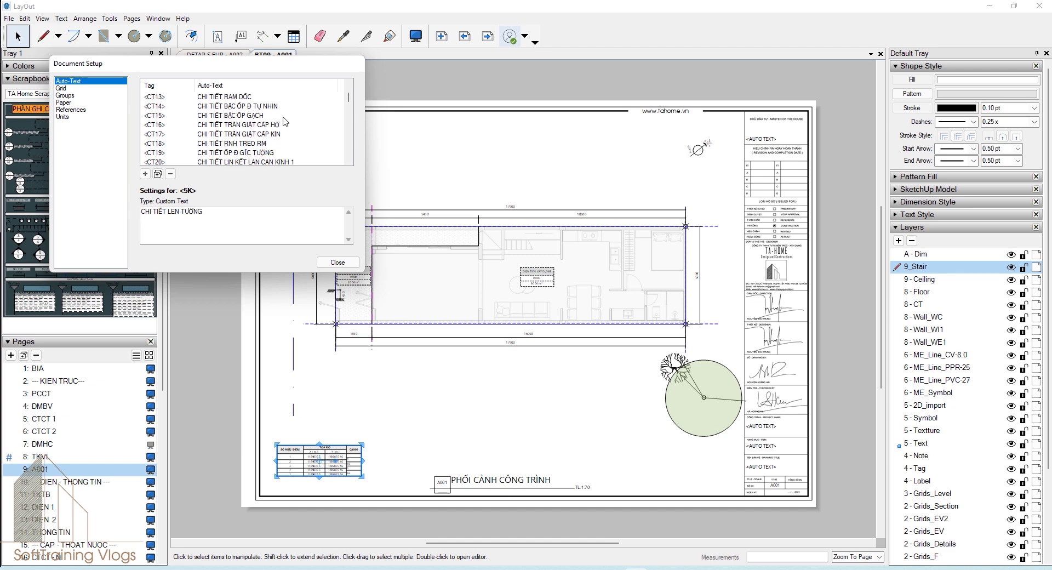
pyautogui.scroll(1, 261, 139)
pyautogui.scroll(-1, 262, 139)
pyautogui.scroll(-1, 262, 138)
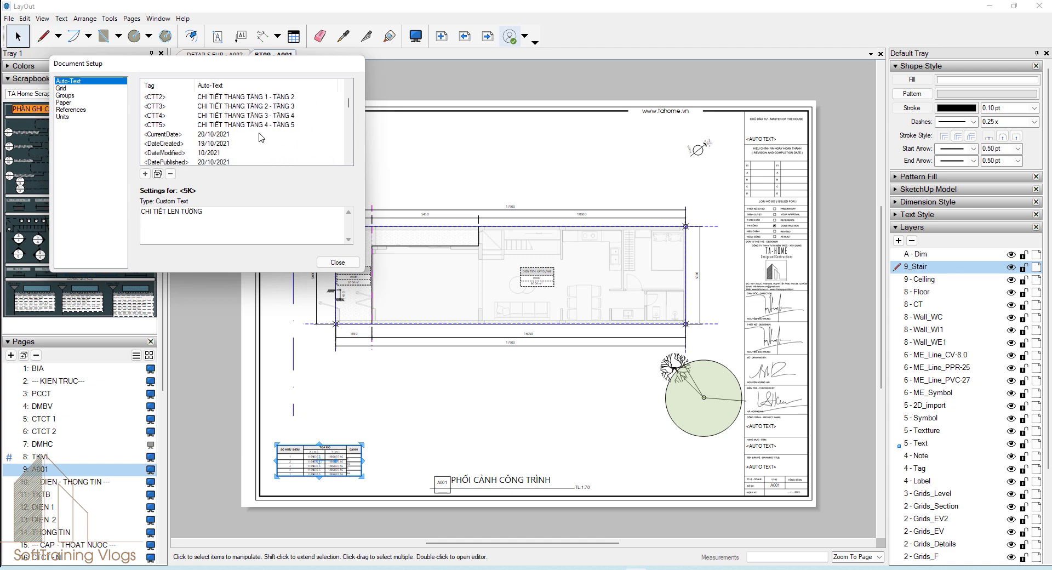
pyautogui.scroll(-1, 261, 139)
pyautogui.scroll(-1, 261, 138)
pyautogui.scroll(1, 260, 137)
pyautogui.scroll(-2, 261, 137)
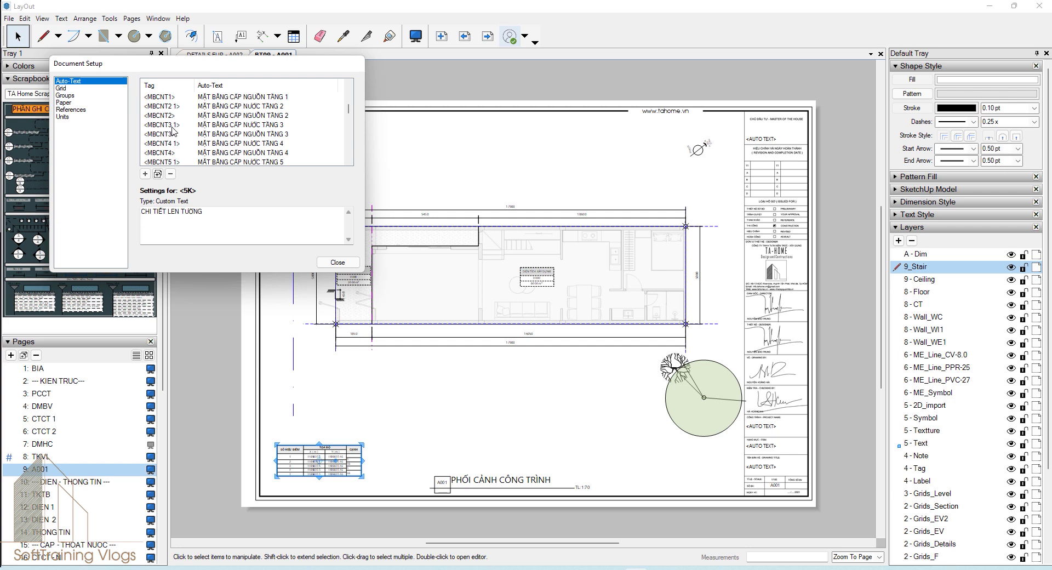
pyautogui.scroll(-2, 173, 130)
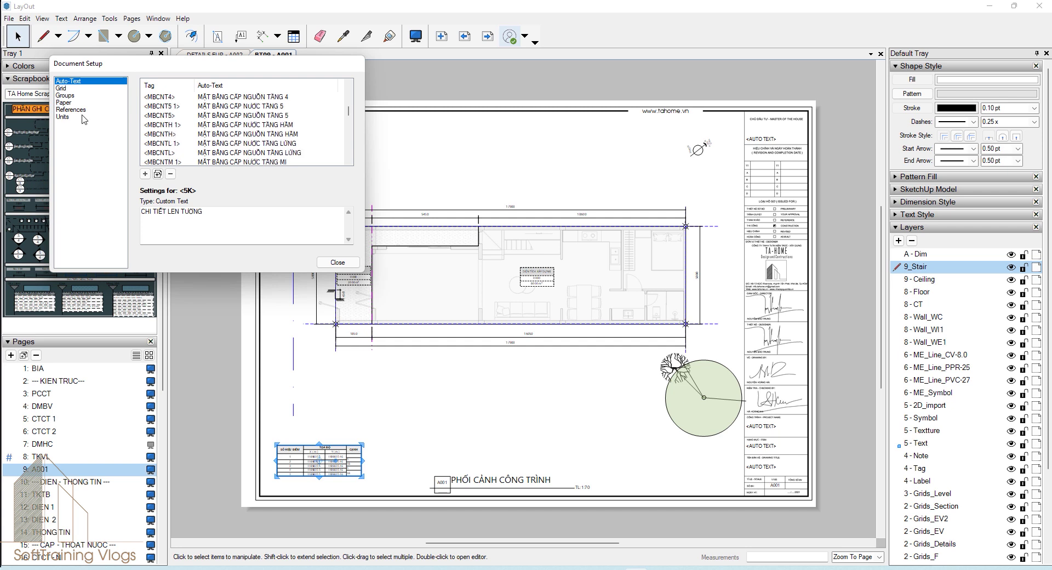
pyautogui.click(61, 88)
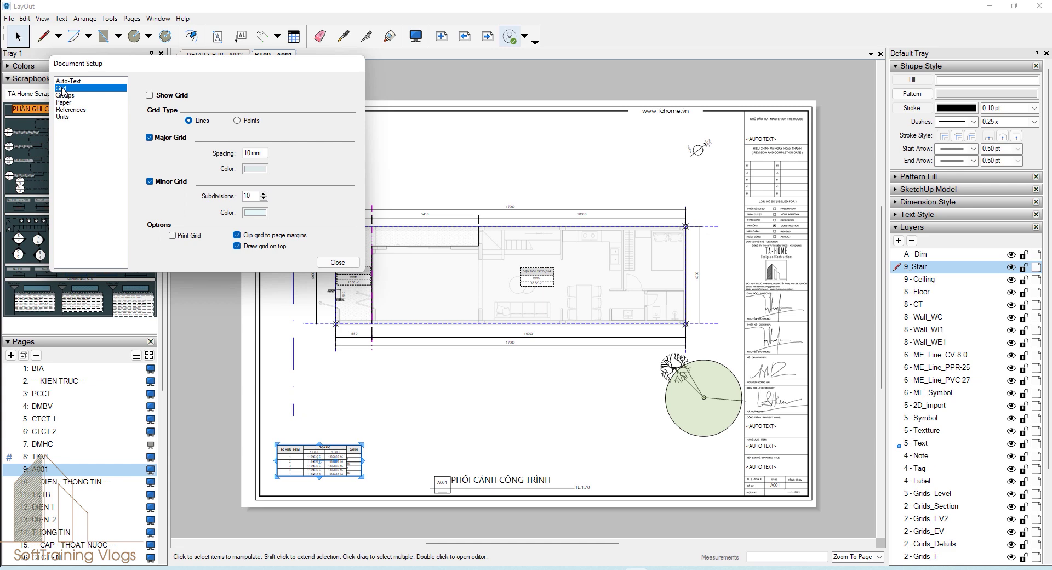
# Step: Preview the grid on and off, change Grid Type from Lines to Points, and leave the grid hidden
pyautogui.click(149, 96)
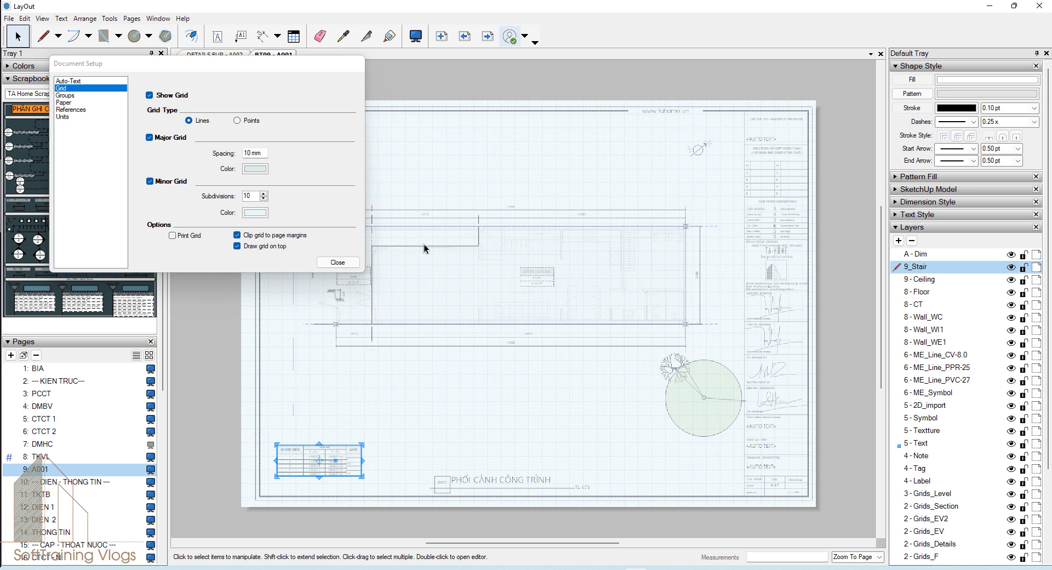
pyautogui.click(150, 95)
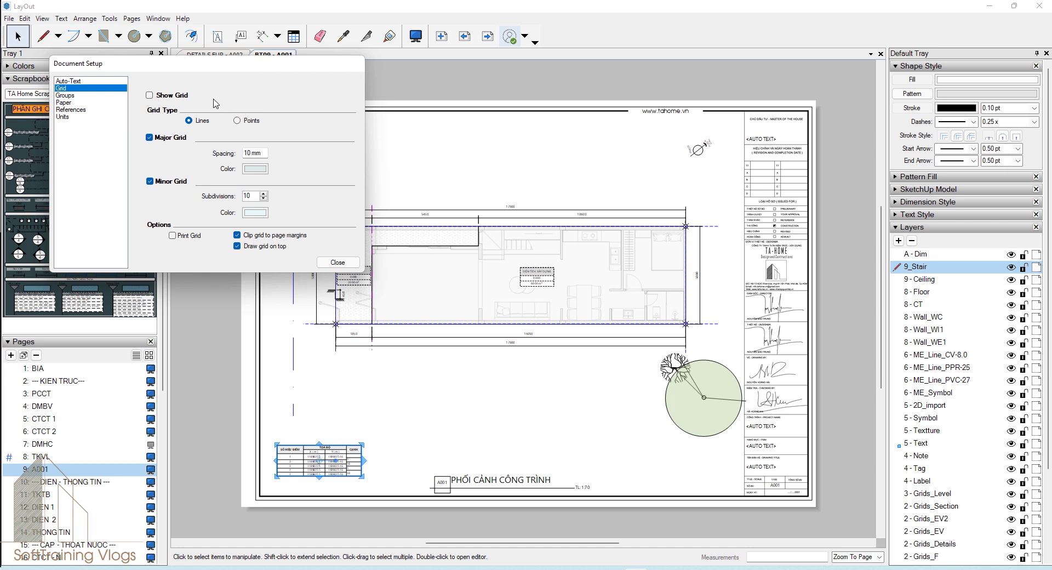
pyautogui.click(179, 96)
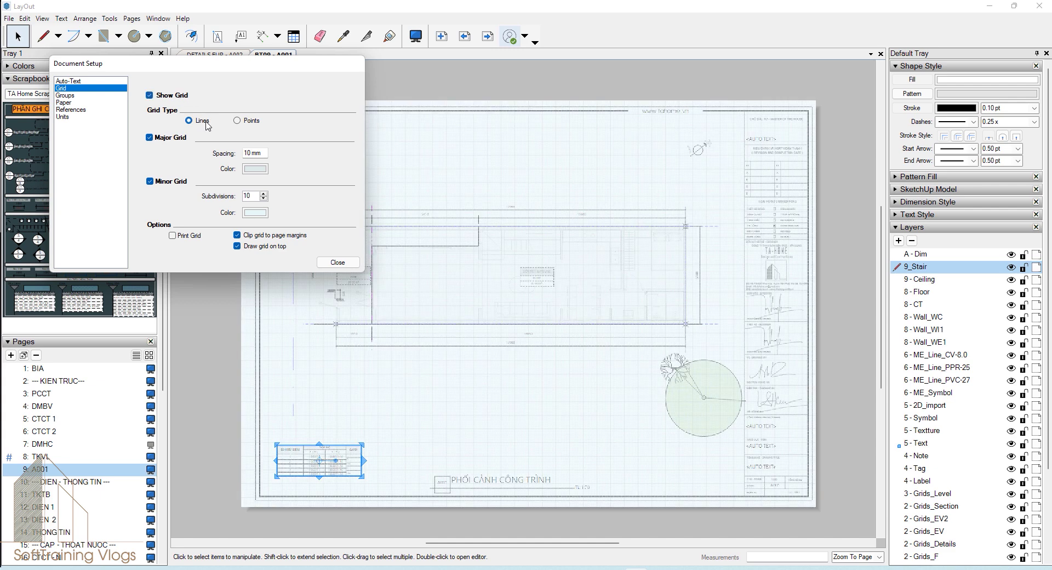
pyautogui.click(237, 120)
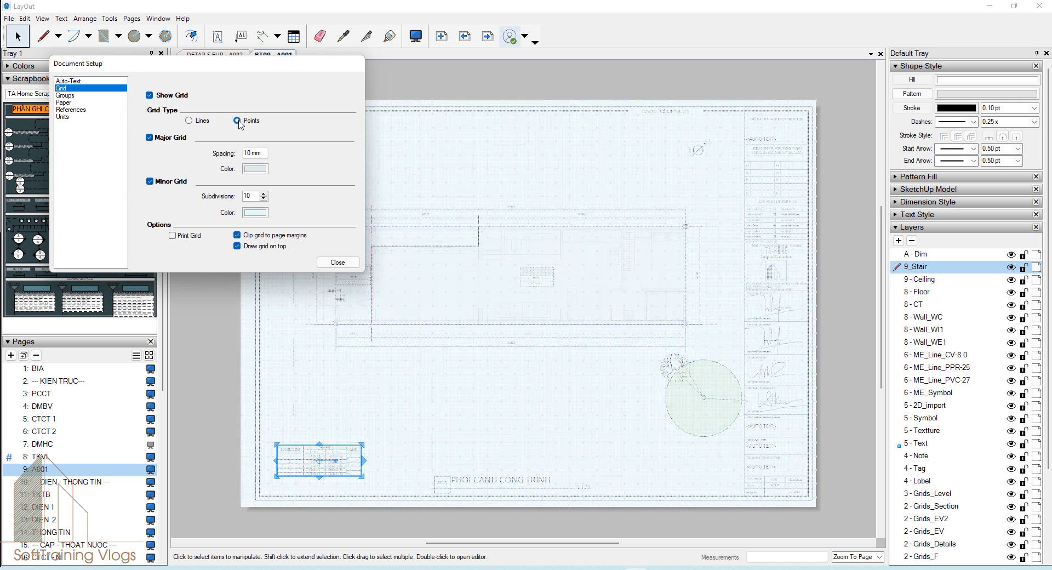
pyautogui.click(166, 99)
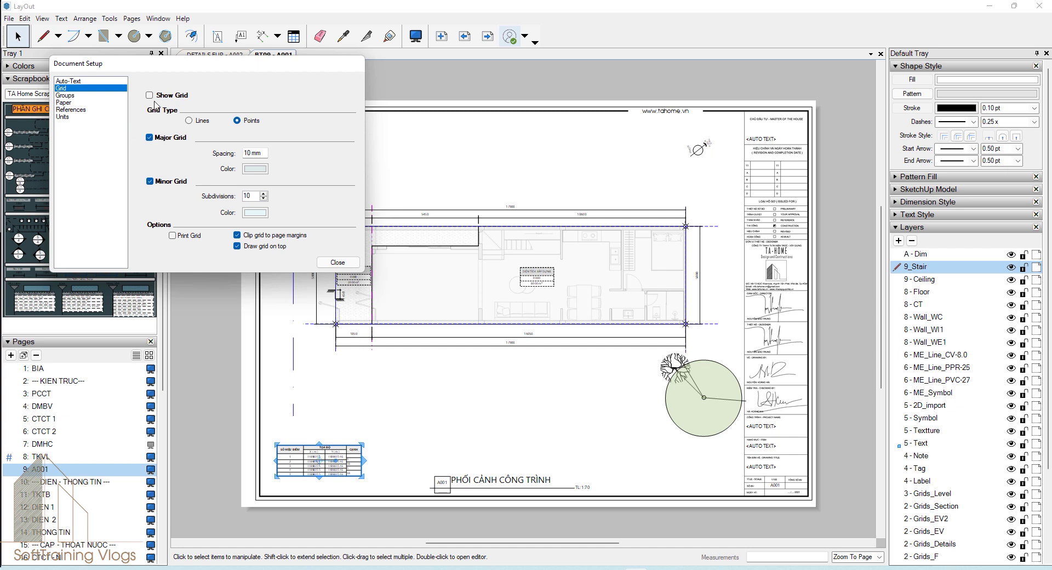
# Step: Step through the Groups category to the Paper settings: A3 landscape, 420 × 297 mm
pyautogui.click(68, 103)
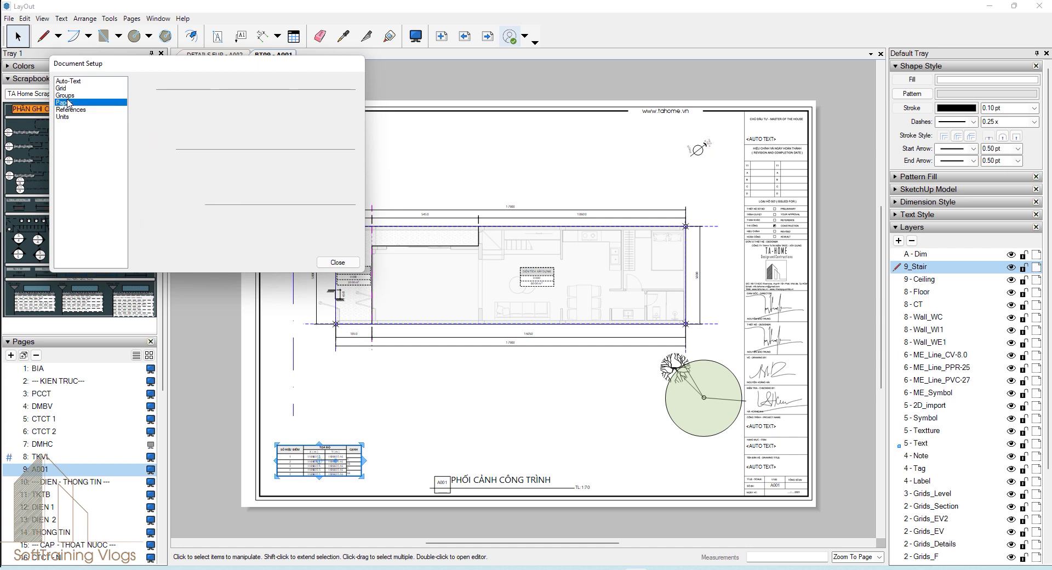
pyautogui.click(66, 97)
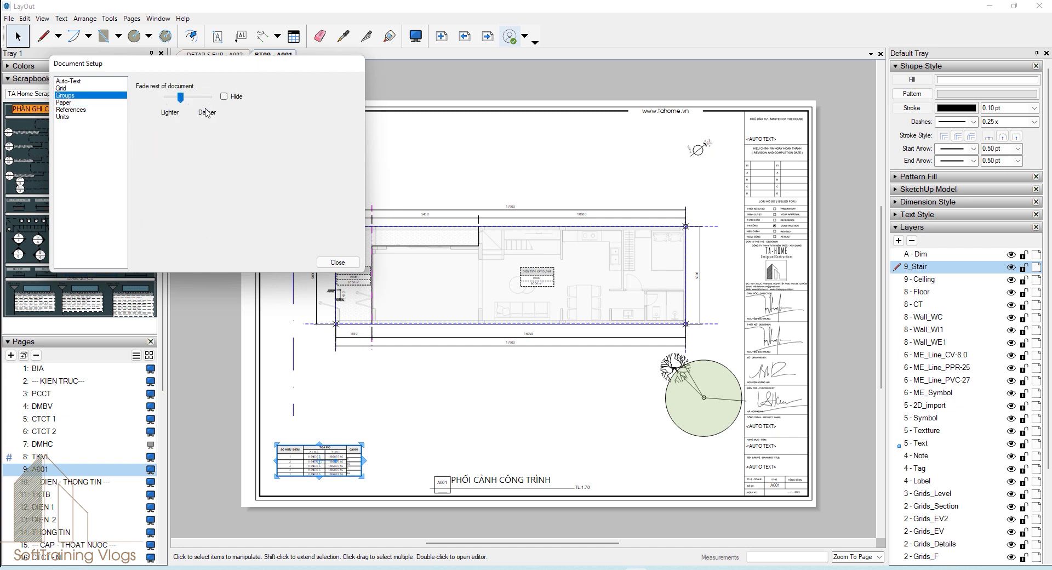
pyautogui.click(70, 103)
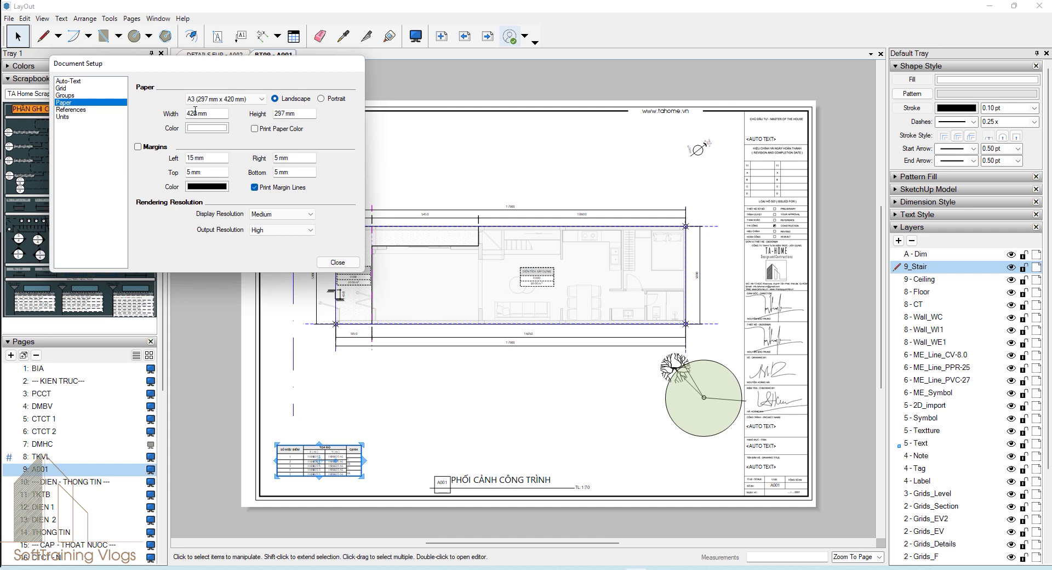
pyautogui.click(244, 101)
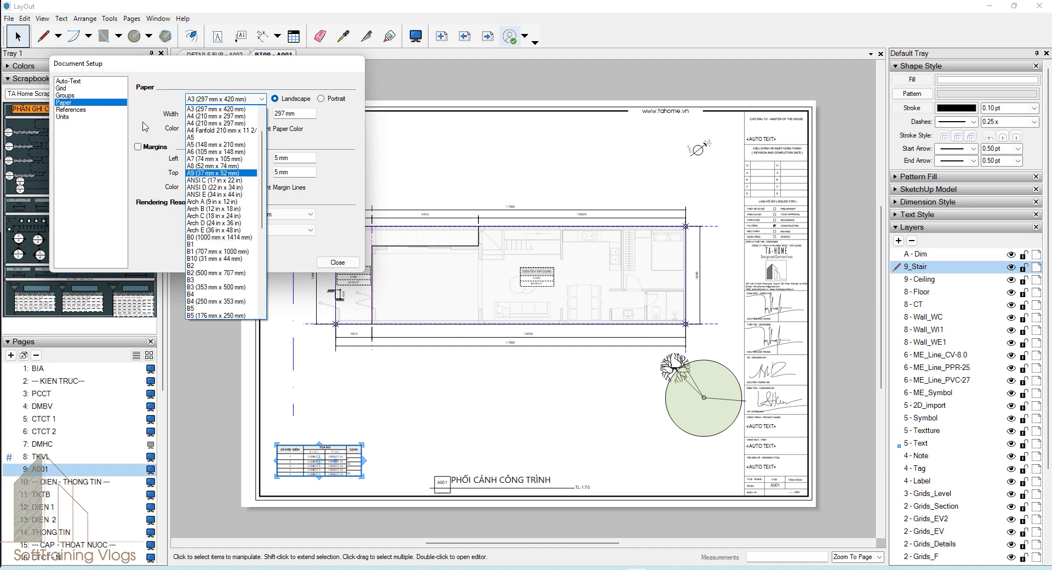
pyautogui.click(166, 92)
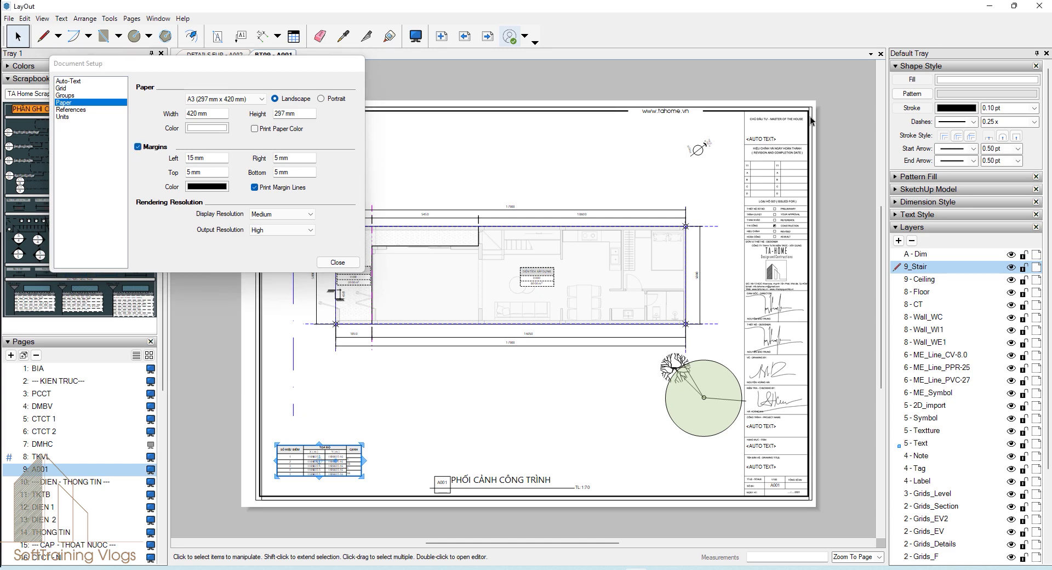
pyautogui.scroll(2, 258, 497)
pyautogui.scroll(3, 260, 501)
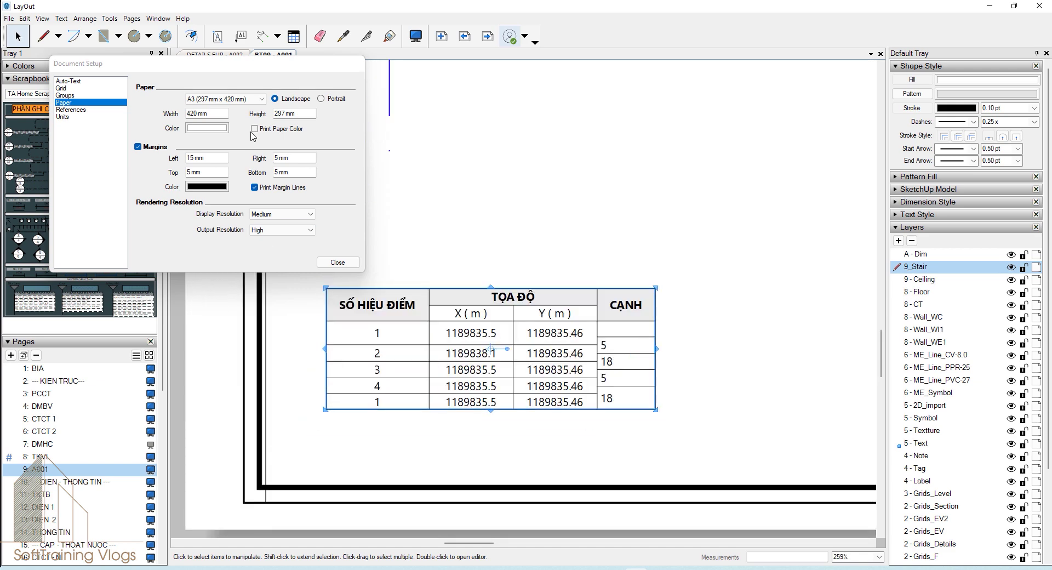
# Step: Turn off the page margins and hide the General_Details layer's hatching on the plan
pyautogui.click(153, 152)
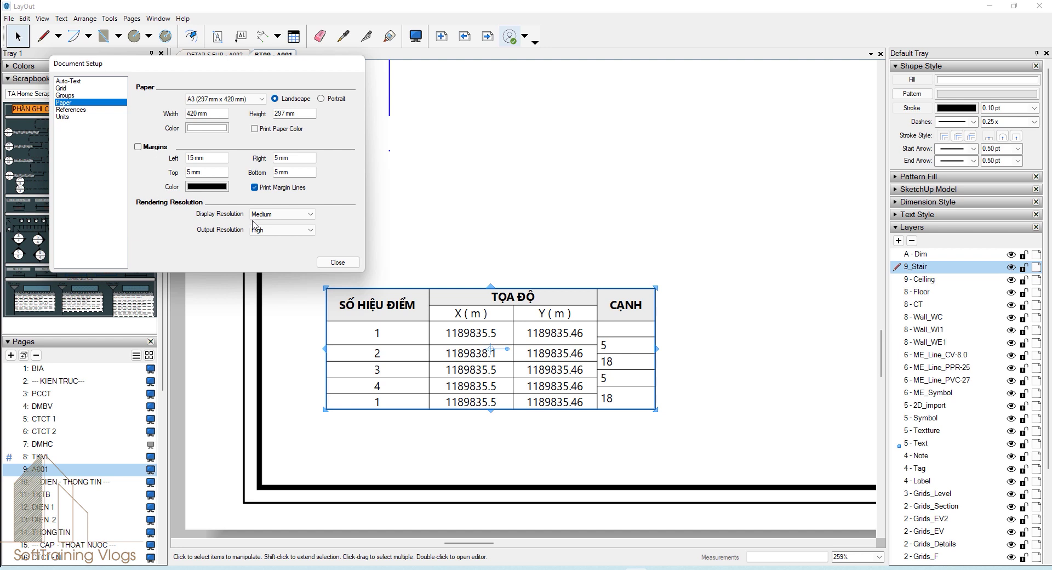
pyautogui.scroll(-4, 542, 232)
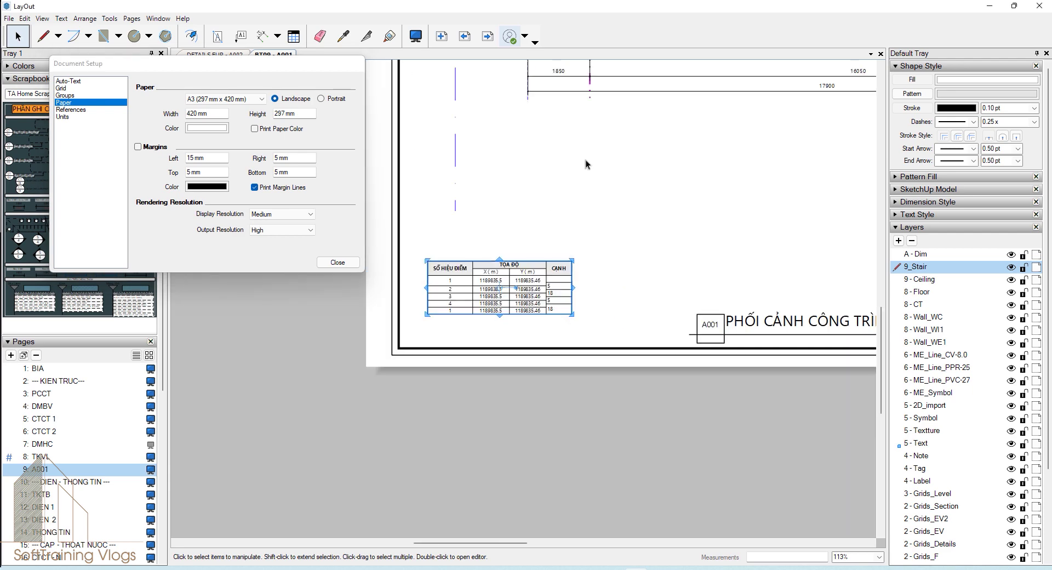
pyautogui.moveTo(529, 149); pyautogui.dragTo(461, 347, button='middle')
pyautogui.scroll(1, 441, 196)
pyautogui.scroll(2, 441, 197)
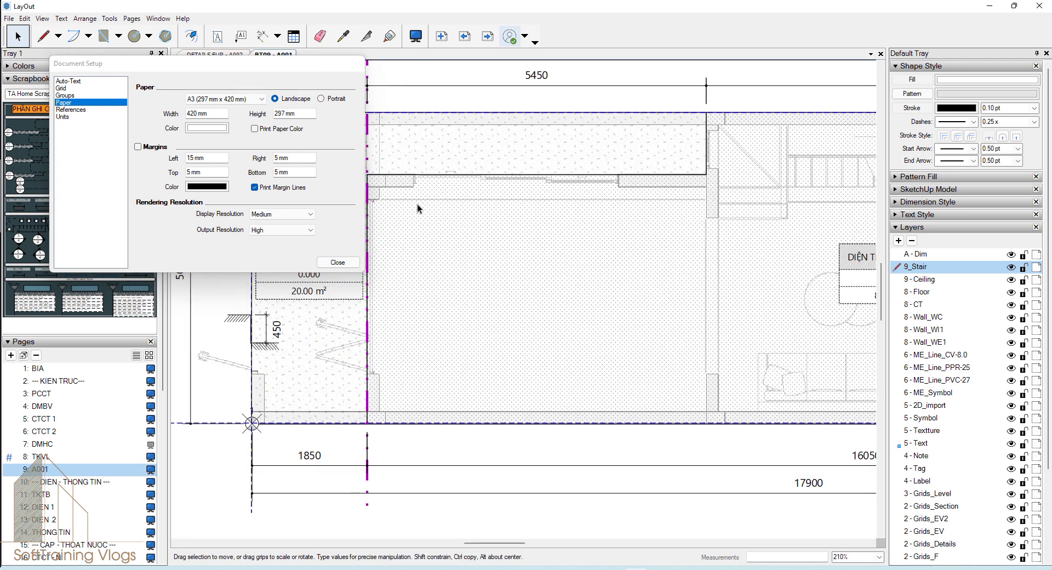
pyautogui.scroll(-3, 1008, 466)
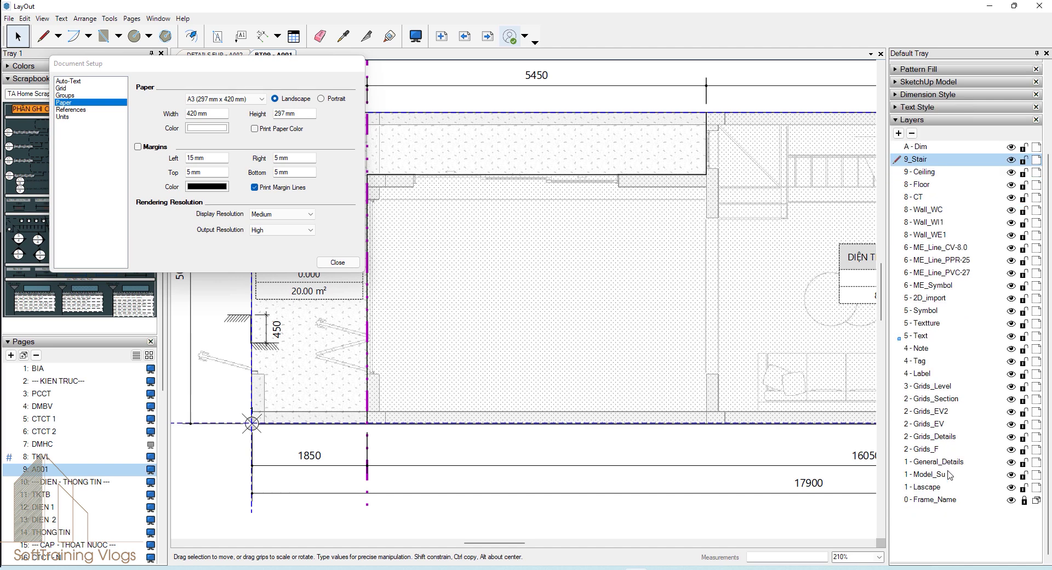
pyautogui.click(1011, 461)
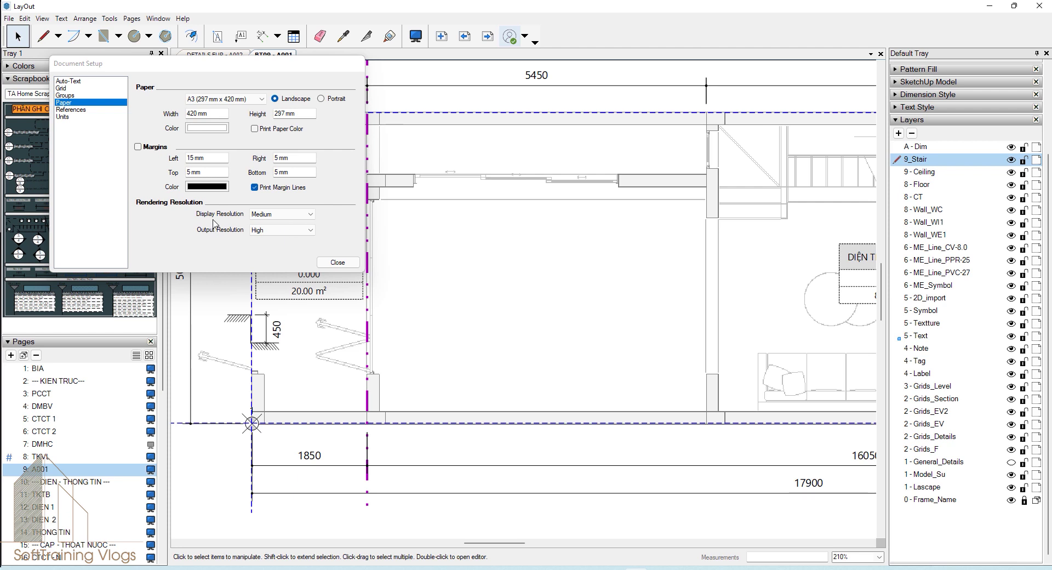
# Step: Keep the output resolution at High
pyautogui.click(300, 234)
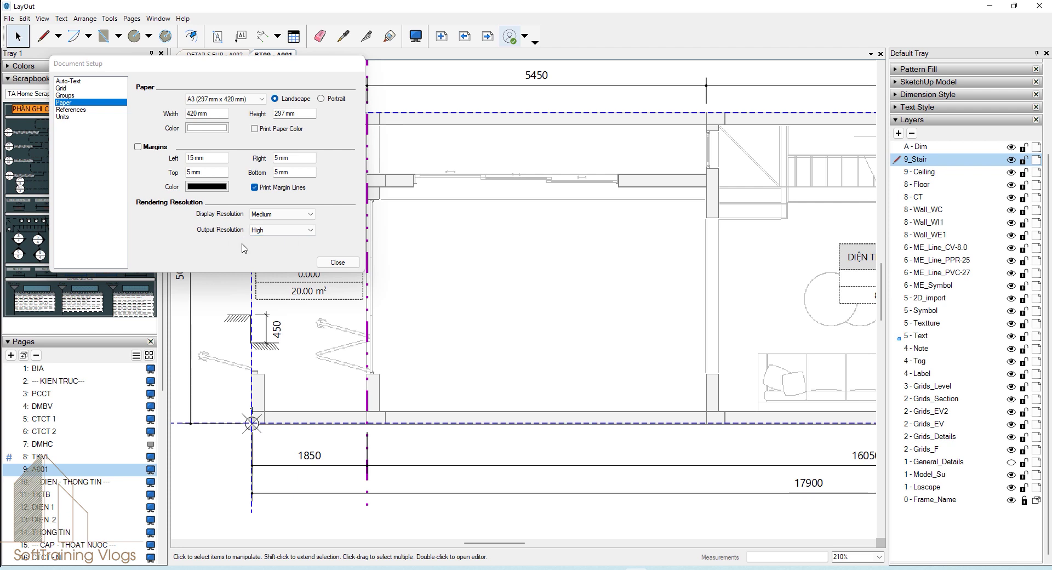
pyautogui.click(293, 234)
pyautogui.click(273, 256)
pyautogui.click(939, 83)
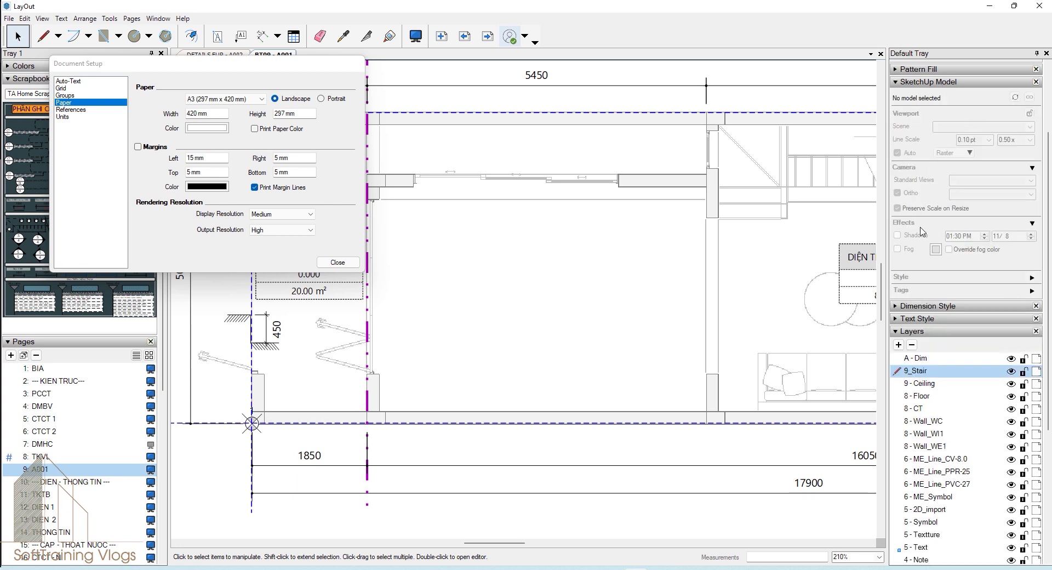
# Step: Compare display resolution options, leaving it at Medium before setting it to High
pyautogui.click(184, 237)
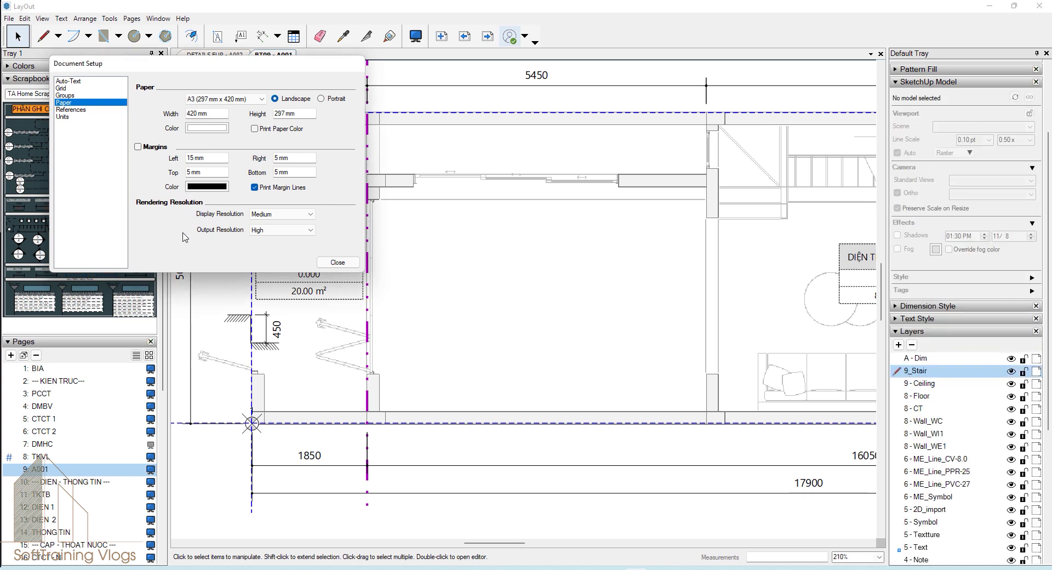
pyautogui.click(295, 221)
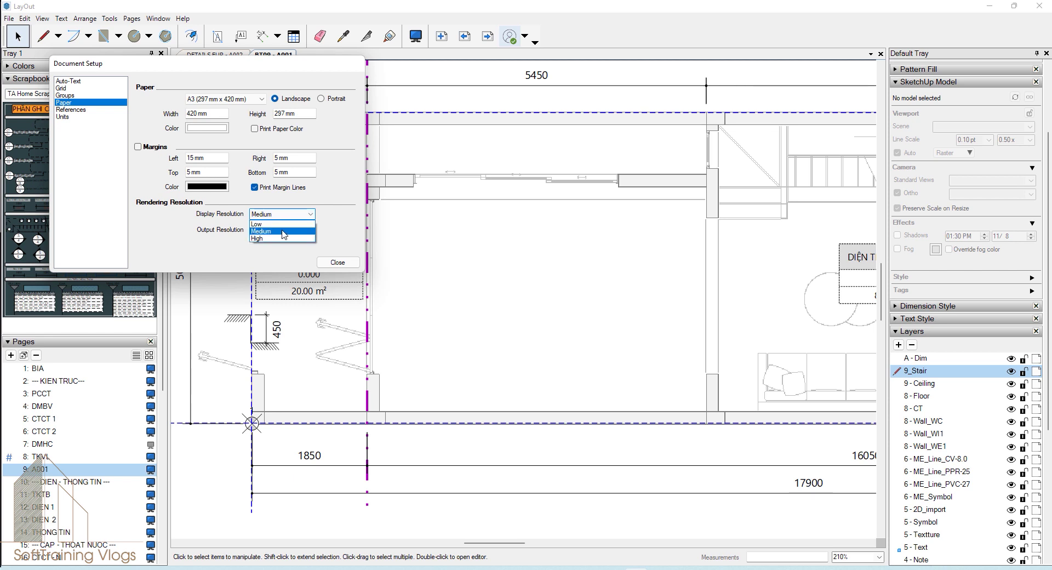
pyautogui.click(283, 234)
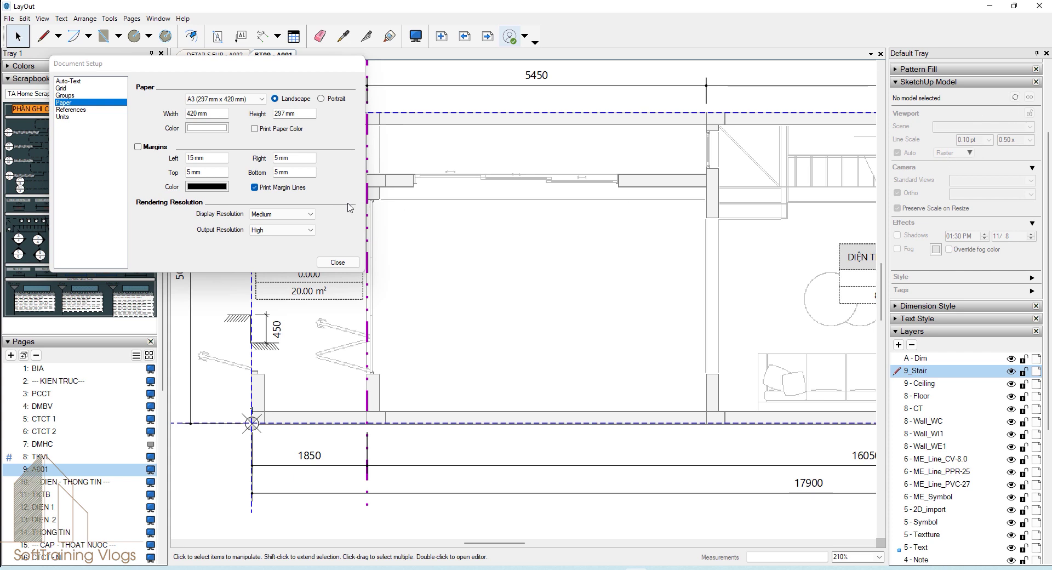
pyautogui.click(299, 214)
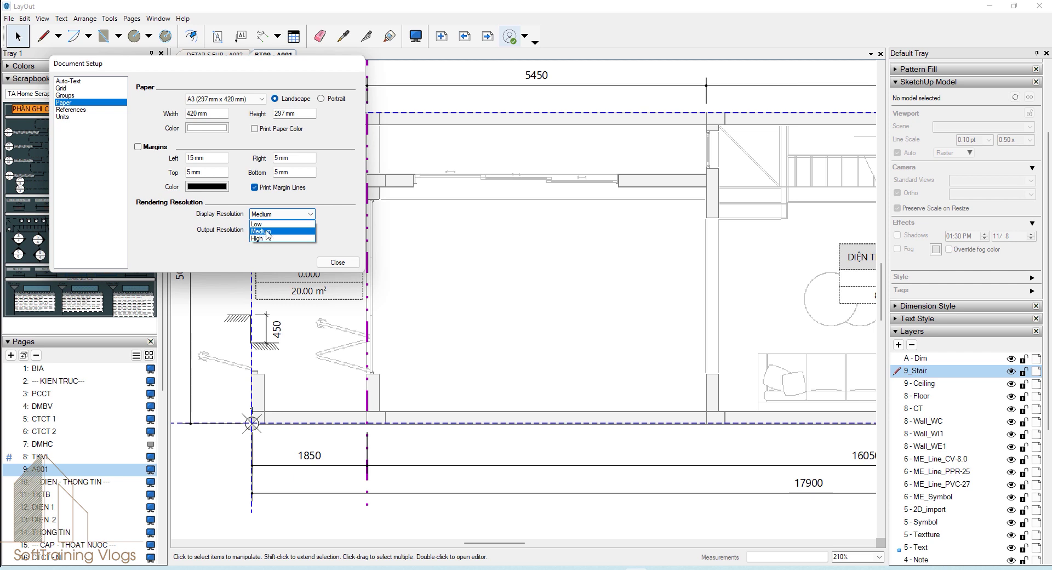
pyautogui.click(267, 231)
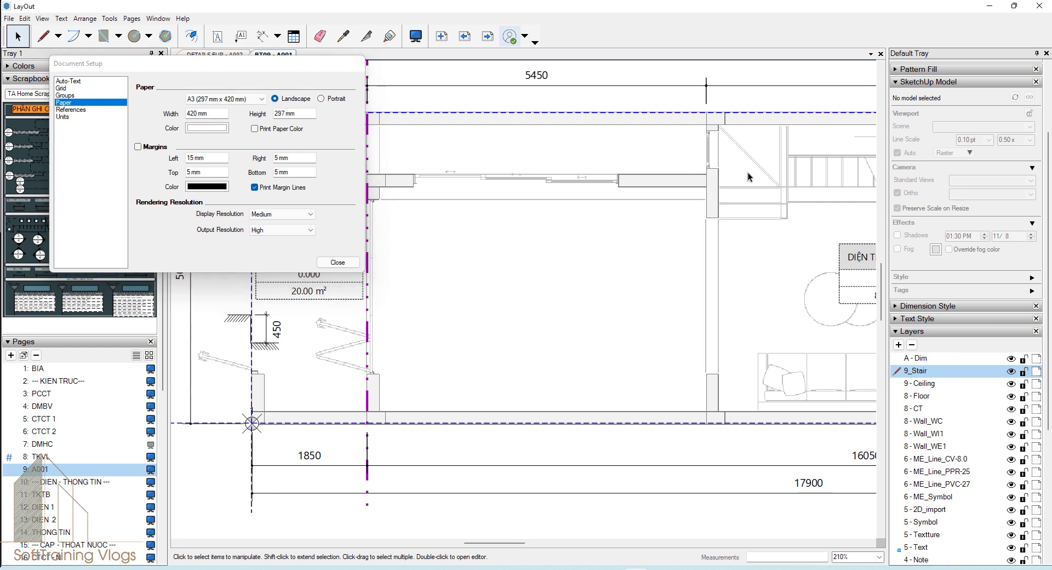
pyautogui.moveTo(591, 263)
pyautogui.mouseDown(button='middle')
pyautogui.moveTo(529, 220)
pyautogui.moveTo(390, 258)
pyautogui.mouseUp(button='middle')
pyautogui.click(282, 213)
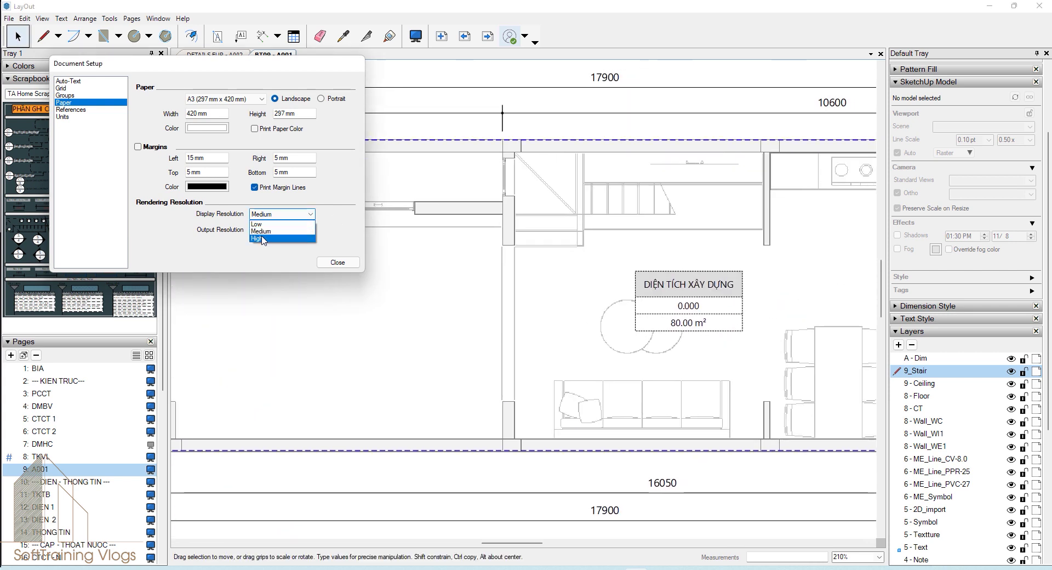
pyautogui.click(263, 240)
pyautogui.scroll(5, 508, 211)
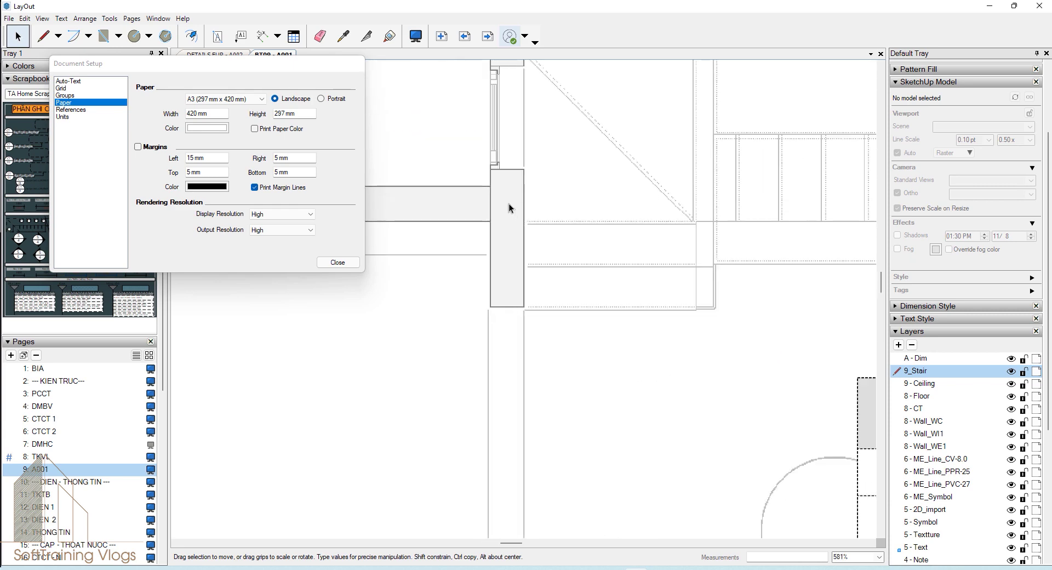
pyautogui.scroll(1, 509, 207)
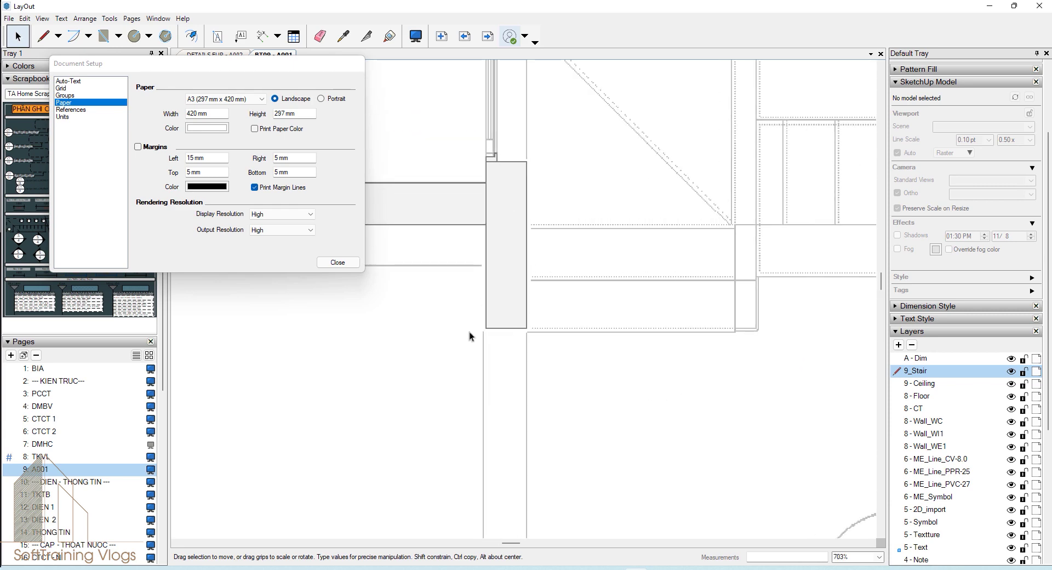
# Step: Try Low and Medium display resolution, then settle back on High
pyautogui.click(282, 213)
pyautogui.click(285, 221)
pyautogui.click(553, 249)
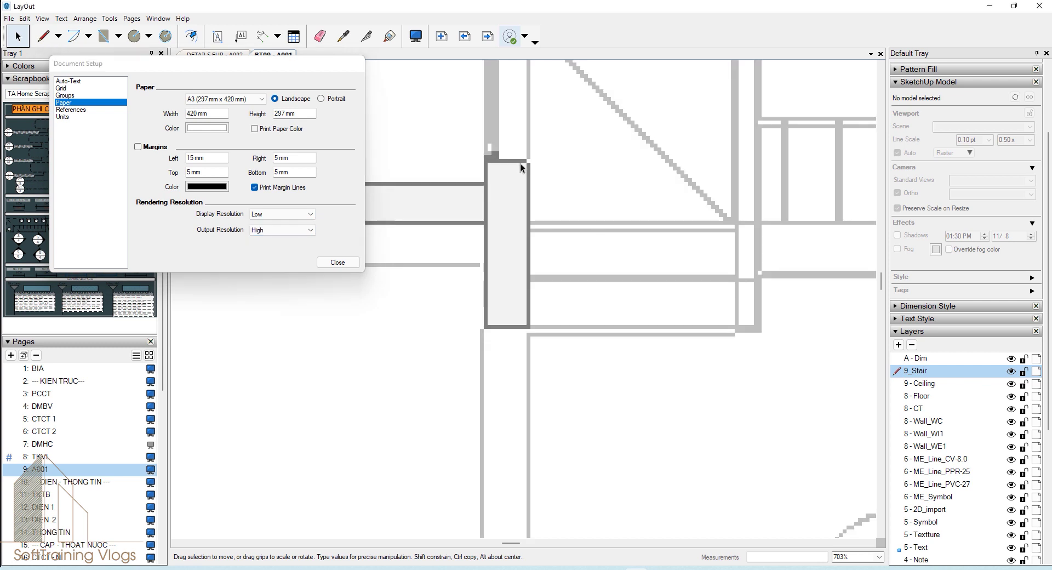
pyautogui.scroll(-4, 685, 199)
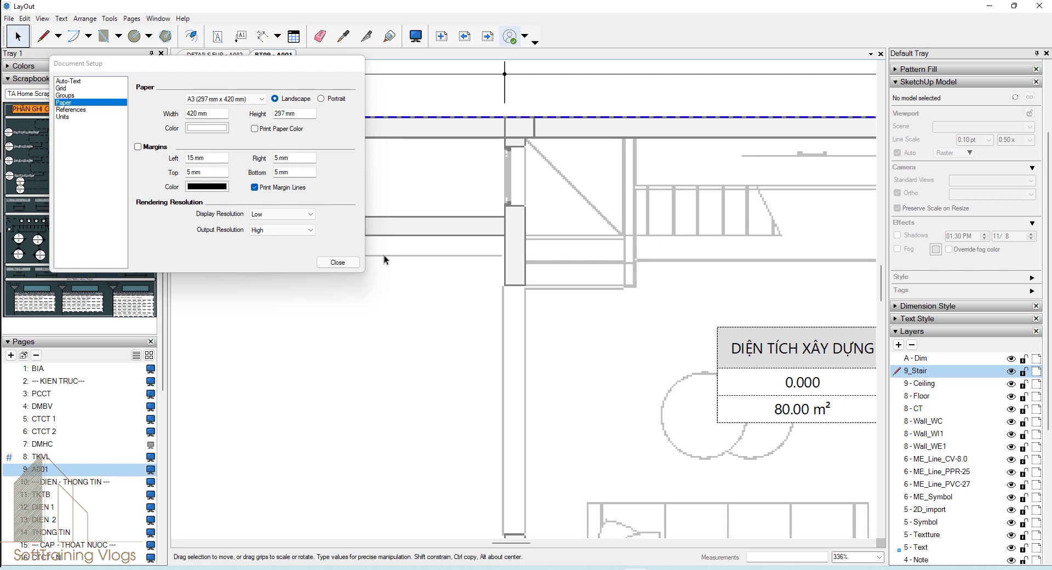
pyautogui.click(299, 214)
pyautogui.click(269, 232)
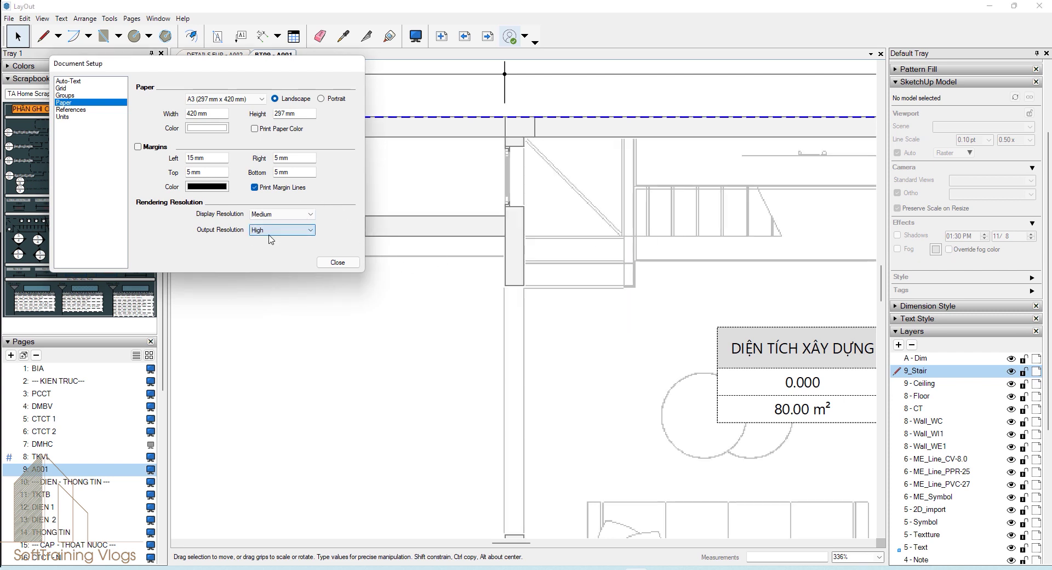
pyautogui.click(300, 214)
pyautogui.click(259, 241)
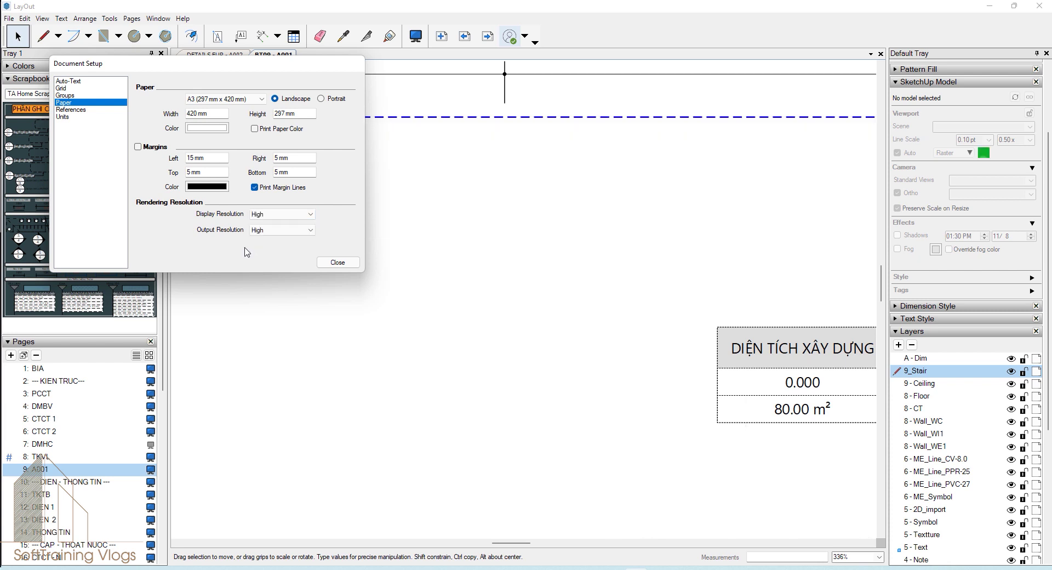
pyautogui.click(428, 237)
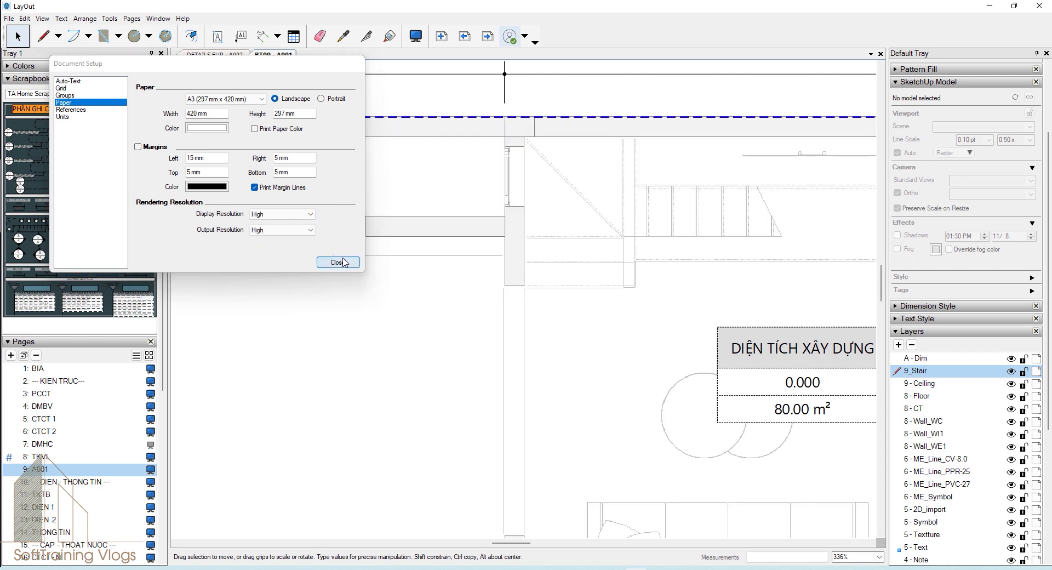
# Step: Glance at the References category and close Document Setup
pyautogui.click(157, 210)
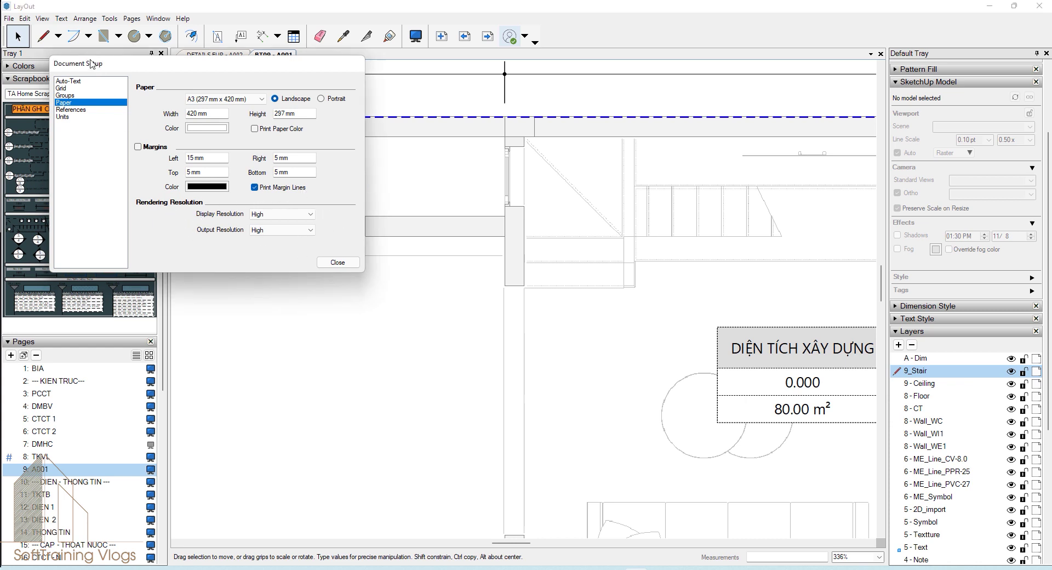
pyautogui.click(75, 111)
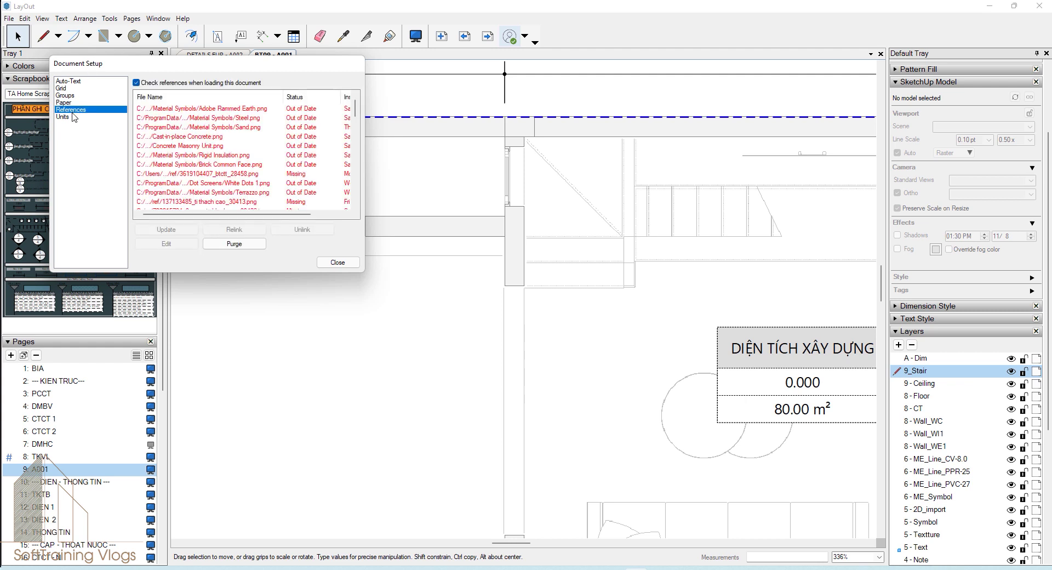
pyautogui.click(337, 263)
pyautogui.click(23, 21)
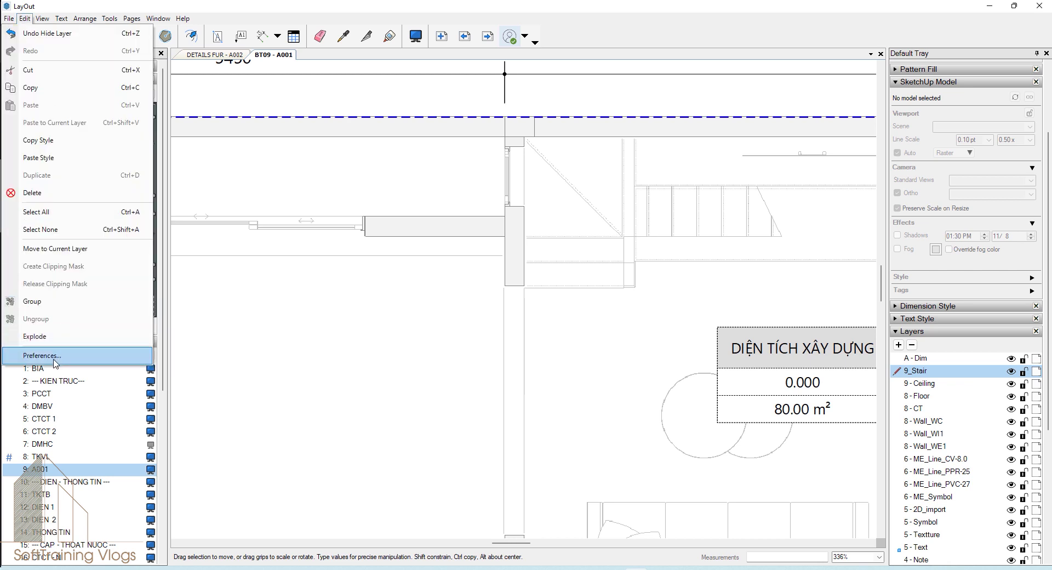
# Step: Open LayOut Preferences, centred on screen, at the Scales page
pyautogui.click(55, 356)
pyautogui.moveTo(100, 18); pyautogui.dragTo(352, 107)
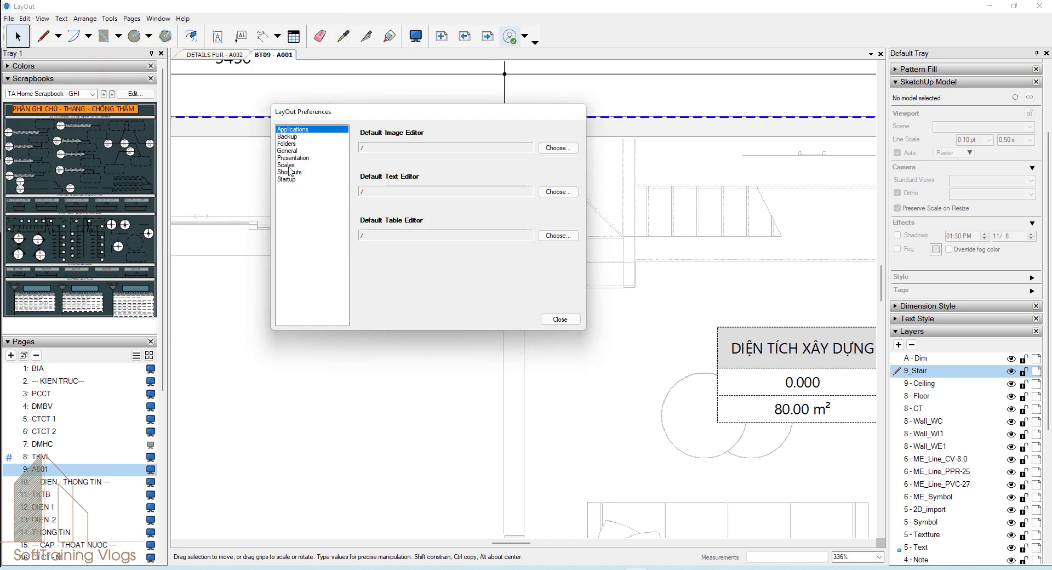
pyautogui.click(291, 164)
pyautogui.scroll(-3, 389, 202)
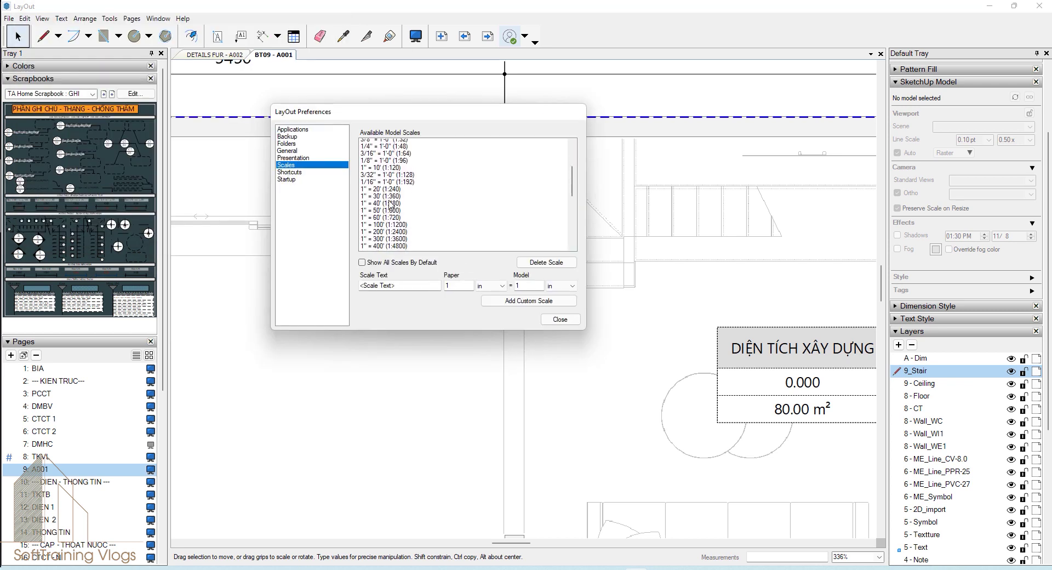
pyautogui.scroll(-3, 386, 201)
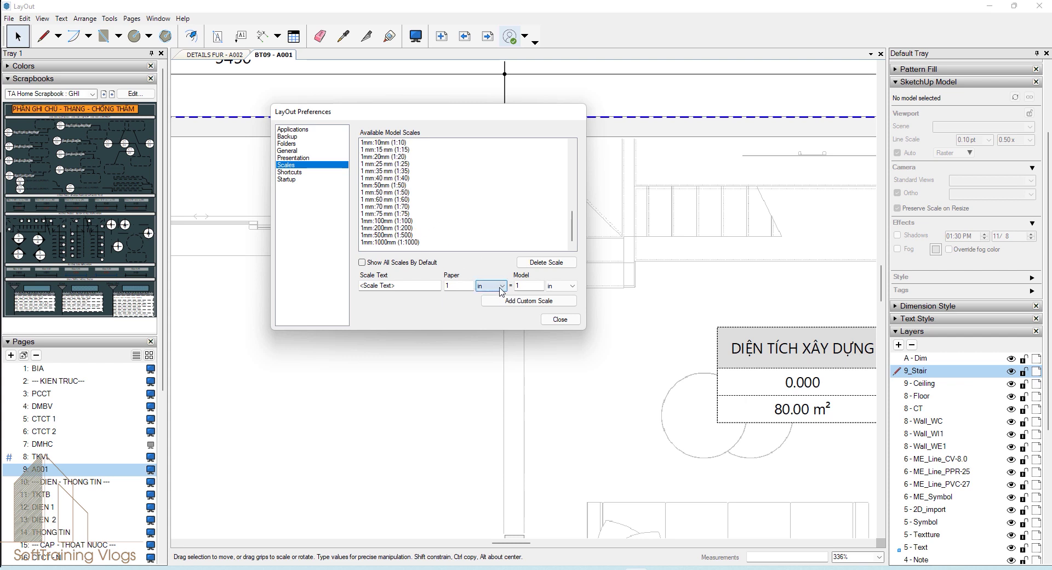
# Step: Set both the paper and model units of the new scale to millimetres
pyautogui.click(493, 291)
pyautogui.click(493, 307)
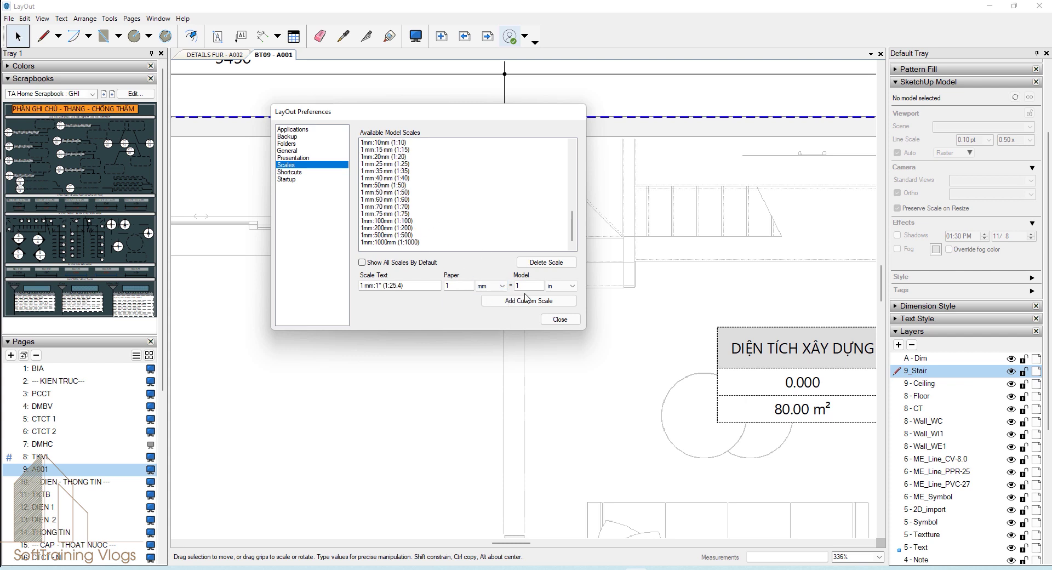
pyautogui.click(561, 286)
pyautogui.click(561, 286)
pyautogui.click(561, 286)
pyautogui.click(552, 310)
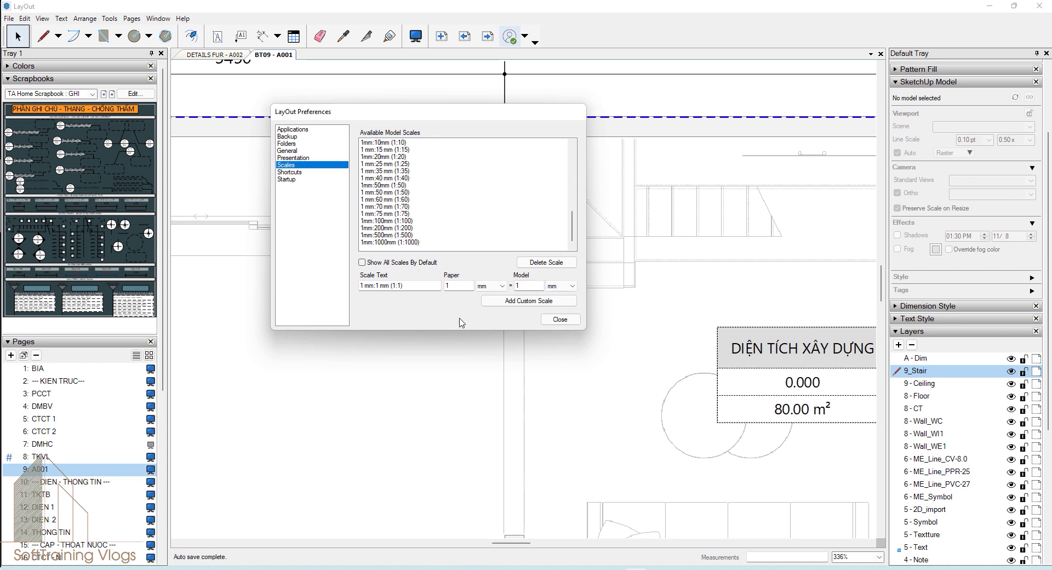
# Step: Enter 50 as the model amount to form the 1 mm:50 mm (1:50) scale
pyautogui.moveTo(528, 287); pyautogui.dragTo(516, 287)
pyautogui.write('0')
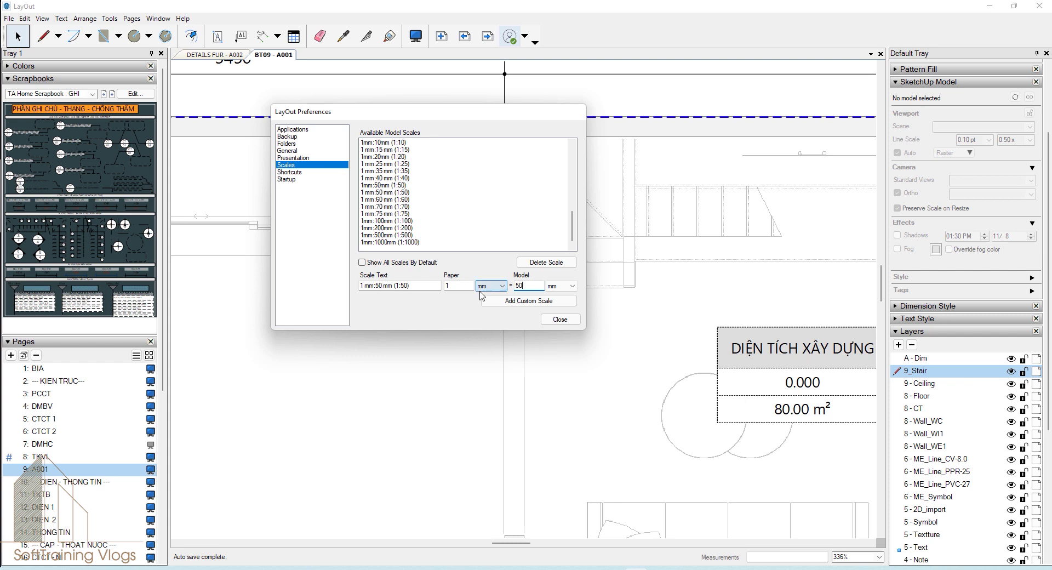
pyautogui.moveTo(407, 283); pyautogui.dragTo(280, 281)
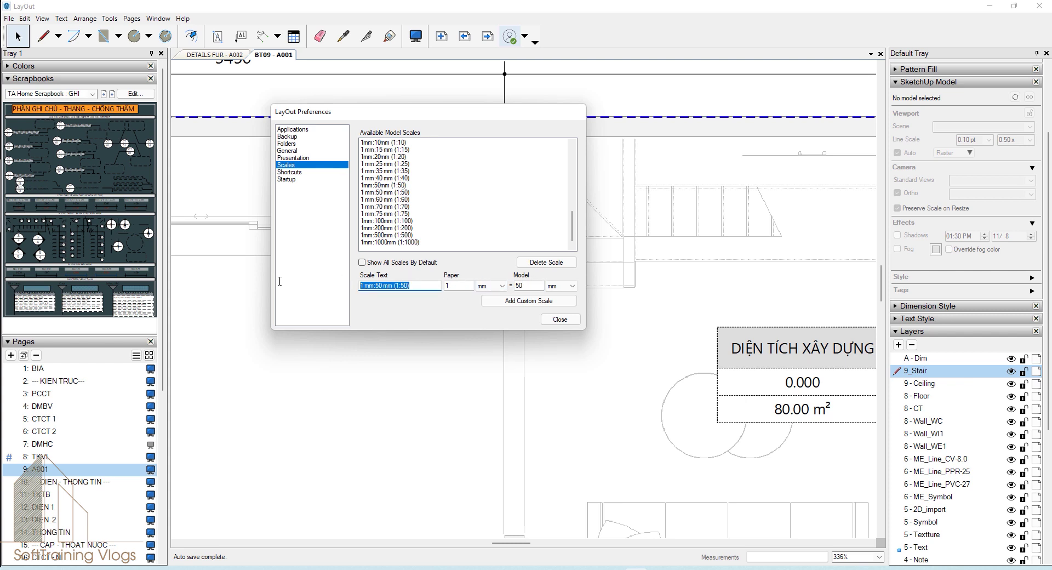
pyautogui.click(464, 285)
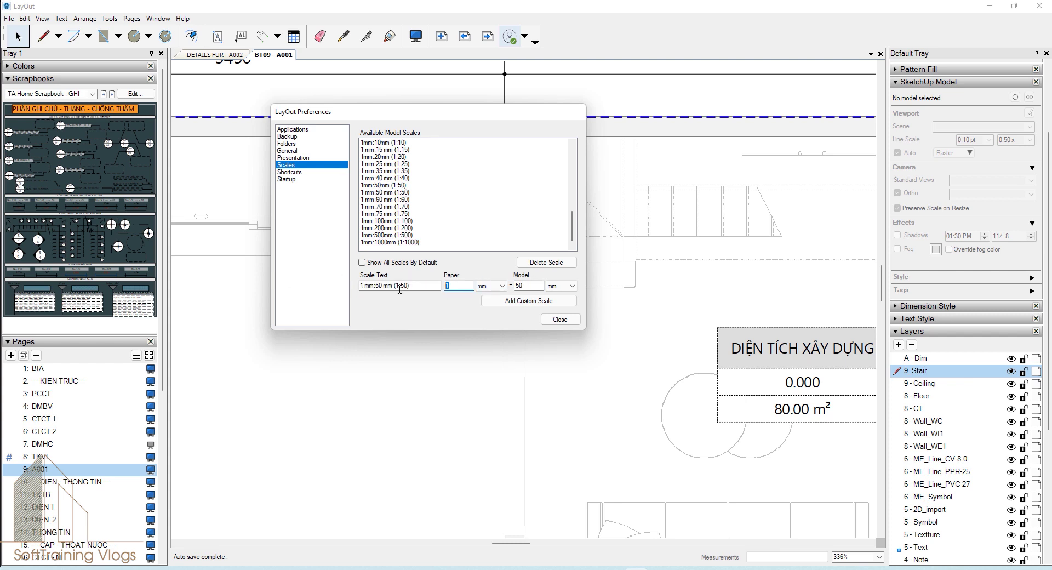
pyautogui.doubleClick(534, 283)
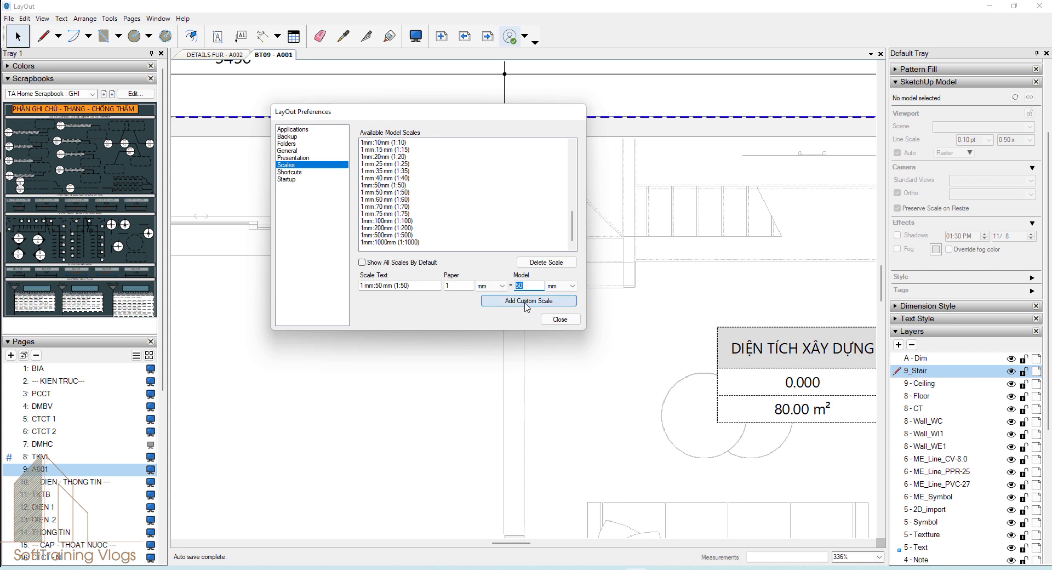
# Step: Filter the shortcuts list by GROUP to review the Q, U and W group shortcuts
pyautogui.click(286, 172)
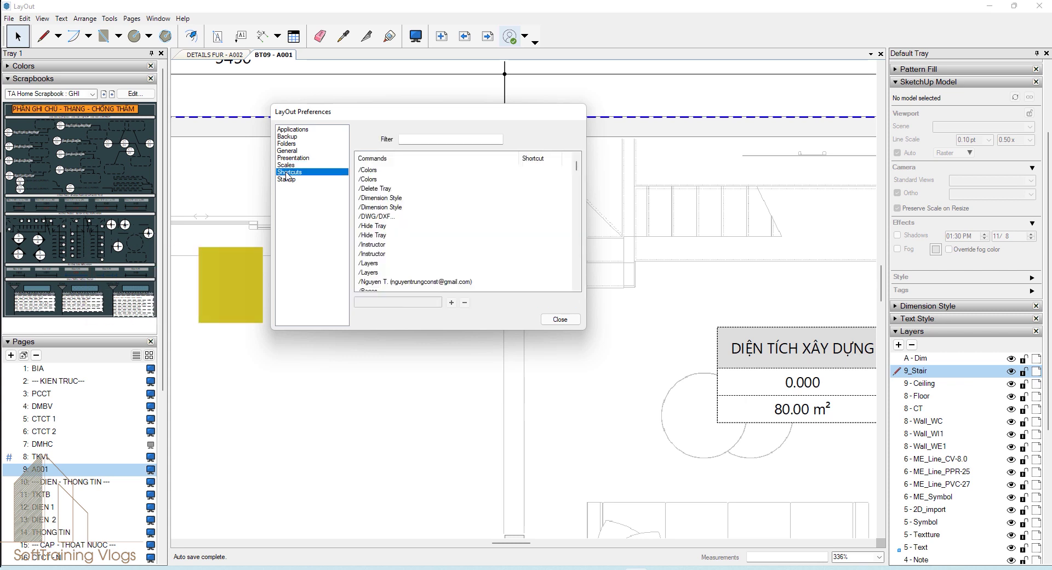
pyautogui.click(435, 140)
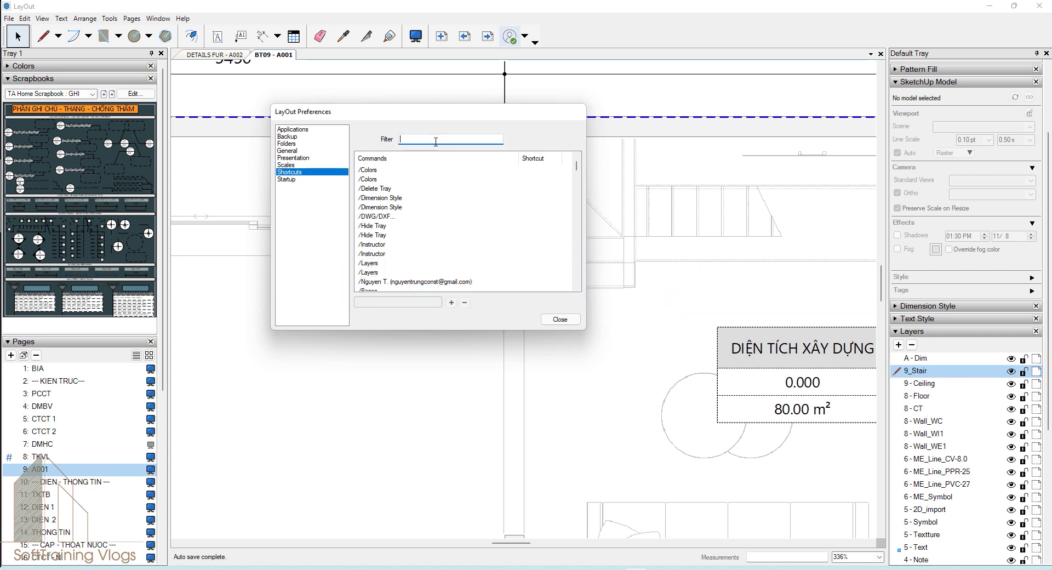
pyautogui.write('GROUP')
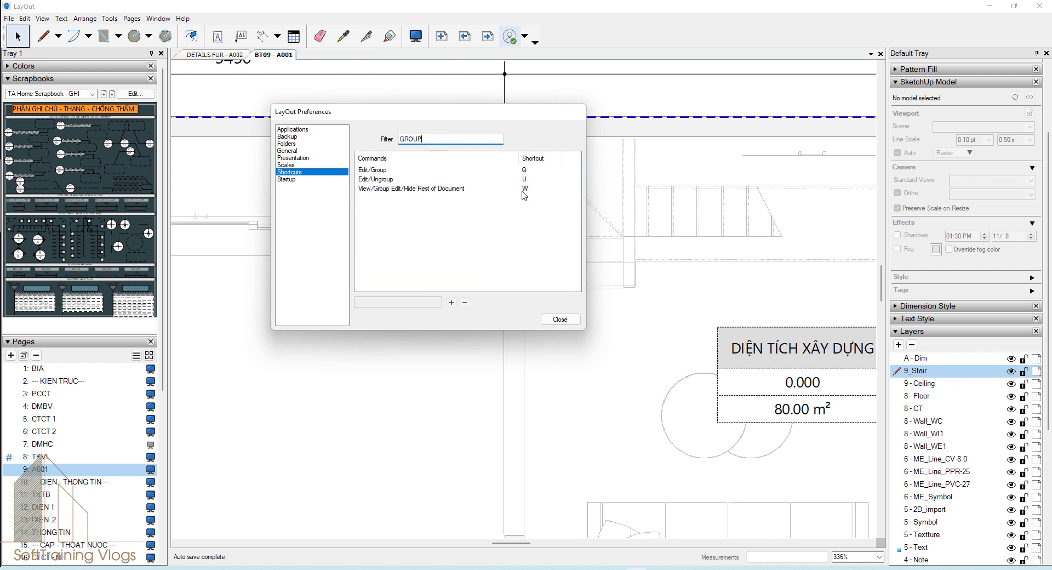
pyautogui.click(589, 281)
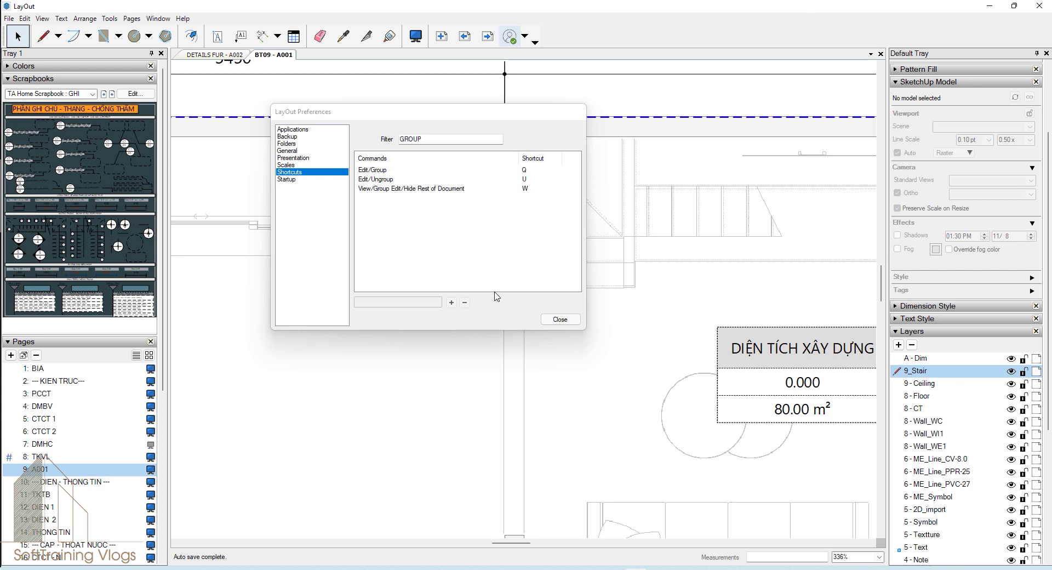
# Step: Review the Startup and Backup (10-minute auto-save) settings, then close Preferences
pyautogui.click(286, 179)
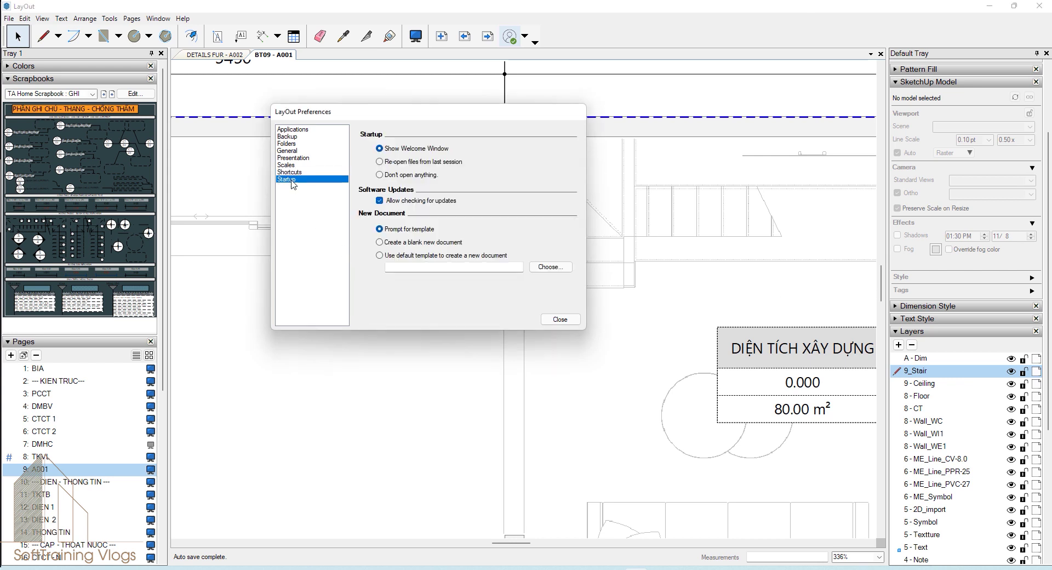
pyautogui.click(287, 129)
pyautogui.click(287, 137)
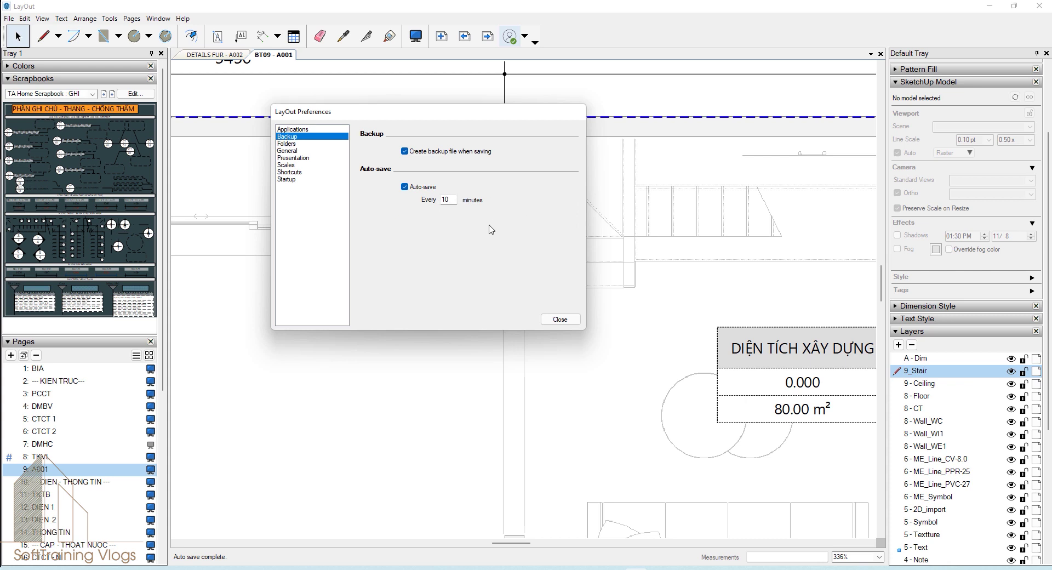
pyautogui.click(560, 319)
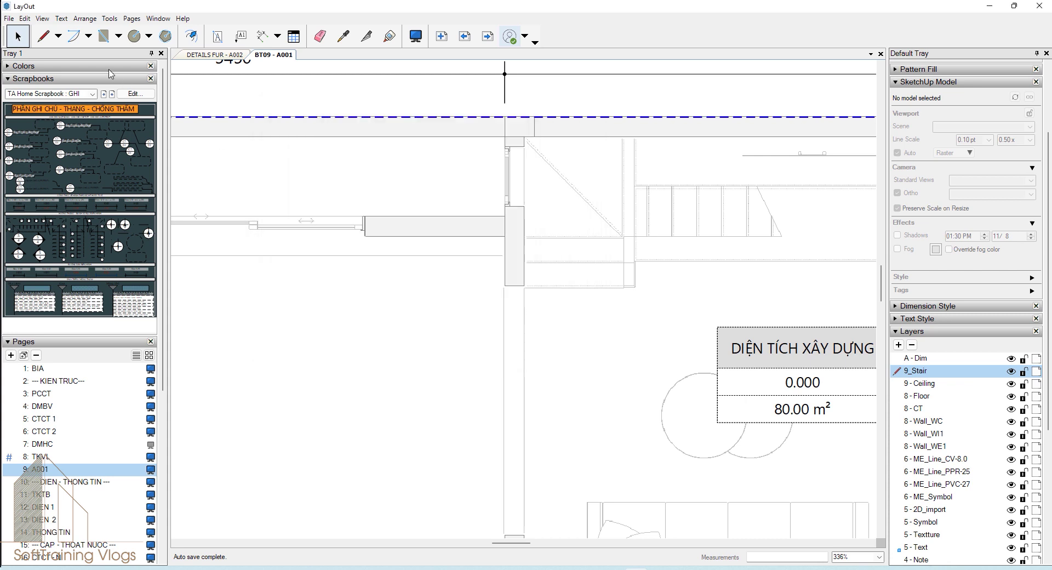
# Step: Zoom out and pan to show the entire A001 sheet
pyautogui.click(61, 18)
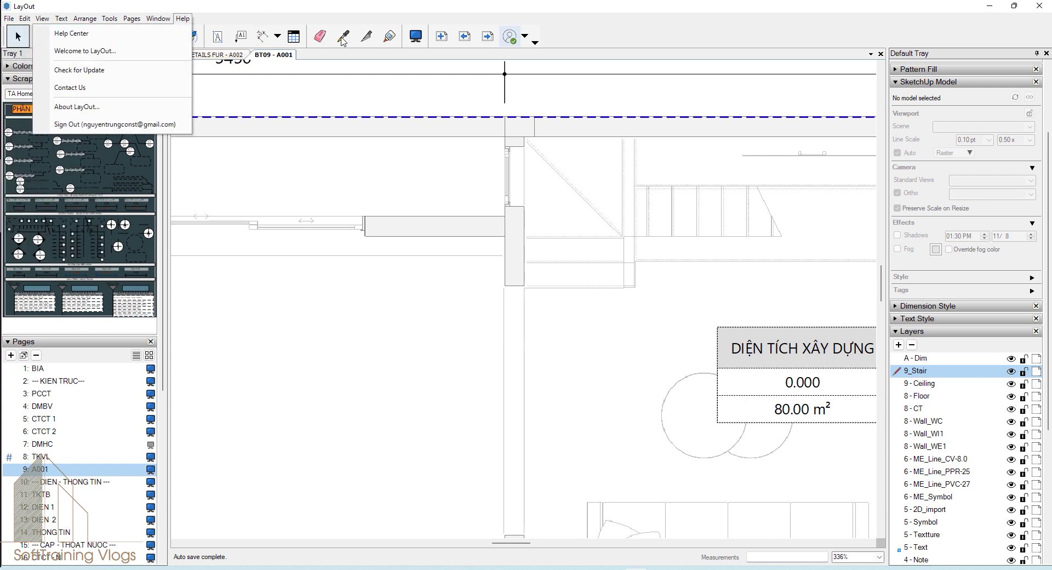
pyautogui.moveTo(158, 18)
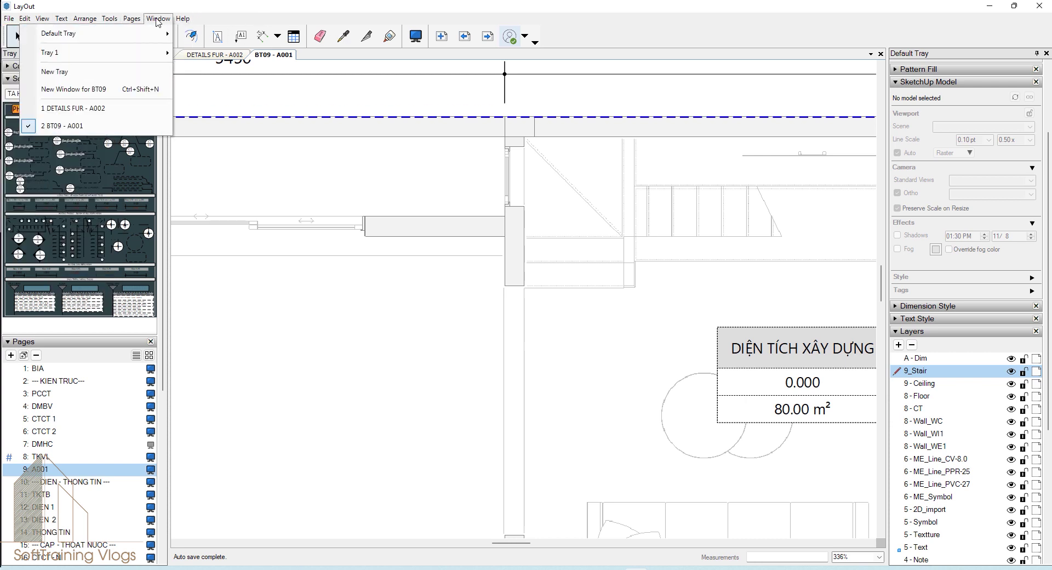
pyautogui.click(302, 4)
pyautogui.scroll(-3, 299, 254)
pyautogui.scroll(-2, 481, 278)
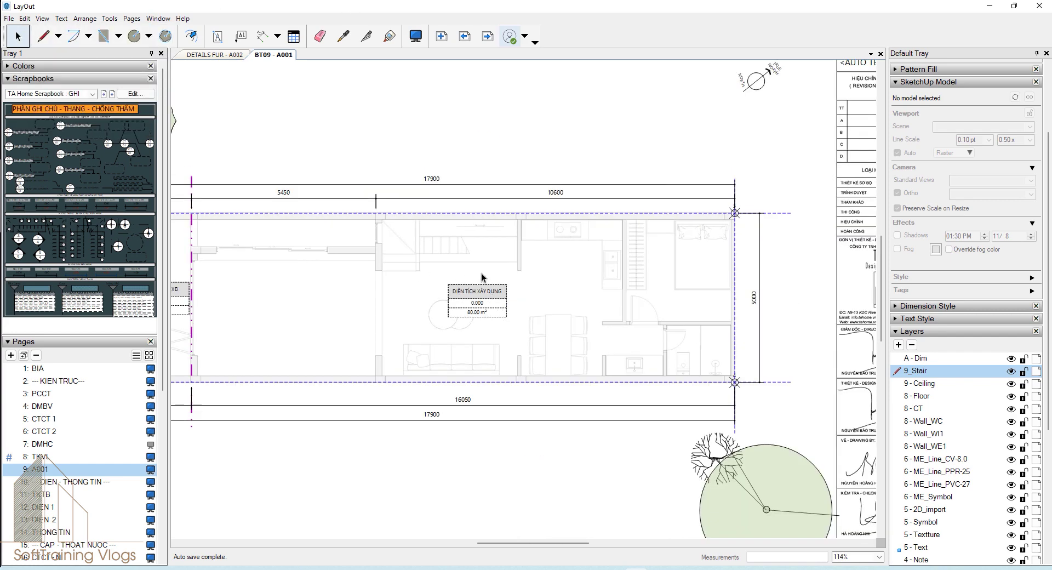
pyautogui.scroll(-1, 510, 263)
pyautogui.moveTo(413, 219); pyautogui.dragTo(428, 244, button='middle')
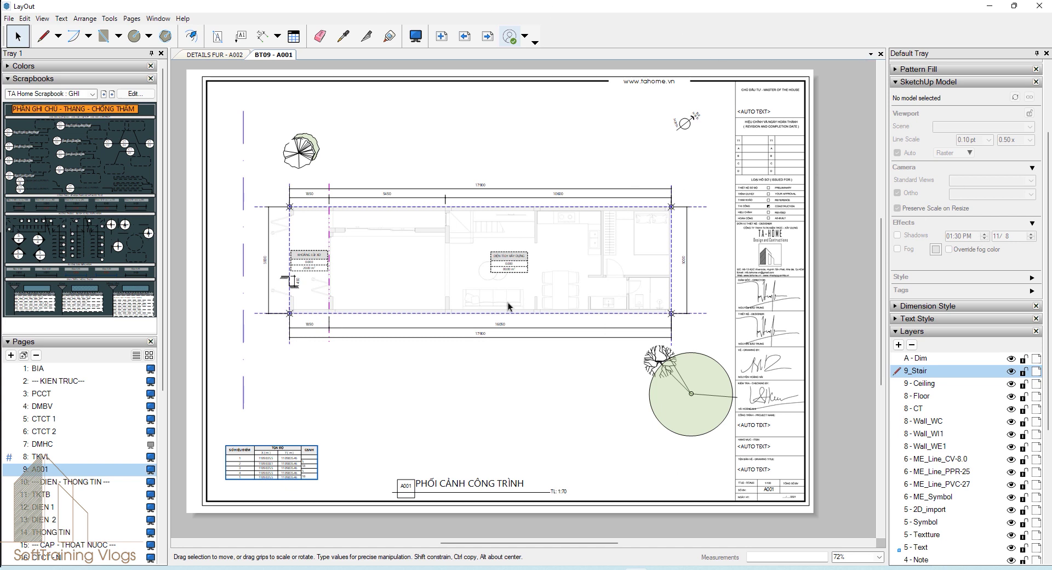
# Step: Collapse the Scrapbooks panel and show page A003 of the DETAILS FUR document
pyautogui.click(71, 78)
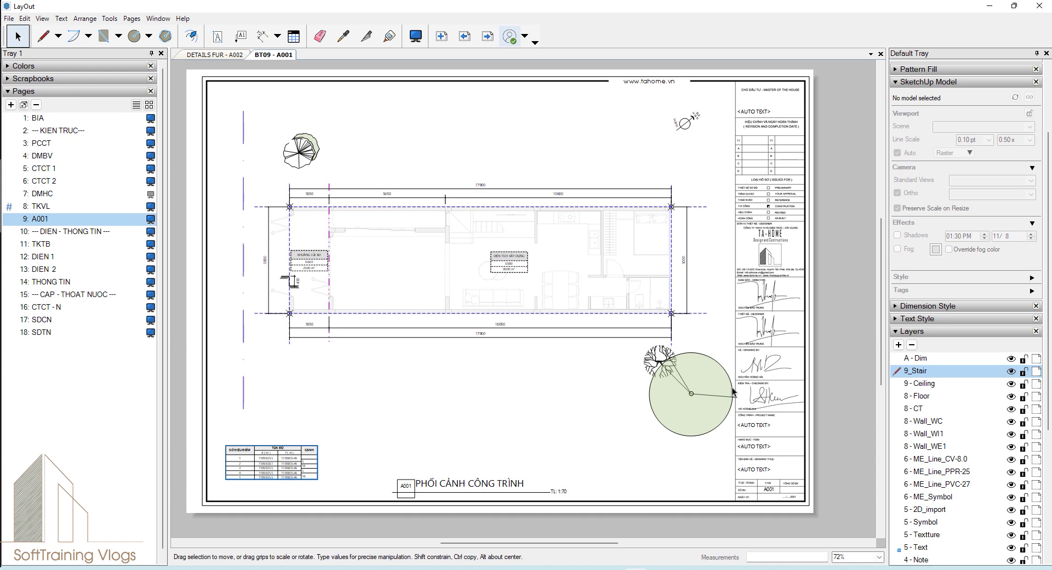
pyautogui.click(214, 55)
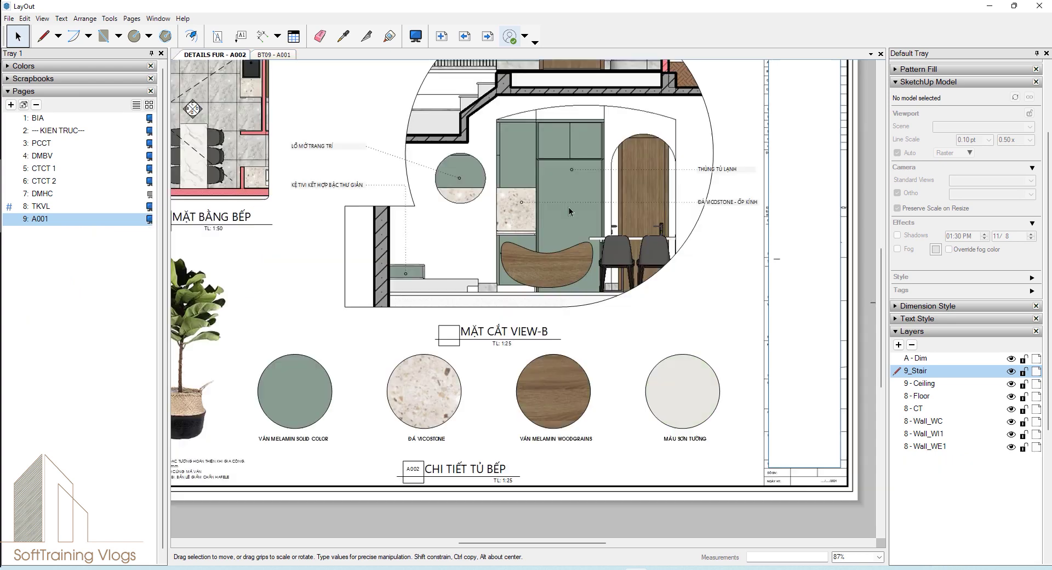
pyautogui.moveTo(458, 201); pyautogui.dragTo(575, 277, button='middle')
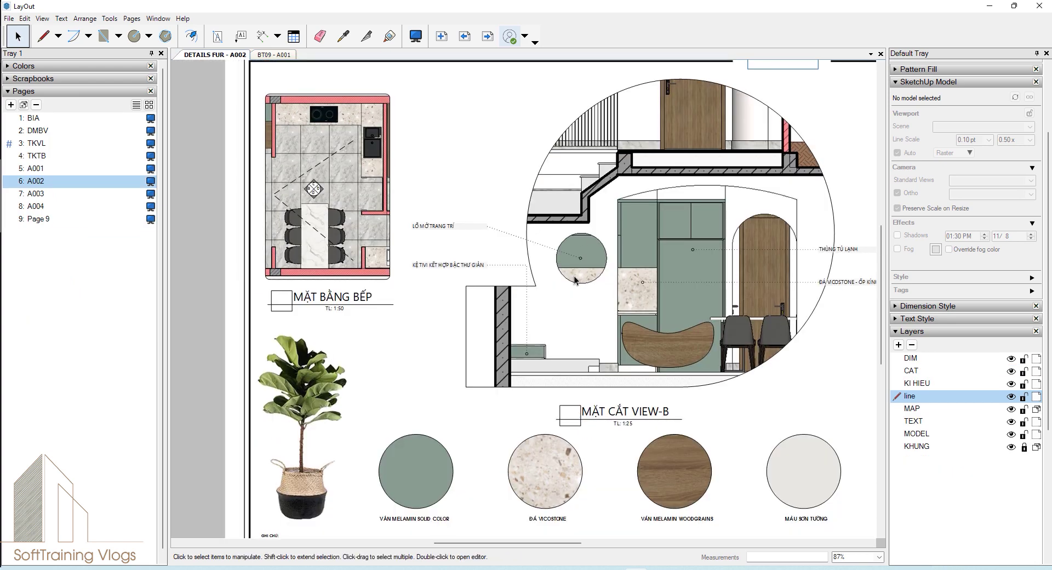
pyautogui.click(36, 193)
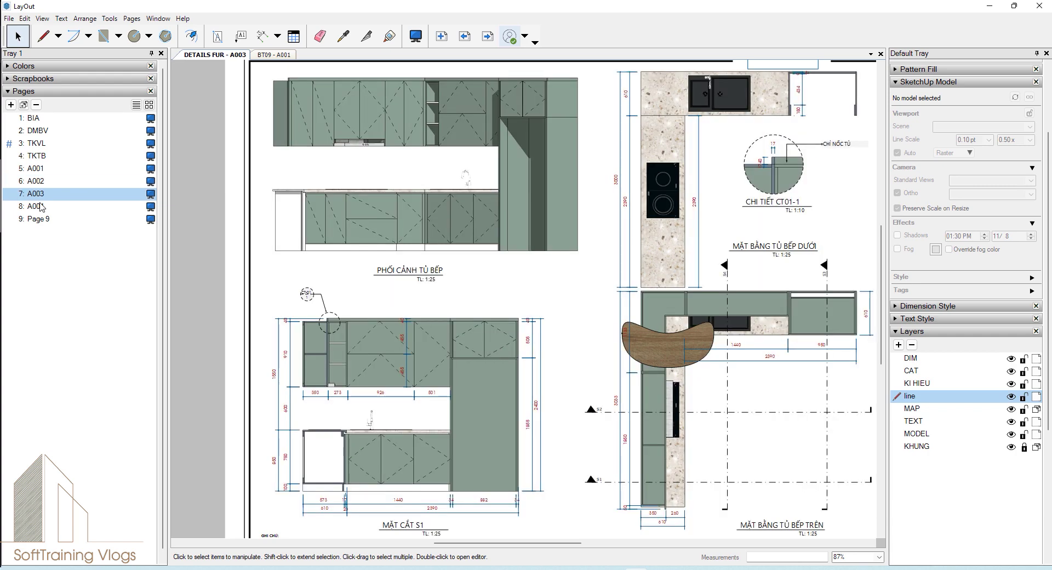